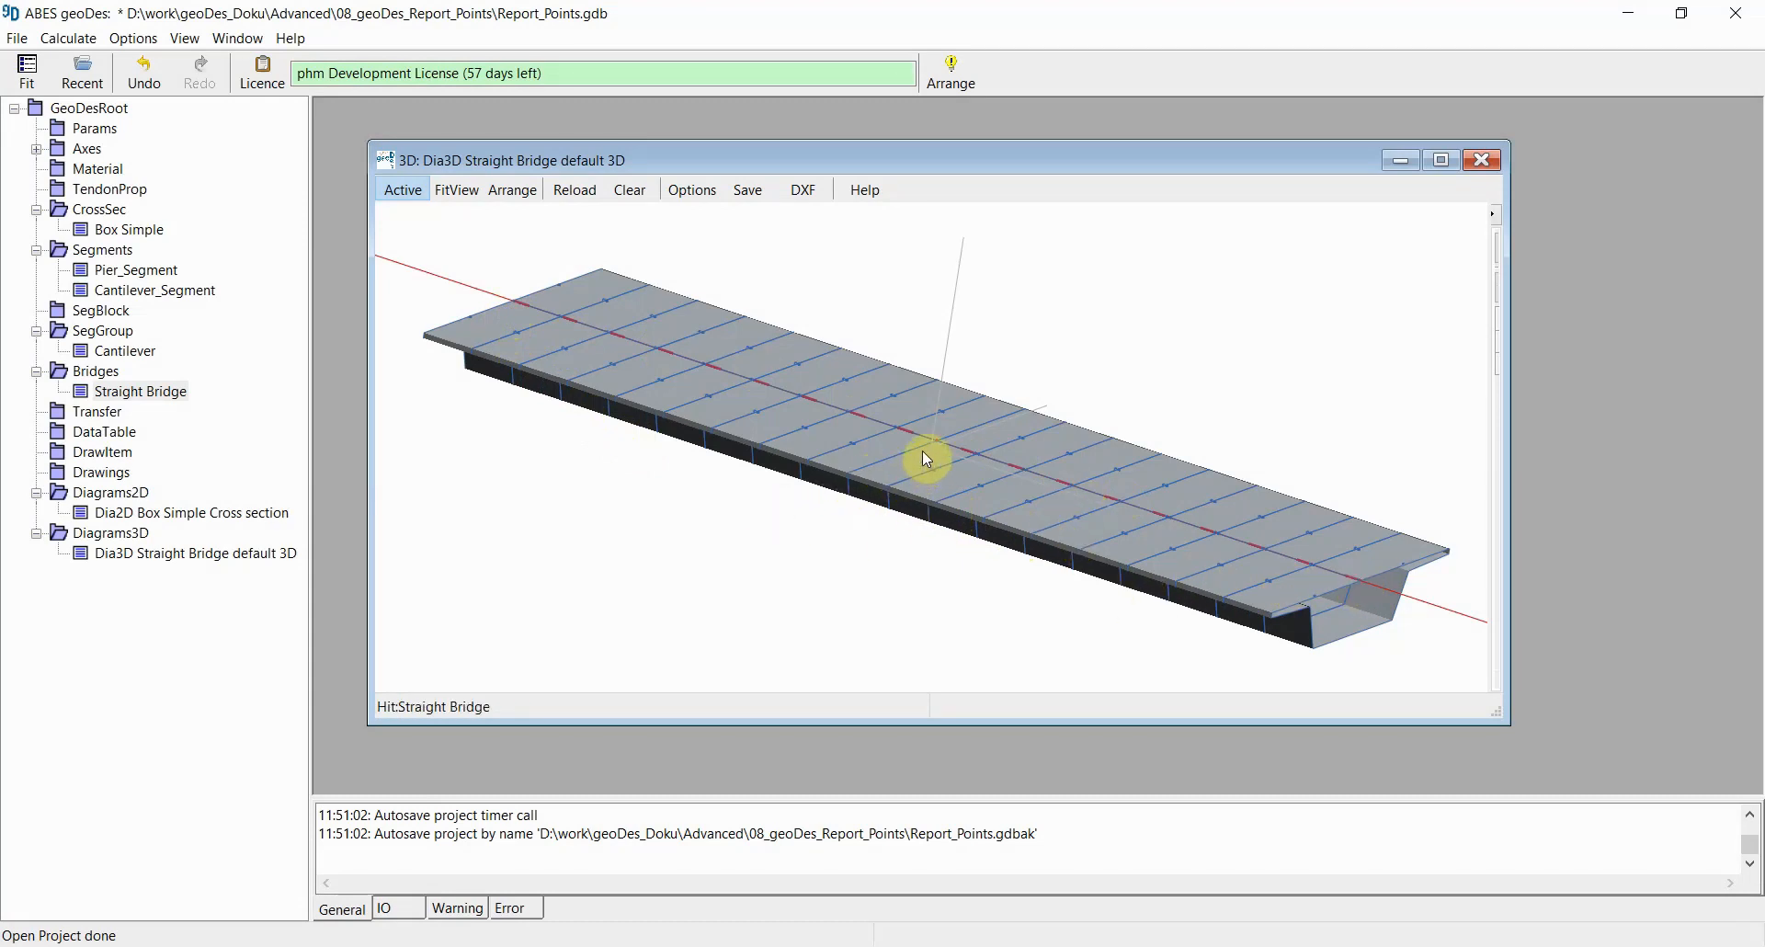
Step: Examine the straight bridge model in the 3D diagram
scroll(923, 450, up, 4)
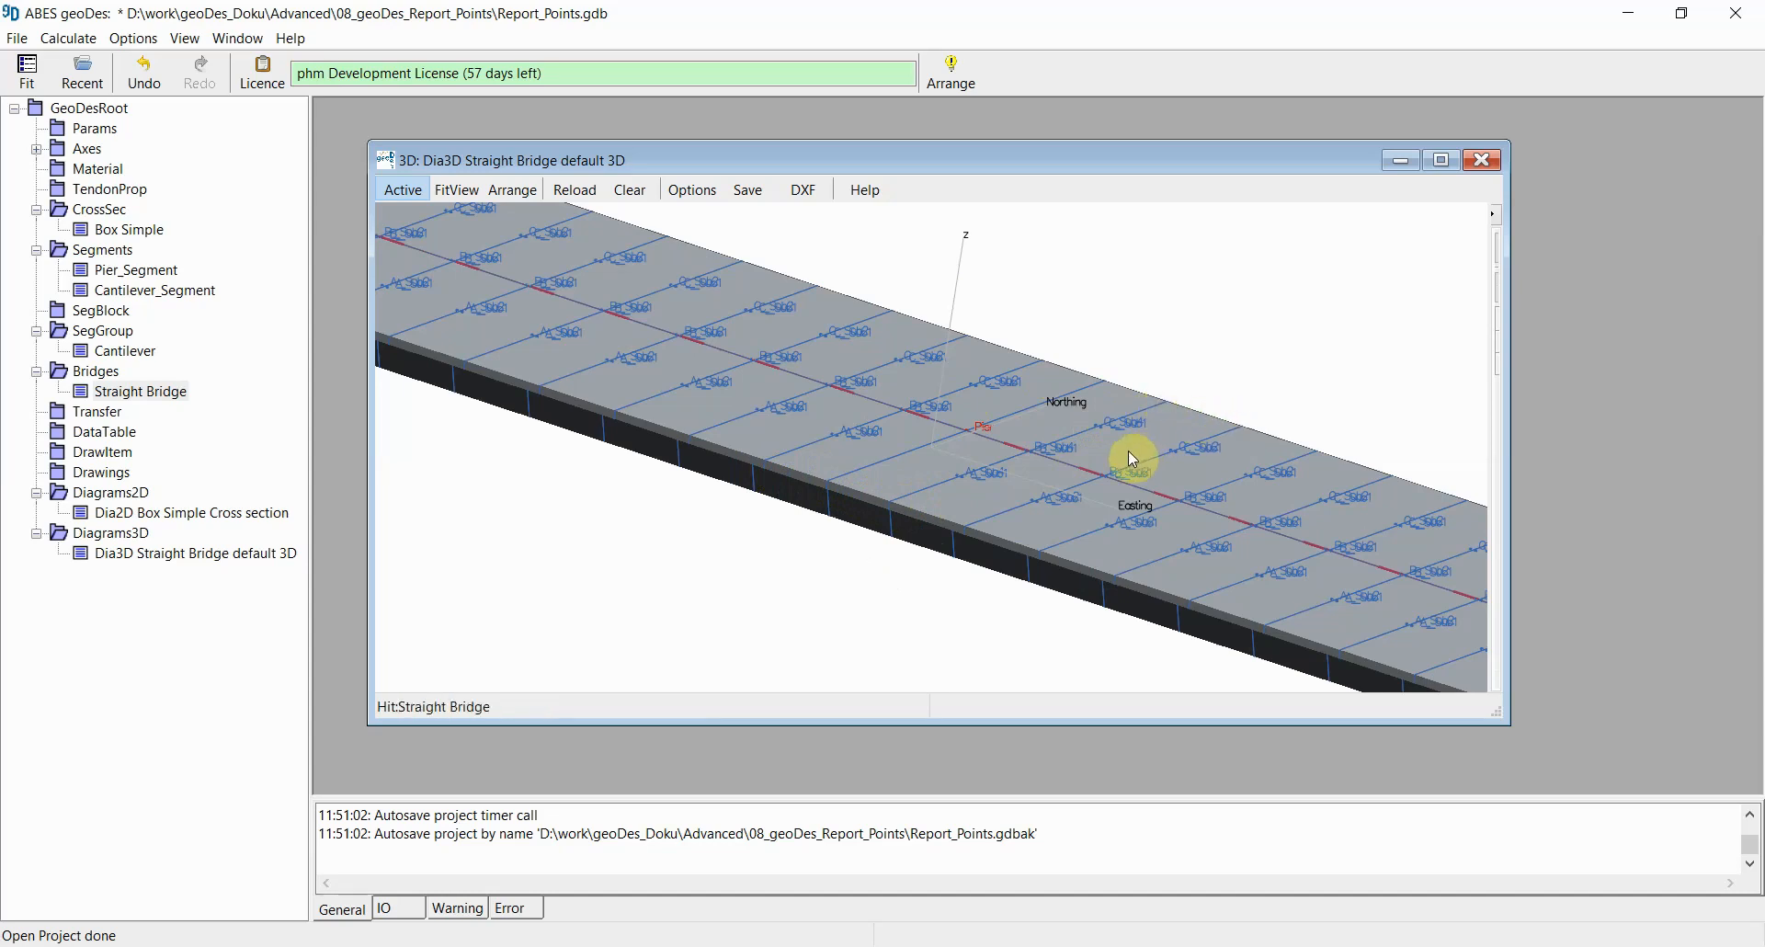
scroll(1129, 452, down, 5)
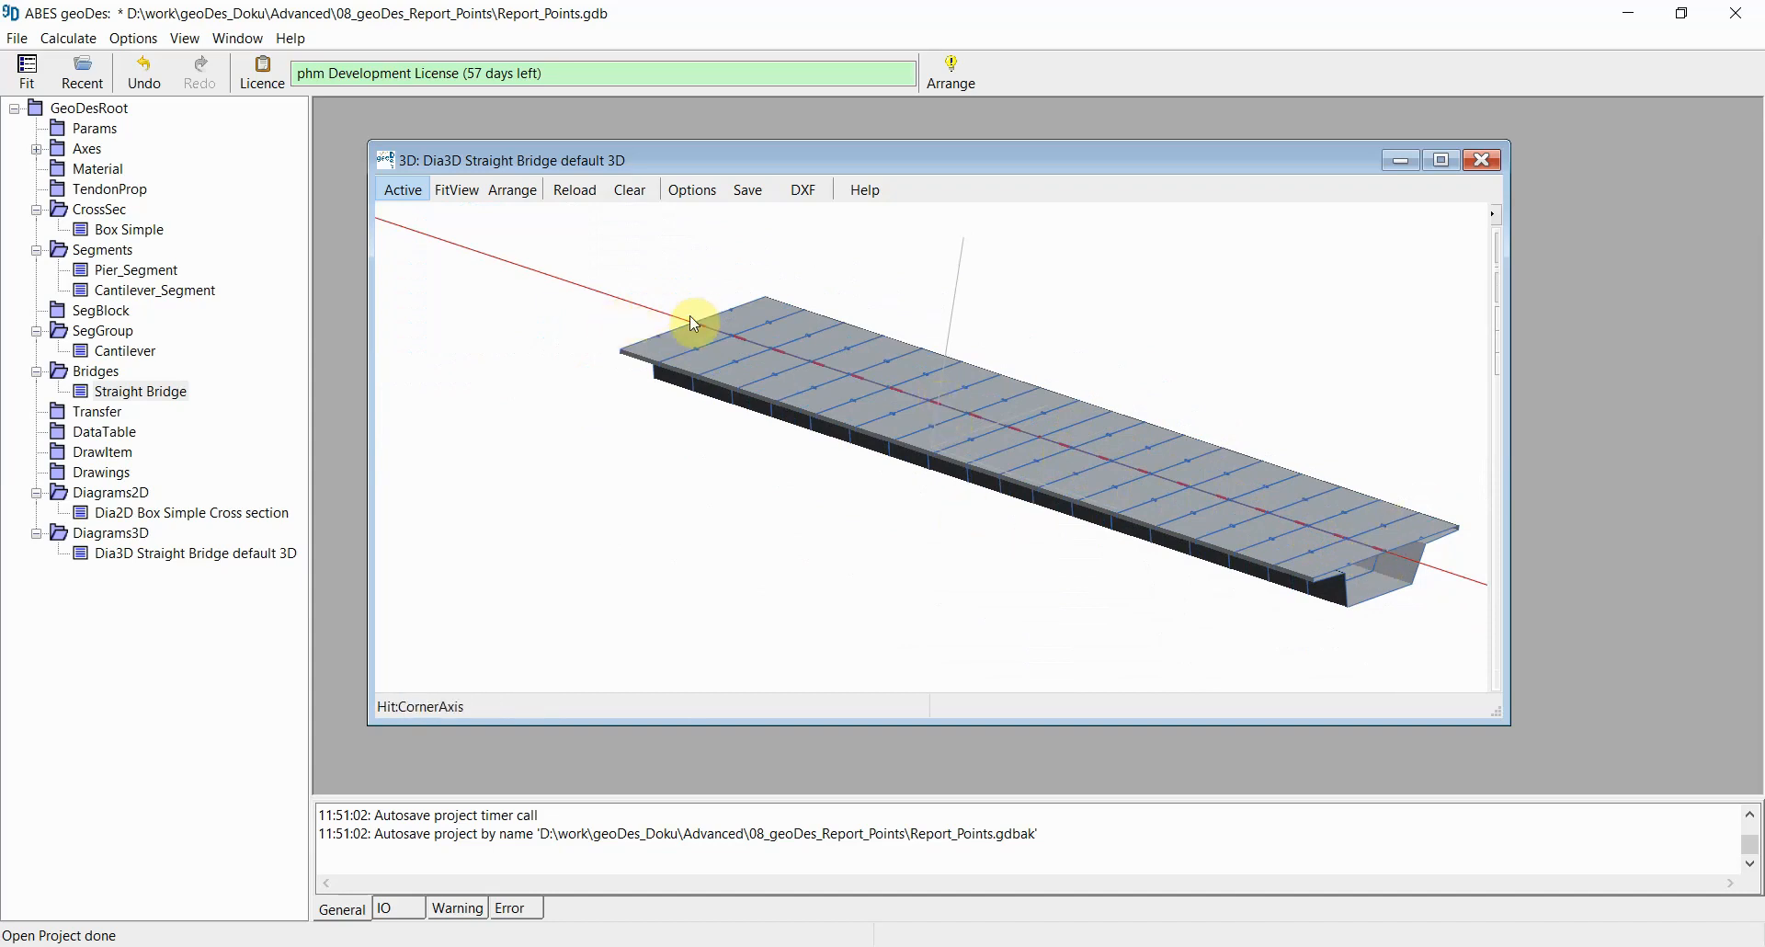
mouse_move(1031, 520)
middle_down()
mouse_move(1049, 532)
mouse_move(1028, 527)
middle_up()
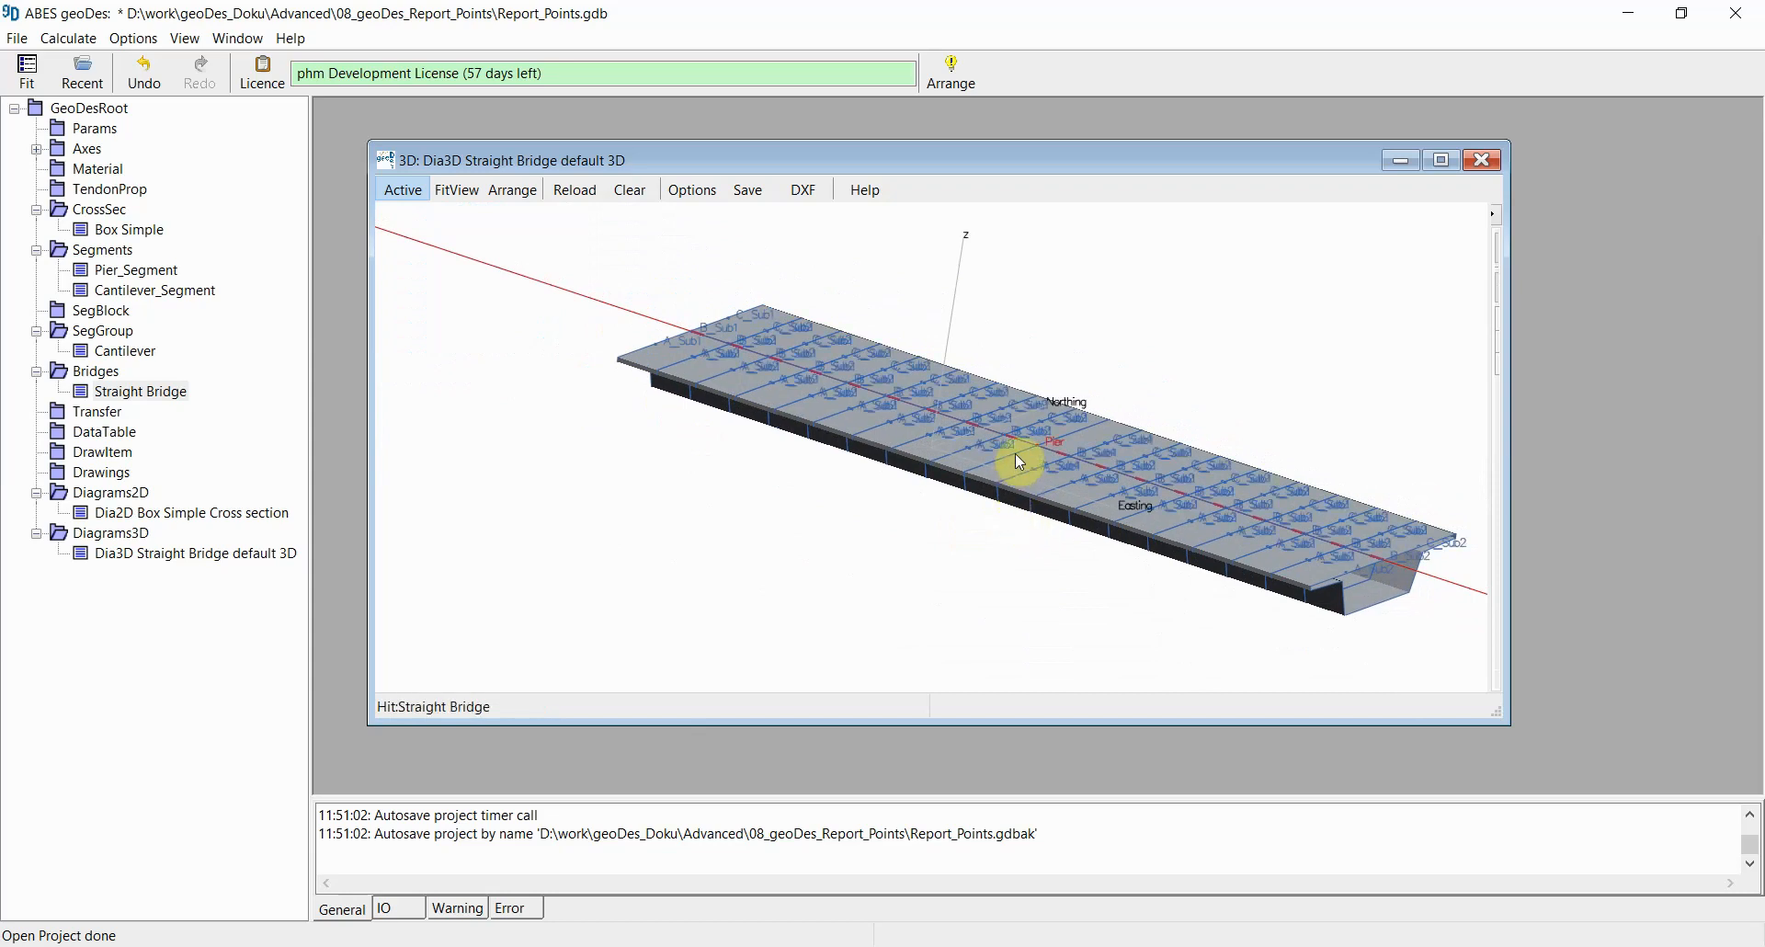
scroll(1017, 456, down, 2)
scroll(994, 455, up, 2)
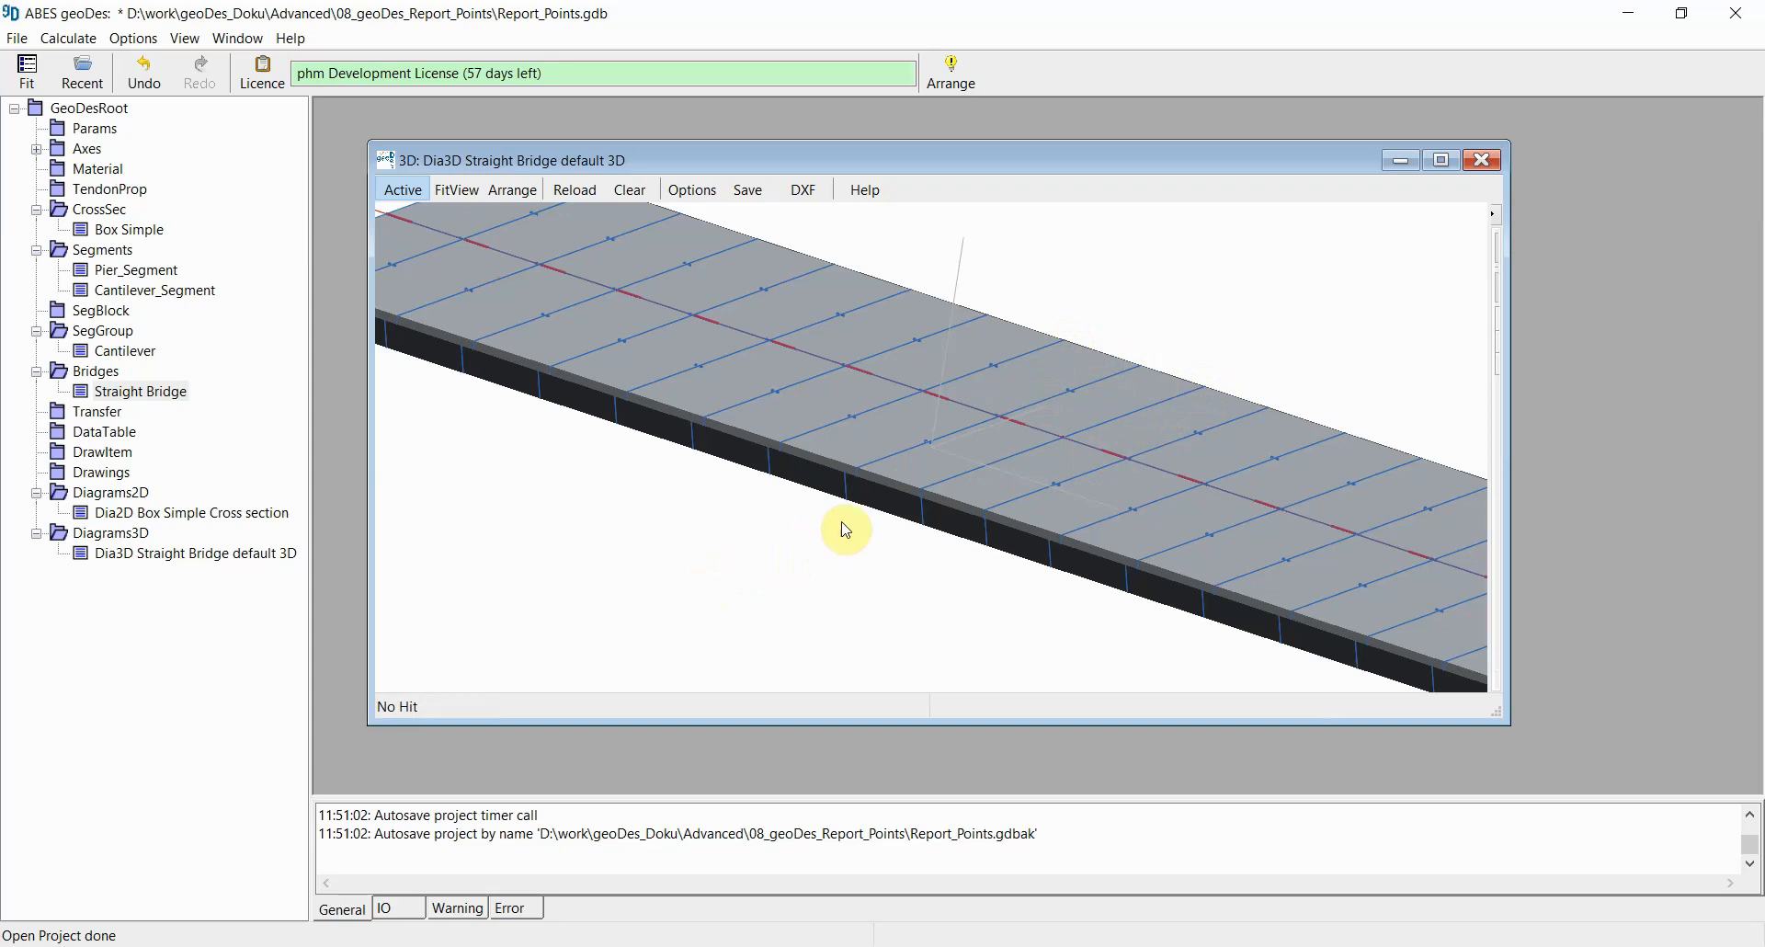
middle_drag(824, 566, 853, 521)
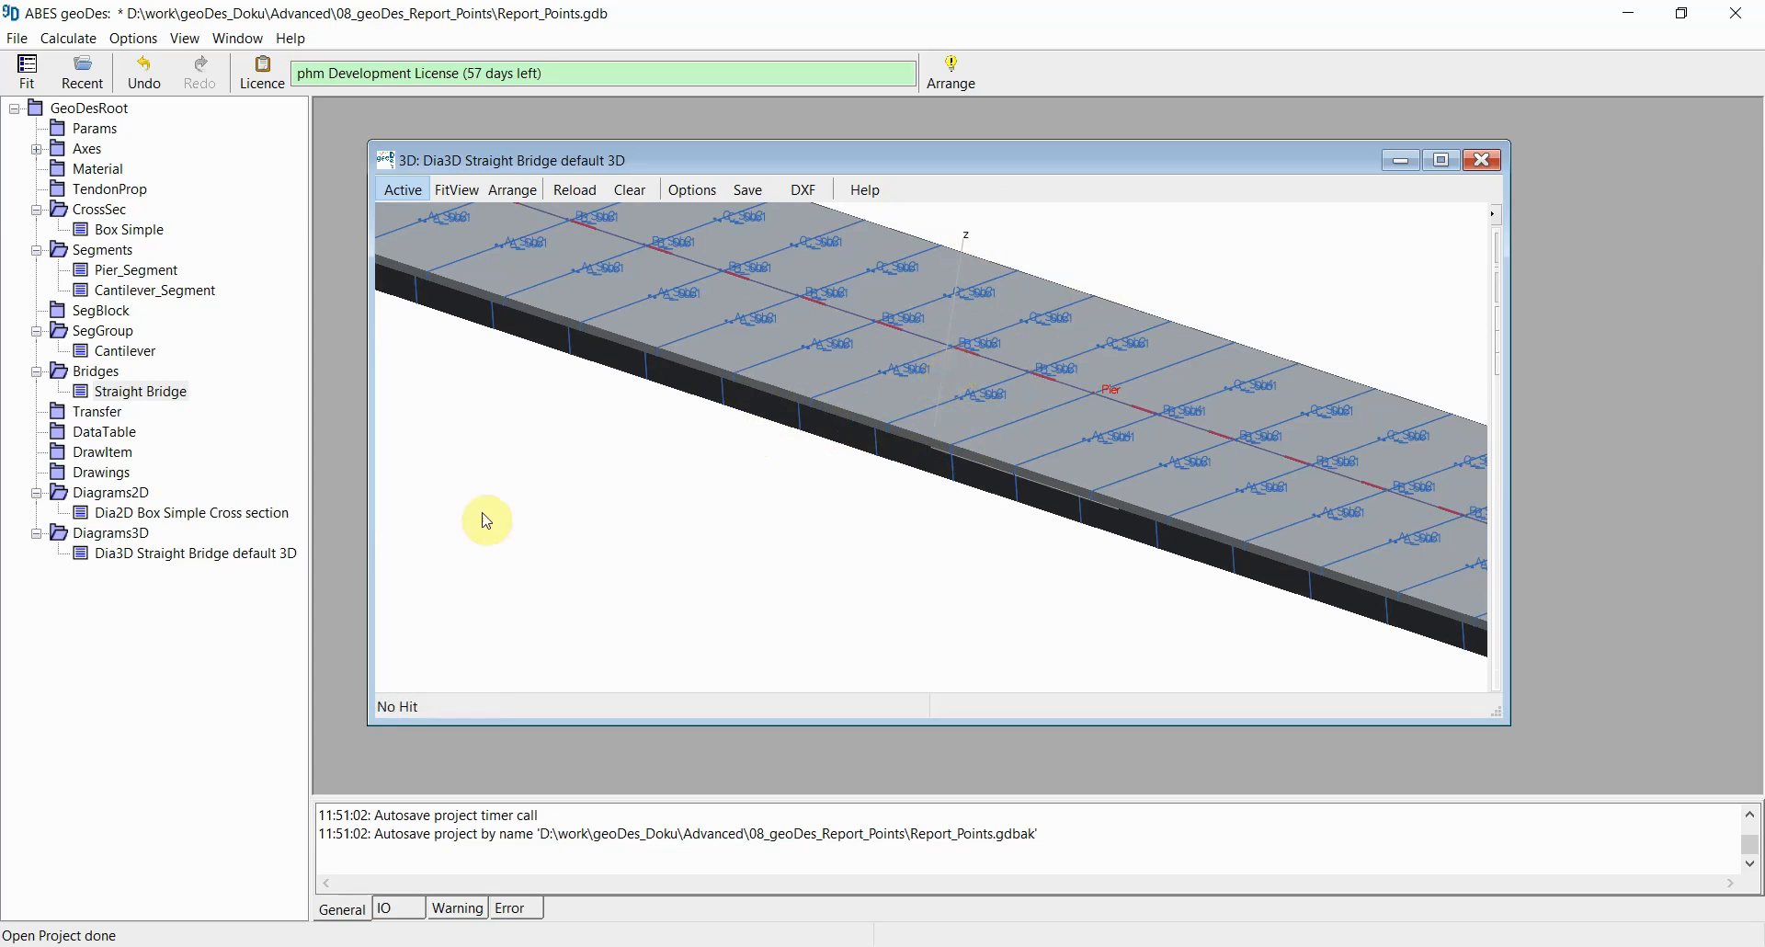
Step: Open the Box Simple cross-section 2D diagram, enlarge its window, and close the 3D diagram
double_click(193, 517)
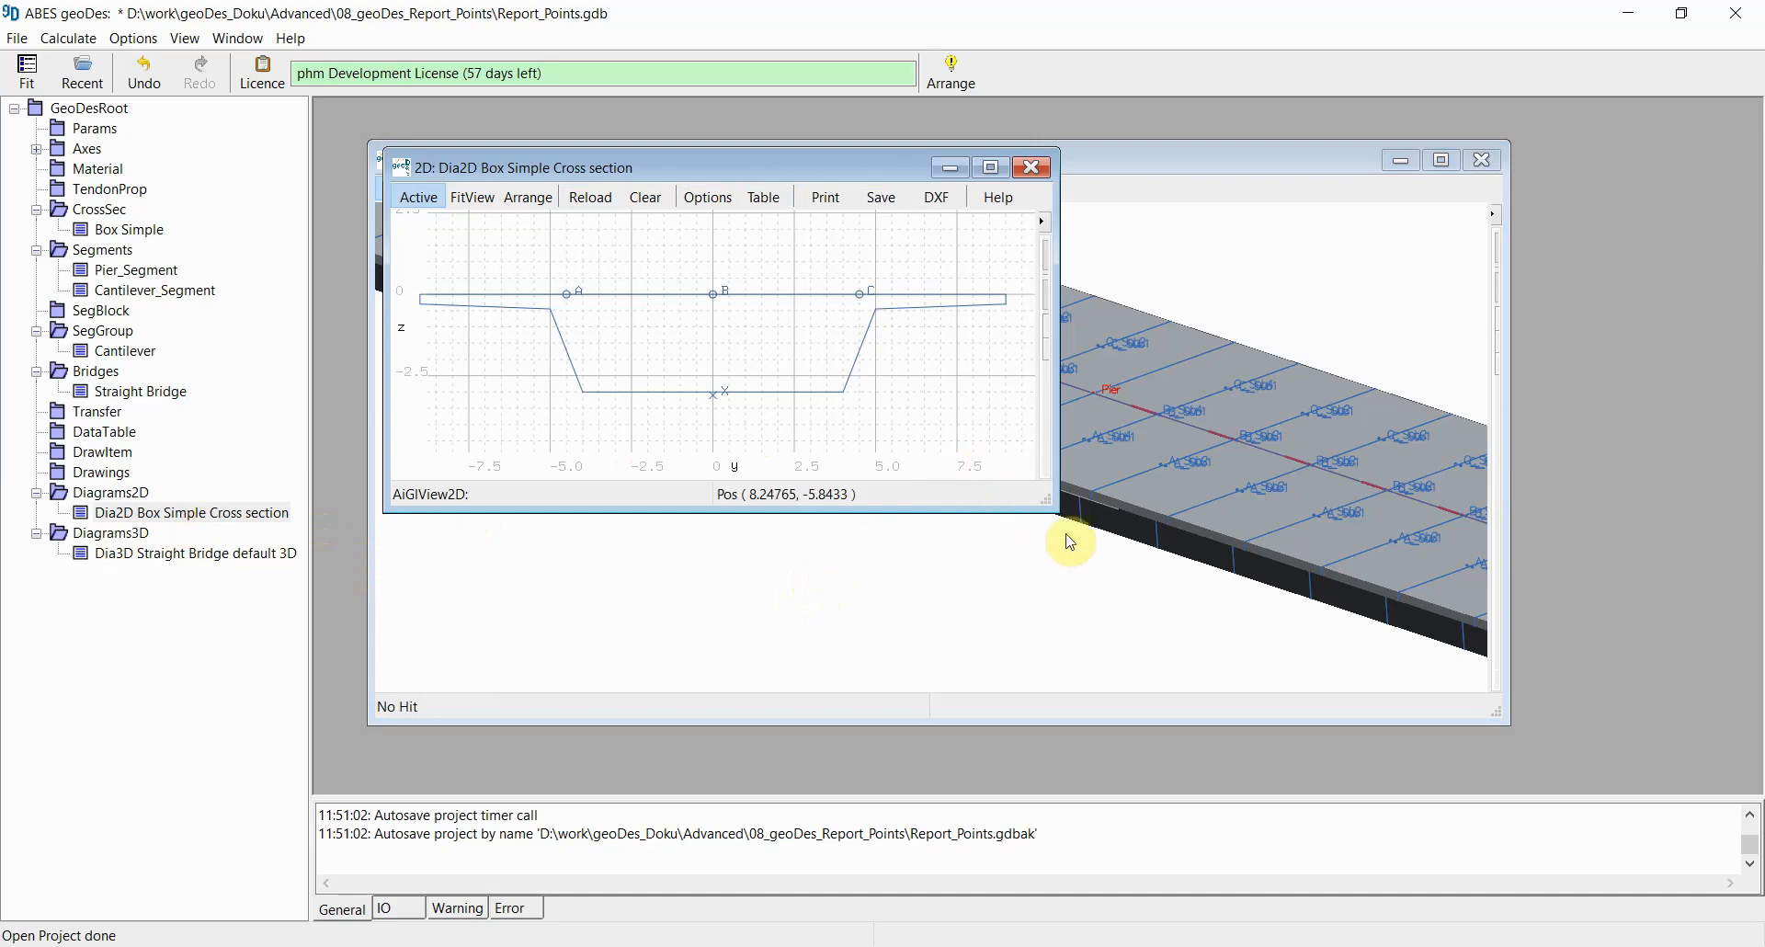
mouse_move(1057, 509)
mouse_down()
mouse_move(1119, 564)
mouse_move(1320, 634)
mouse_up()
click(1482, 160)
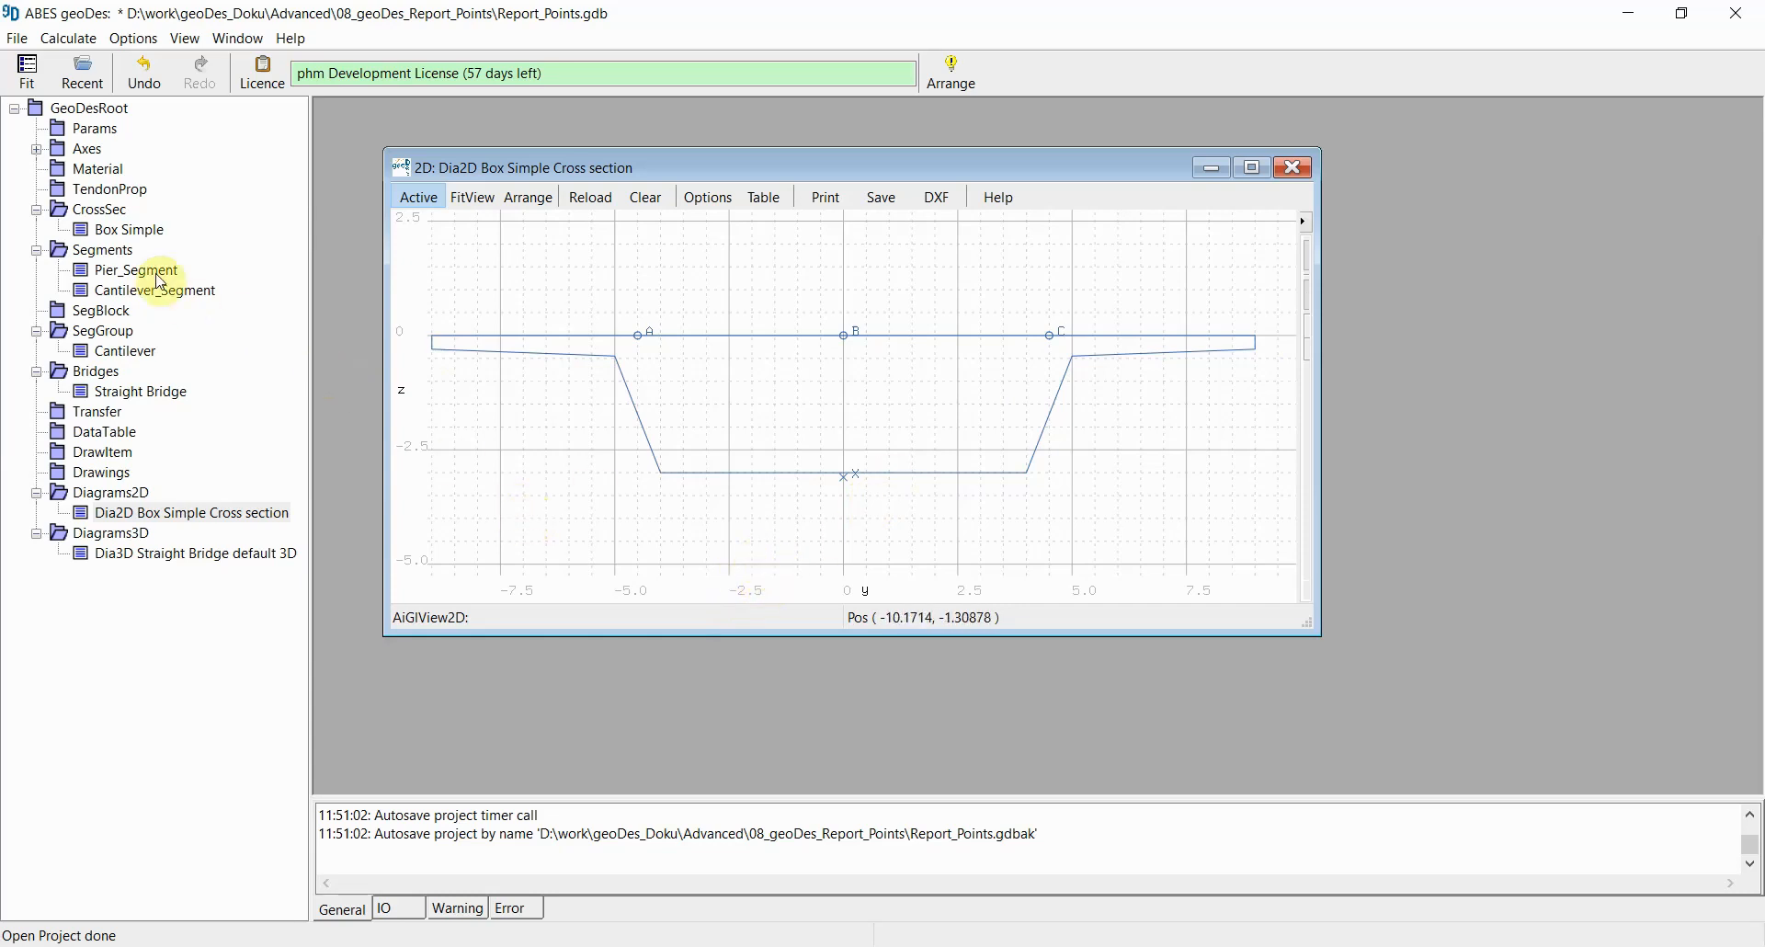
Step: Open the Box Simple cross-section and review its table of cross-section points
double_click(118, 235)
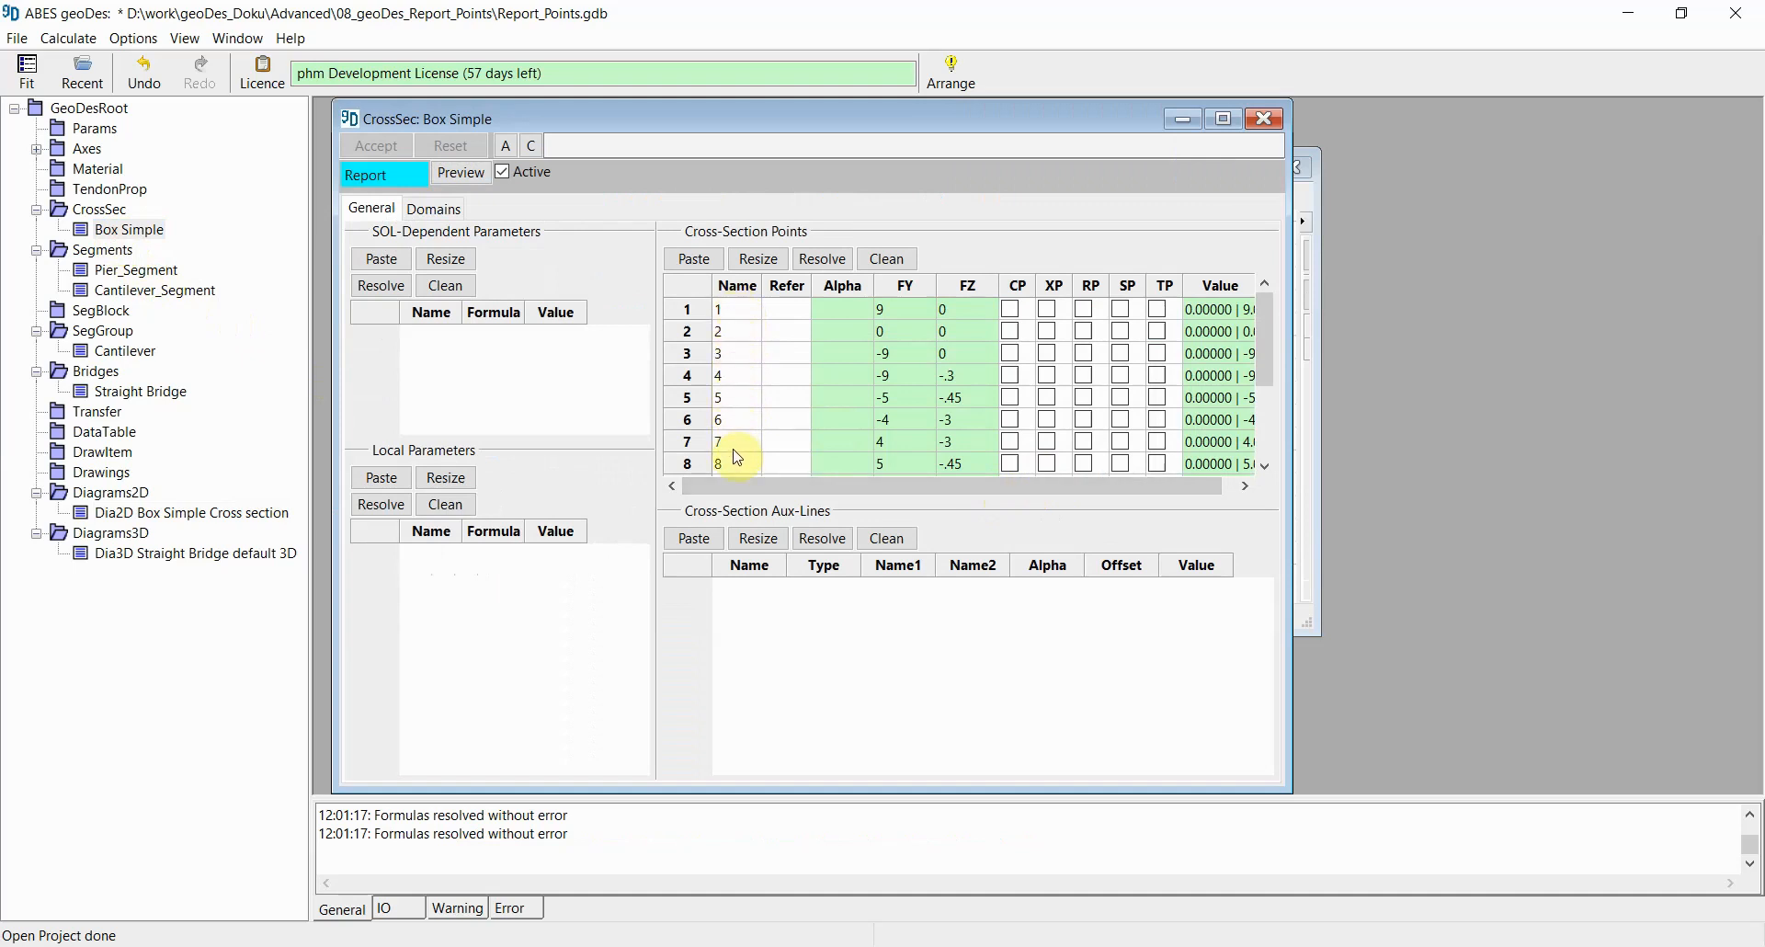
scroll(755, 362, down, 2)
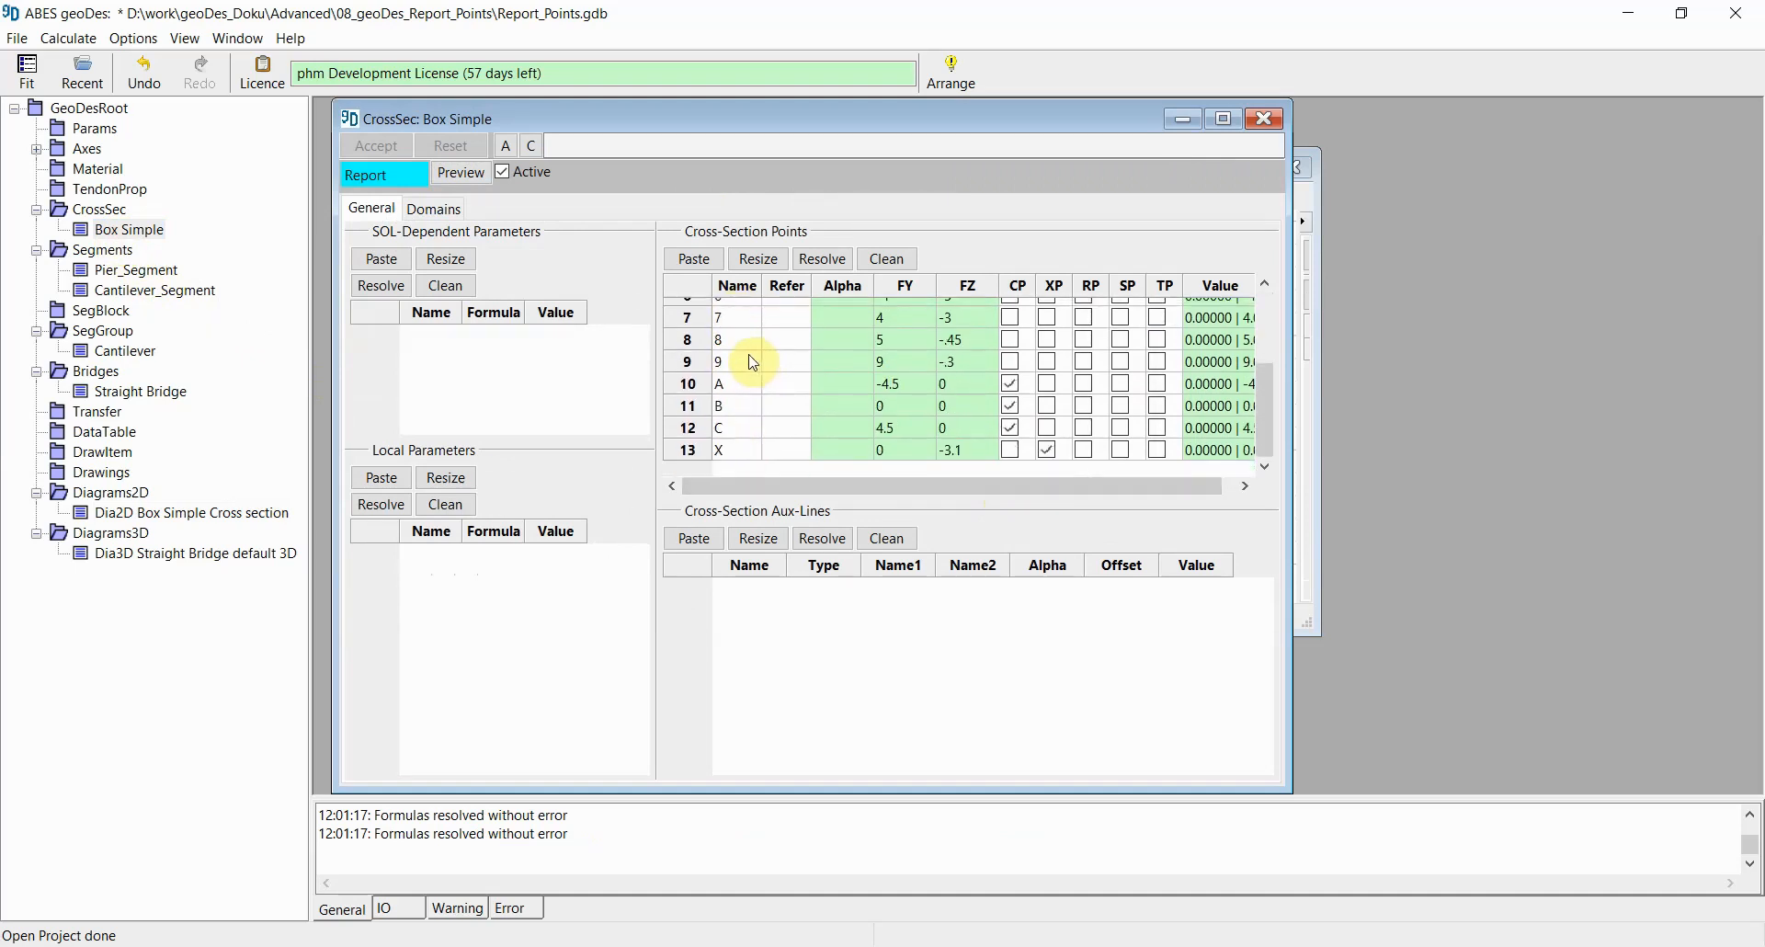
scroll(756, 362, up, 2)
scroll(792, 363, down, 1)
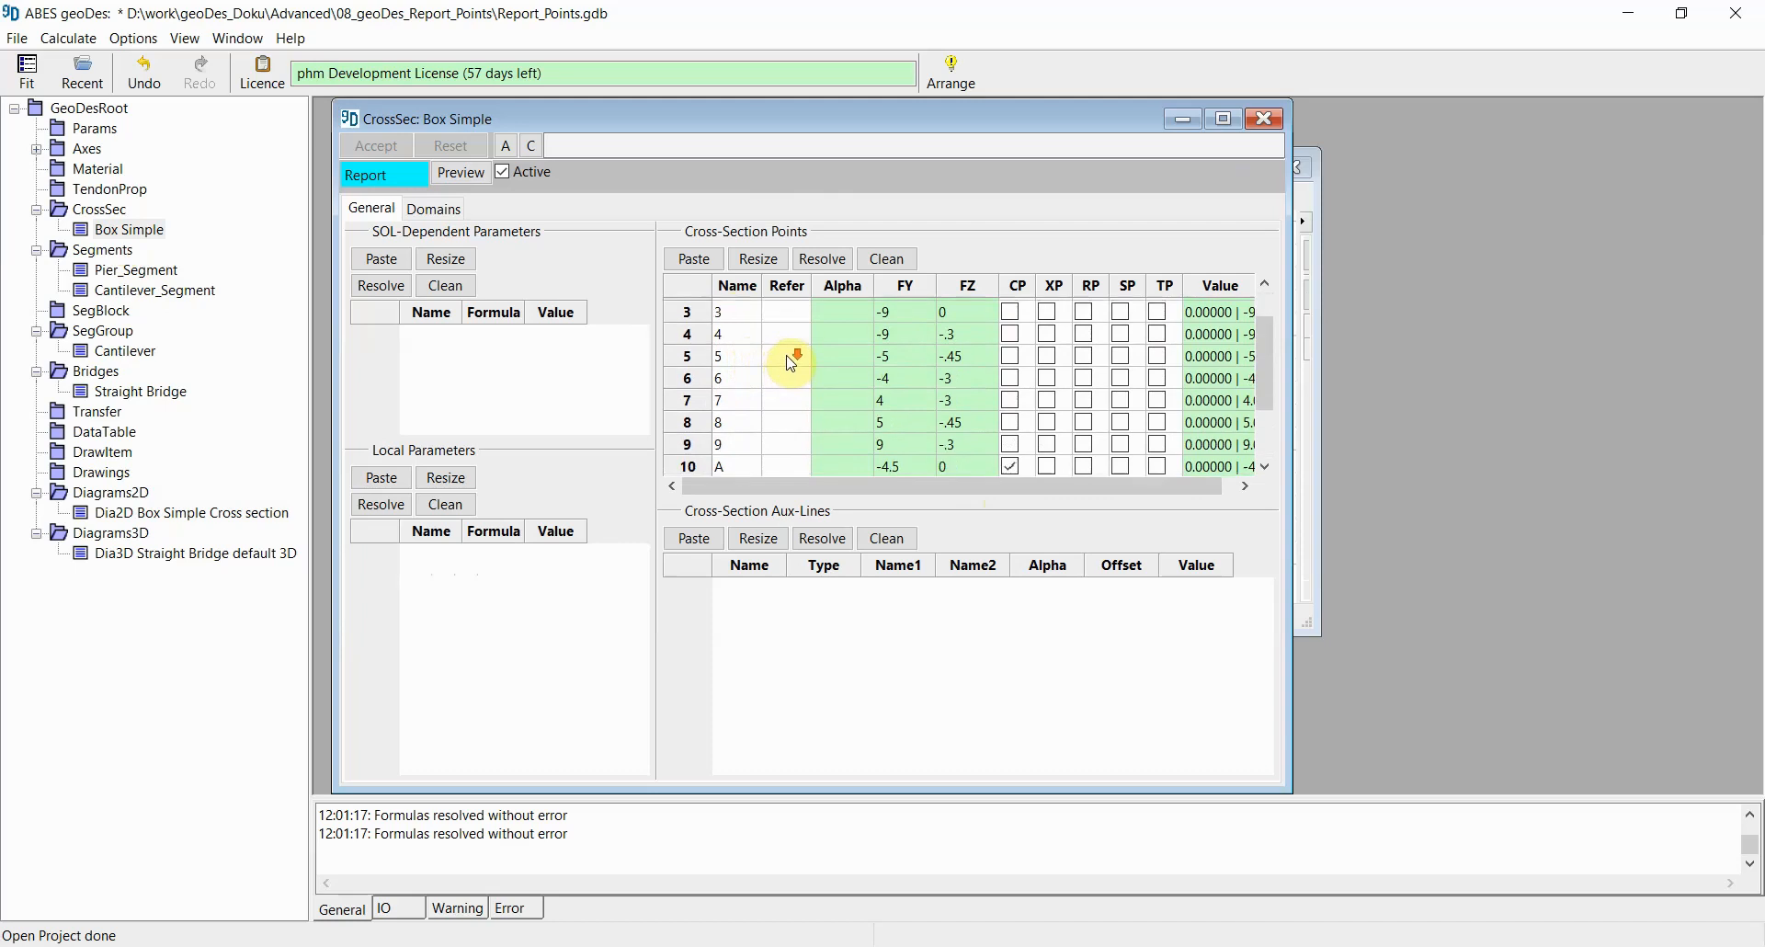
scroll(791, 363, down, 2)
click(1011, 427)
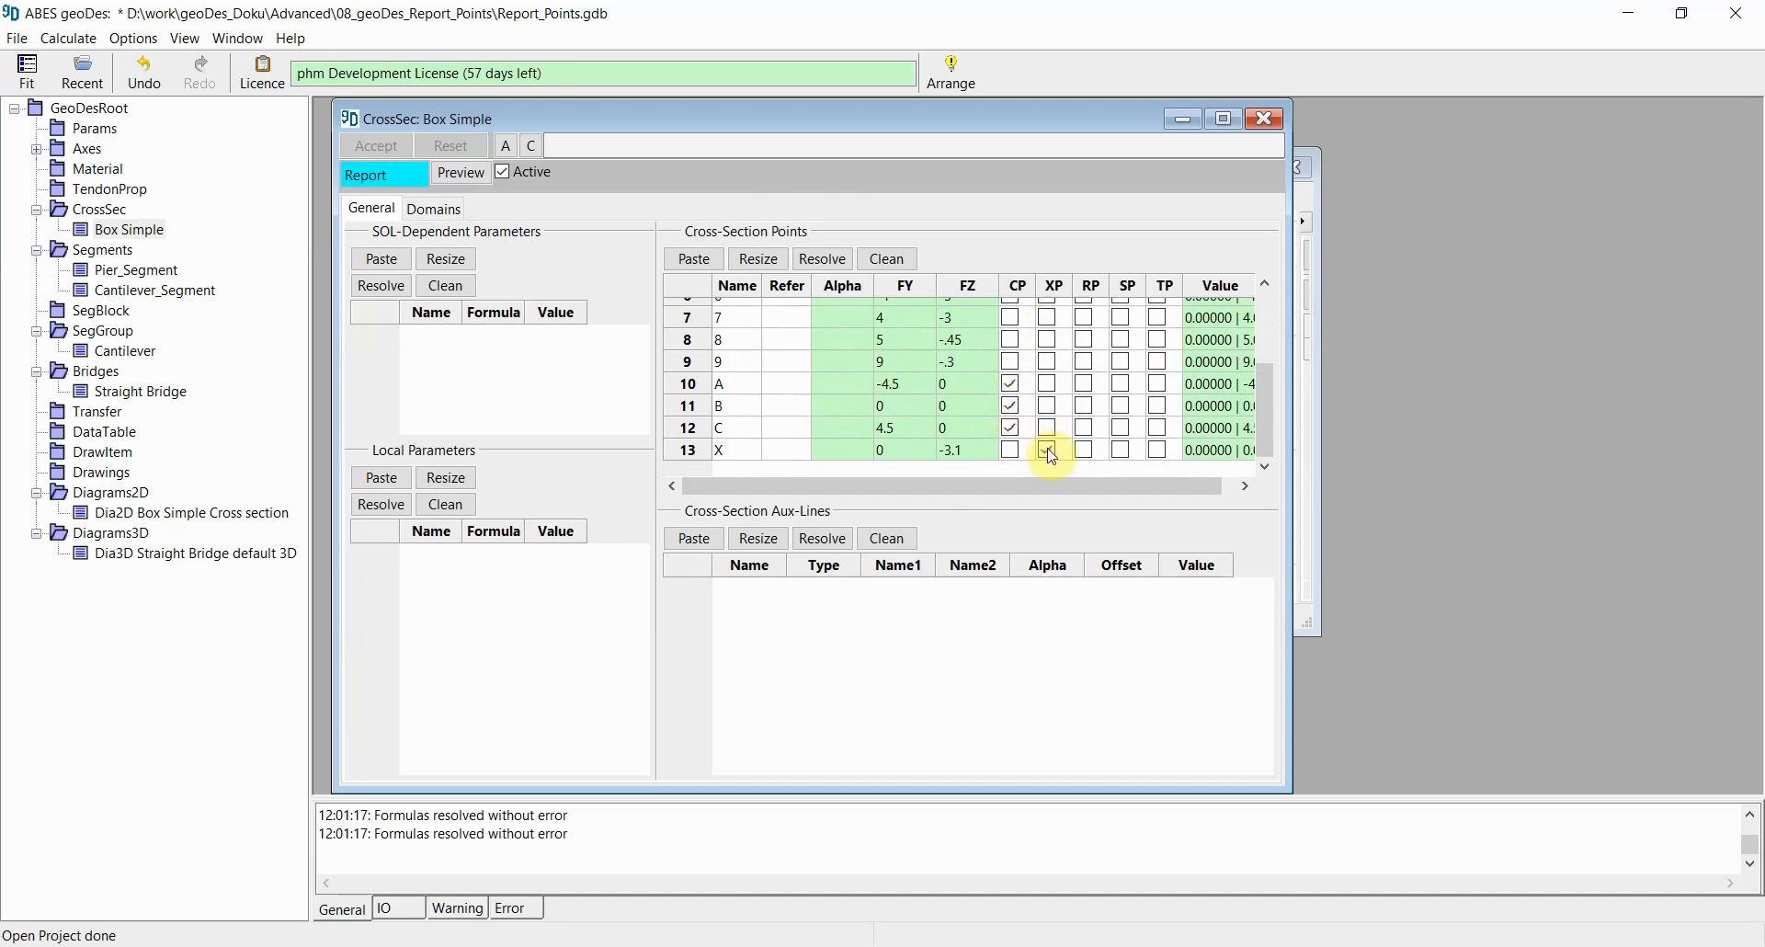
scroll(1053, 457, up, 2)
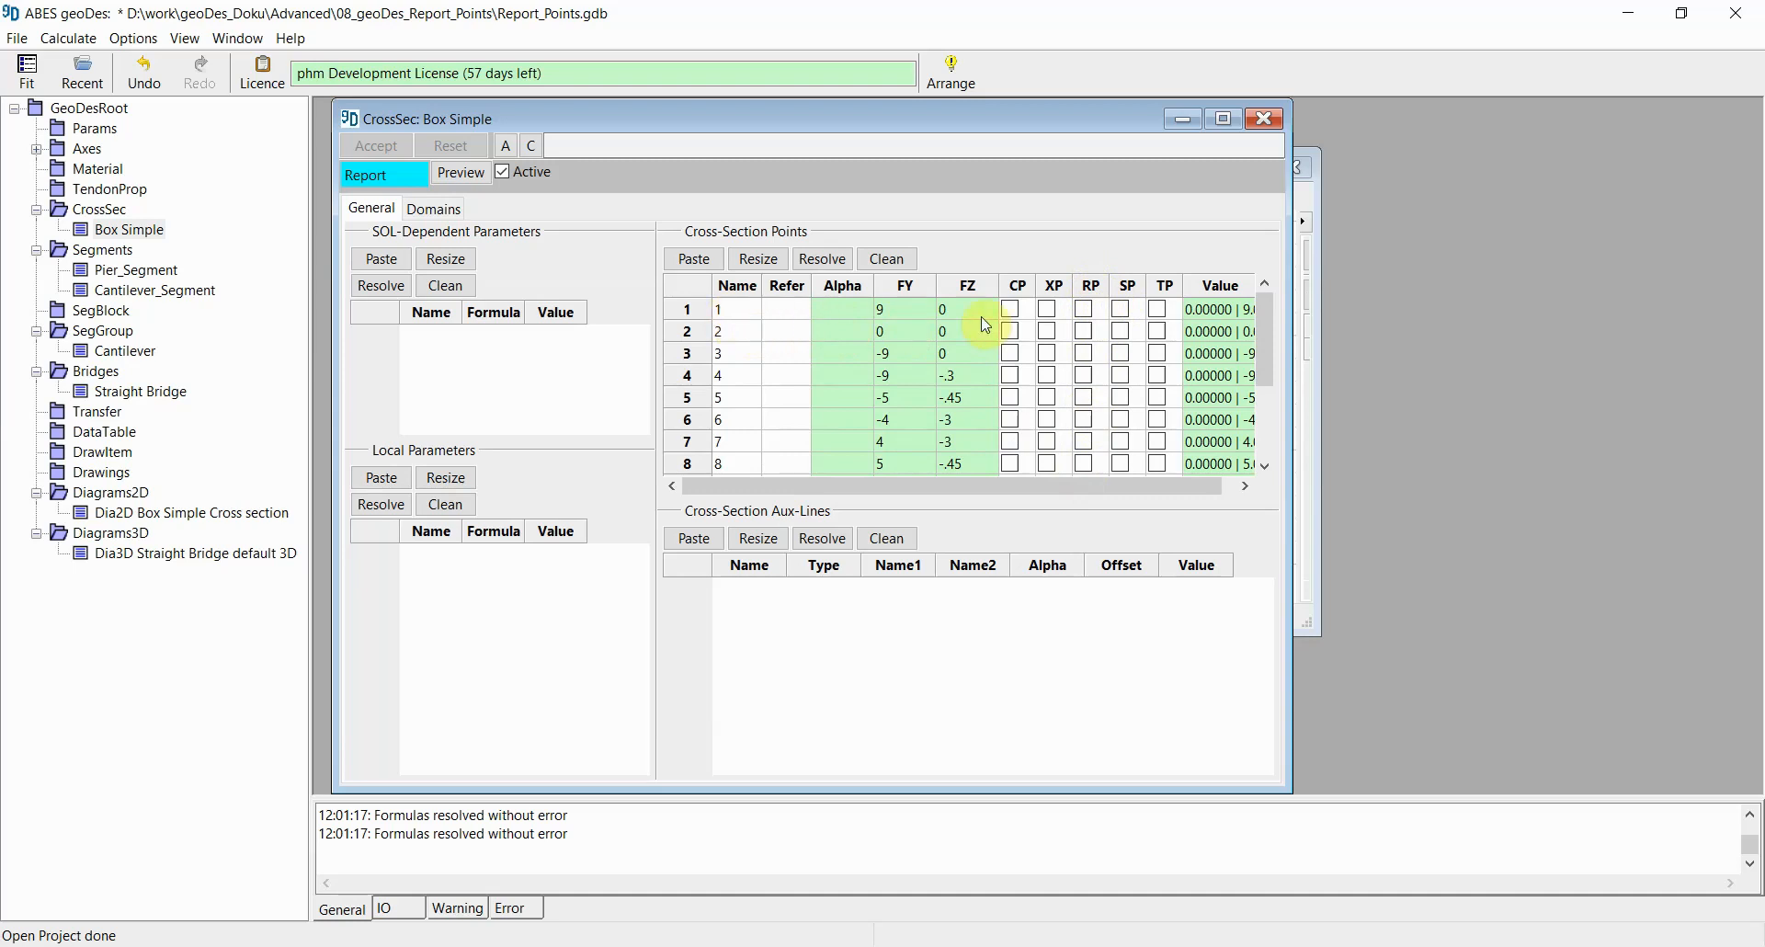
Step: Mark points 1, 3 and X as report points (RP) and accept the cross-section changes
click(1086, 310)
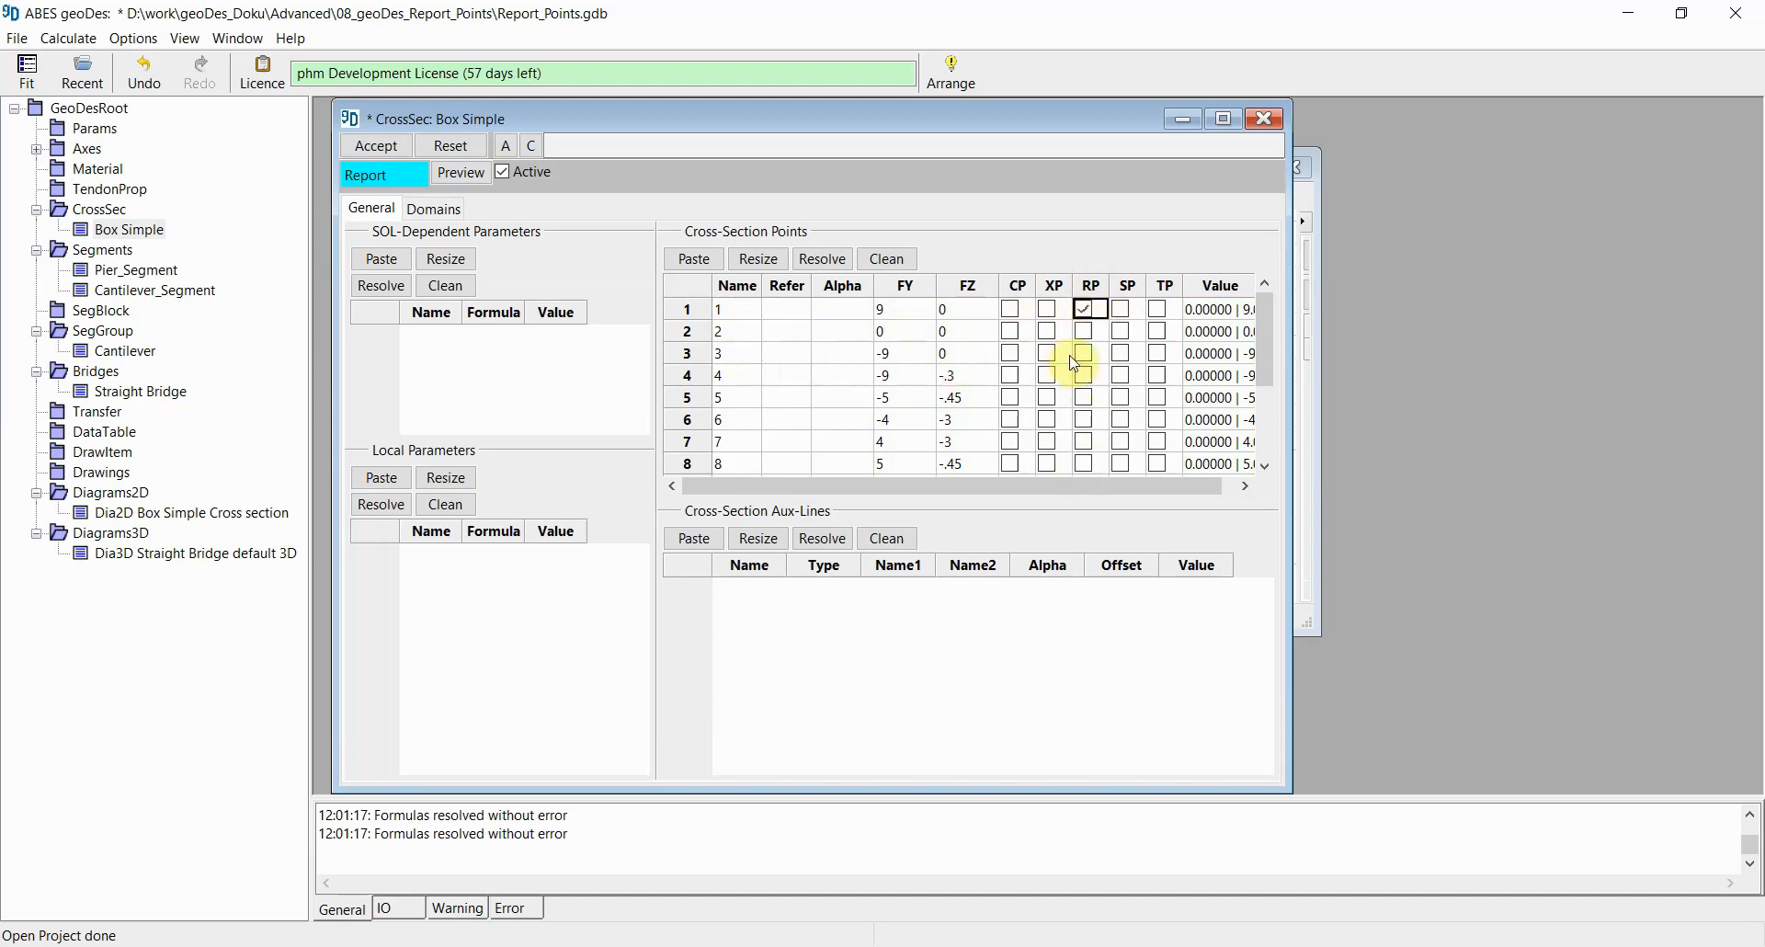
click(1085, 357)
click(1085, 355)
scroll(1089, 369, down, 2)
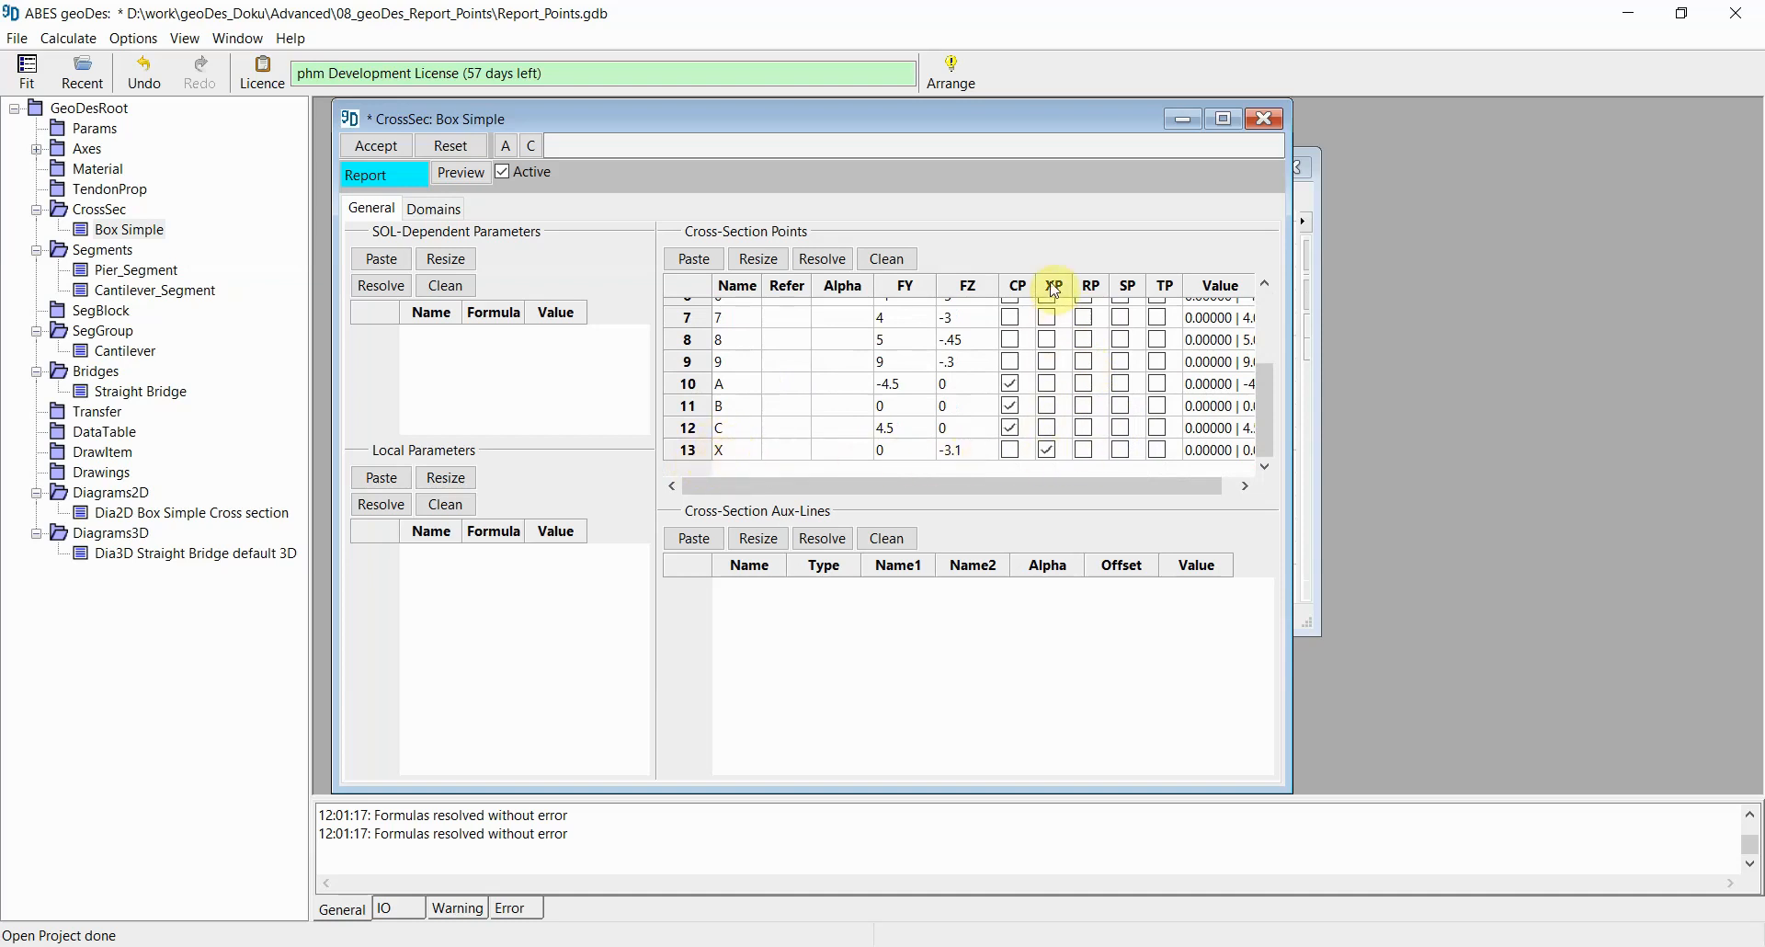
click(1085, 450)
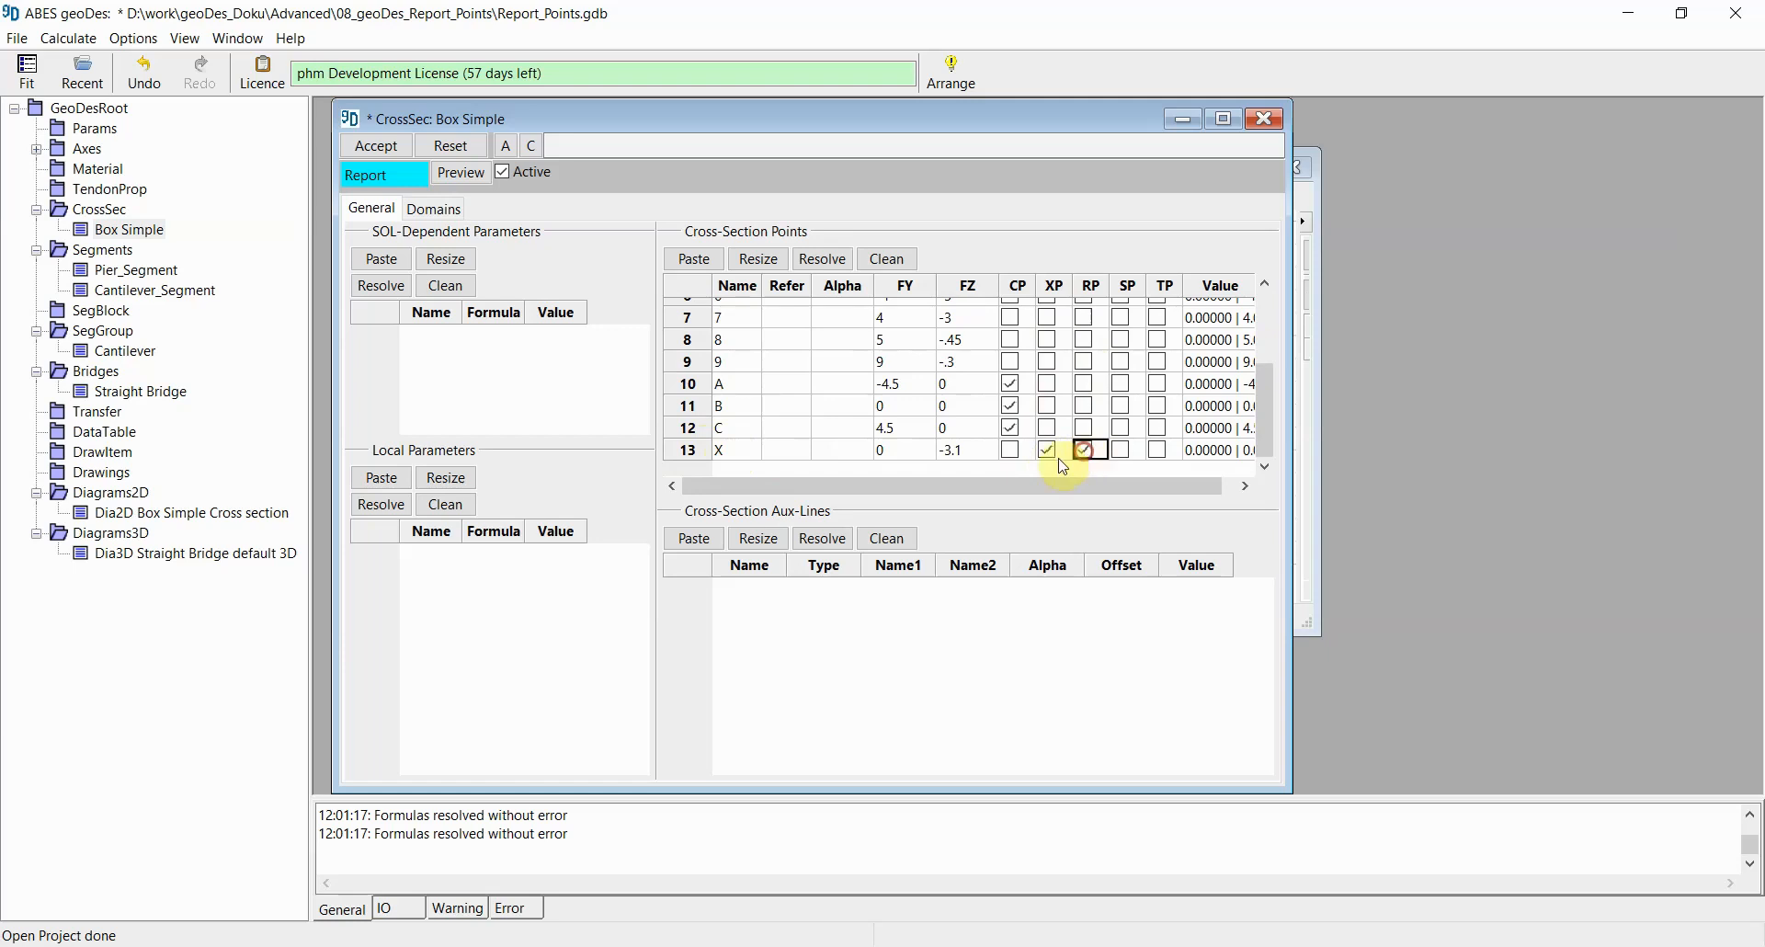
click(384, 147)
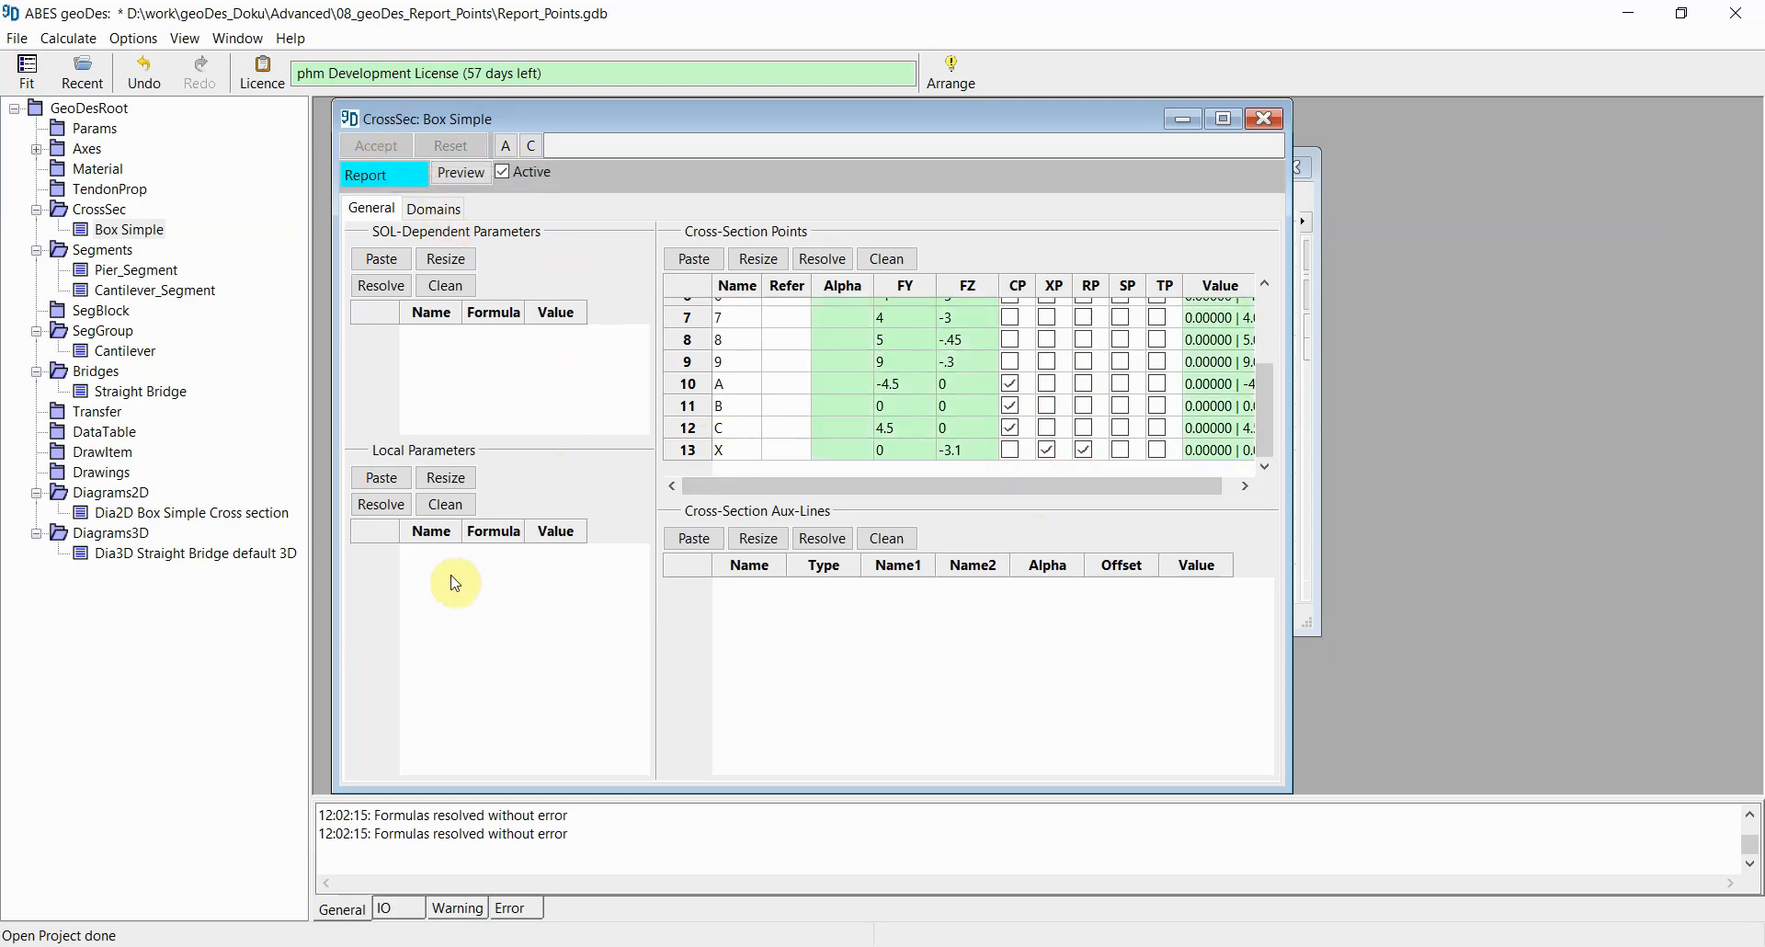
Step: Recalculate the whole project and bring up the cross-section 2D diagram
click(79, 42)
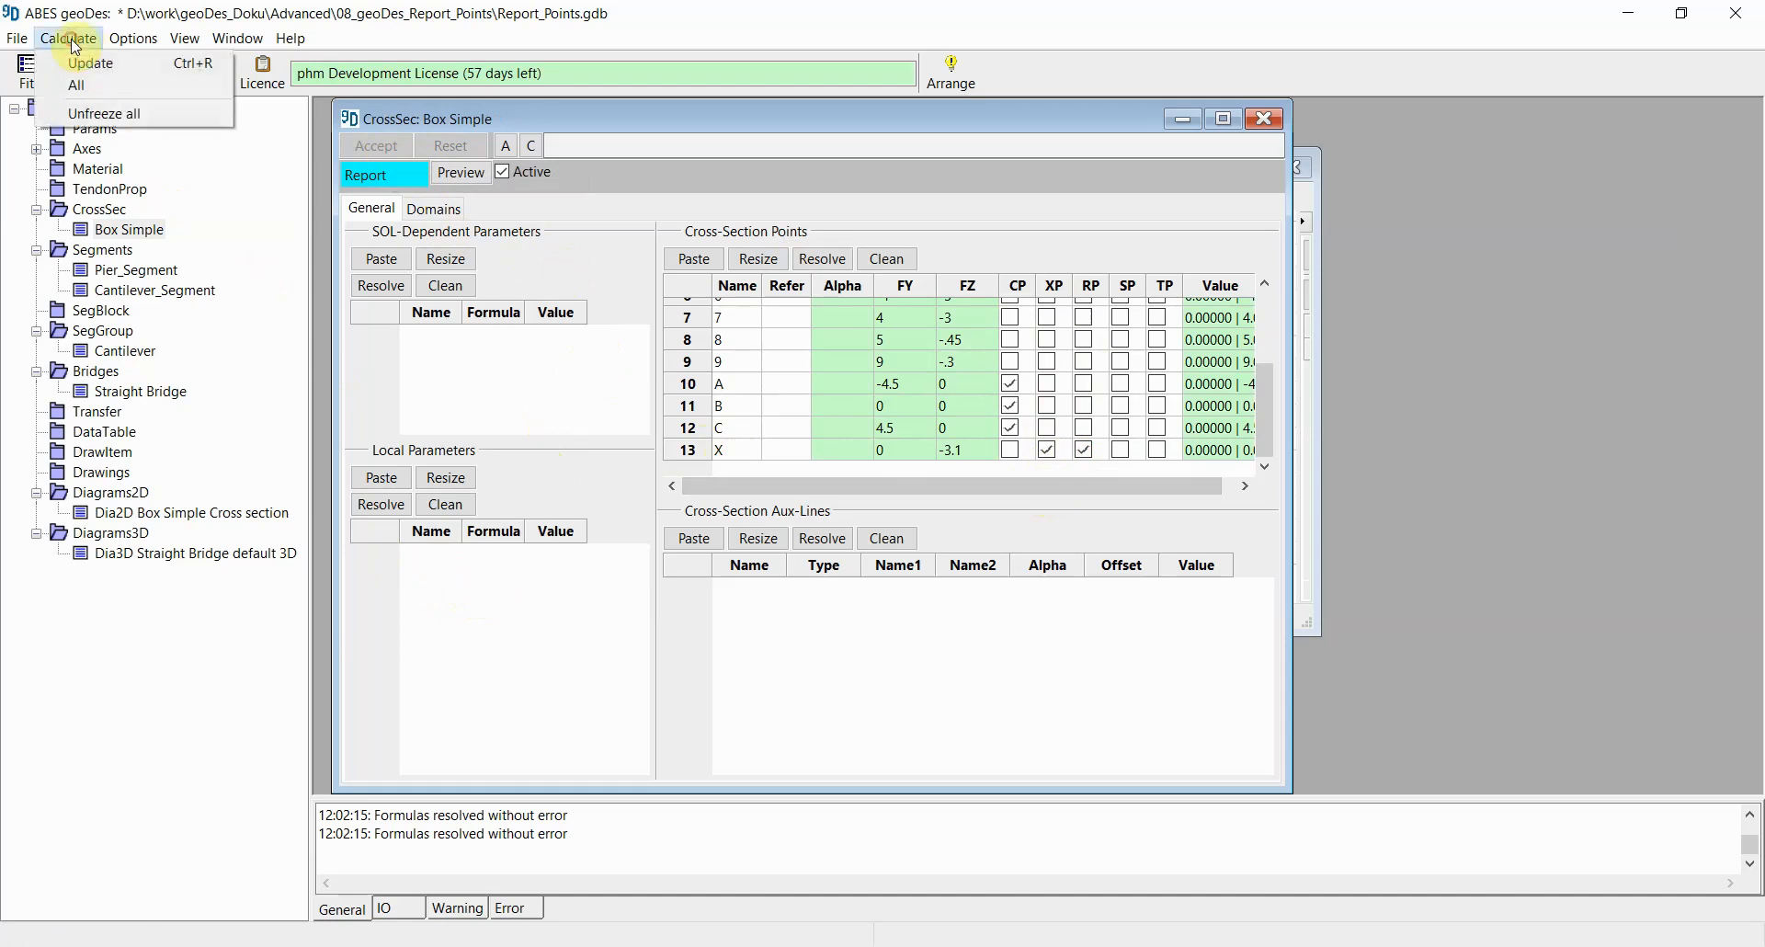
click(92, 84)
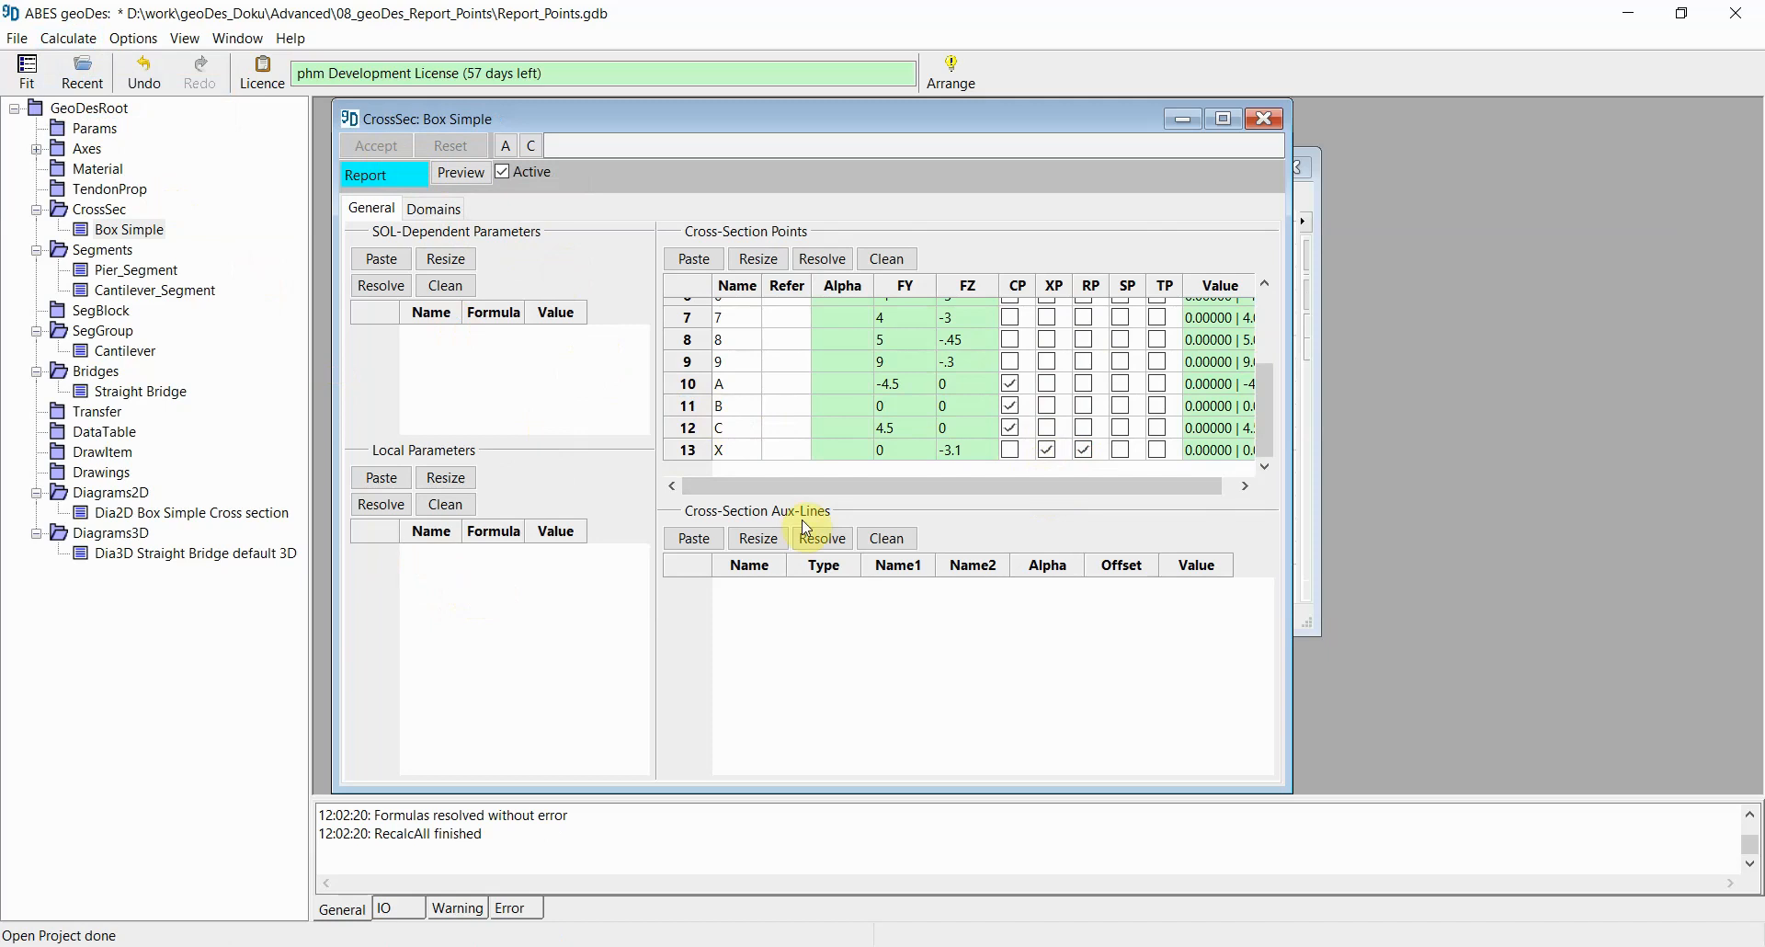
double_click(169, 521)
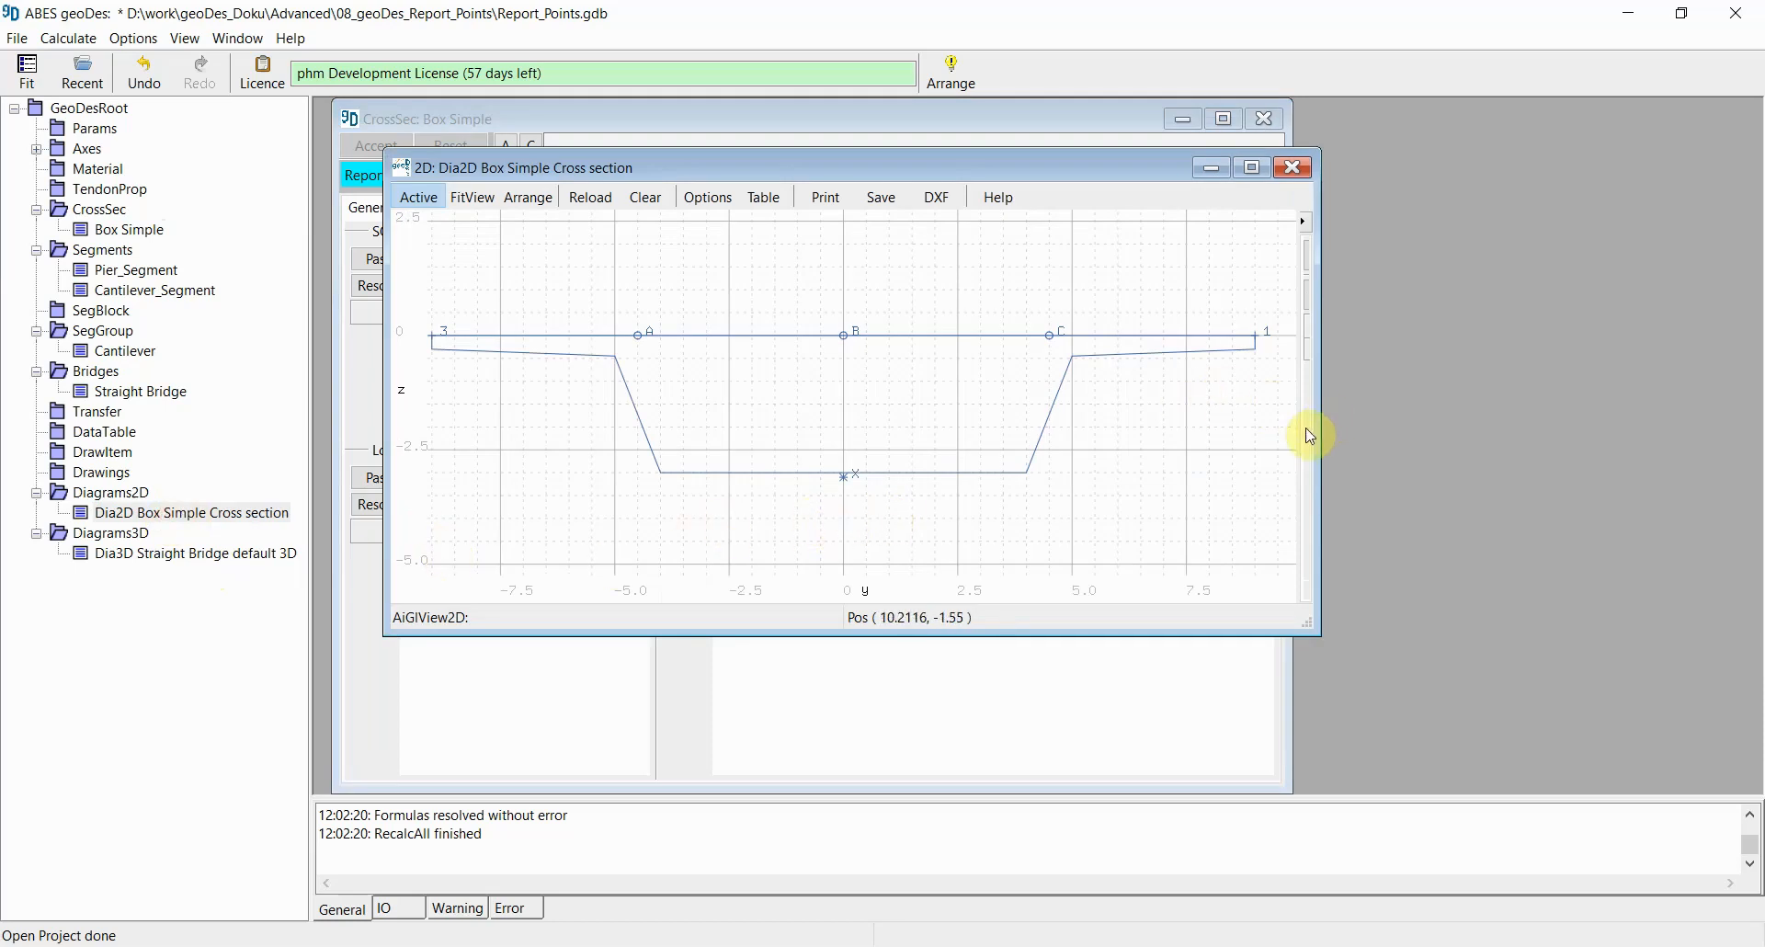
Step: Set the cross-section diagram item to show only report point symbols, turning off CP, XP, SP and TH
drag(1304, 433, 970, 478)
double_click(1029, 353)
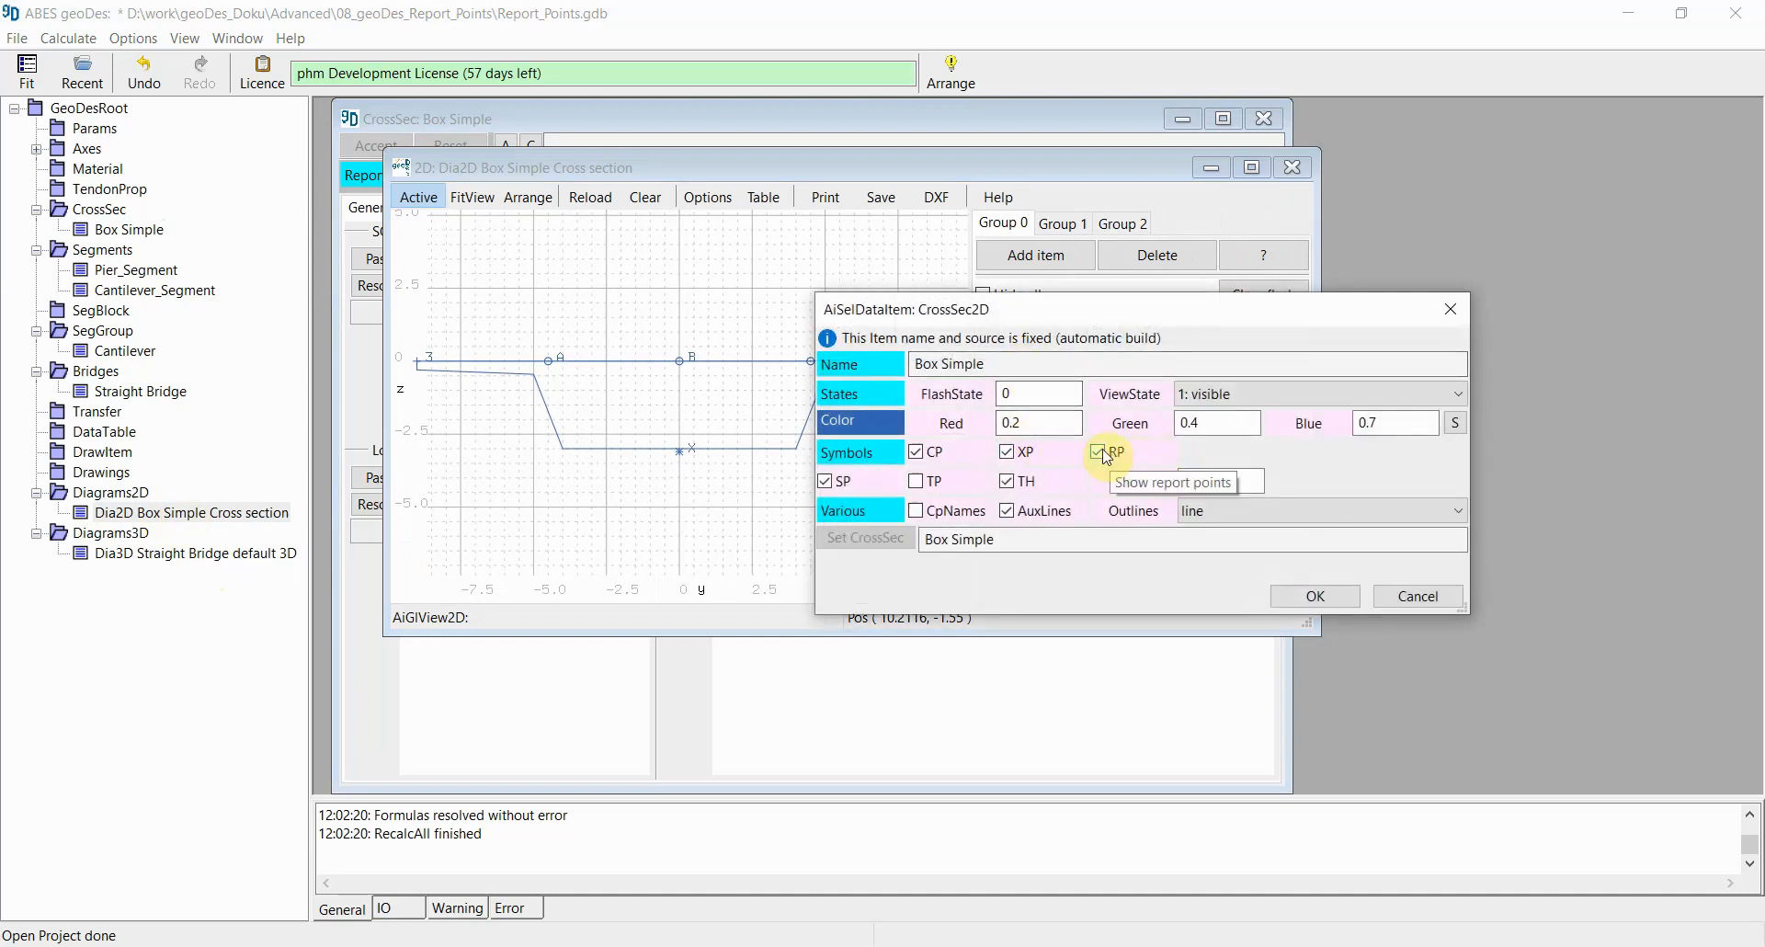
click(1011, 456)
click(1008, 482)
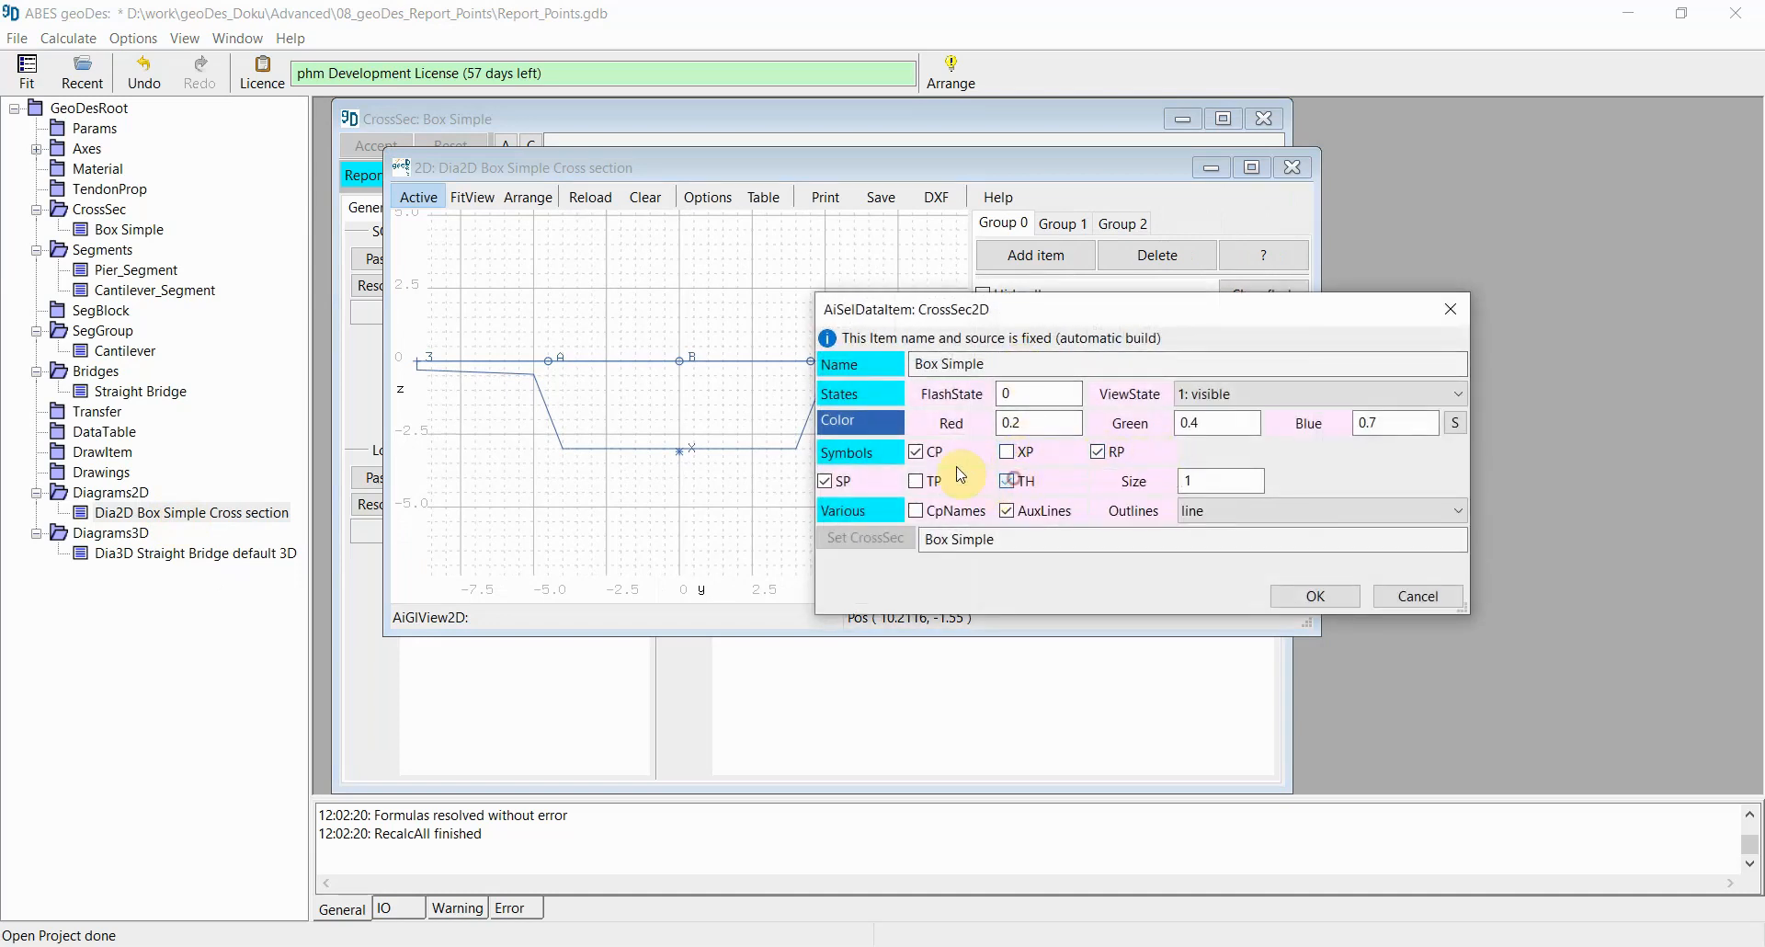
click(918, 454)
click(835, 488)
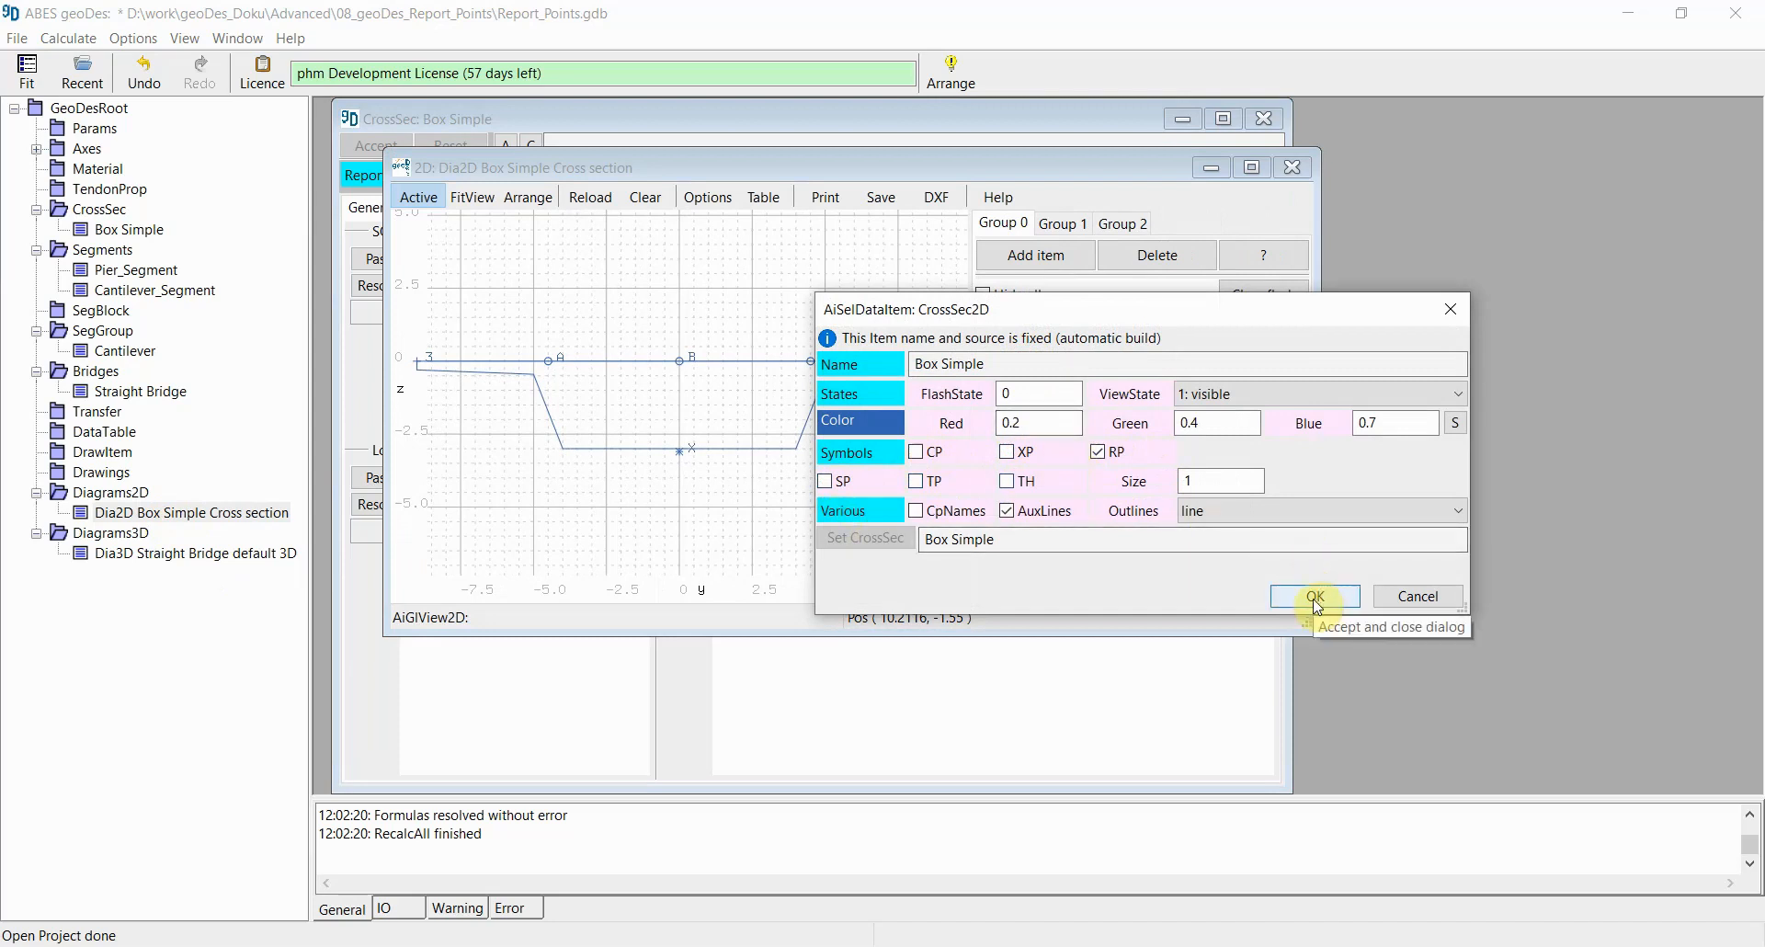
click(1316, 598)
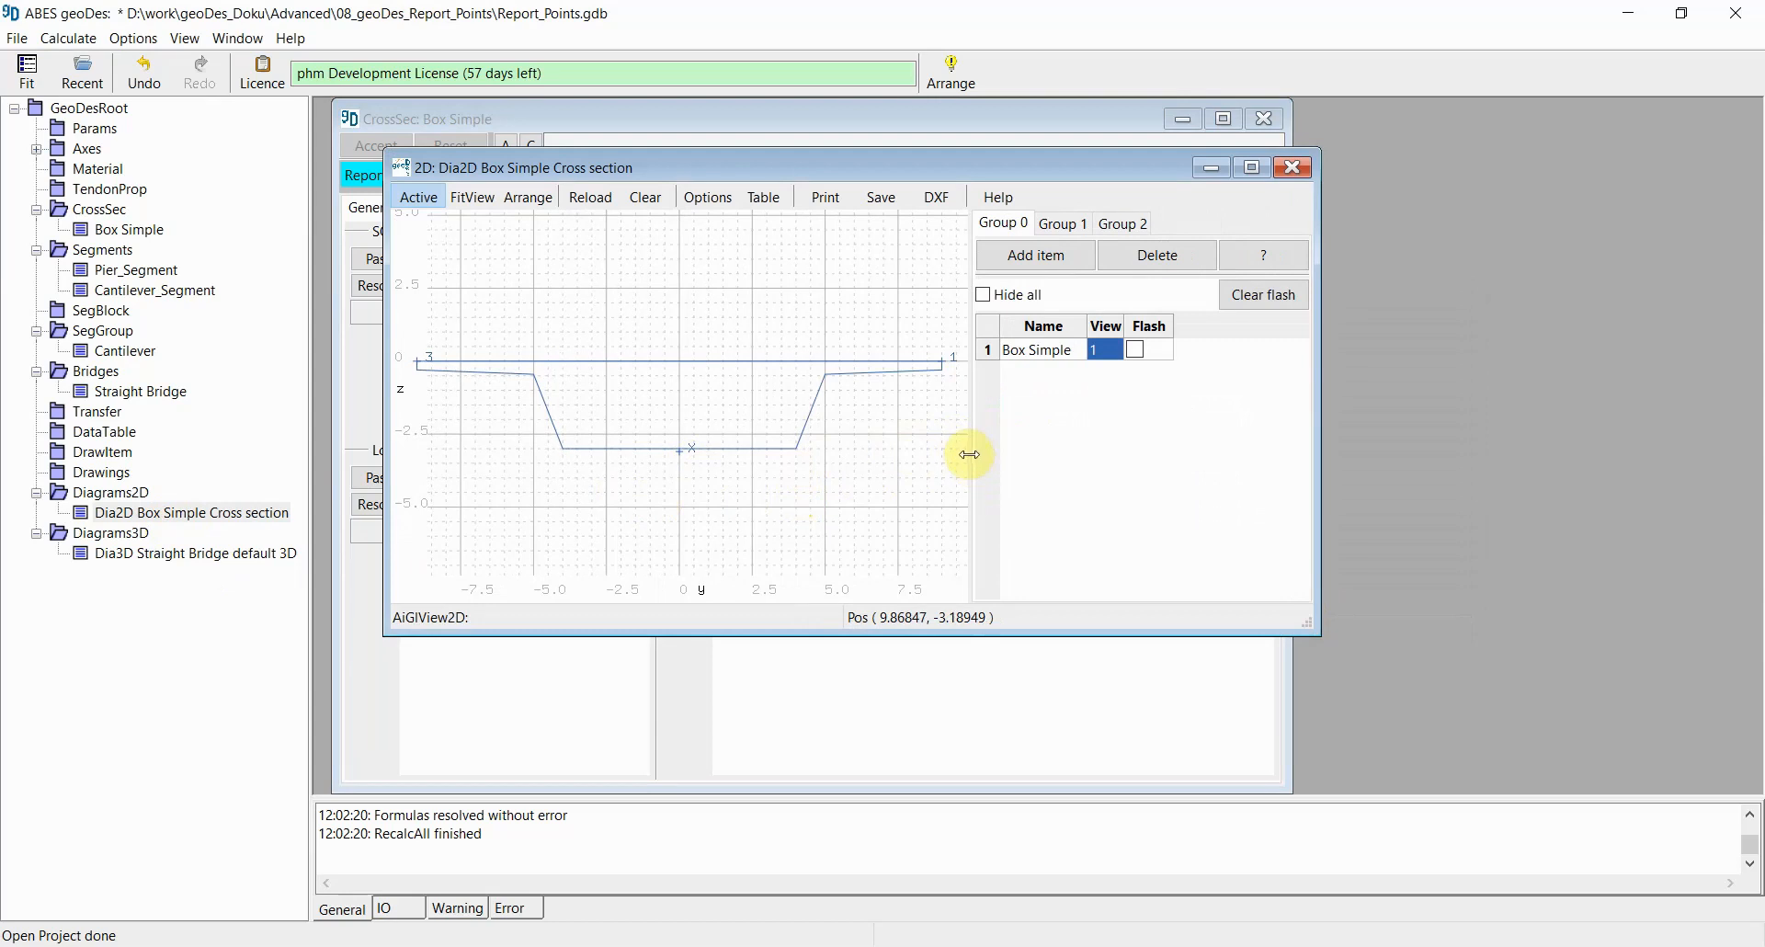
Step: Inspect the report points of the Pier_Segment within the Cantilever segment group, then close it
drag(977, 453, 1201, 461)
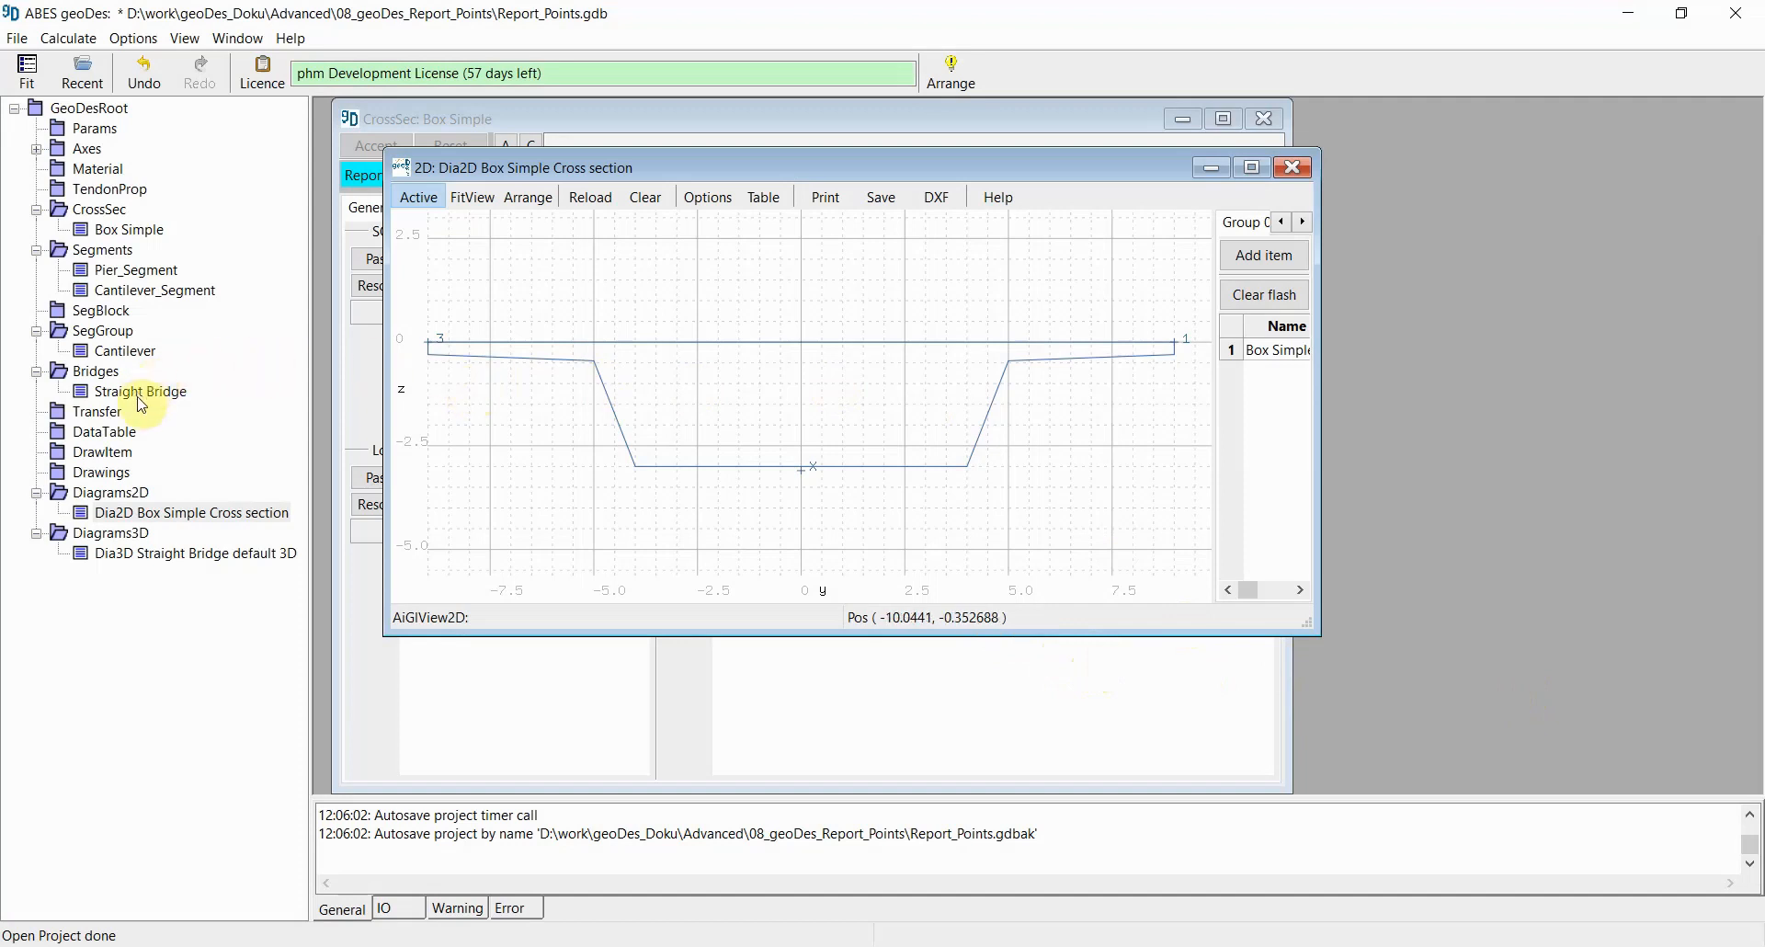
double_click(111, 355)
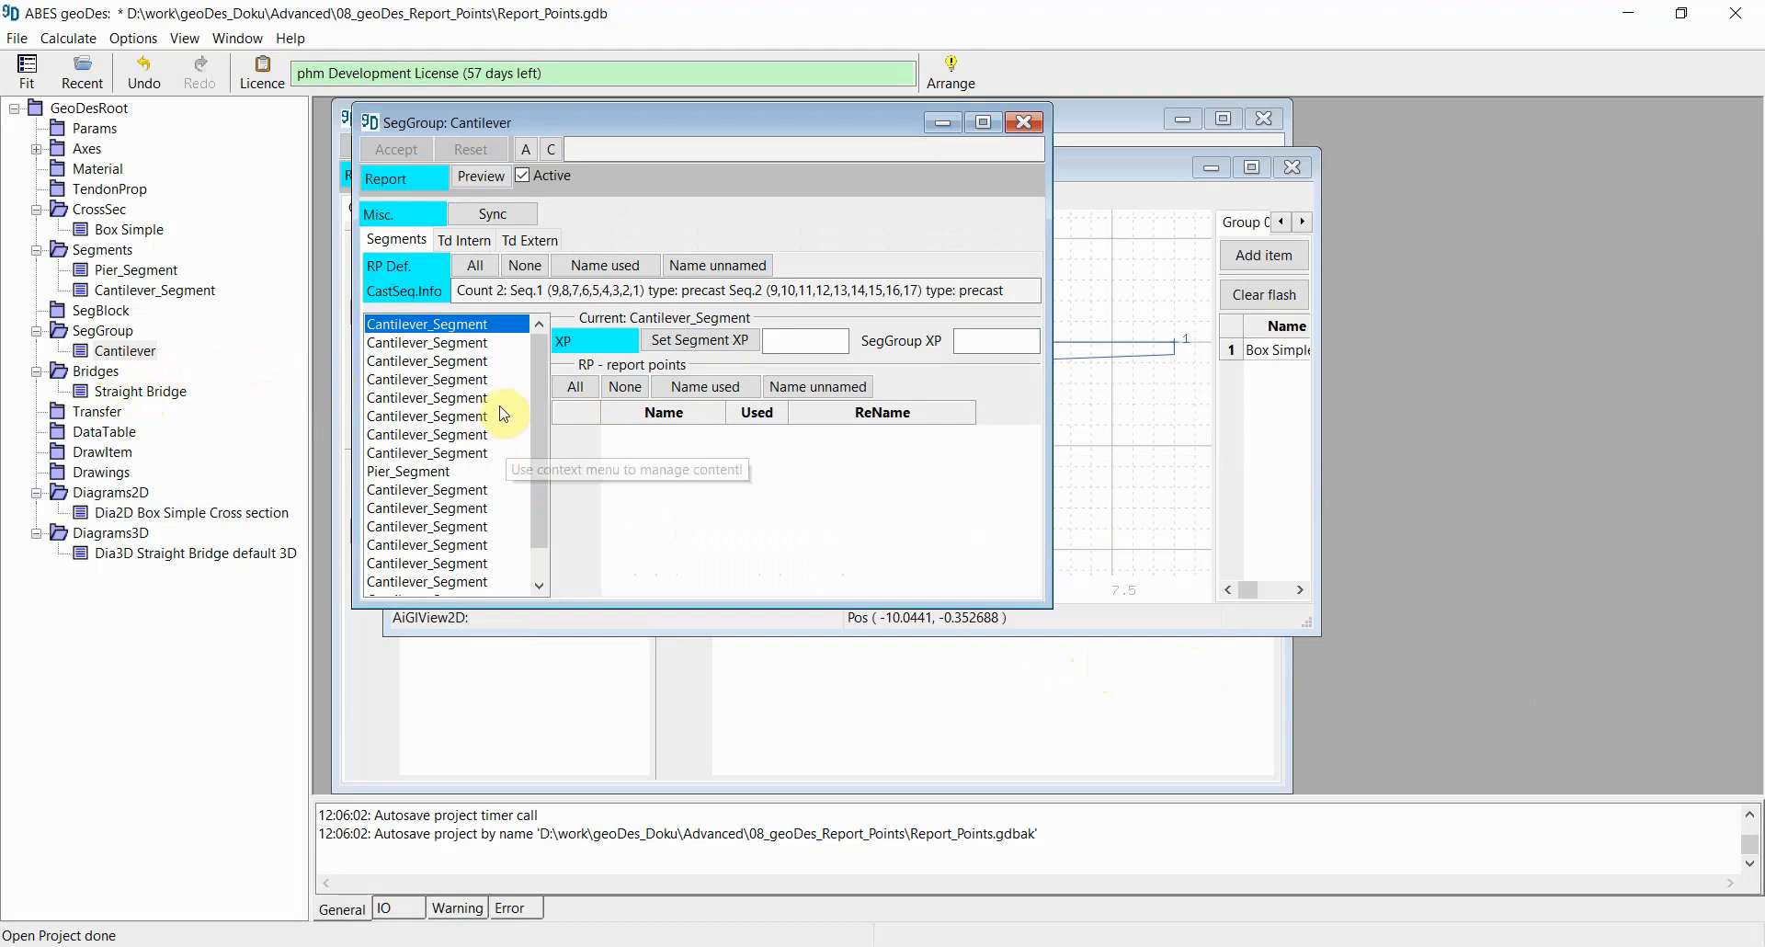
scroll(497, 356, down, 1)
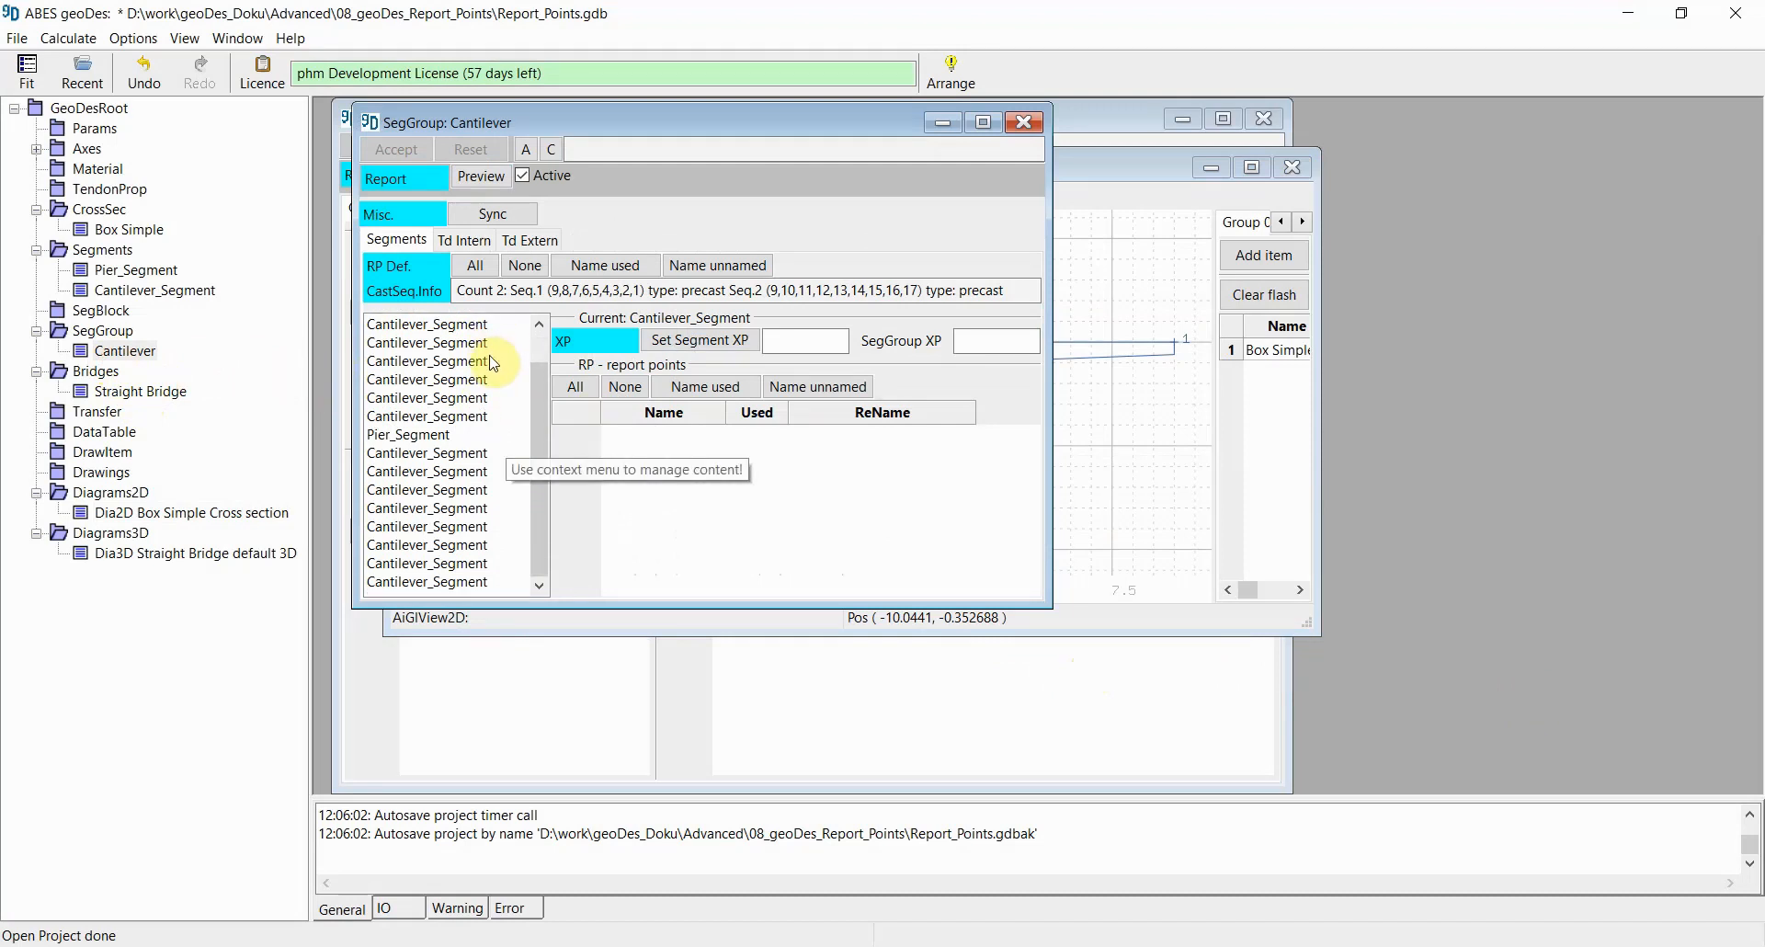
click(409, 435)
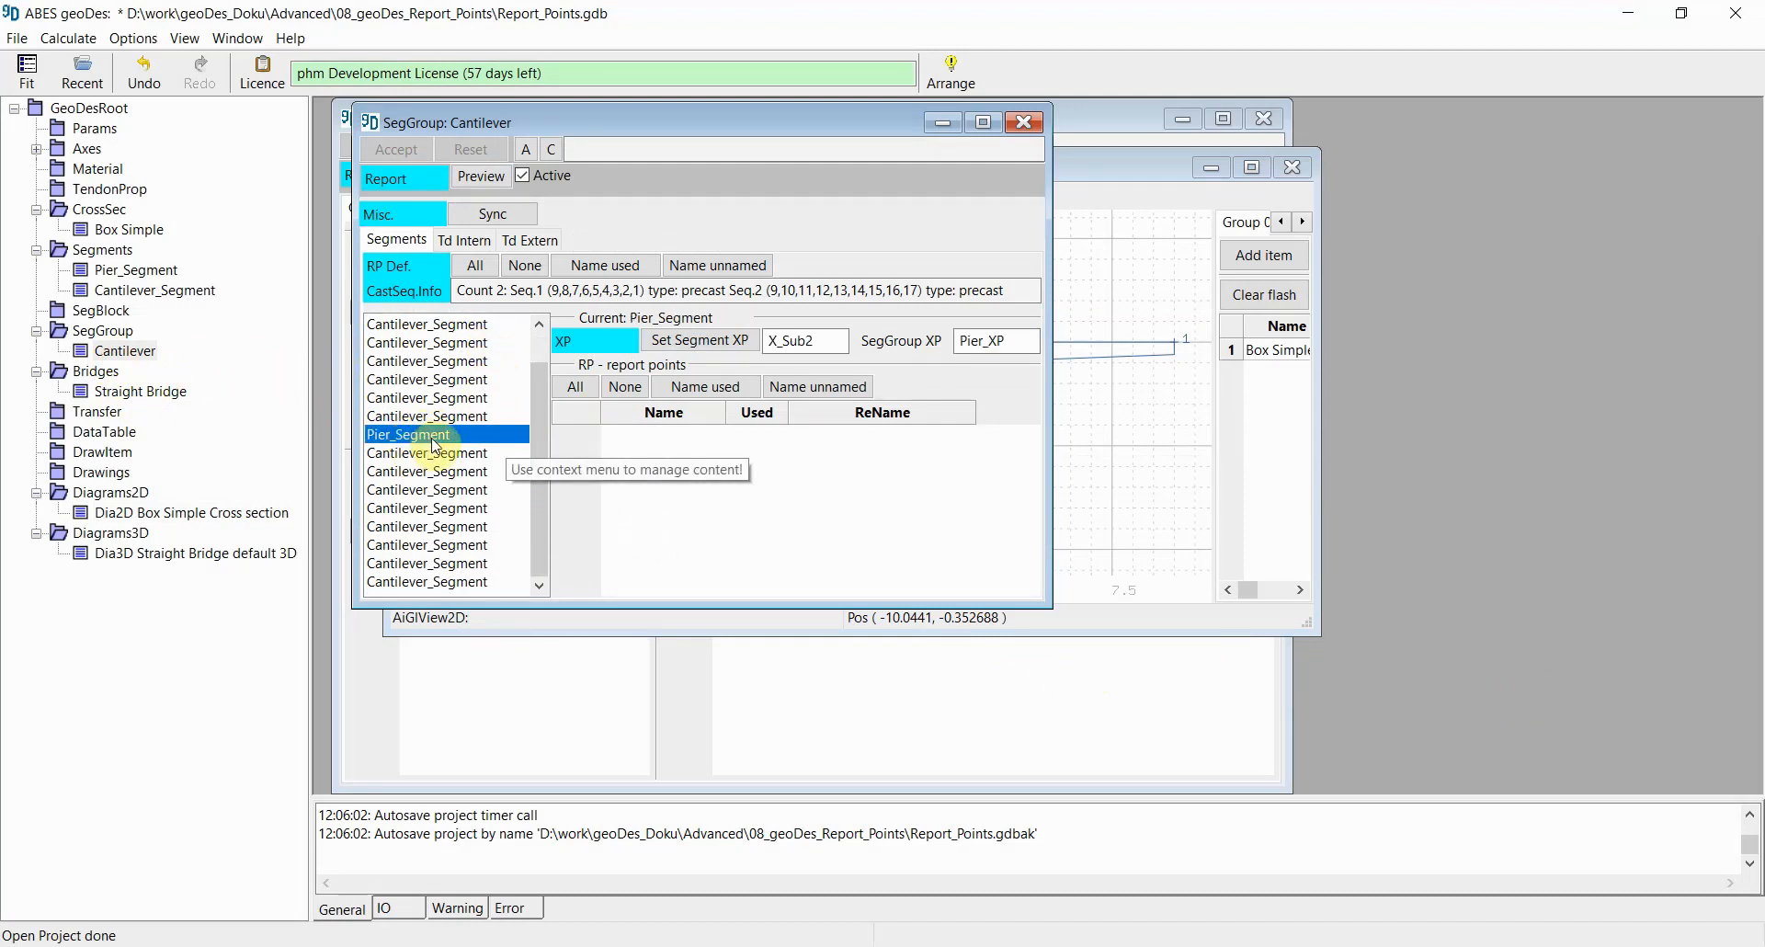
scroll(440, 422, up, 2)
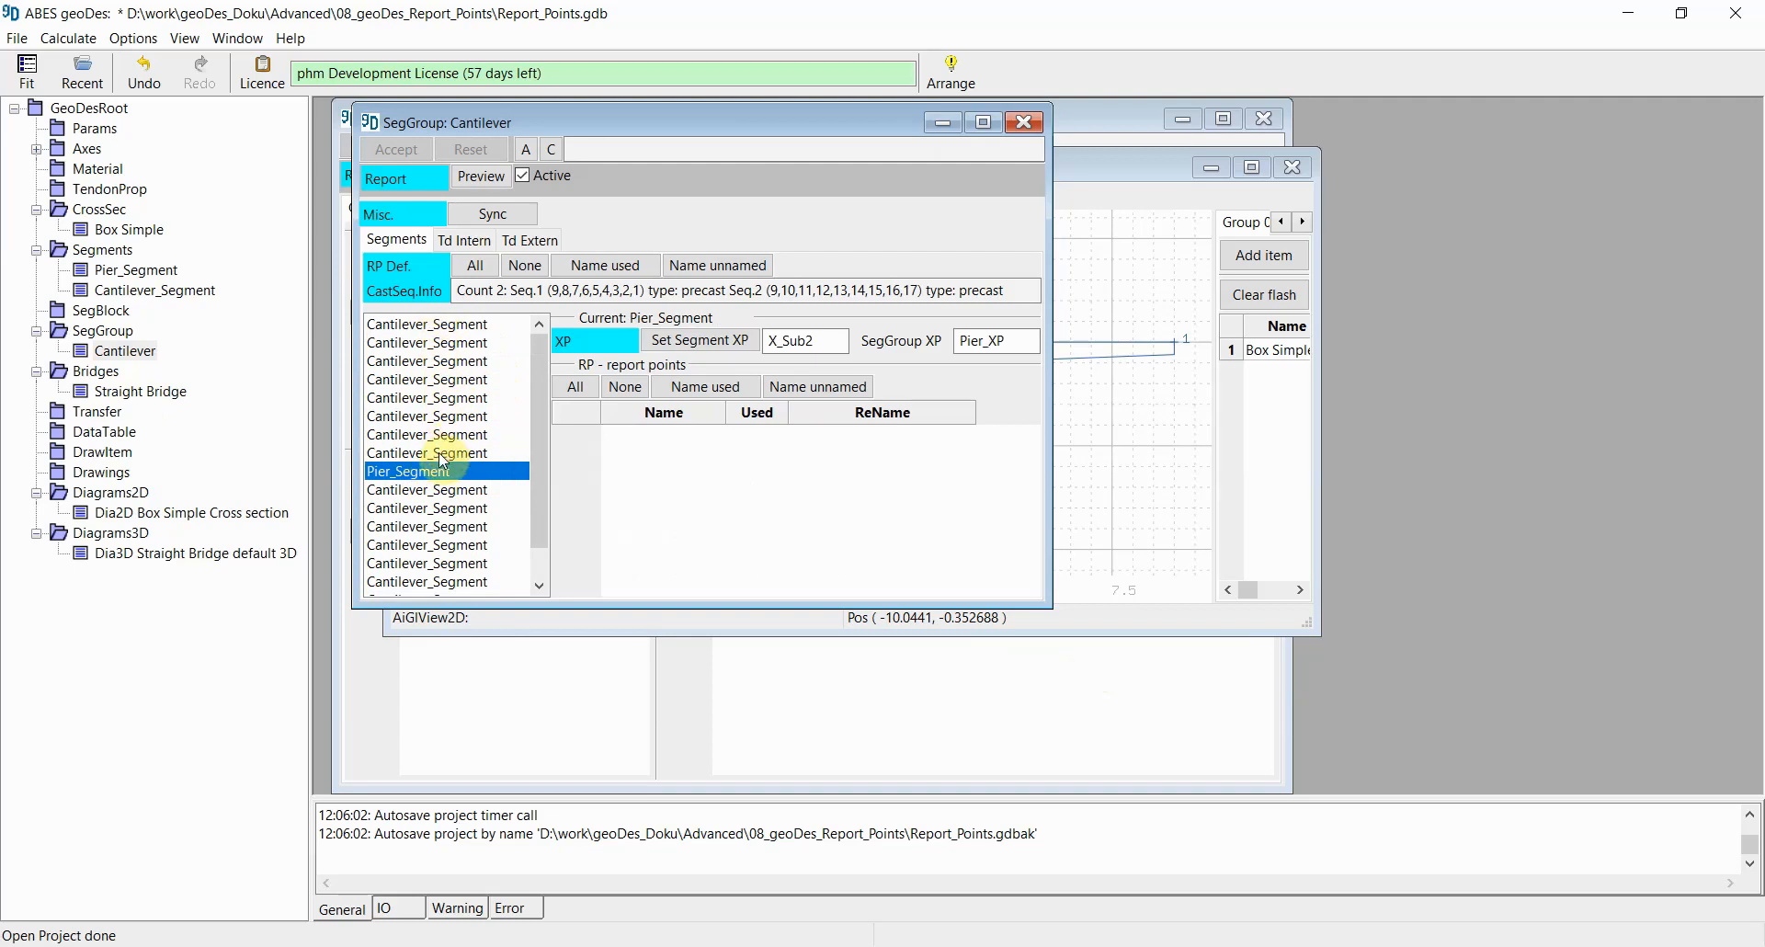
scroll(439, 455, down, 2)
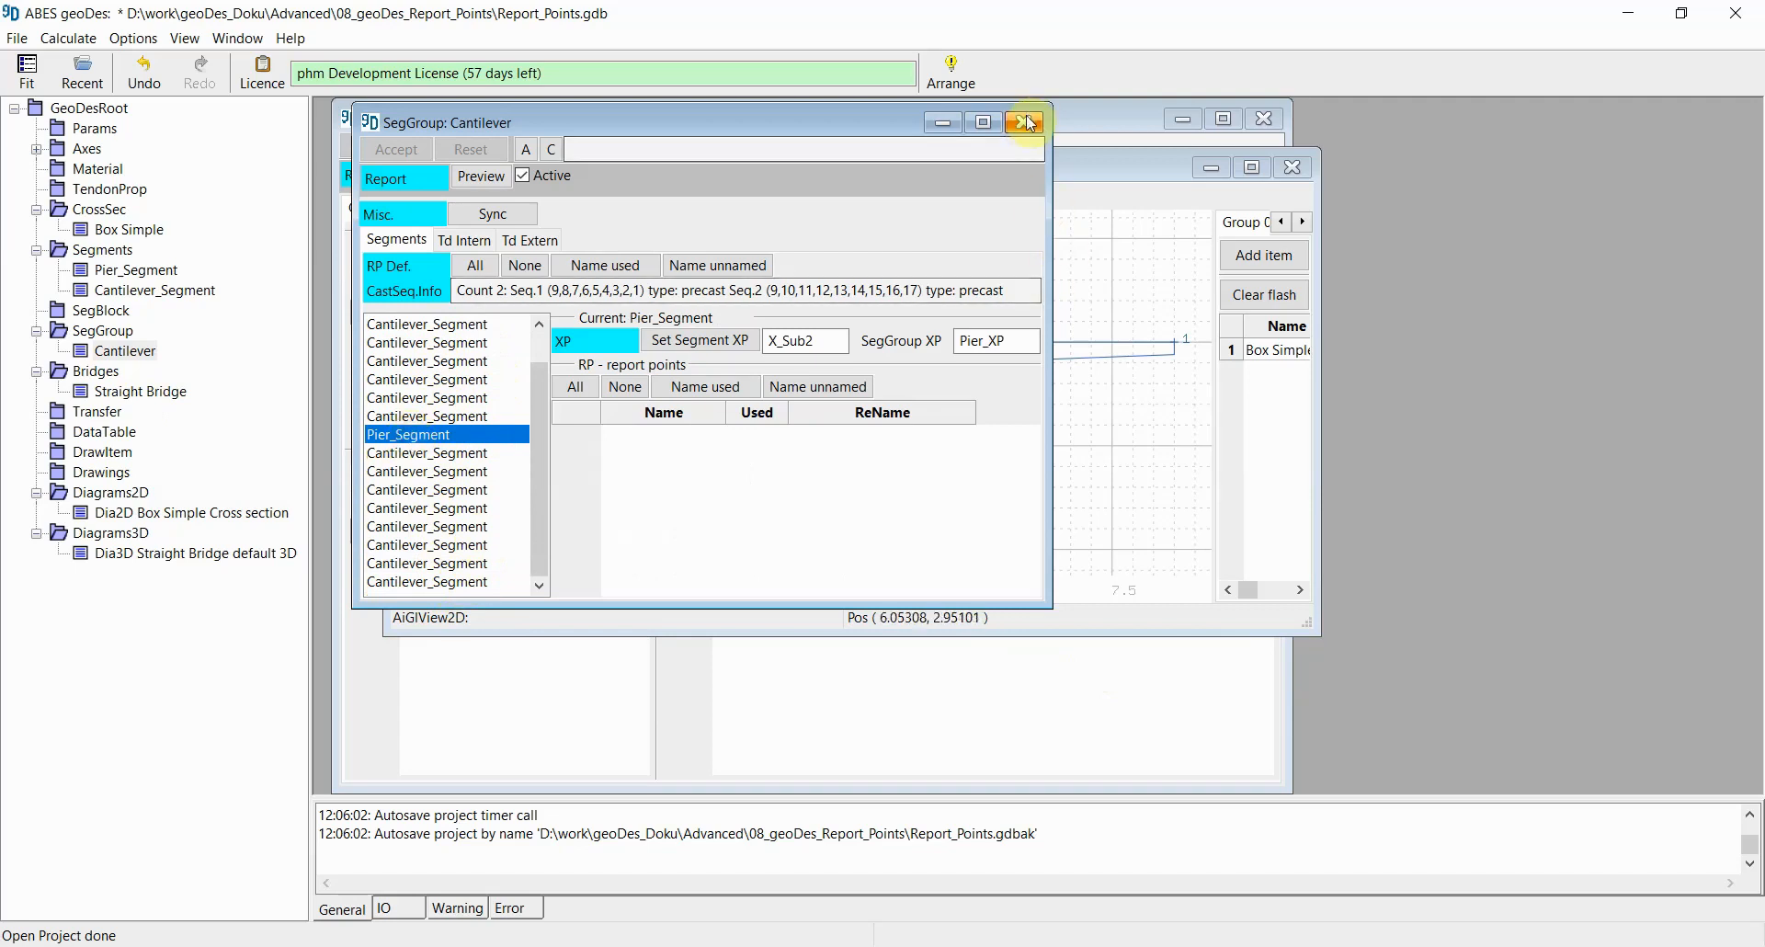
click(1030, 124)
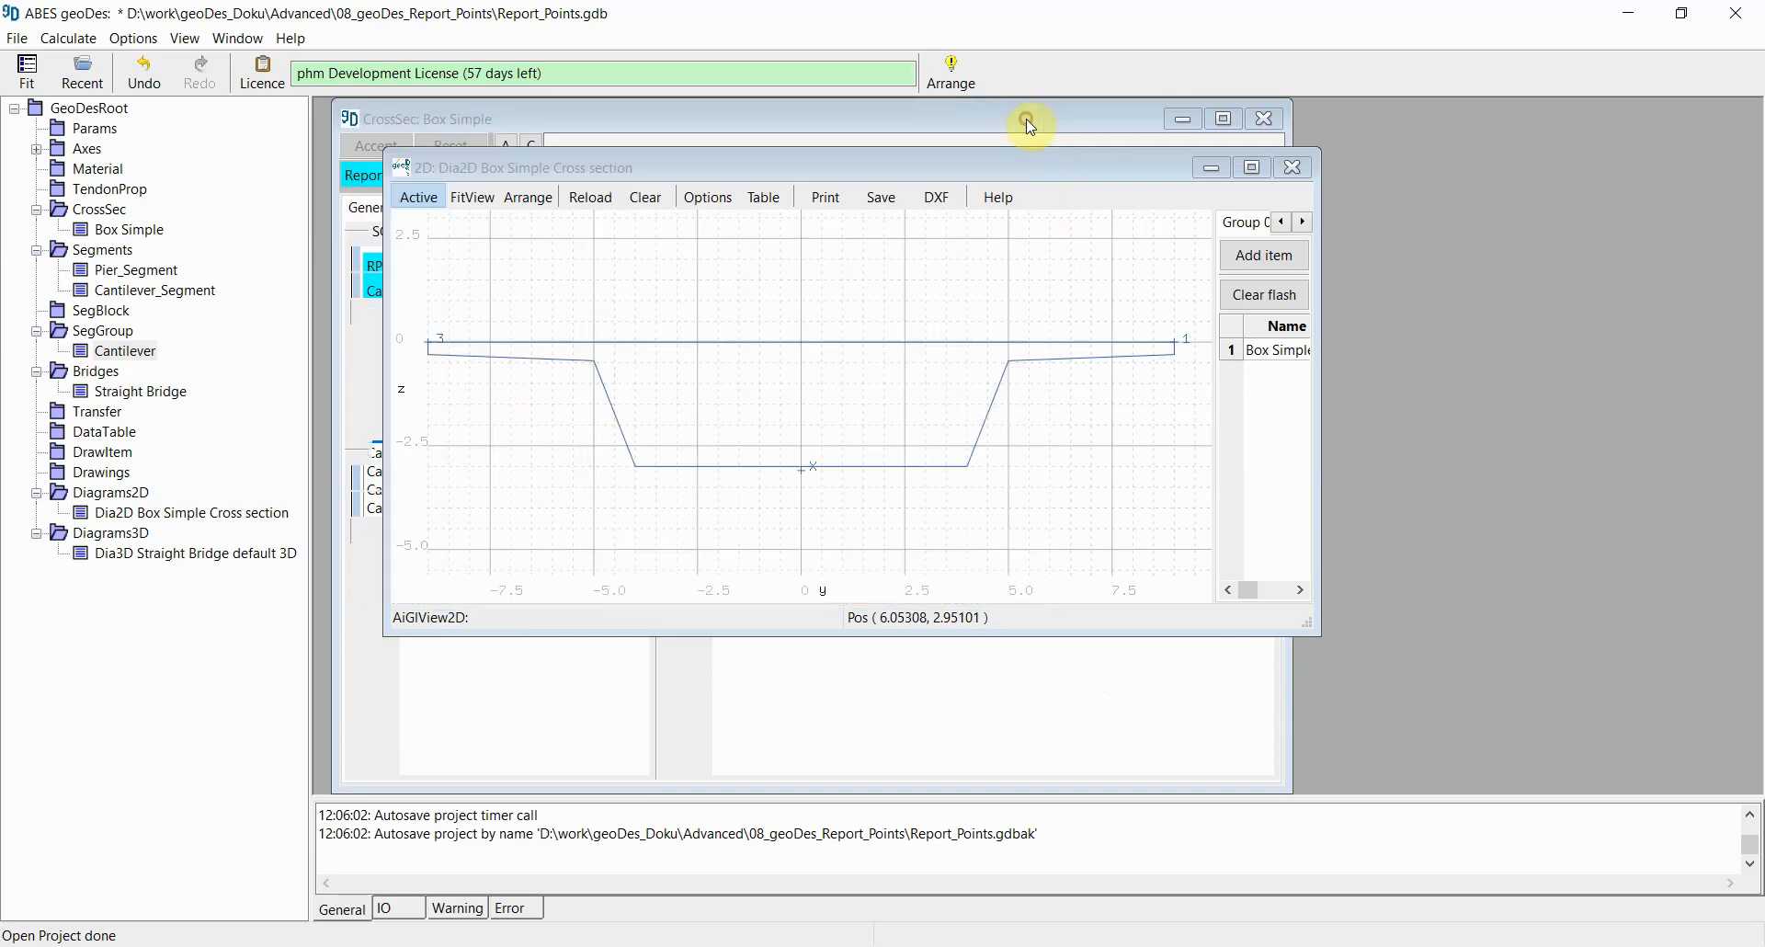
Step: Open the Pier_Segment, enlarge its window, and close the cross-section and diagram windows
double_click(127, 273)
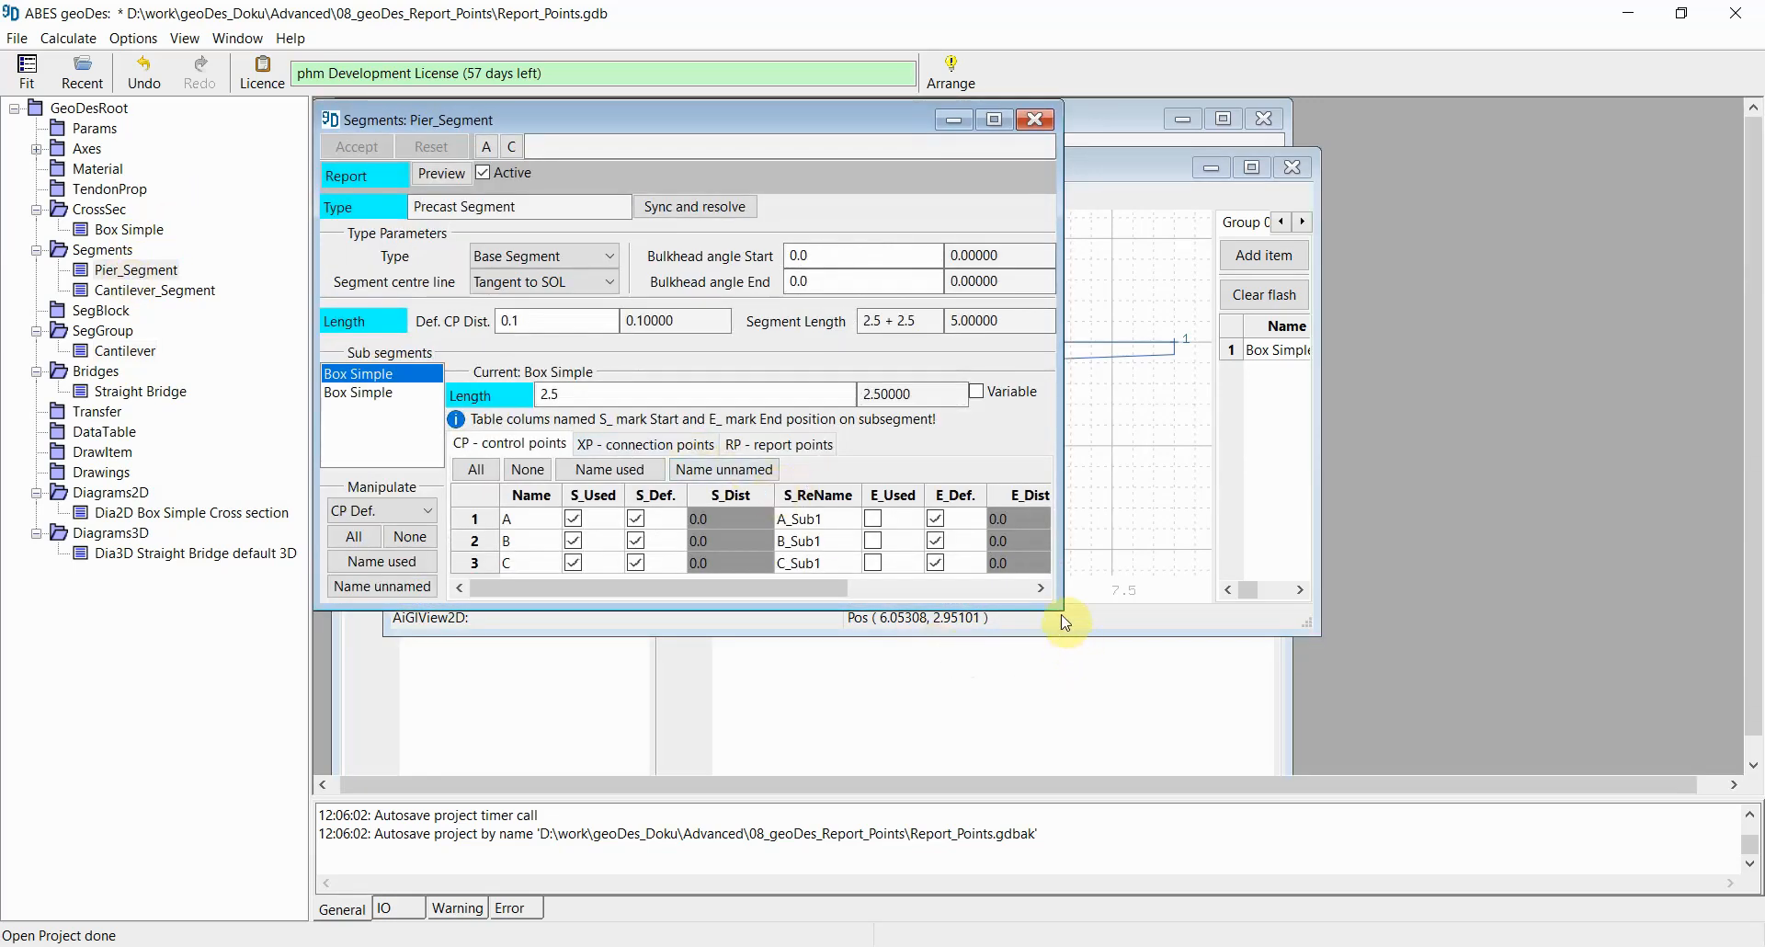
drag(1060, 607, 1207, 734)
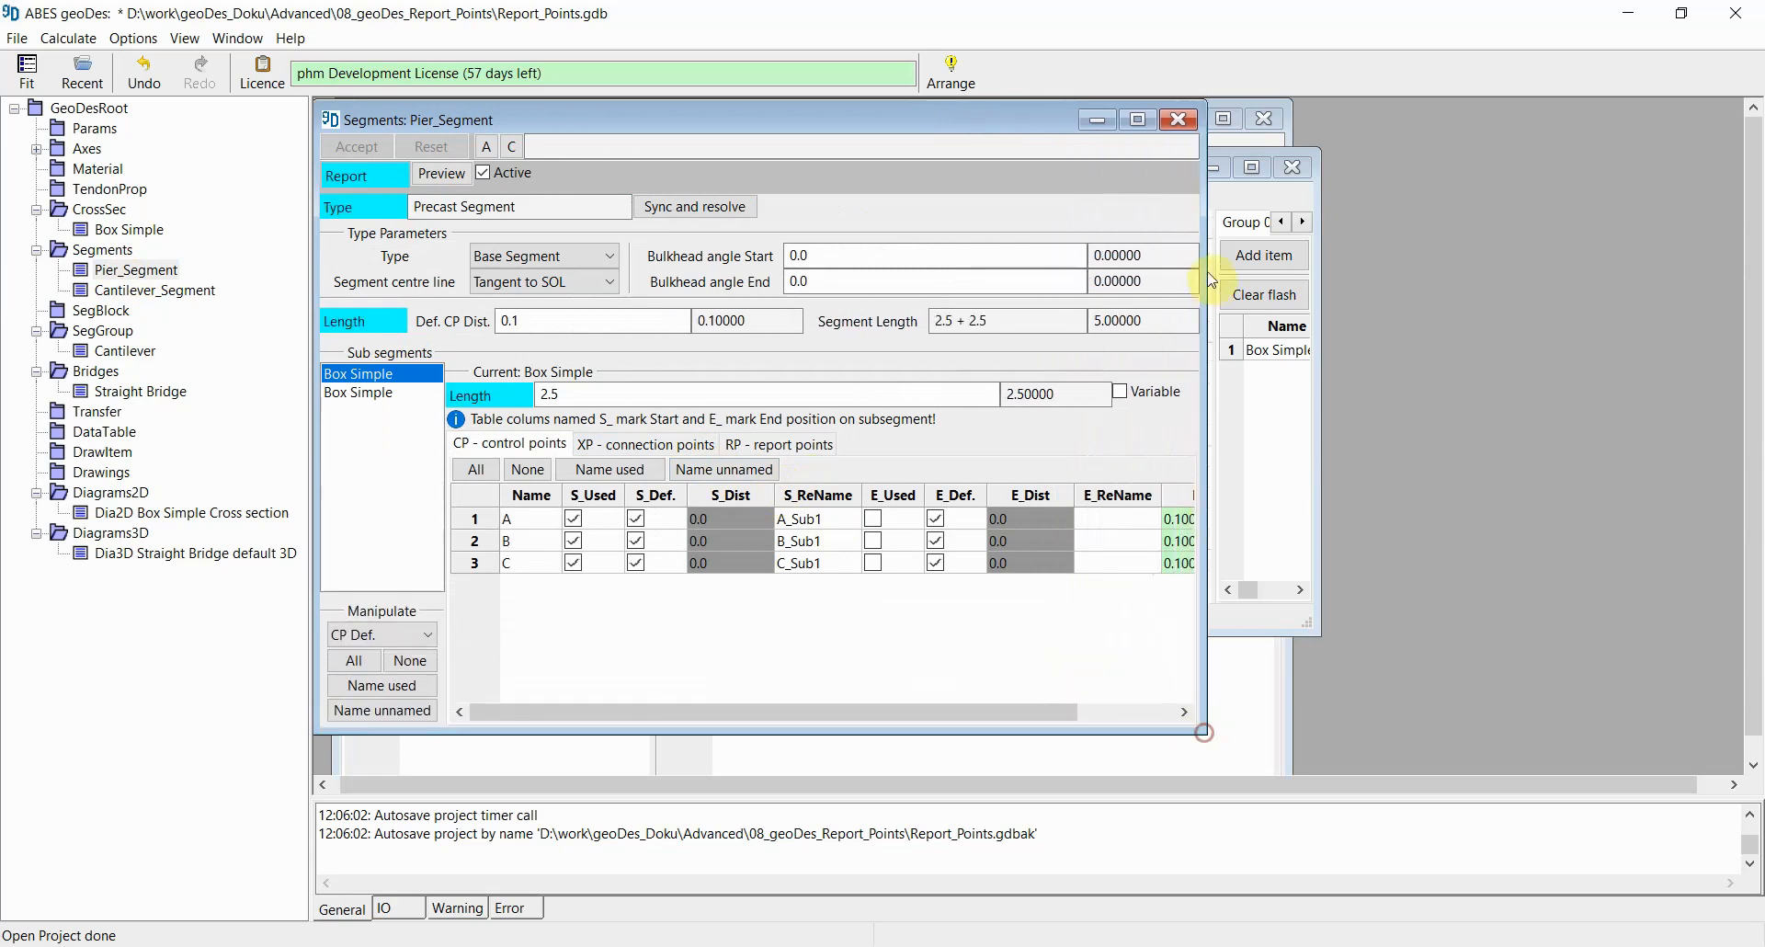
click(1292, 167)
click(1266, 119)
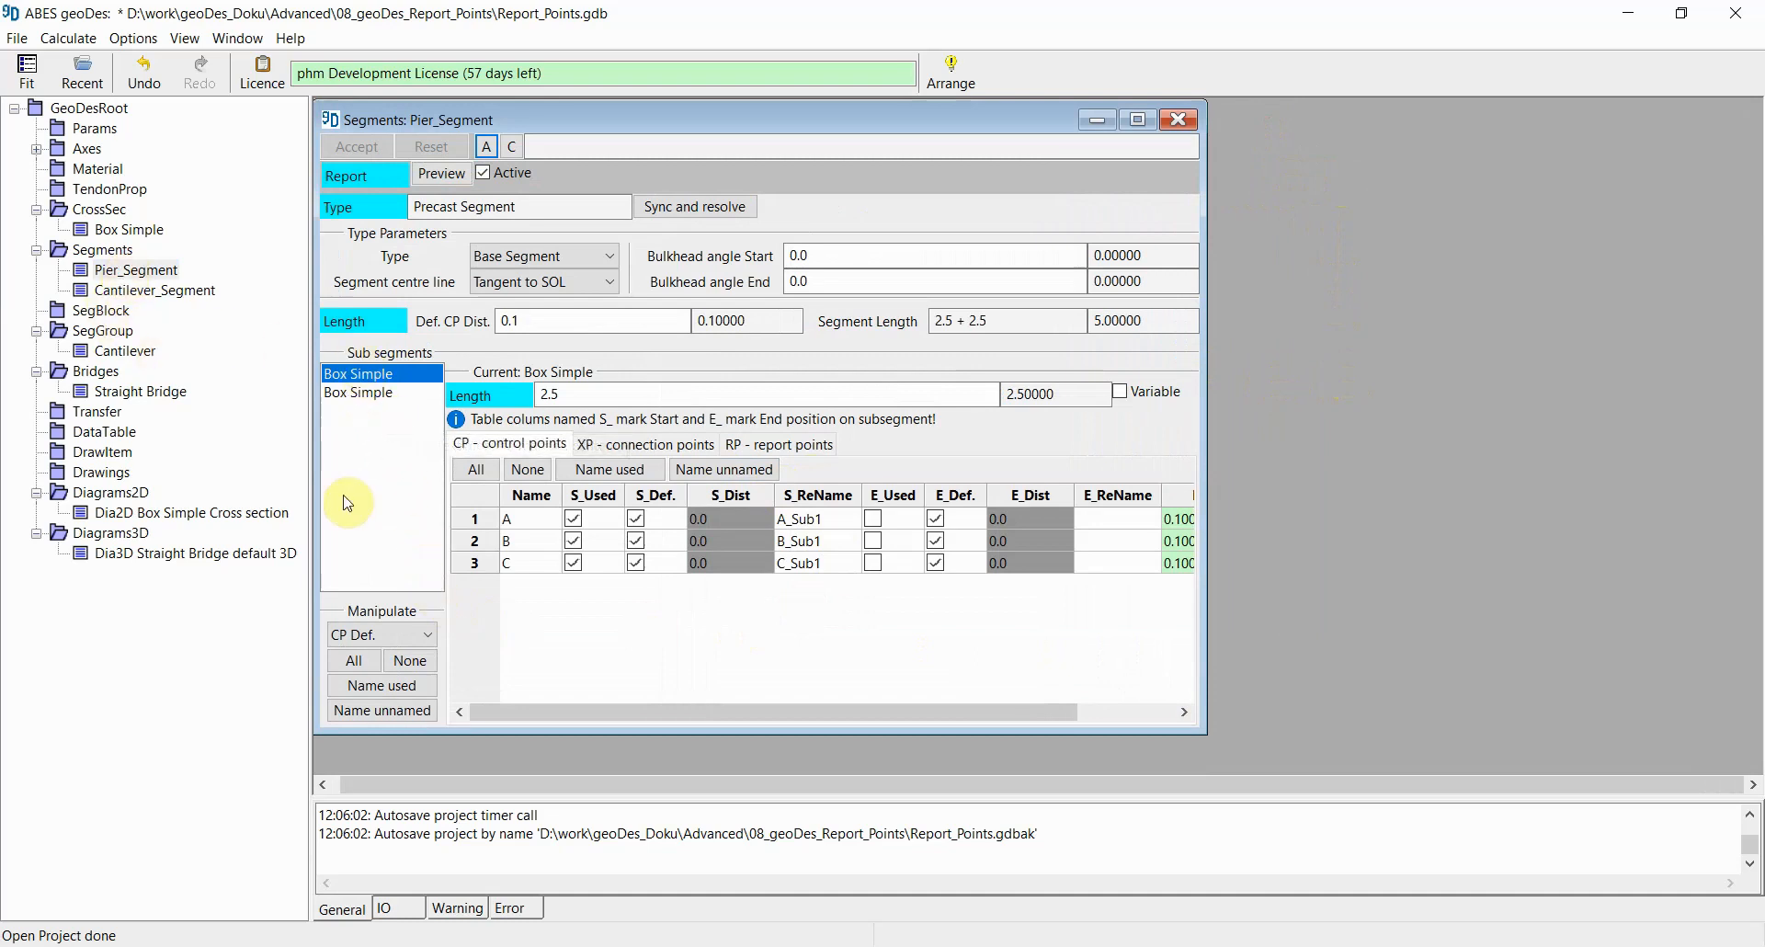
Step: Review the control points of each Box Simple sub-segment in the Pier_Segment
click(360, 396)
click(362, 375)
click(571, 398)
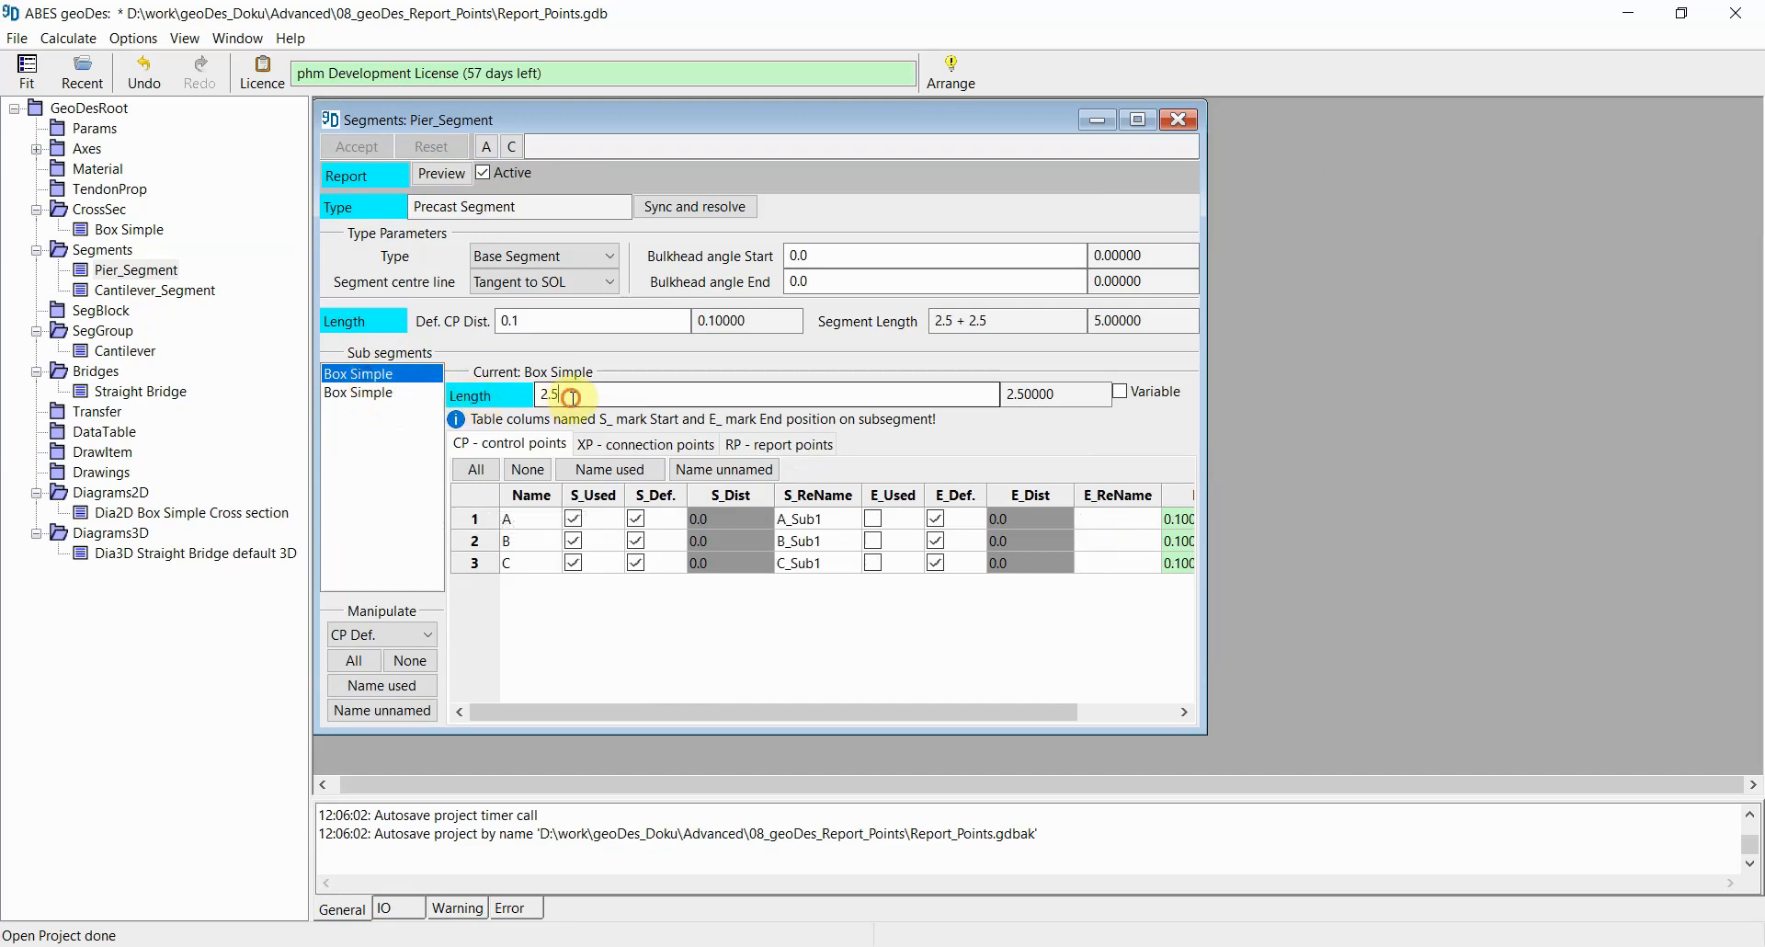
click(367, 393)
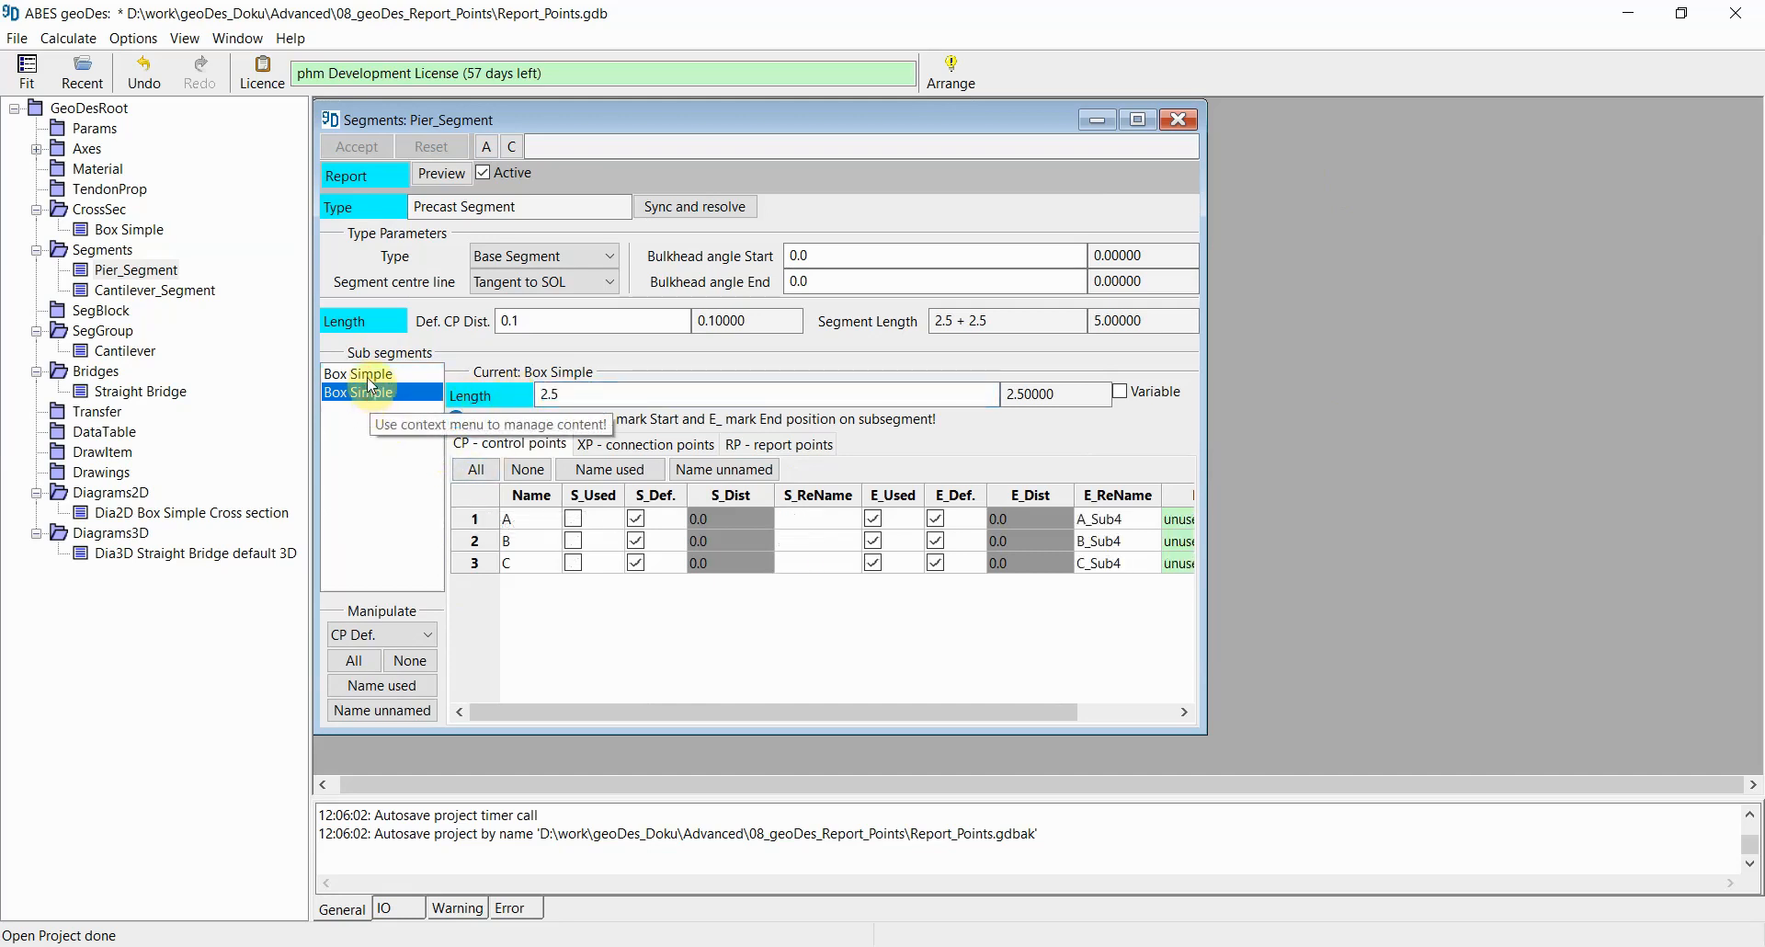
click(367, 377)
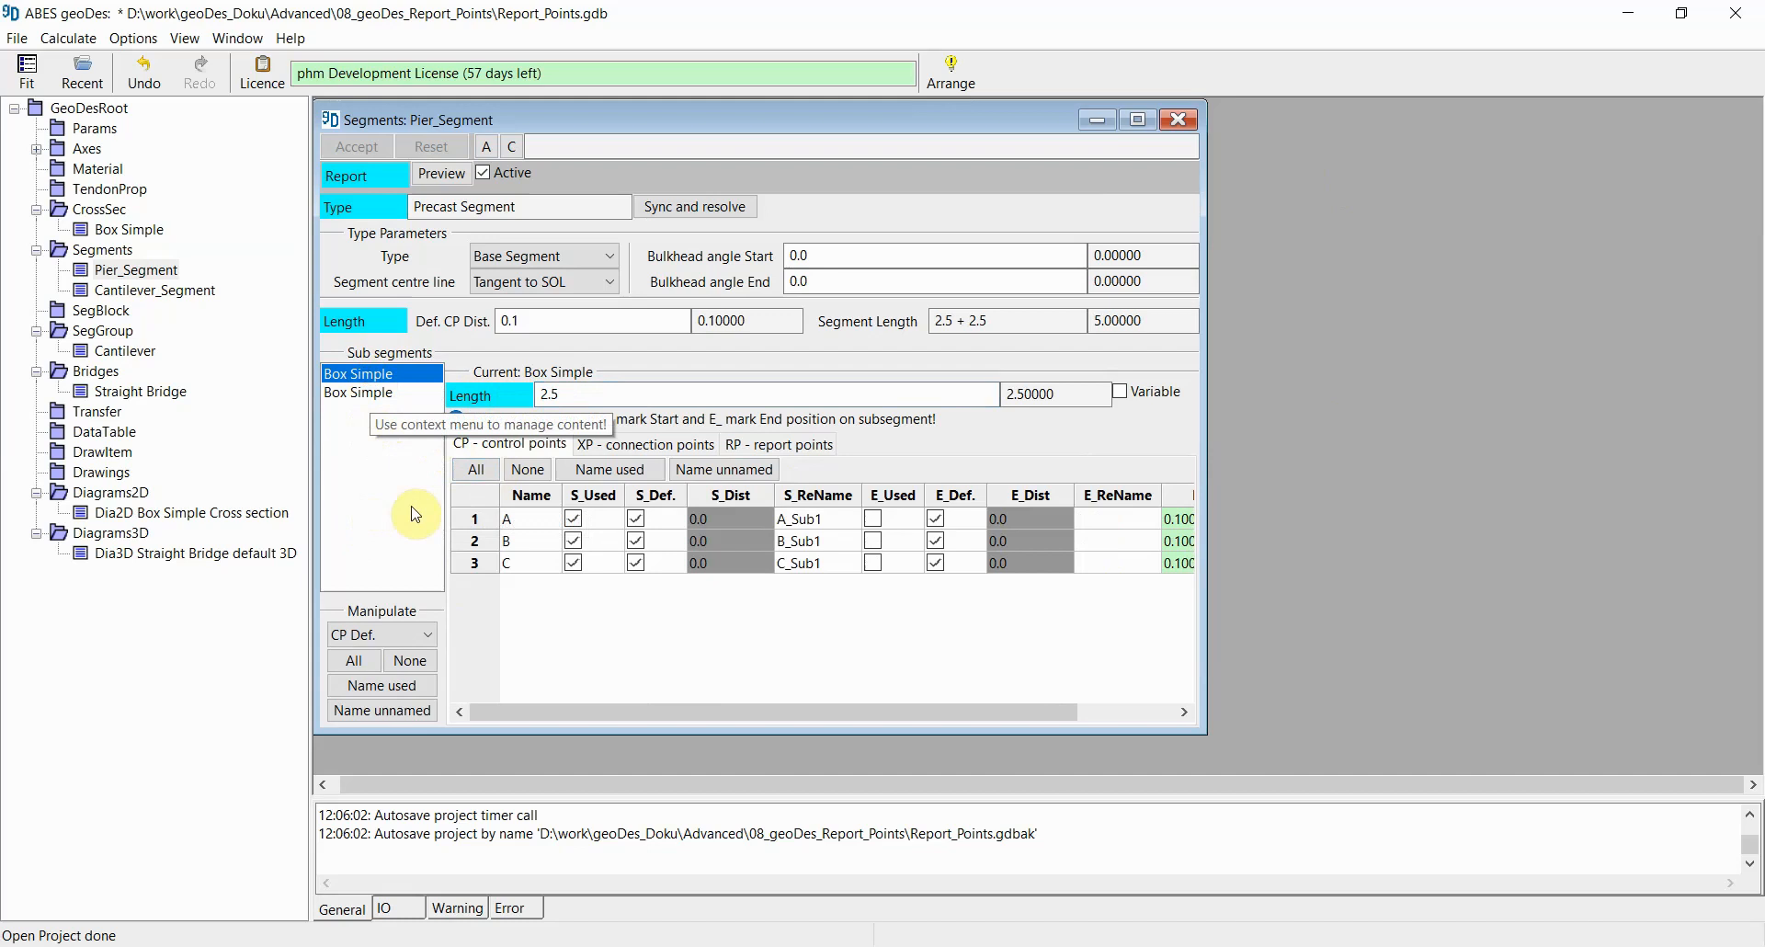
Step: On the first Box Simple sub-segment, use report points 1 and 3 at the start and X at the end, naming the used points
click(368, 395)
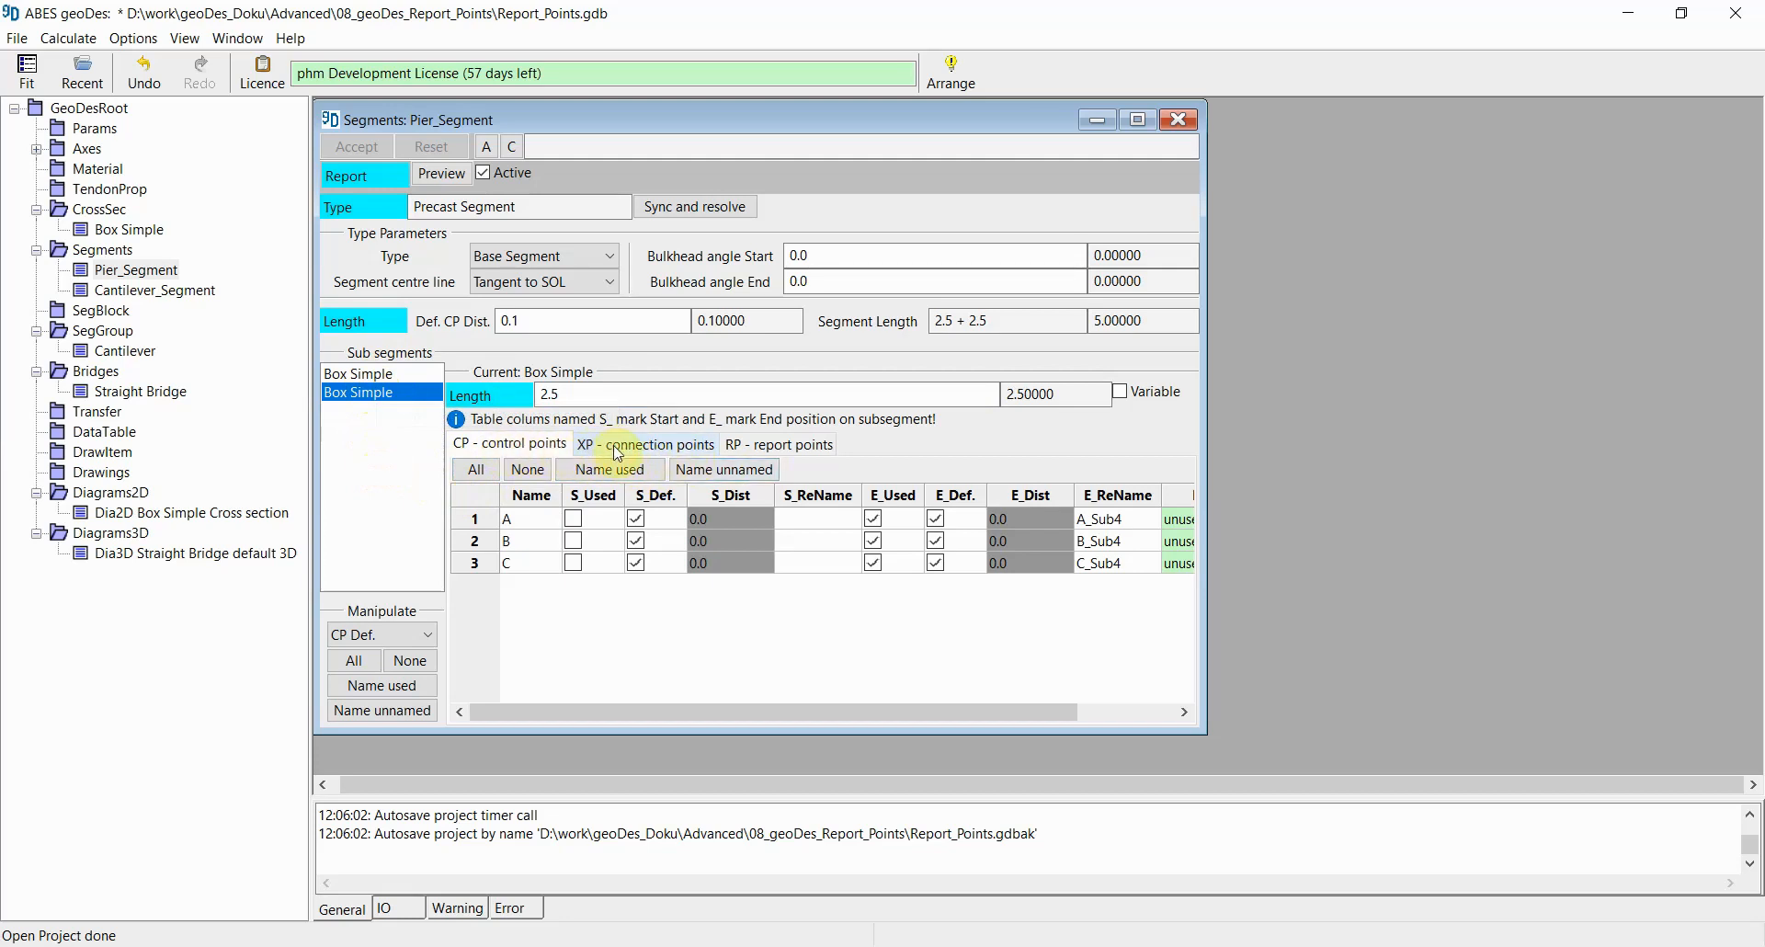
click(778, 446)
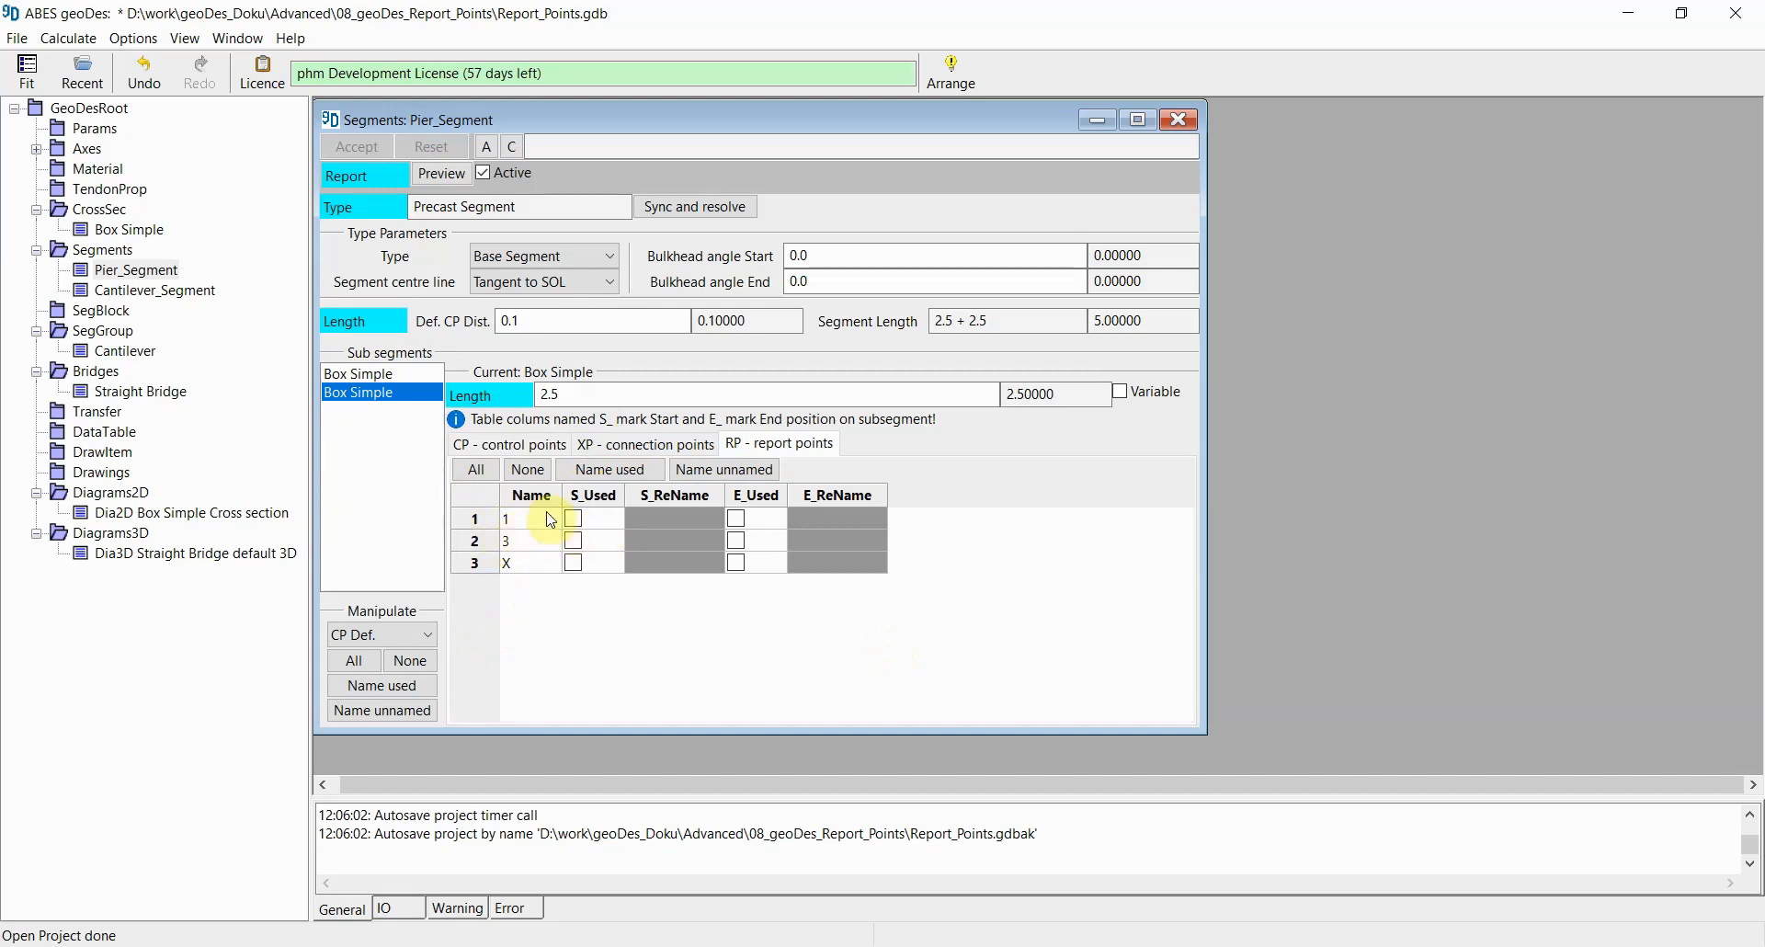
click(368, 377)
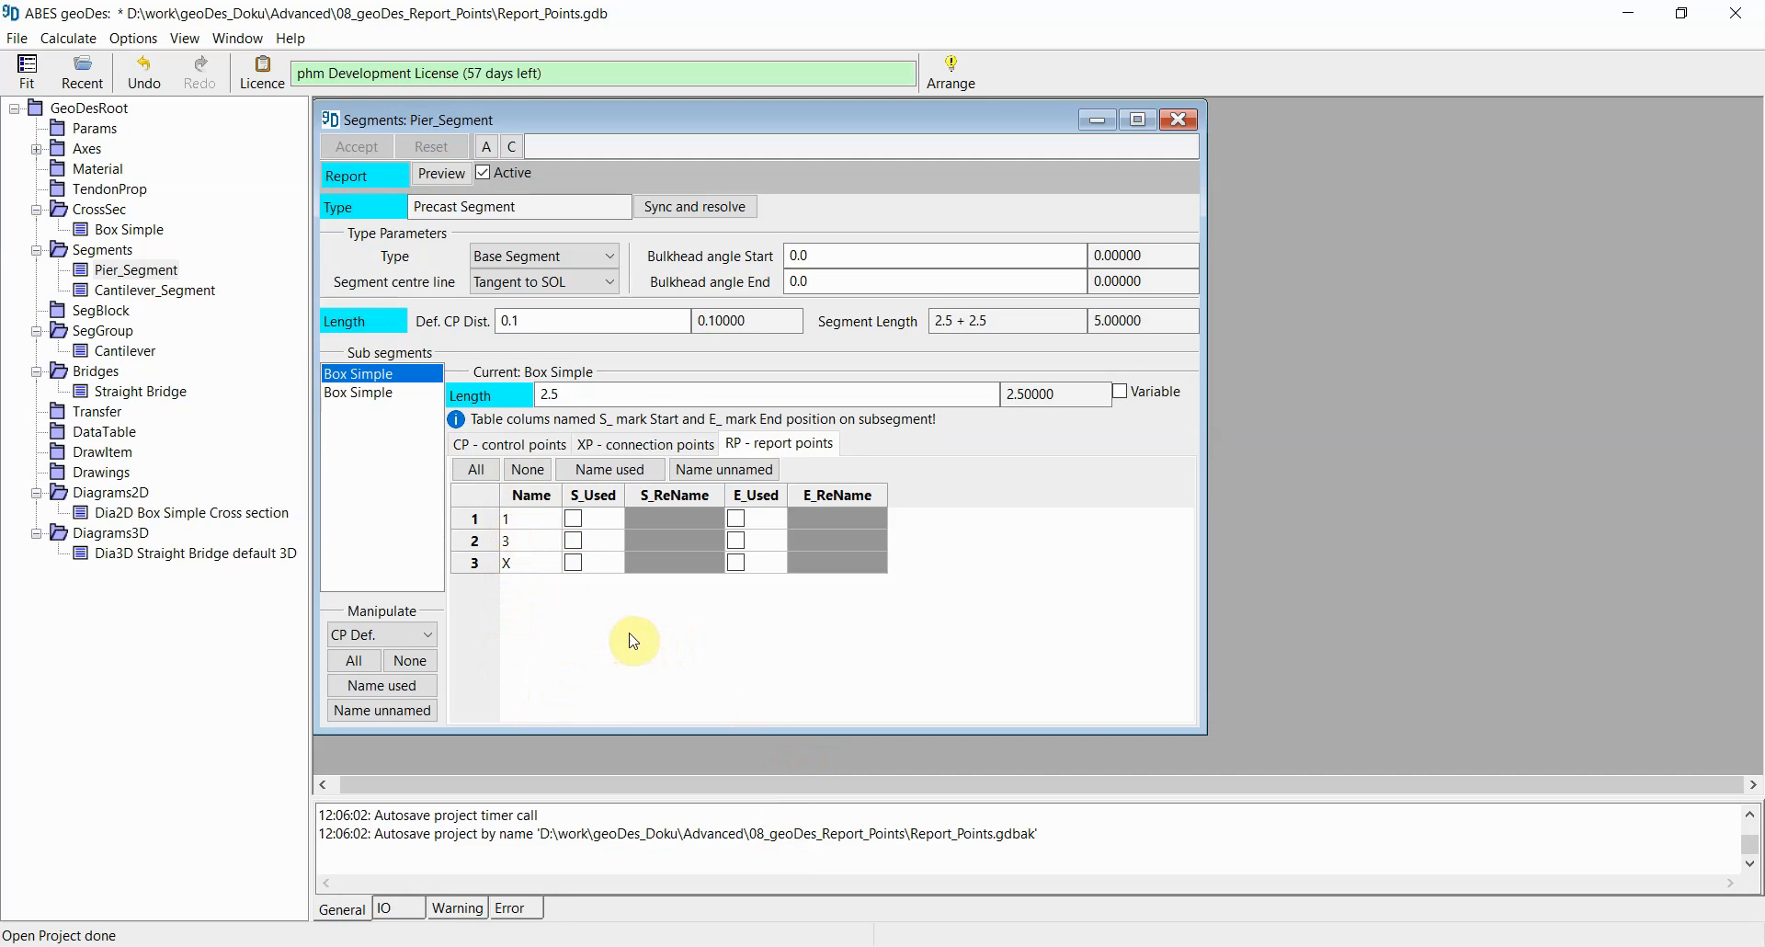
click(528, 469)
click(574, 520)
click(574, 542)
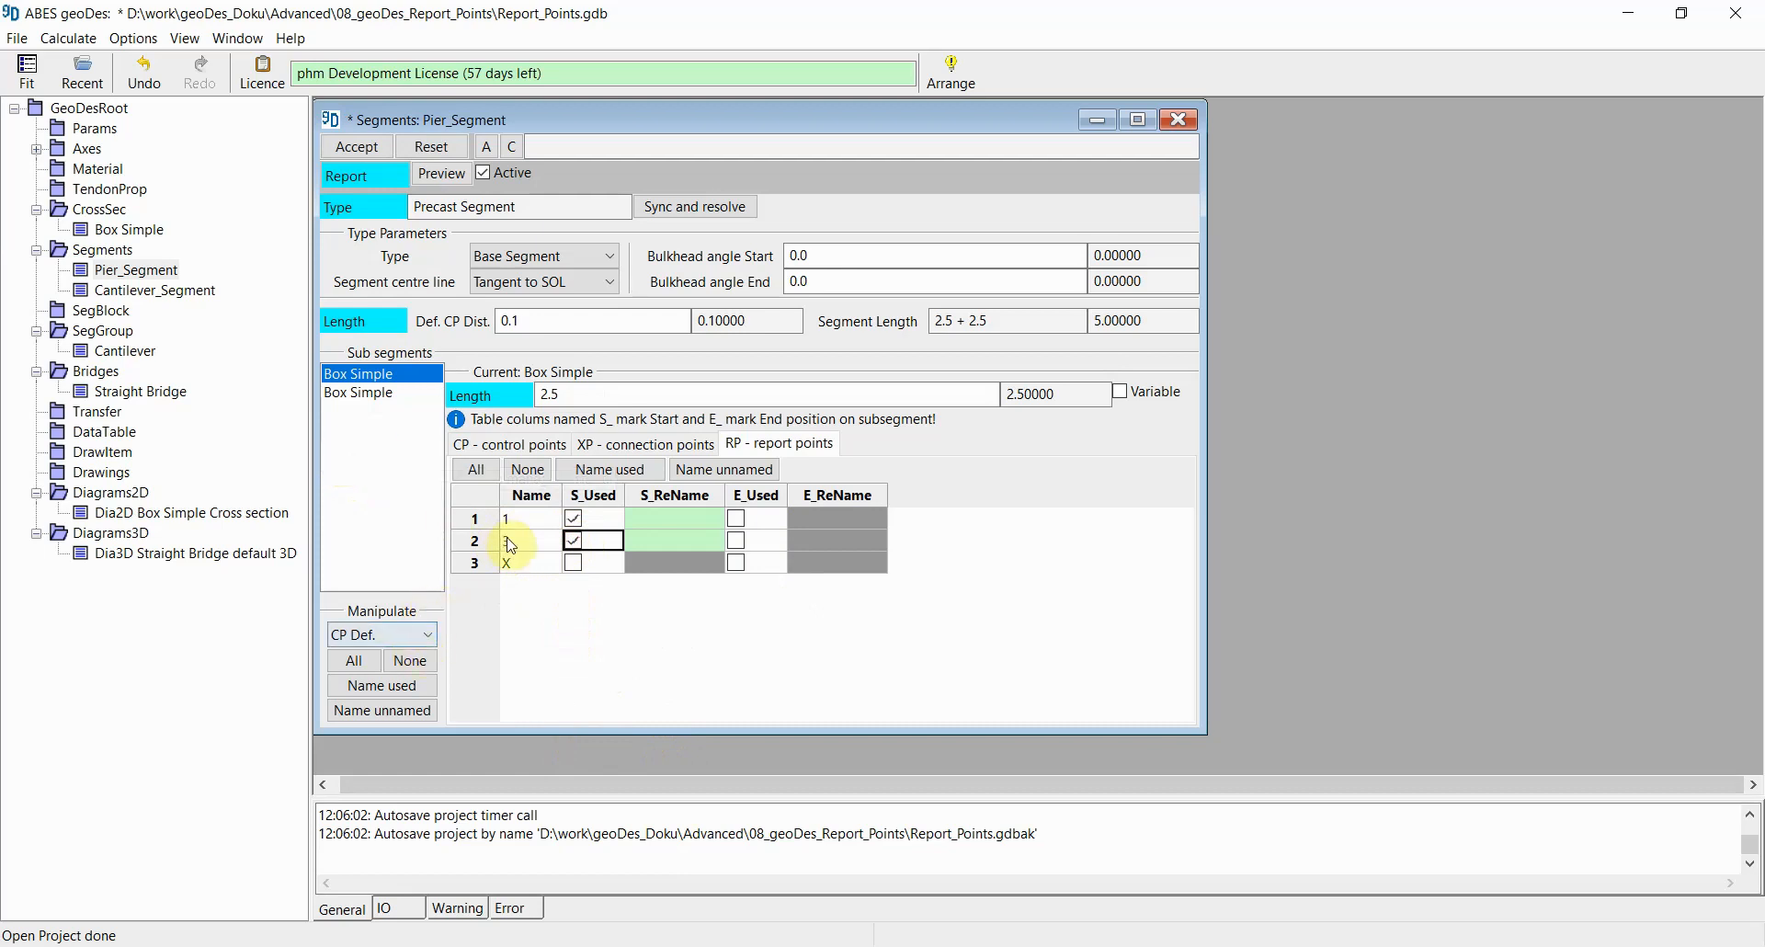
click(736, 562)
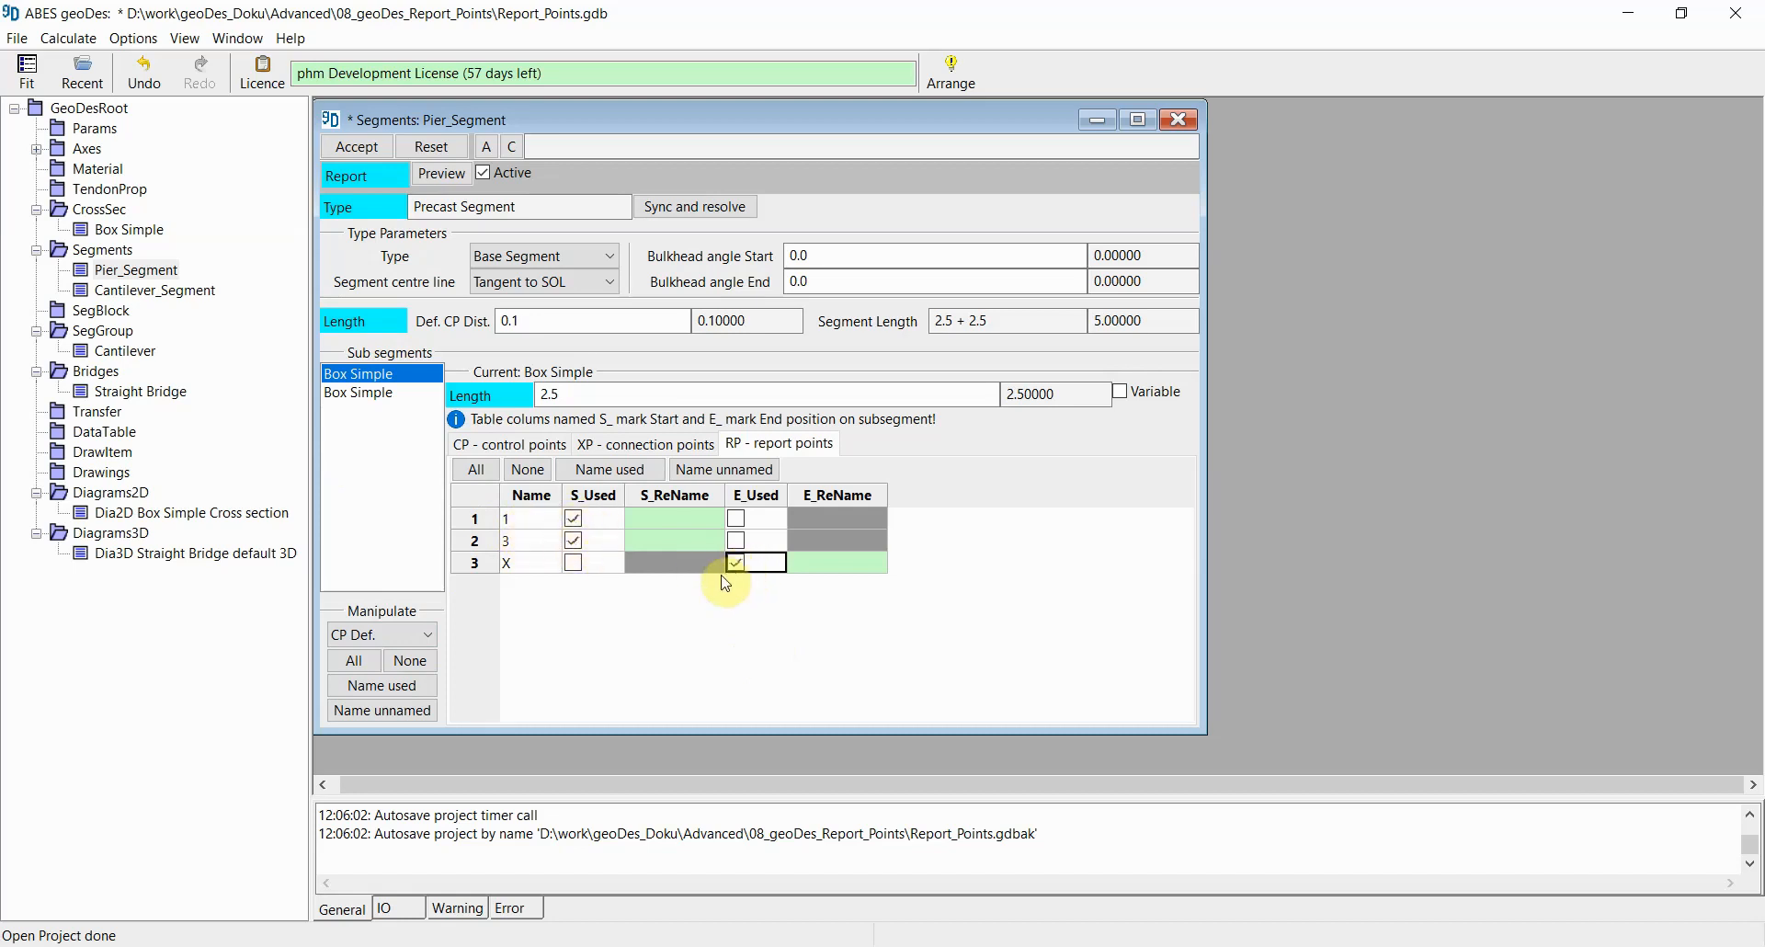
click(636, 476)
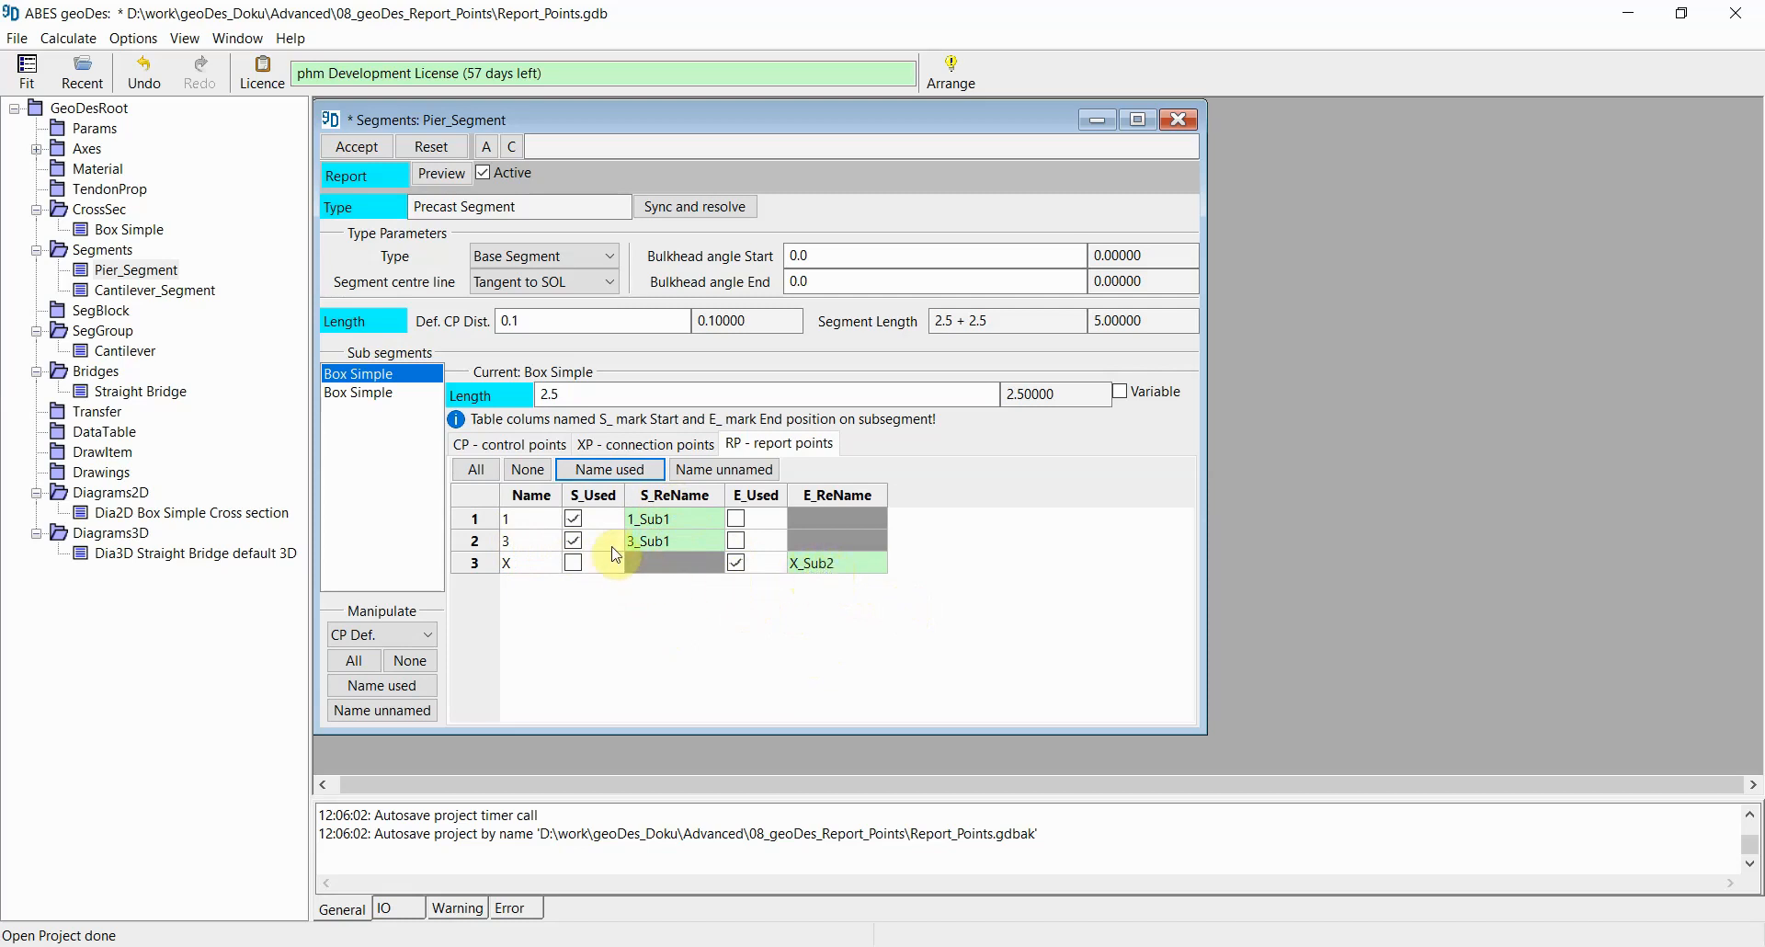
Step: On the second Box Simple sub-segment, use report points 1 and 3 at the end, name them, accept and close the segment
click(363, 395)
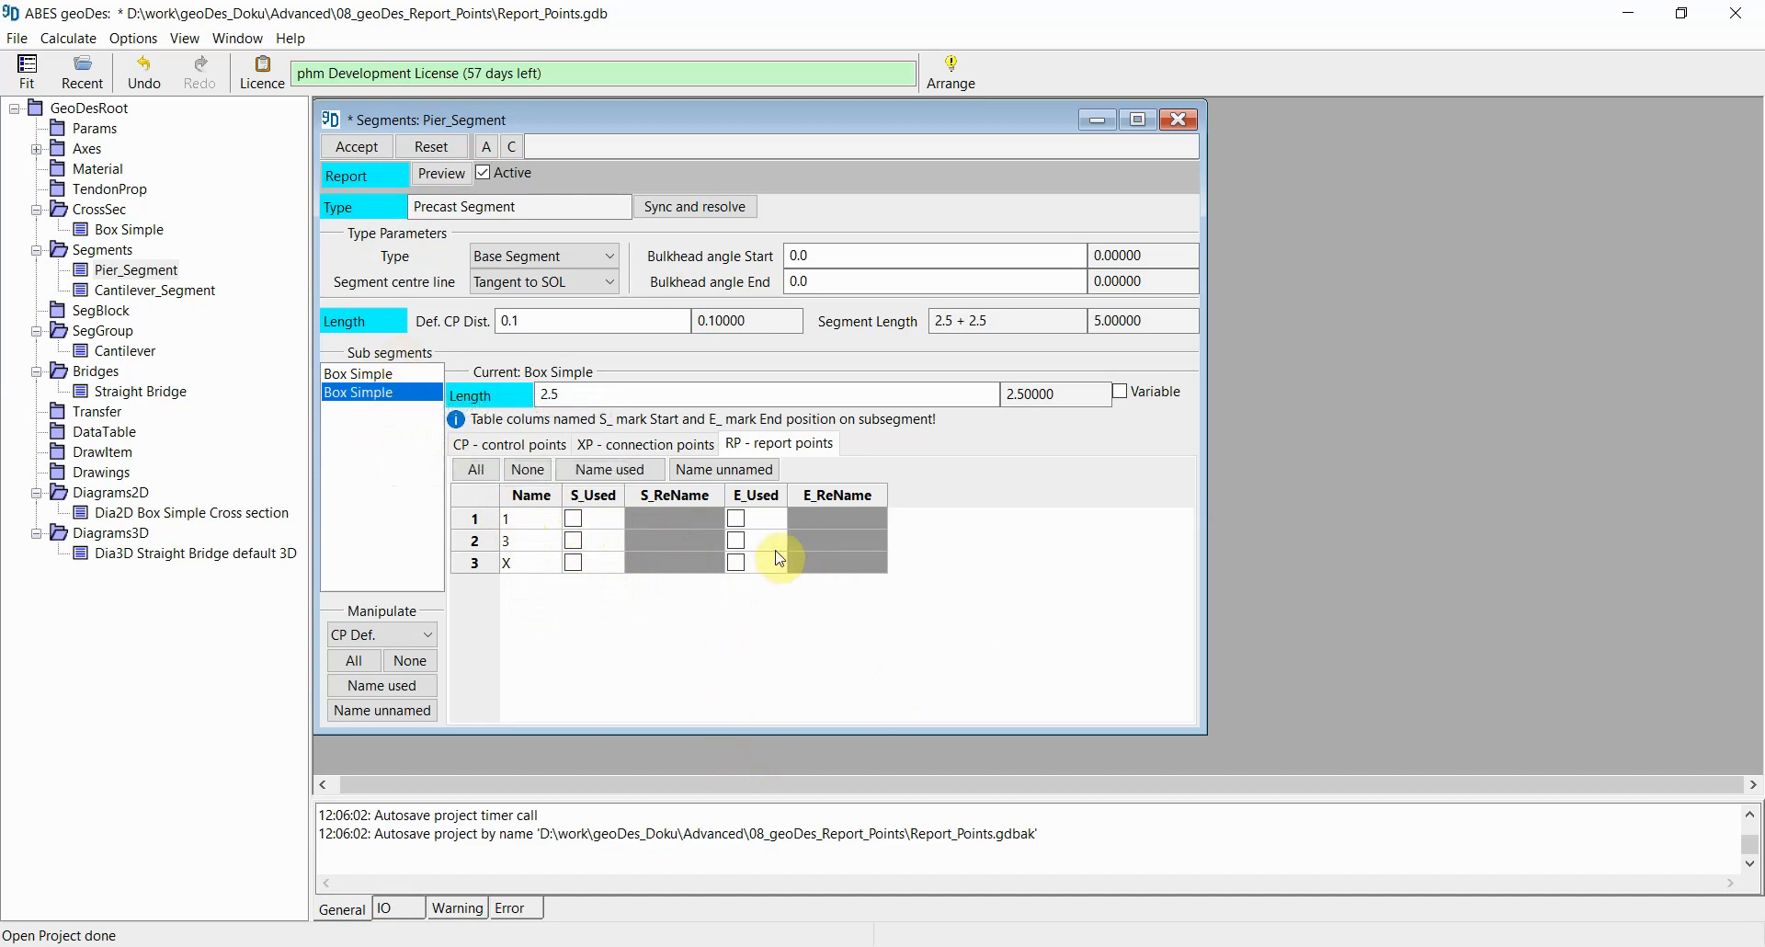
click(735, 518)
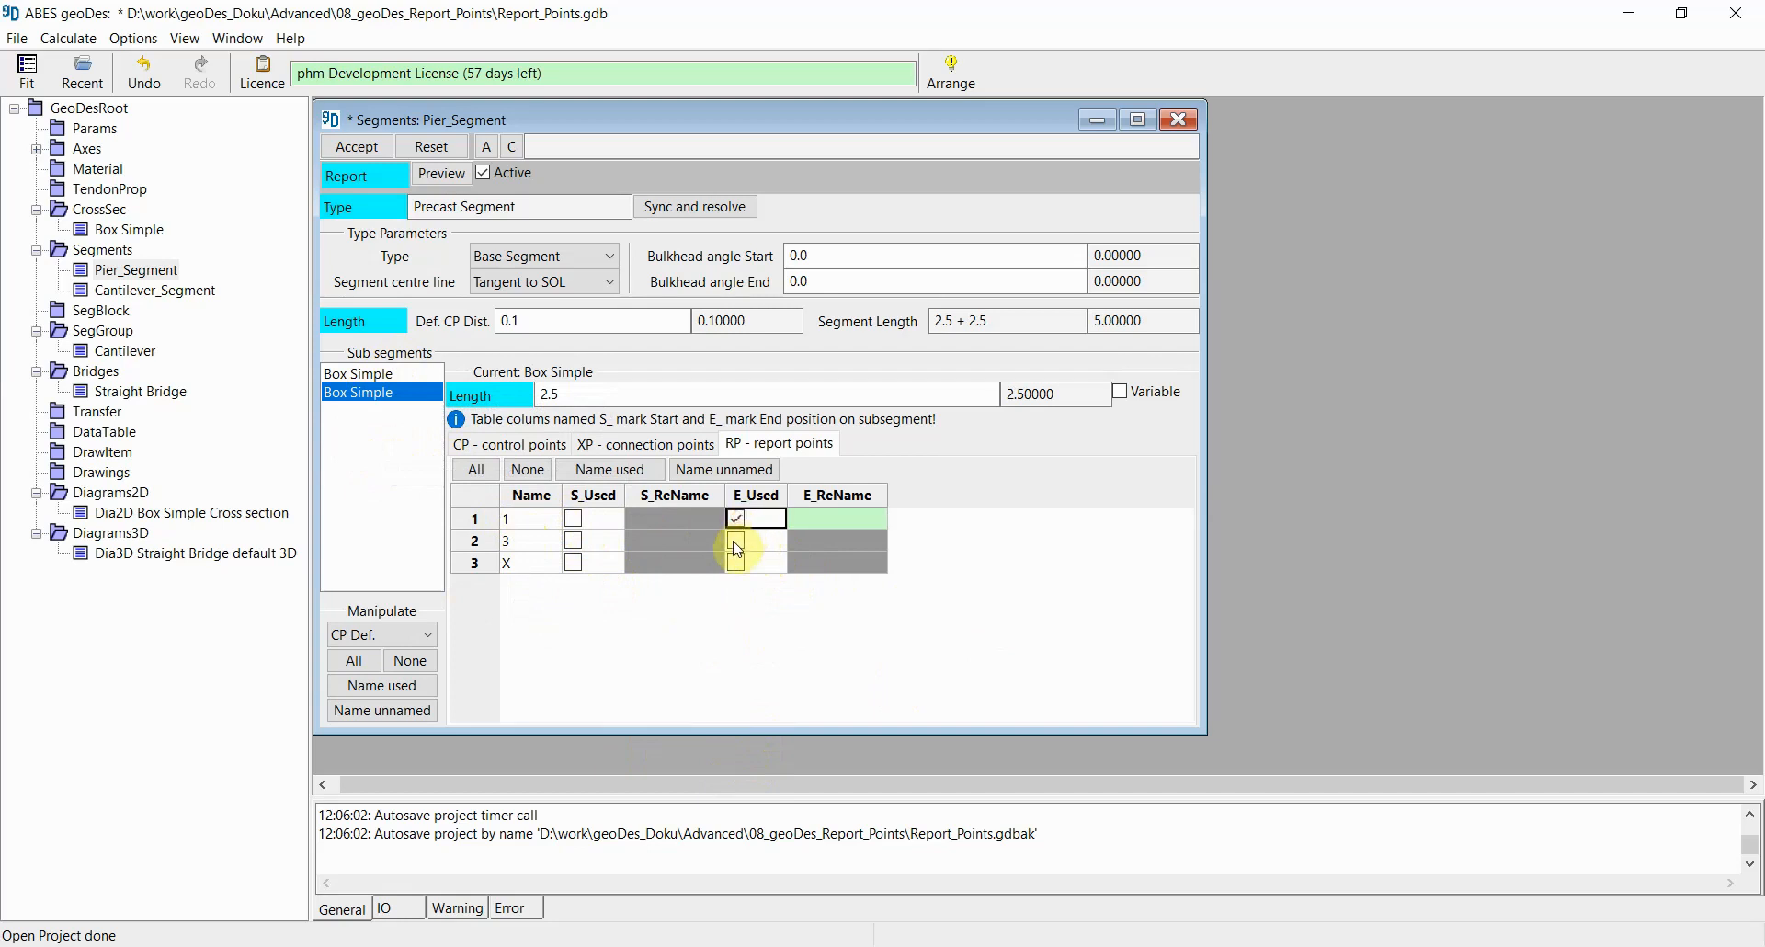
click(736, 544)
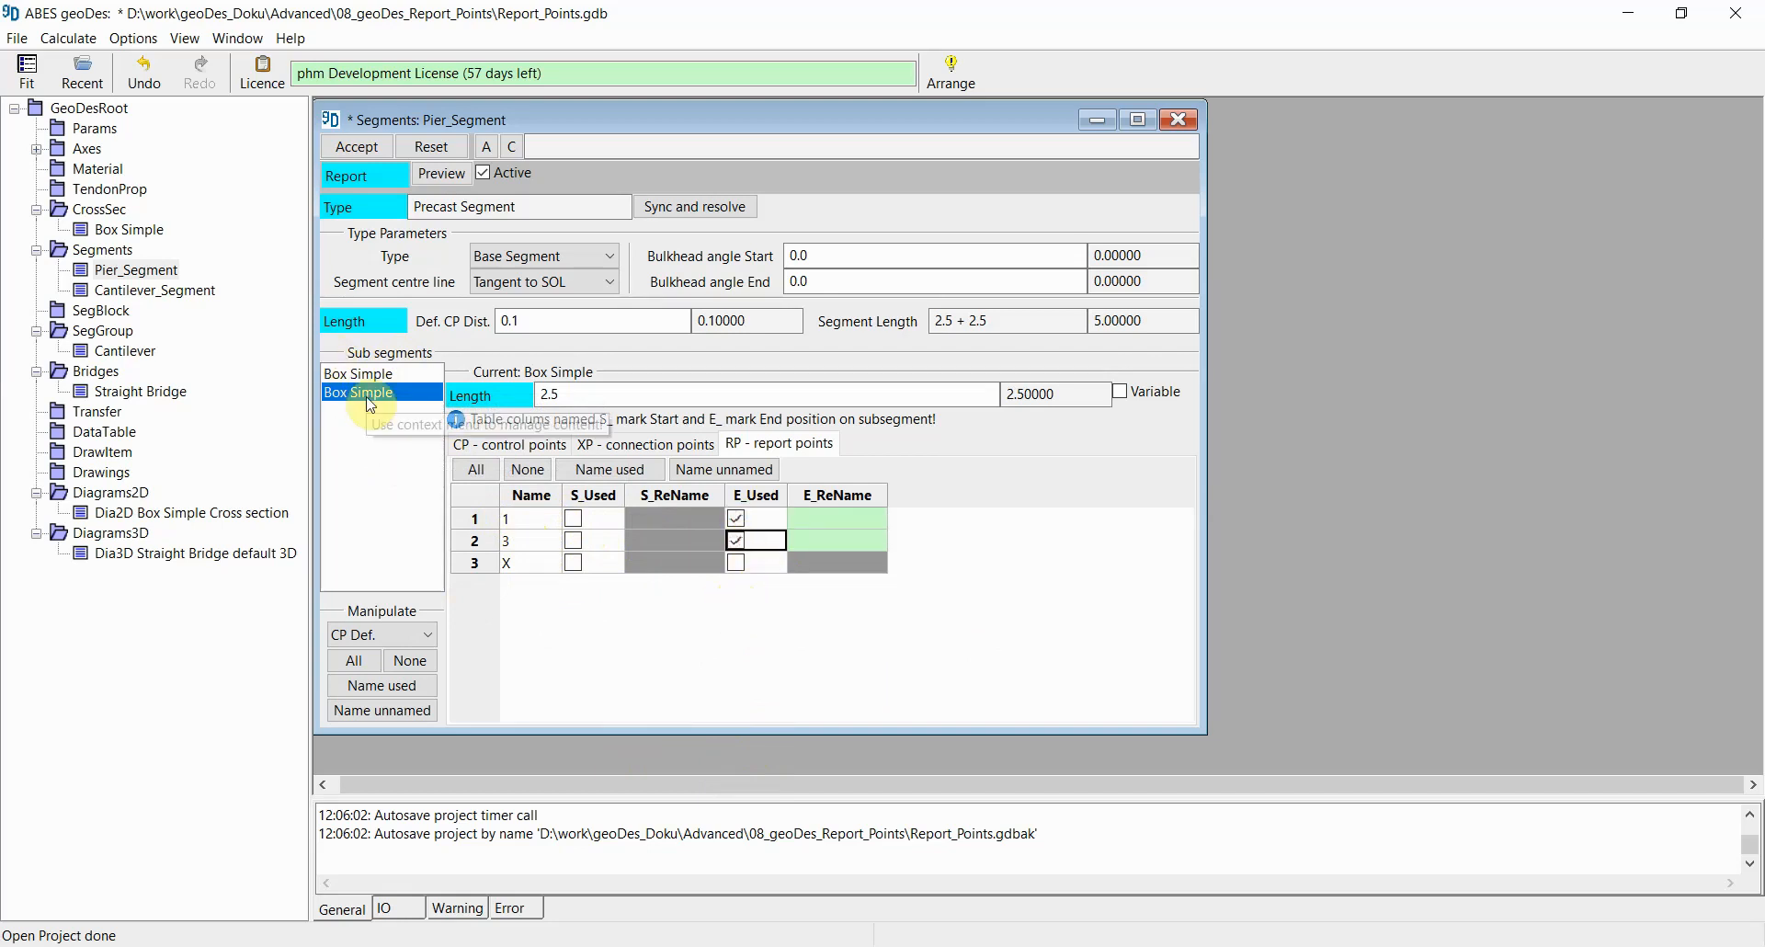
click(622, 473)
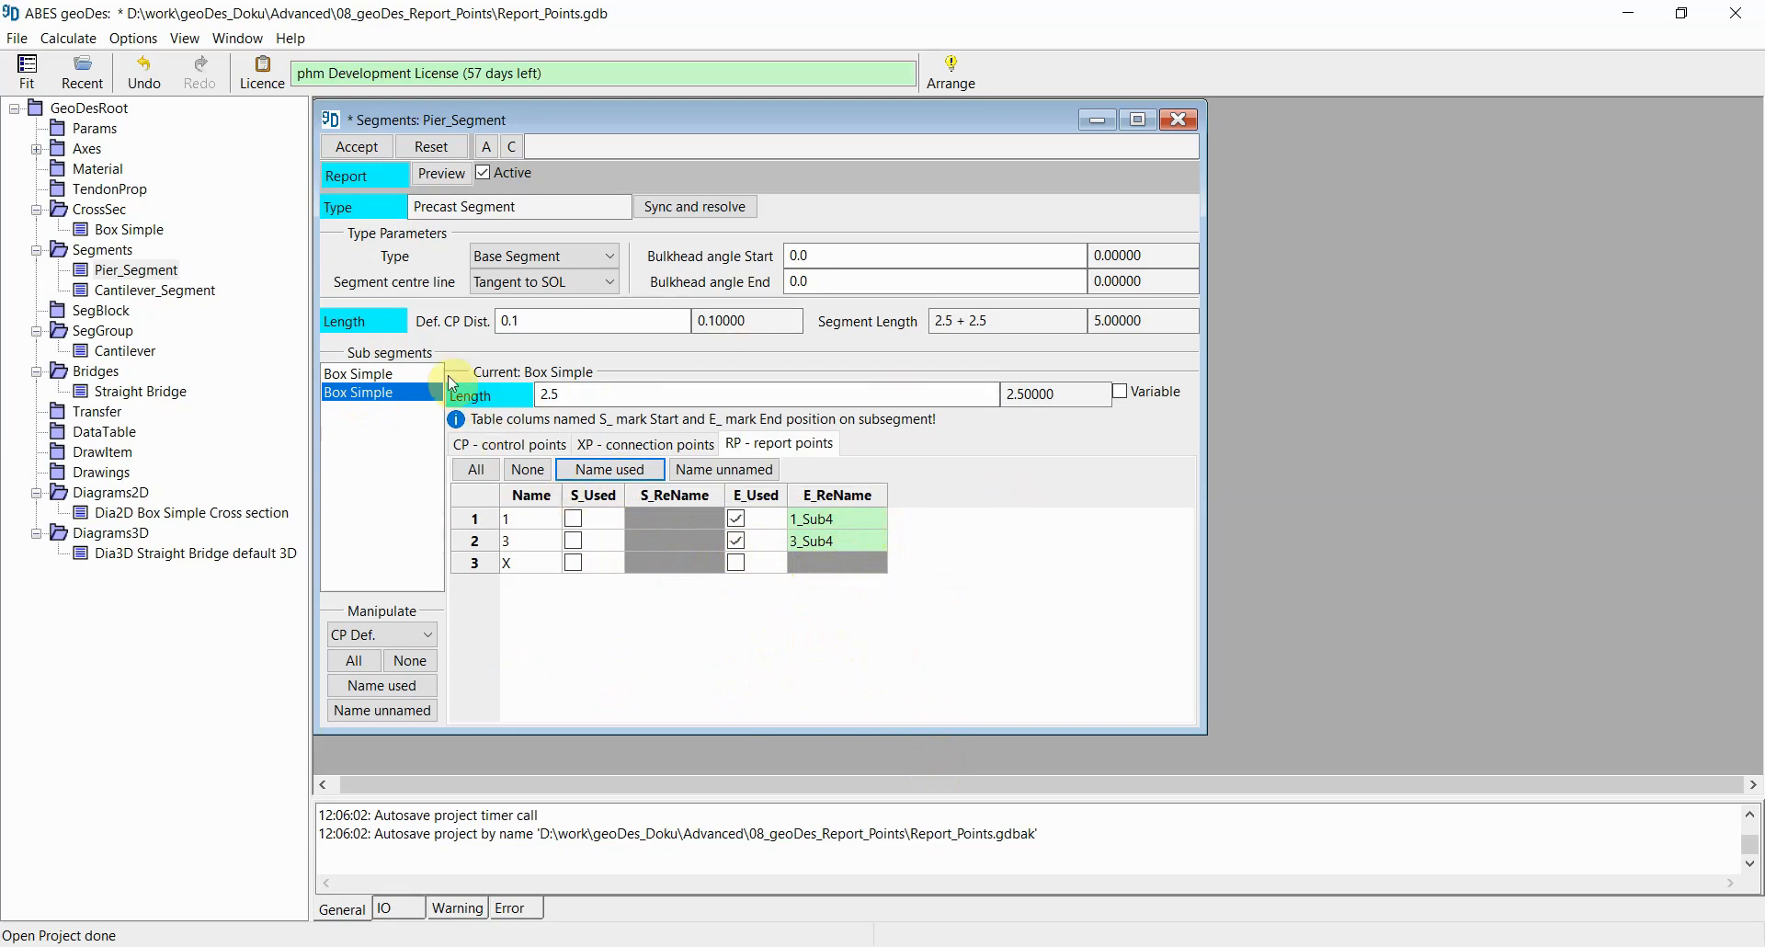
click(362, 150)
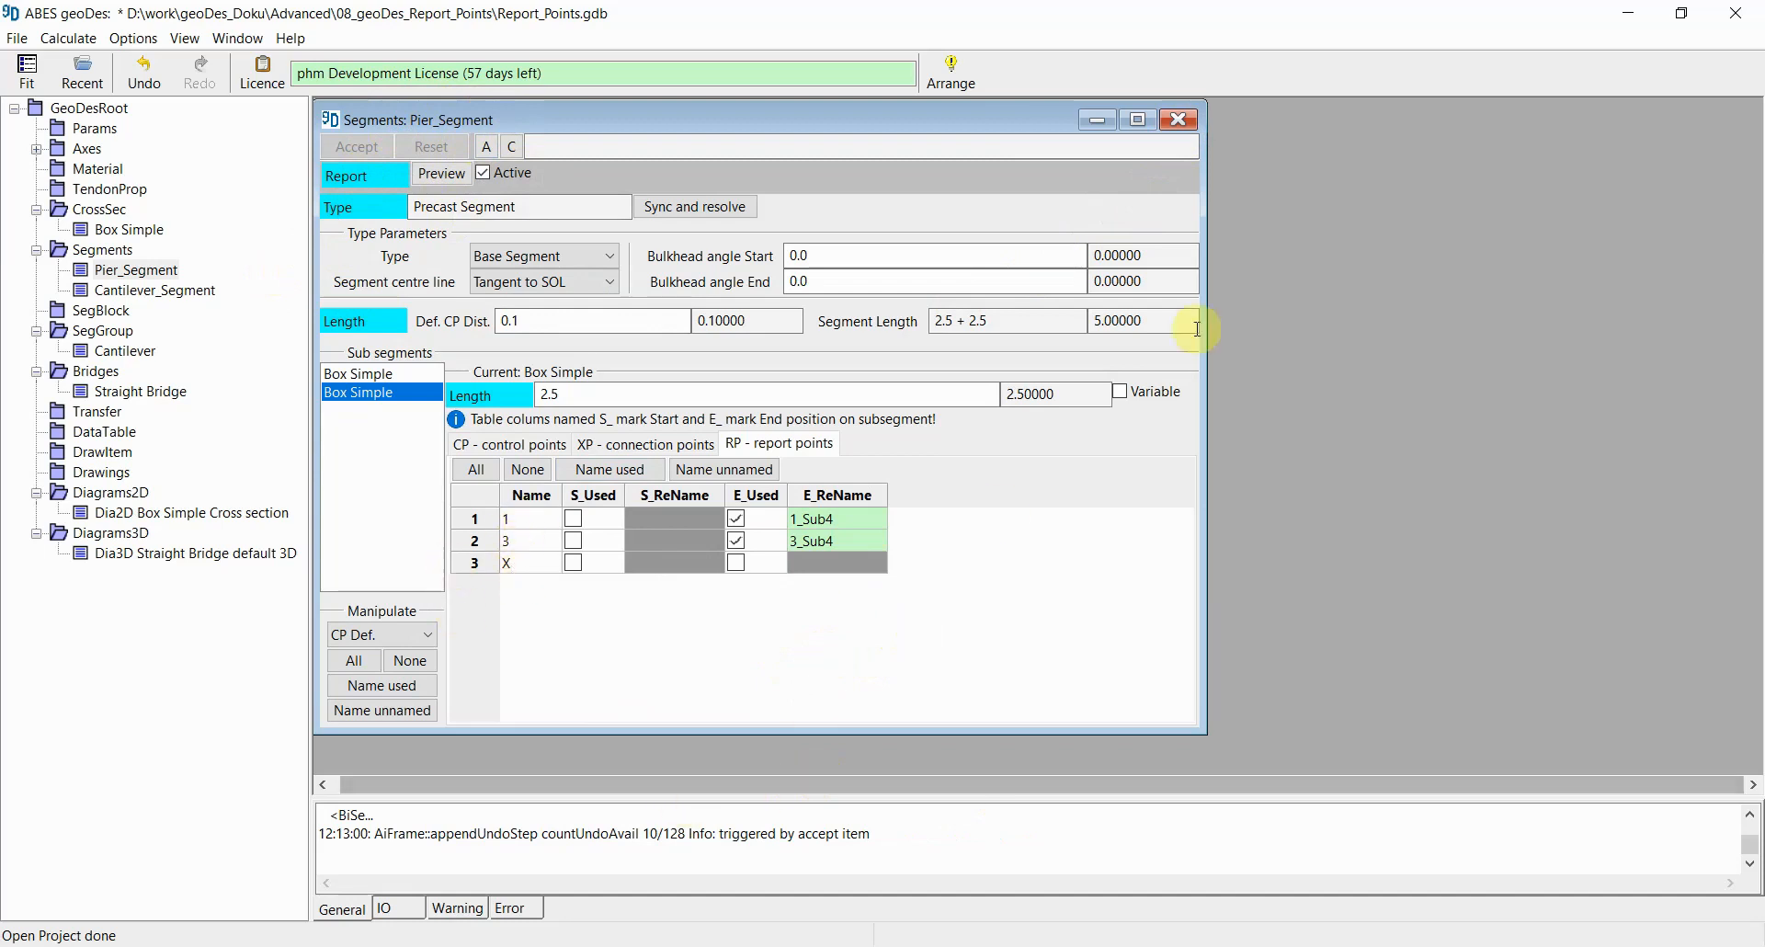
click(1185, 119)
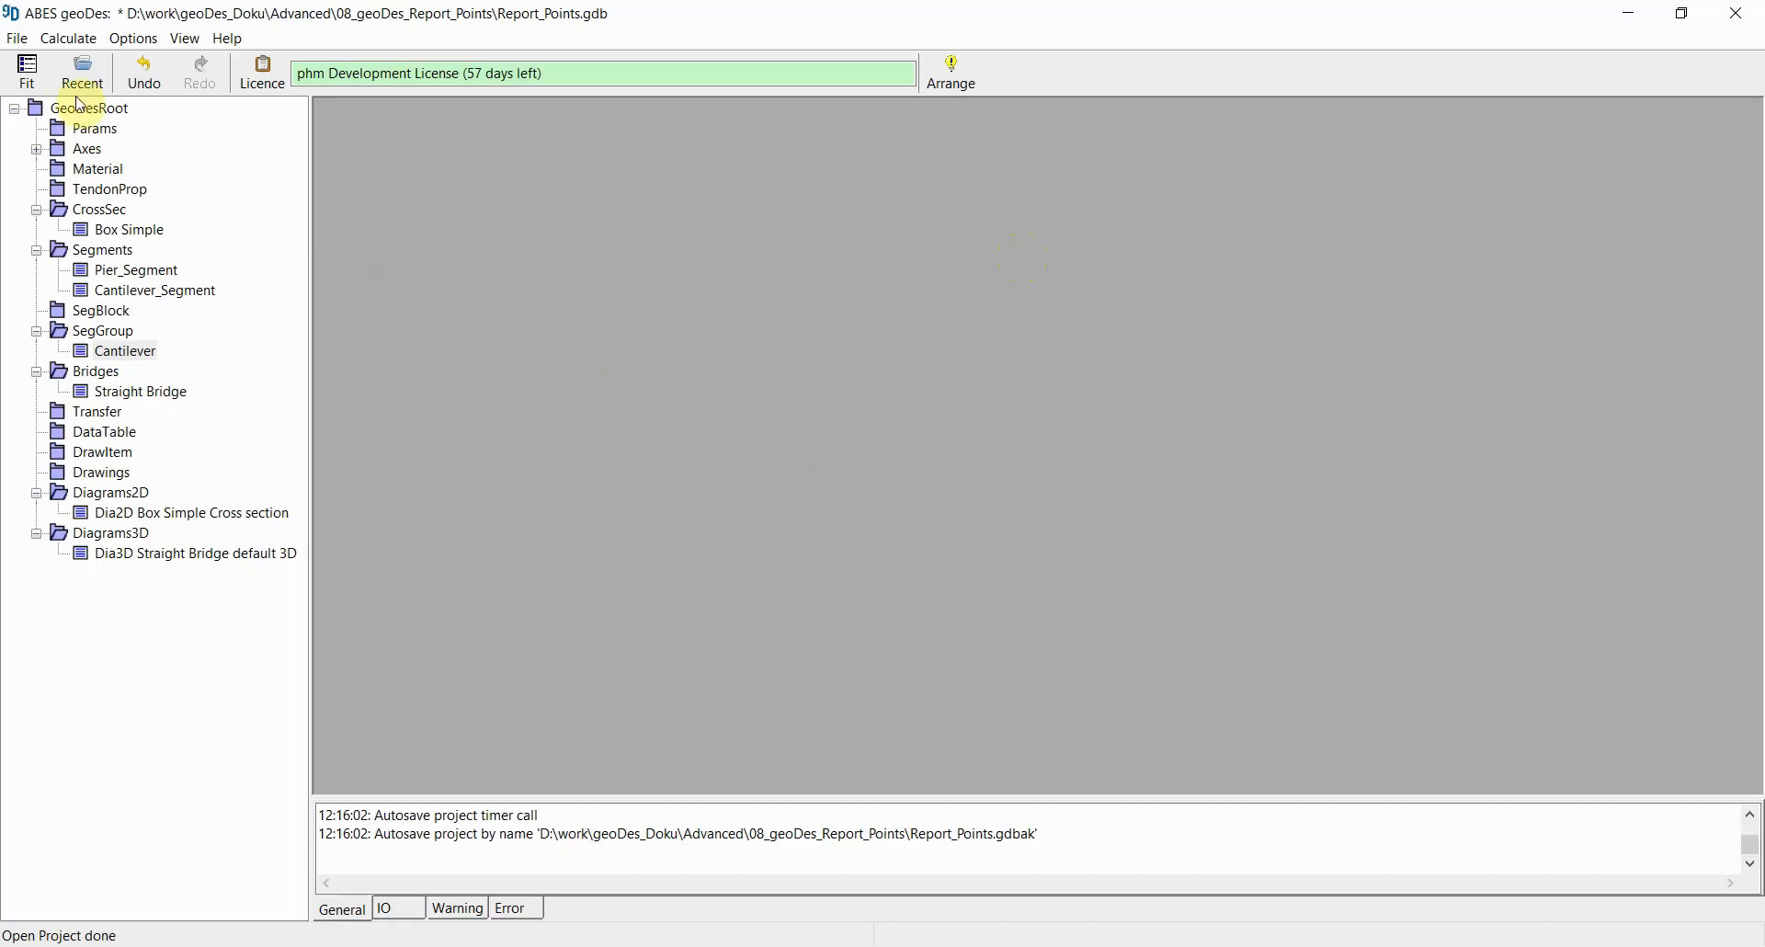
Step: Recalculate all items of the project
click(71, 39)
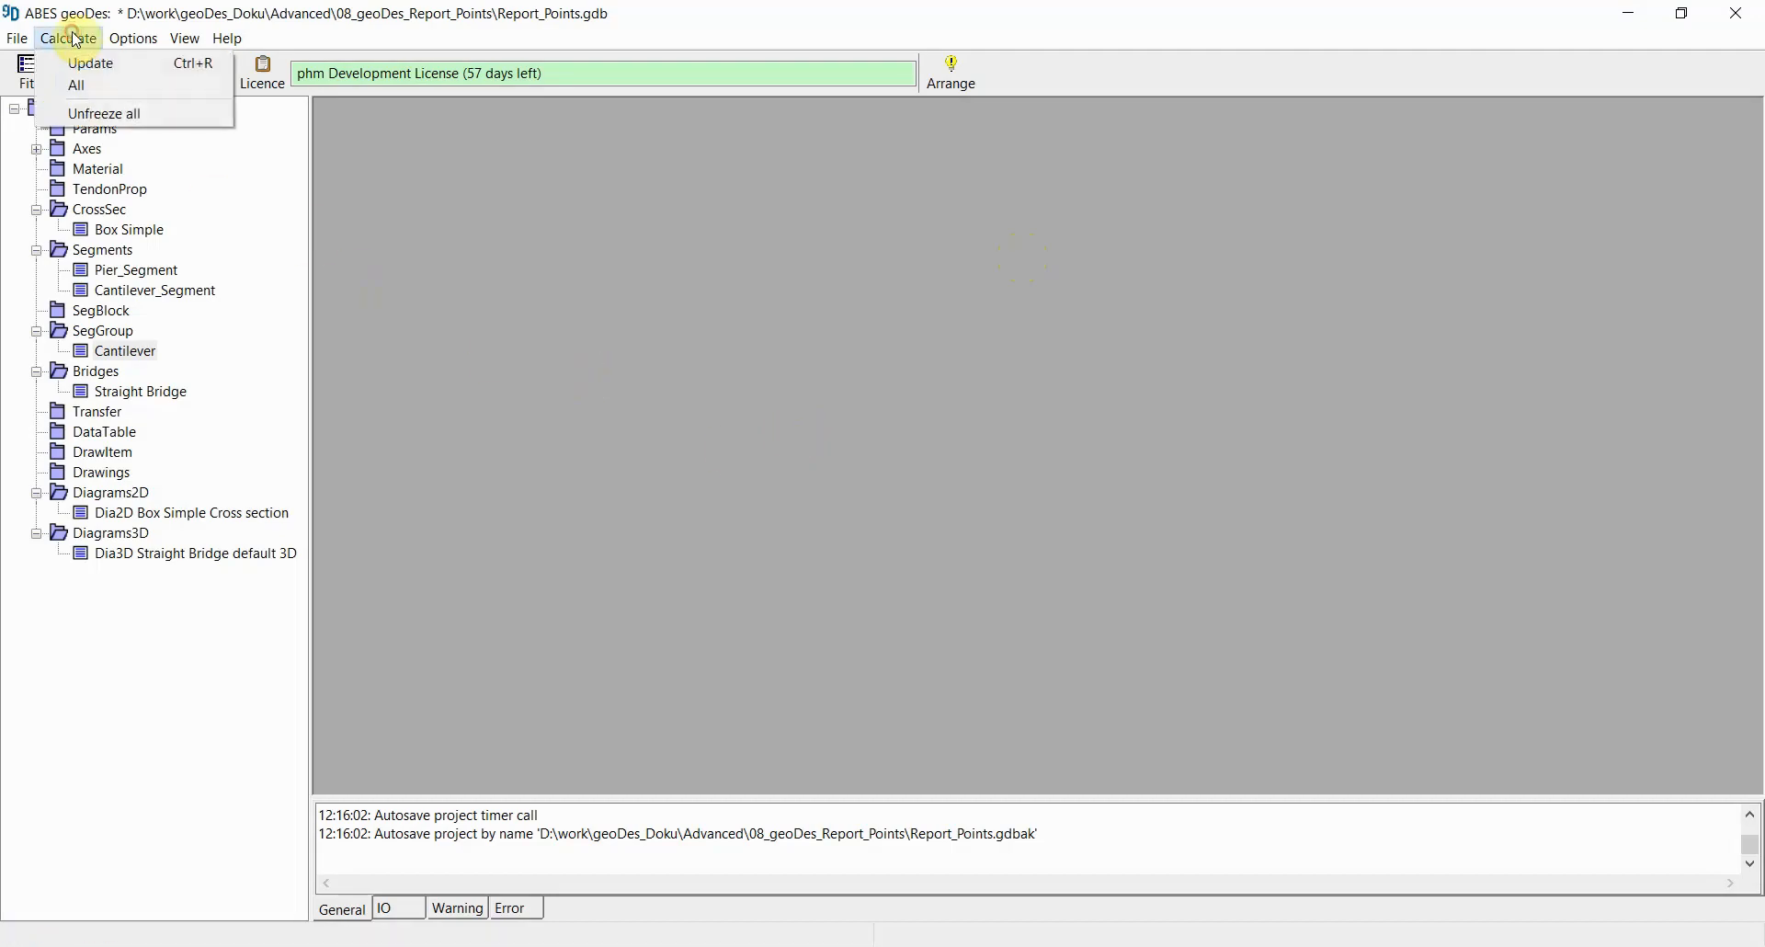
click(97, 83)
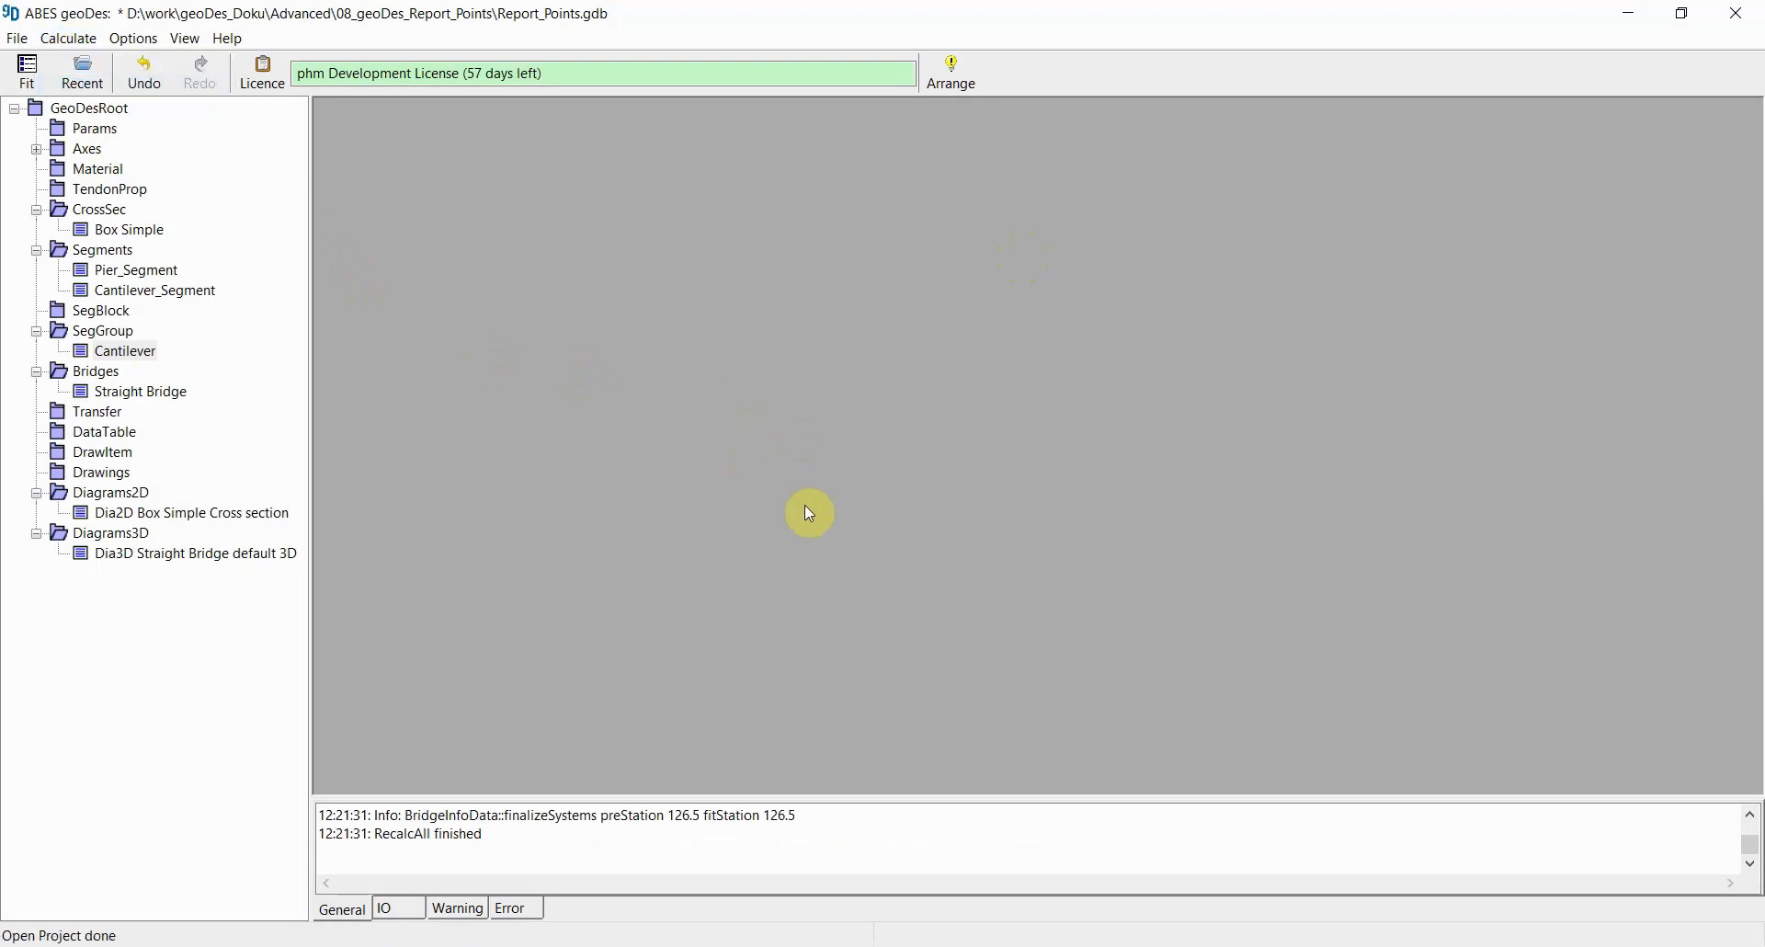
click(69, 39)
click(89, 85)
Step: Open the Cantilever segment group, mark all five Pier_Segment report points as used, name them, and accept
double_click(119, 353)
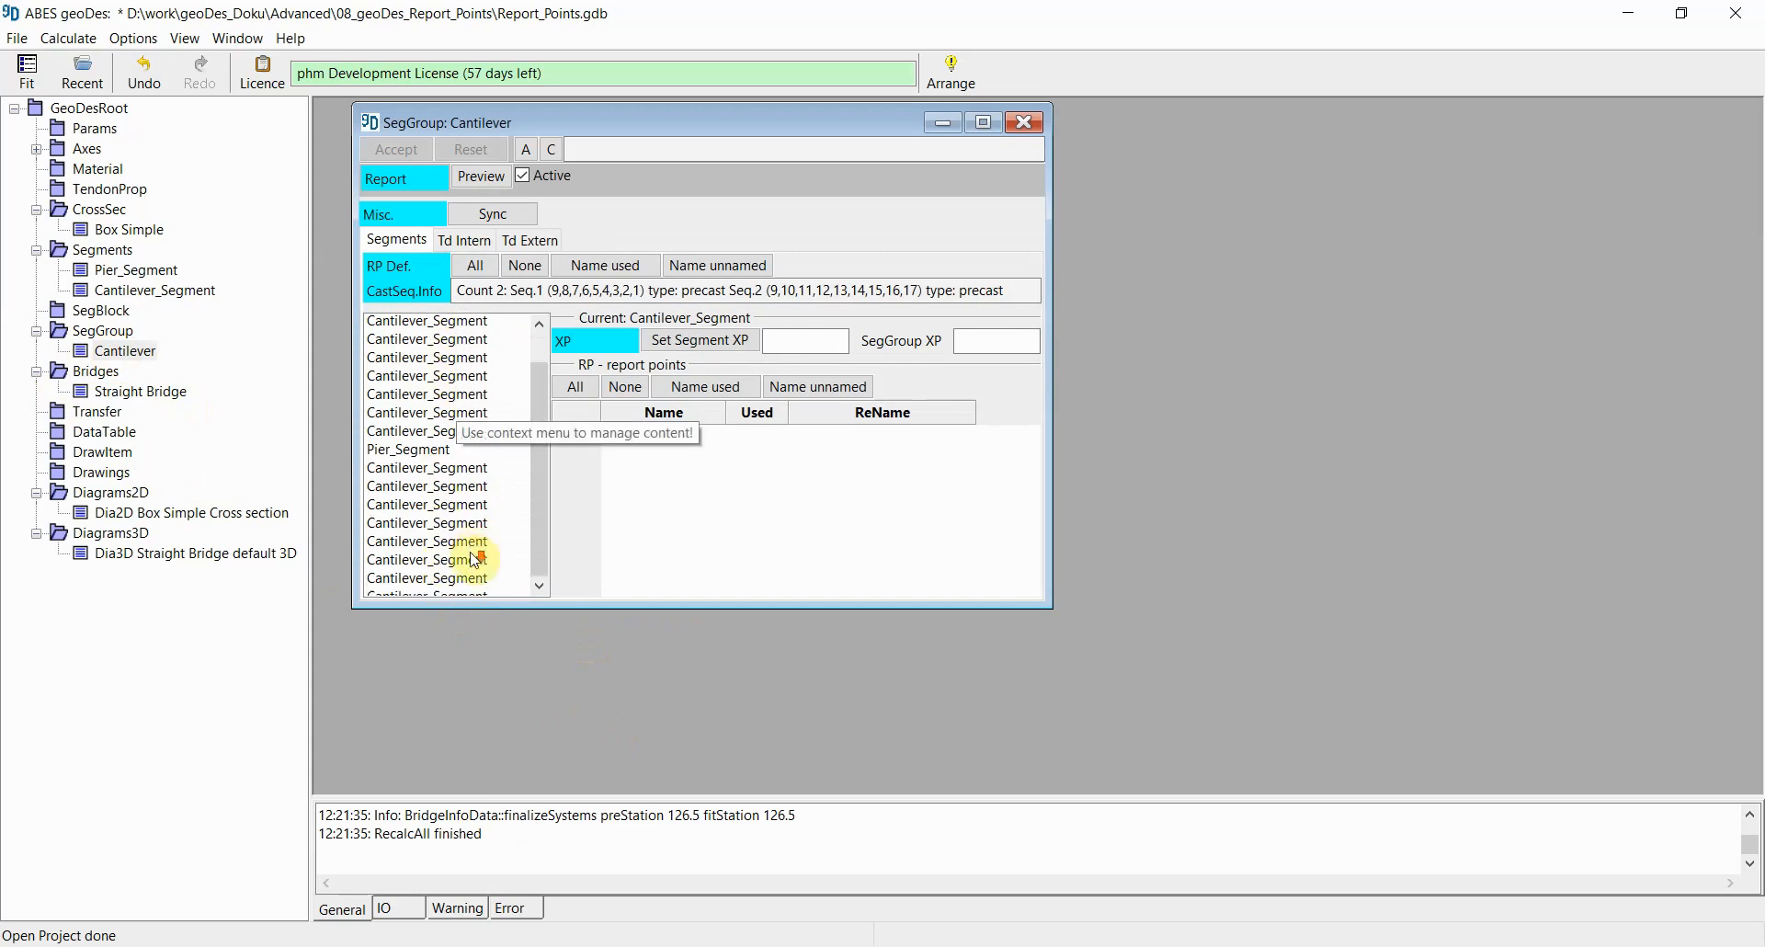
click(450, 474)
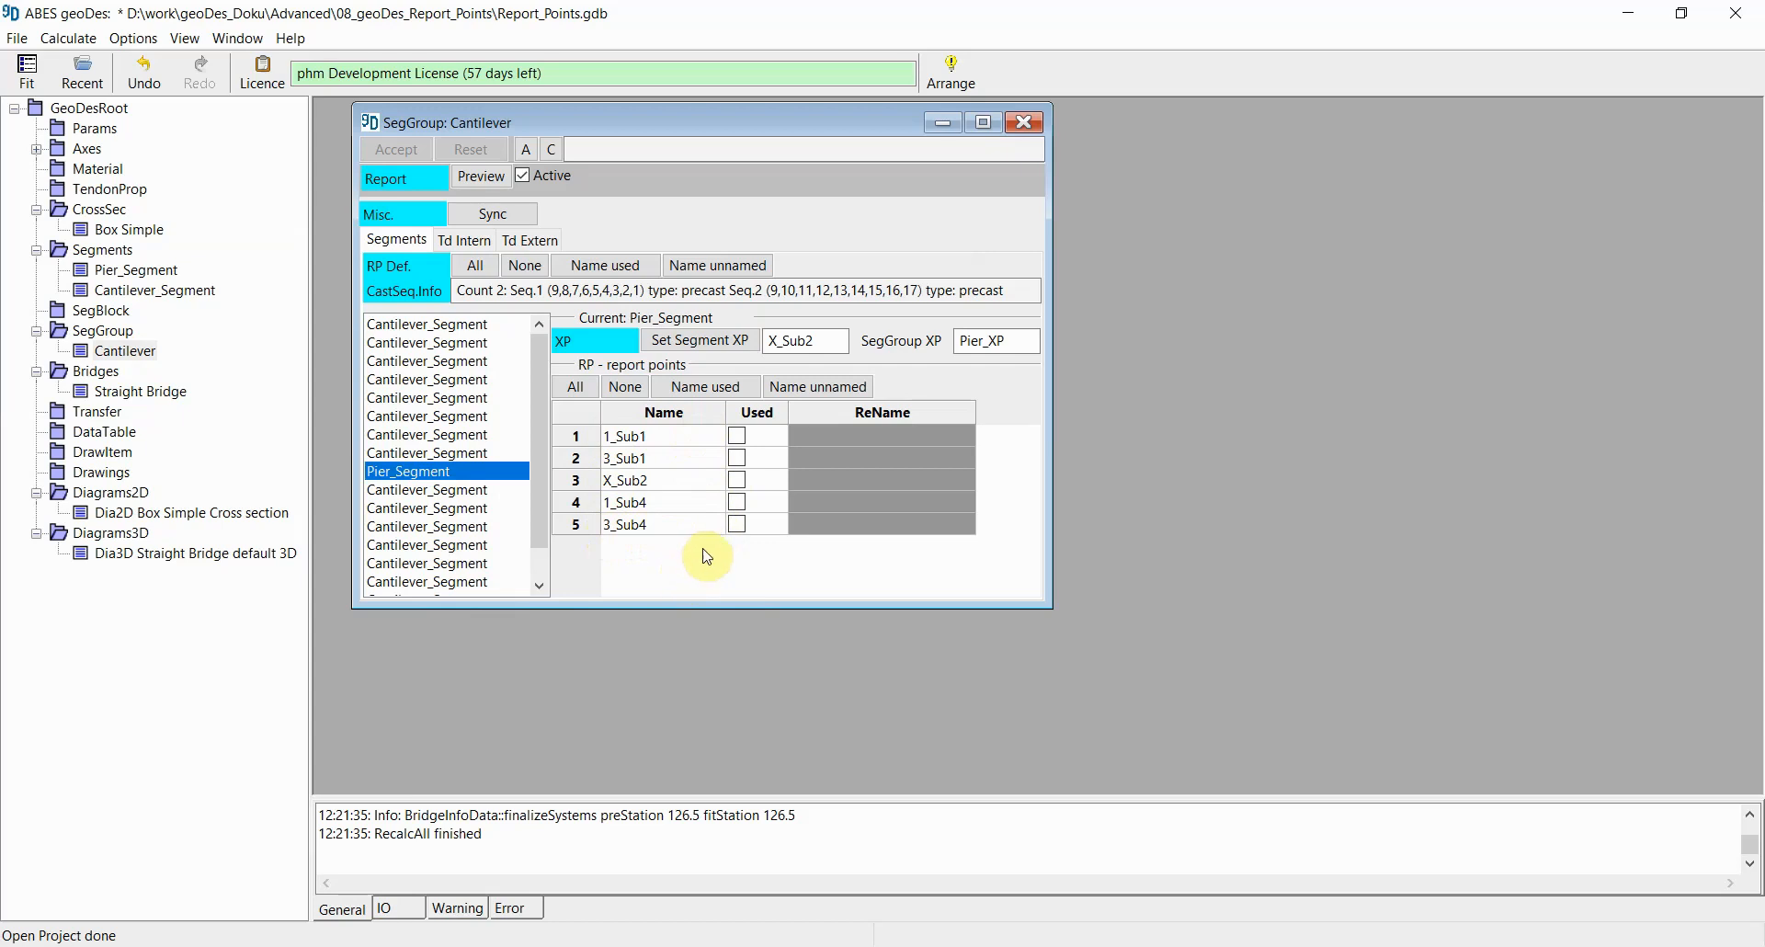
click(737, 436)
click(737, 457)
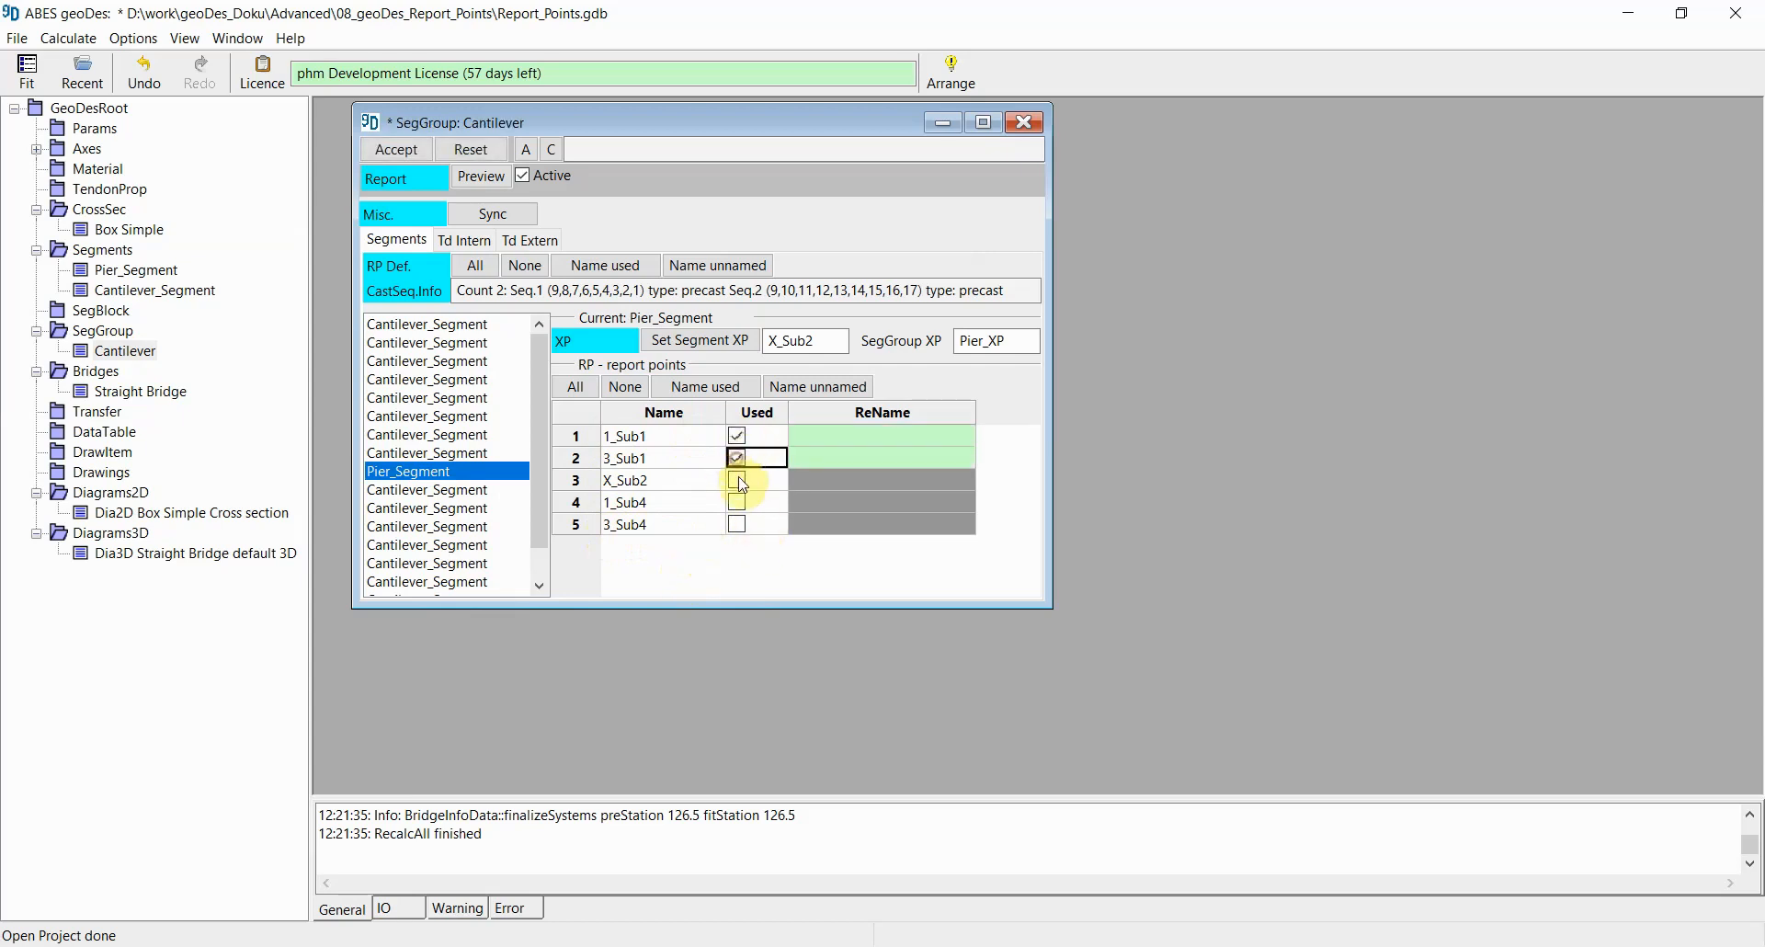
click(737, 480)
click(737, 502)
click(737, 526)
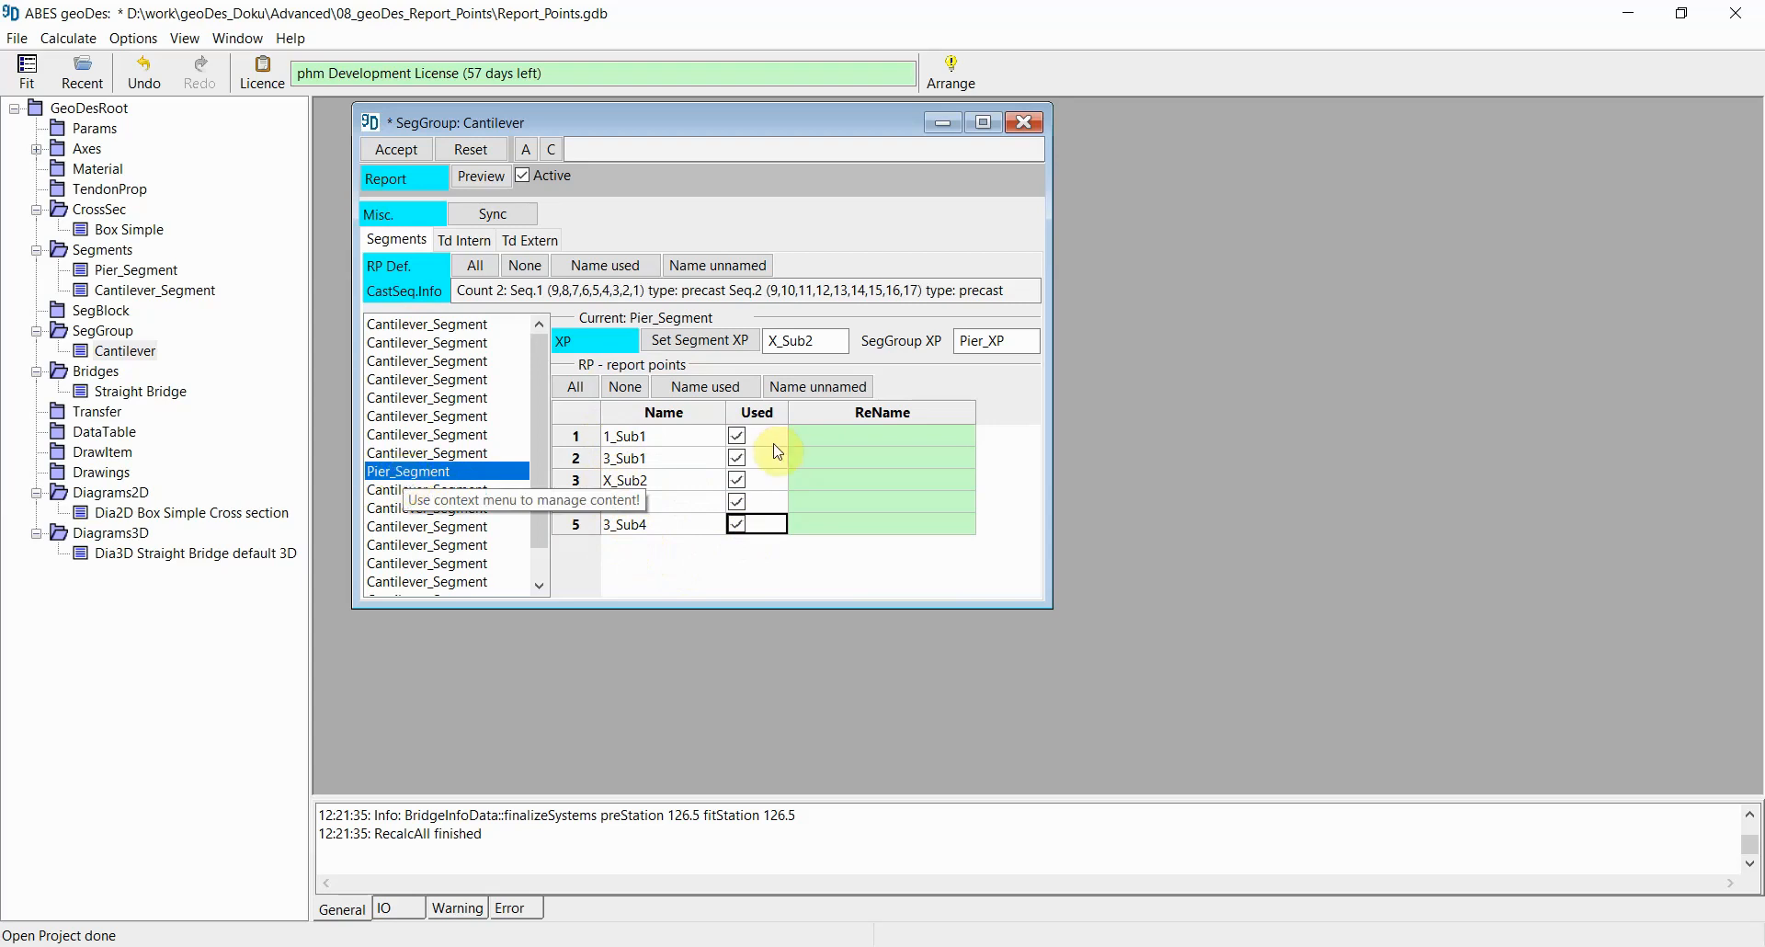
click(705, 387)
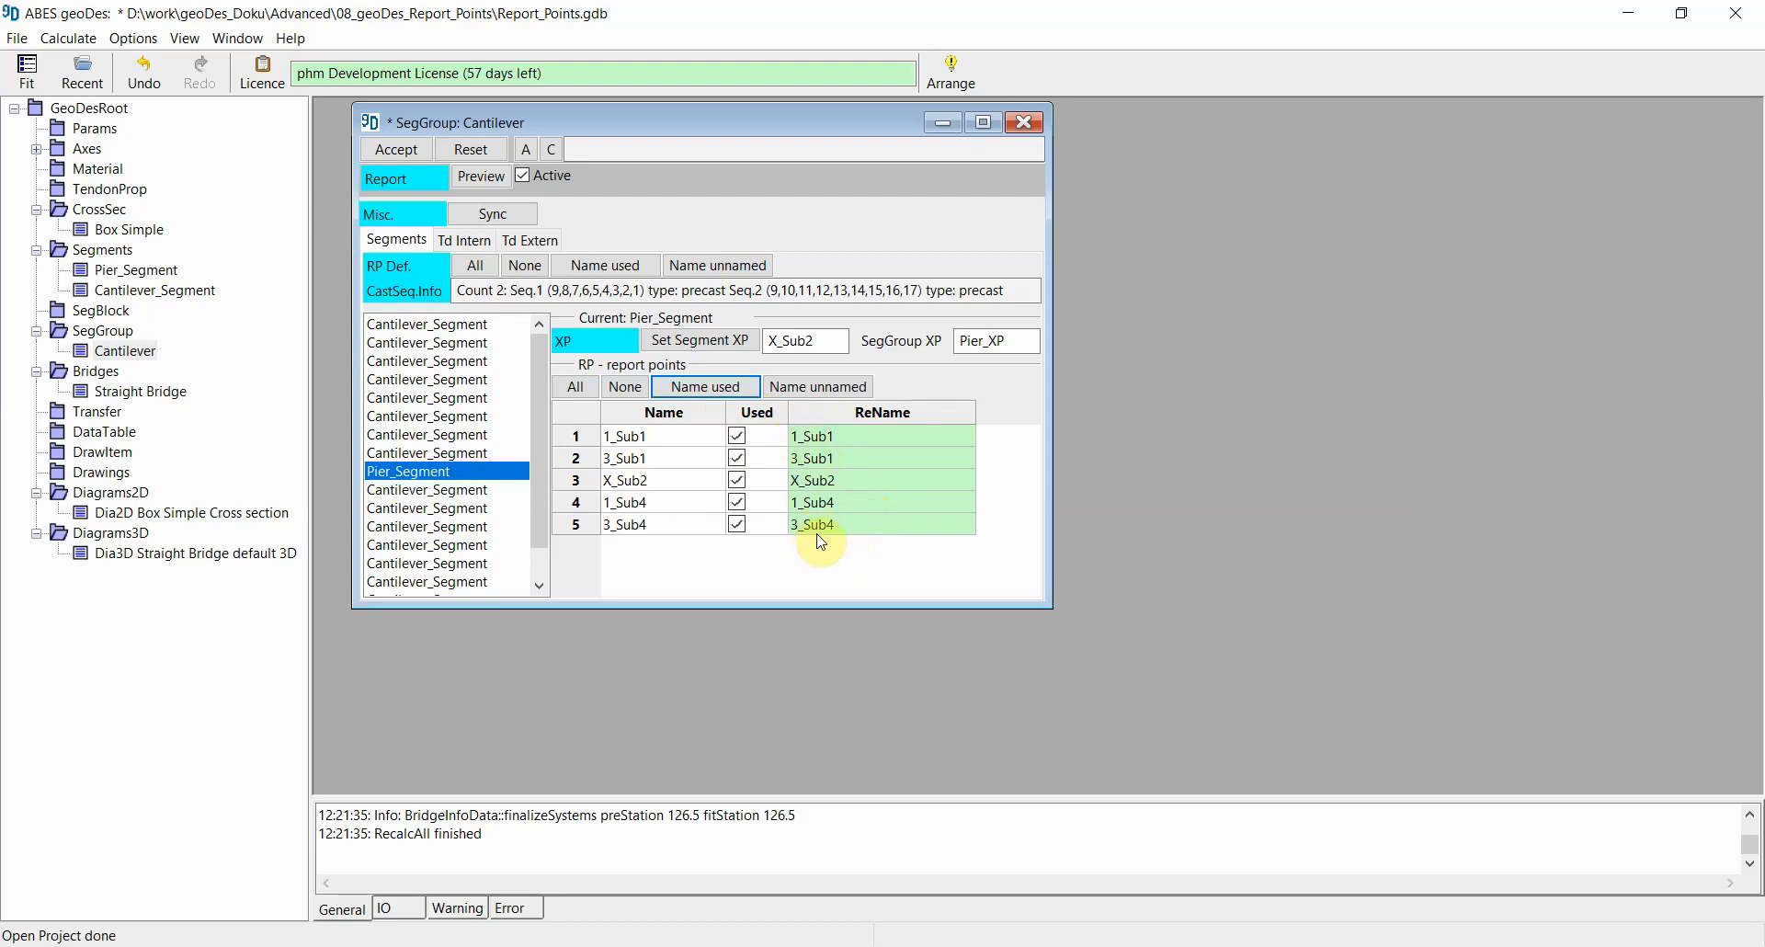
click(823, 438)
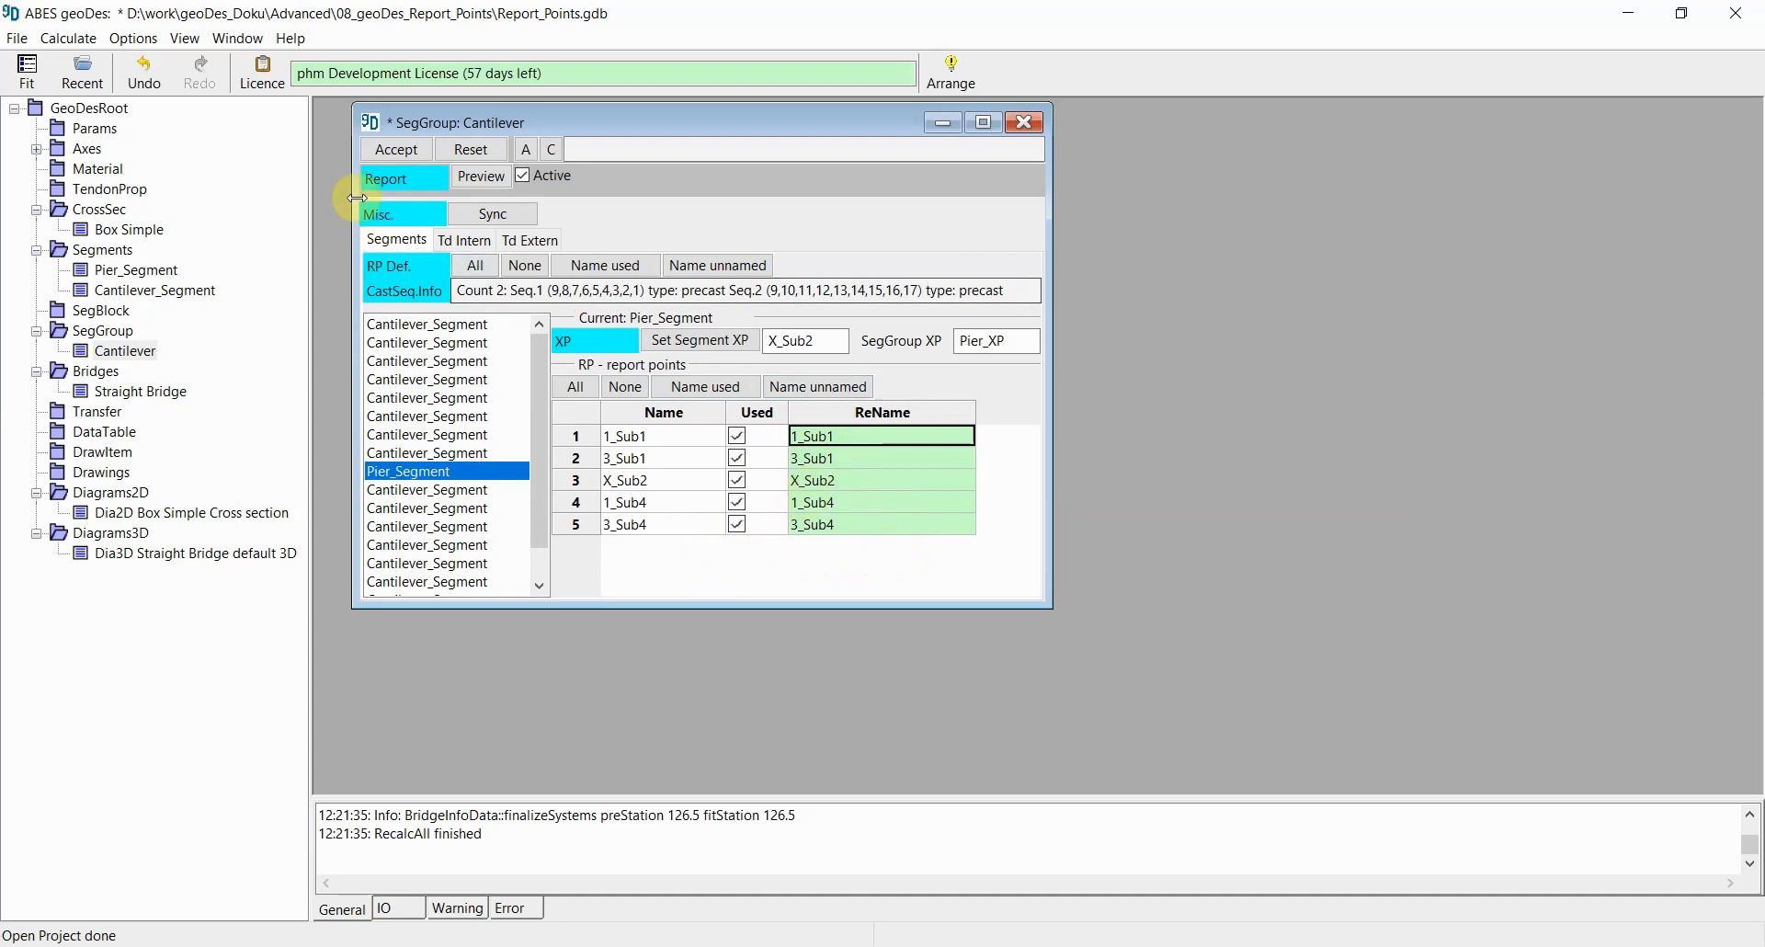
click(400, 150)
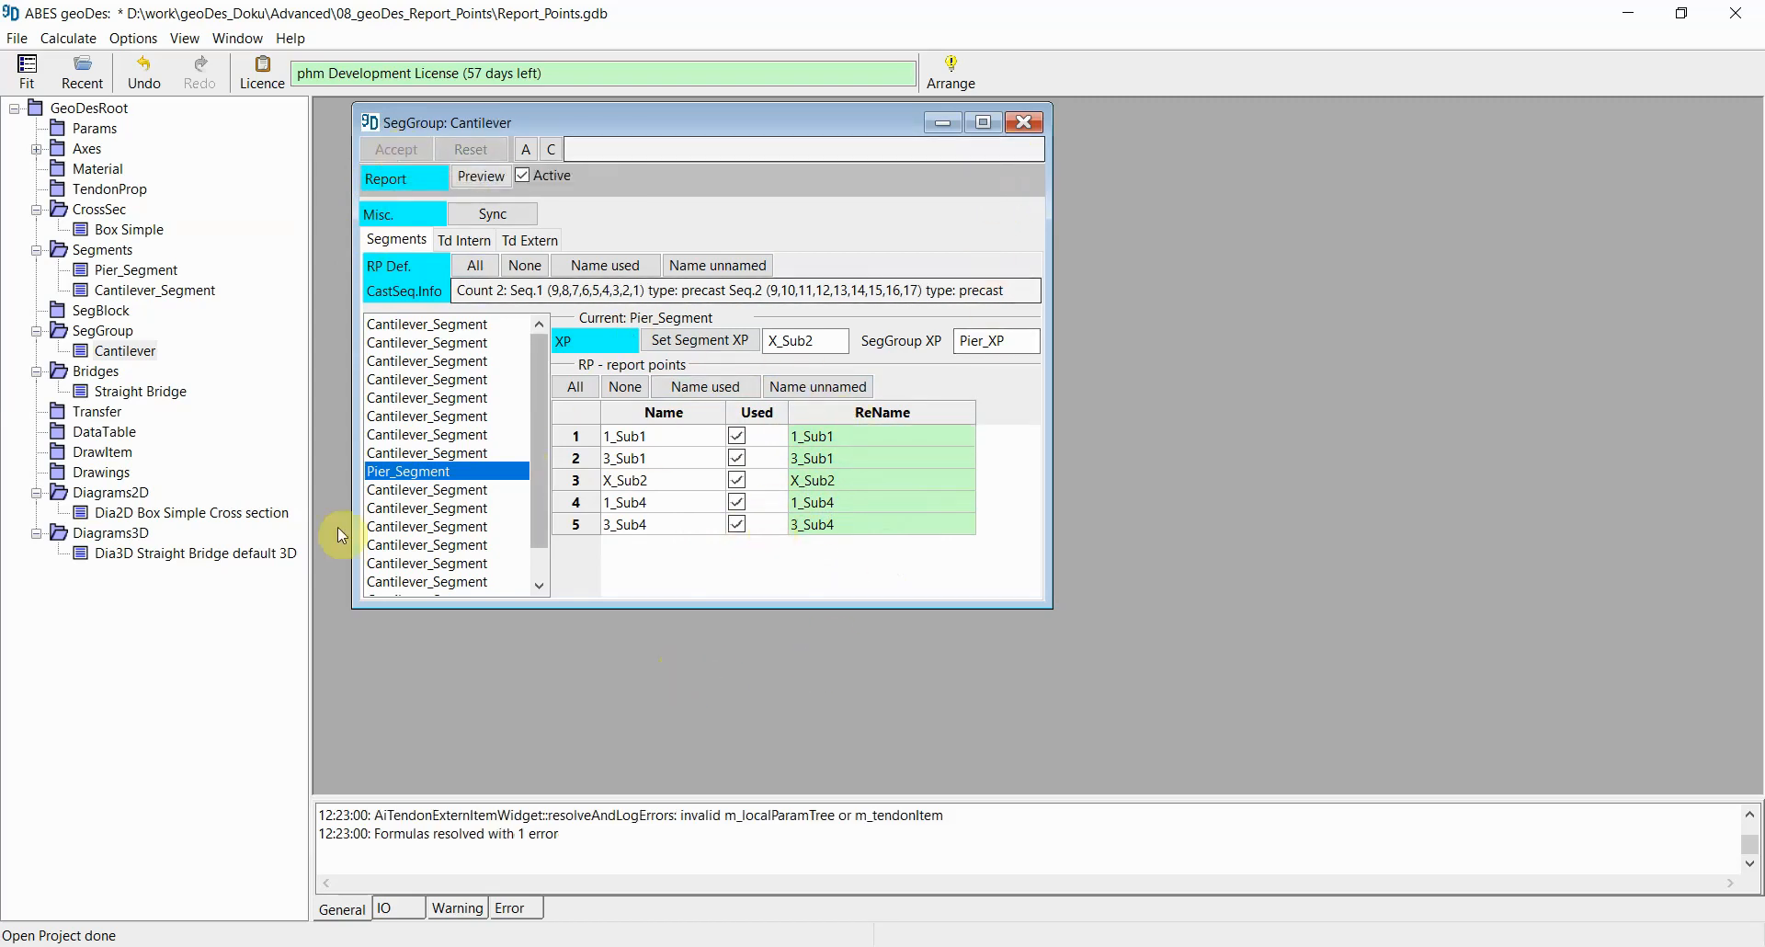
Step: Recalculate all items again and open the Straight Bridge, repositioning its window
click(68, 37)
click(86, 80)
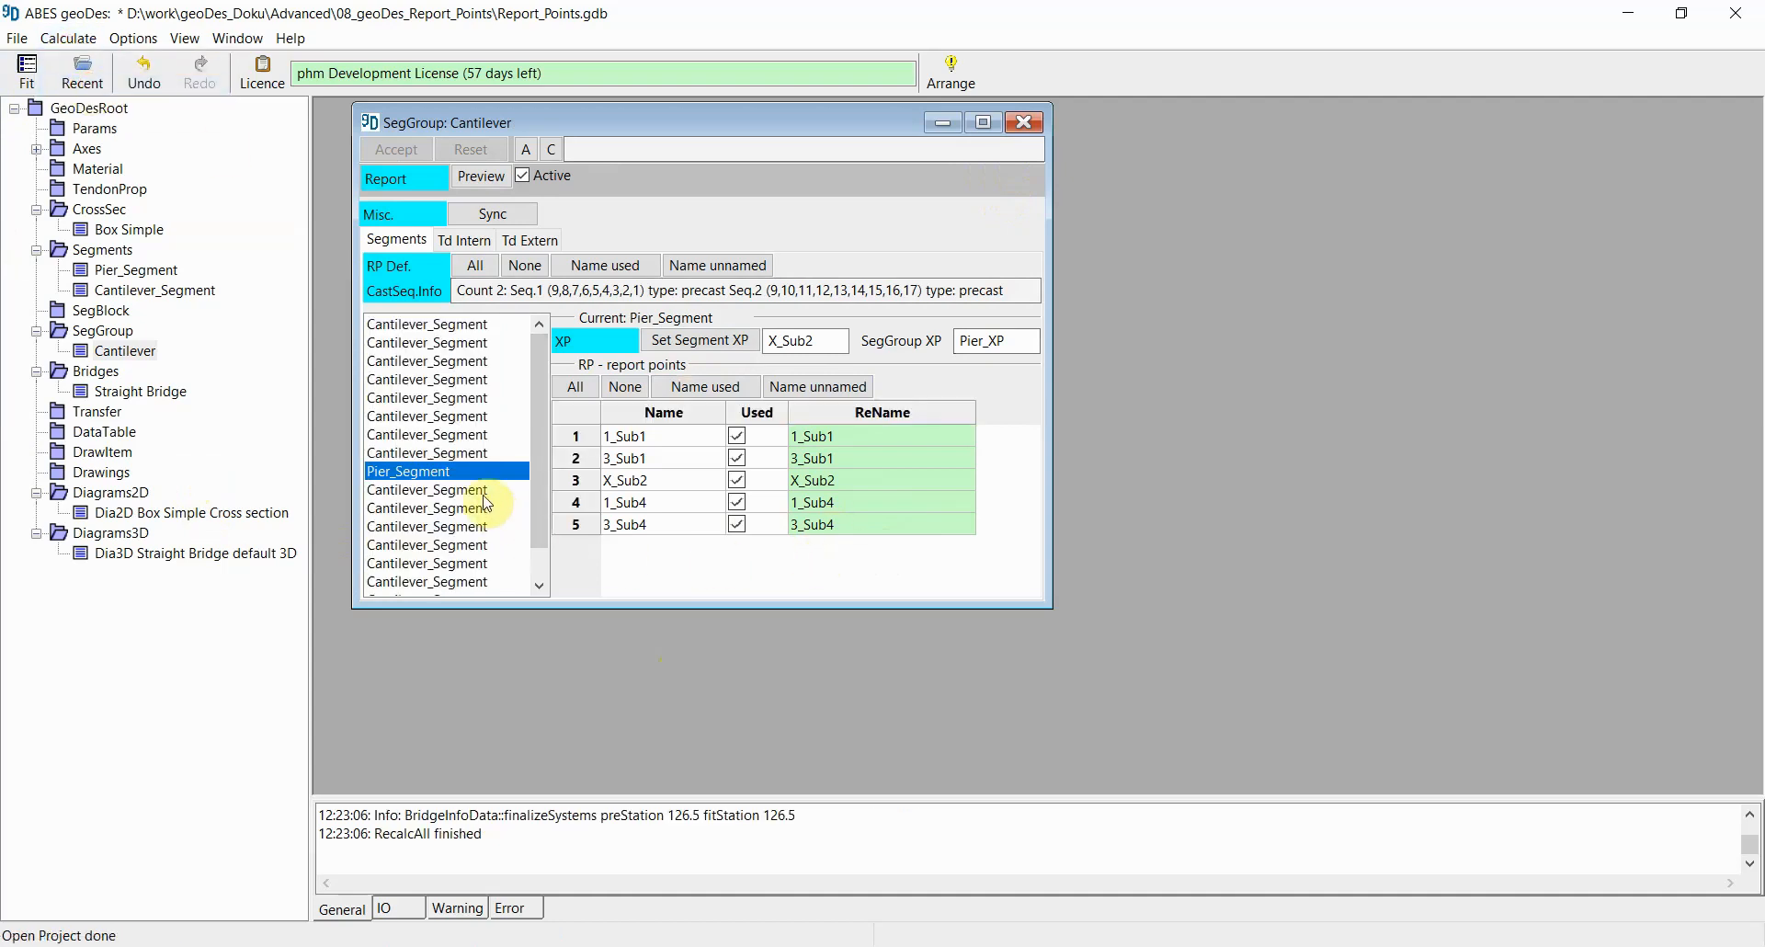
right_click(161, 397)
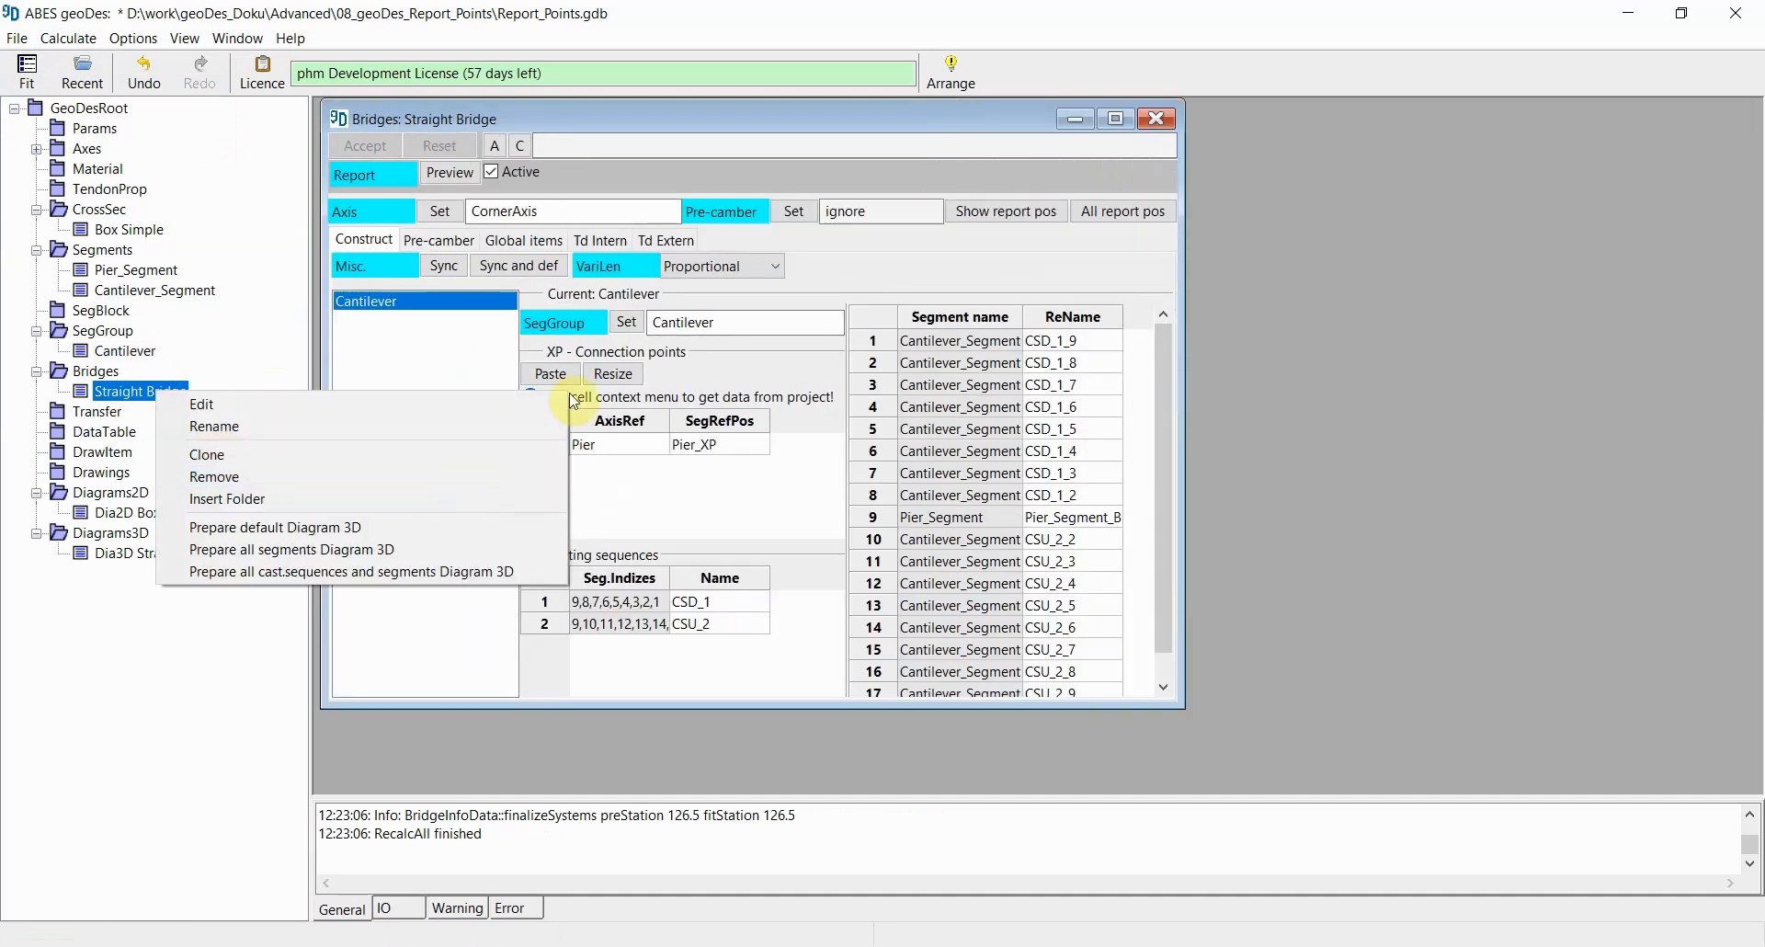
click(975, 116)
mouse_move(974, 119)
mouse_down()
mouse_move(1019, 245)
mouse_move(953, 136)
mouse_up()
click(1024, 121)
click(987, 244)
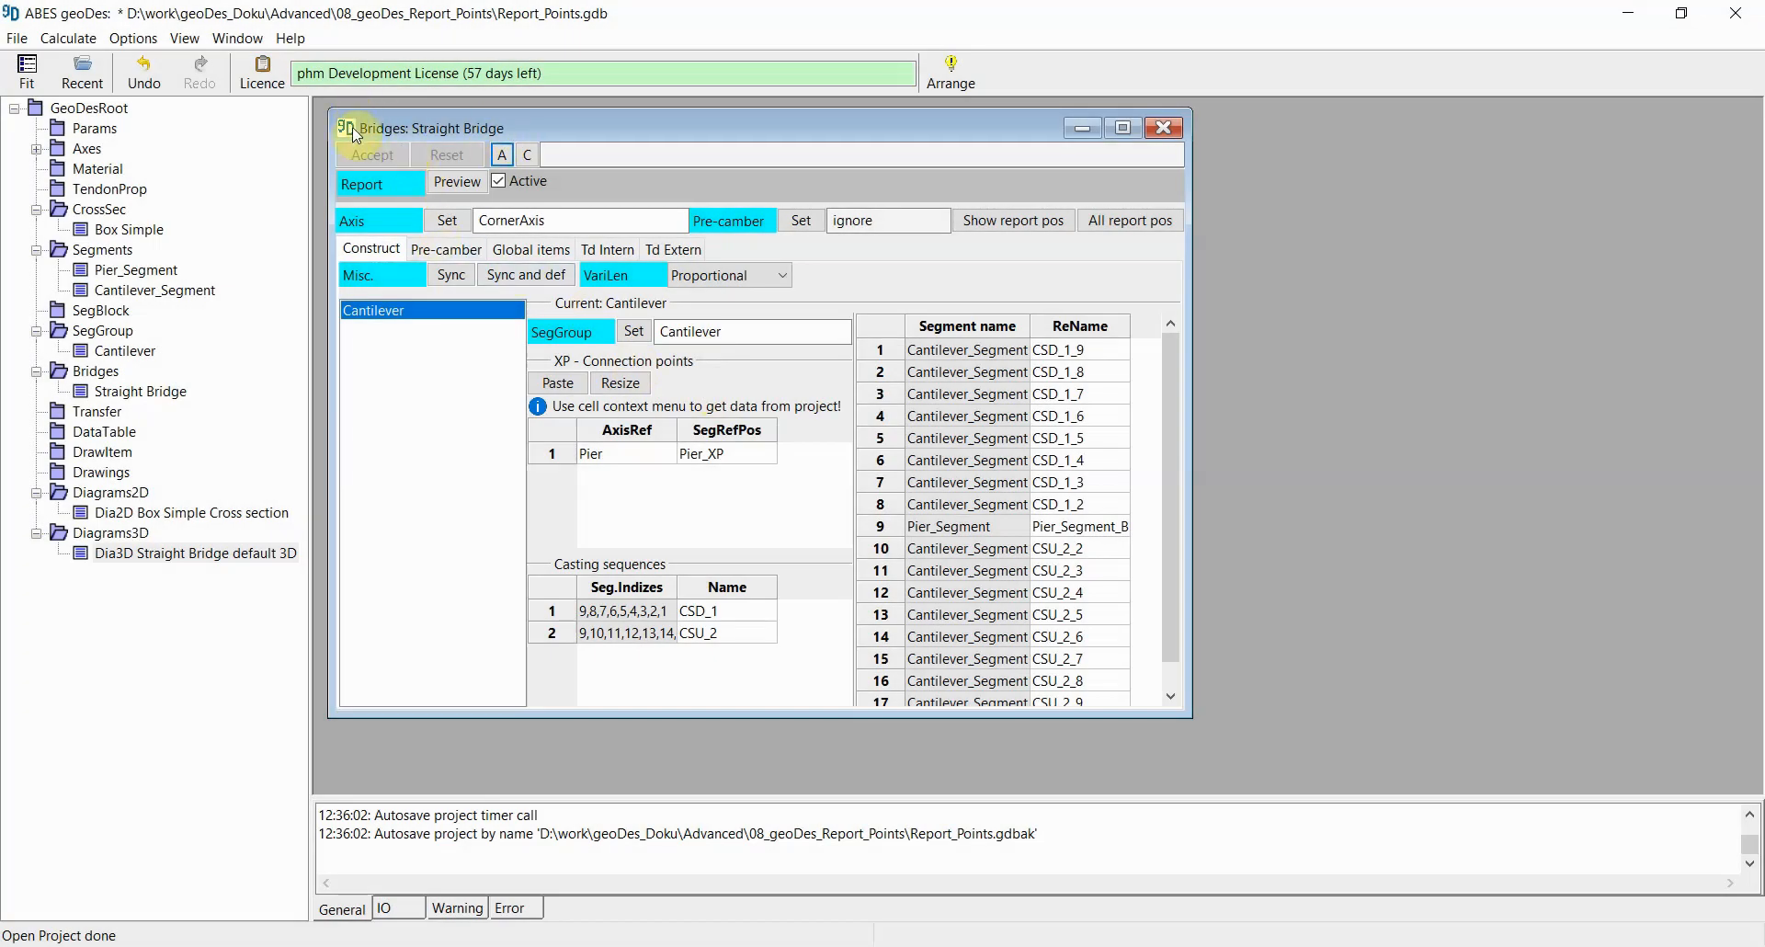
Step: Open the 3D Straight Bridge diagram and set the bridge item to show only report points, turning off CP, XP, SP, TP and GP
double_click(163, 555)
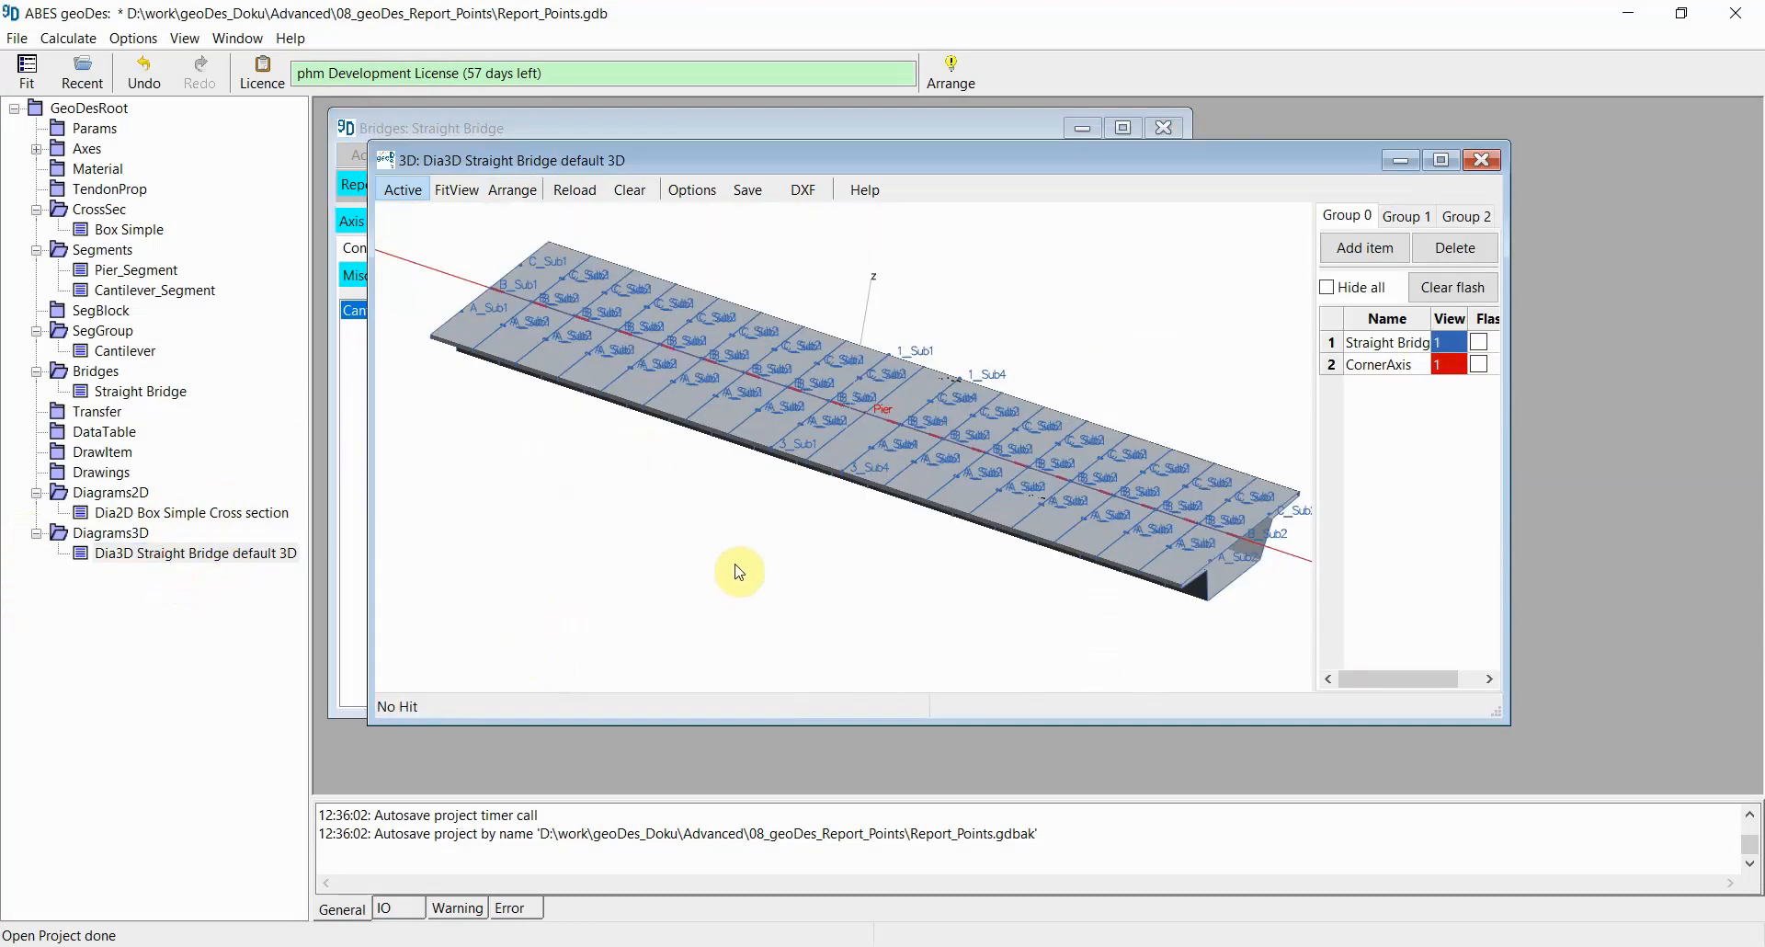
double_click(1389, 352)
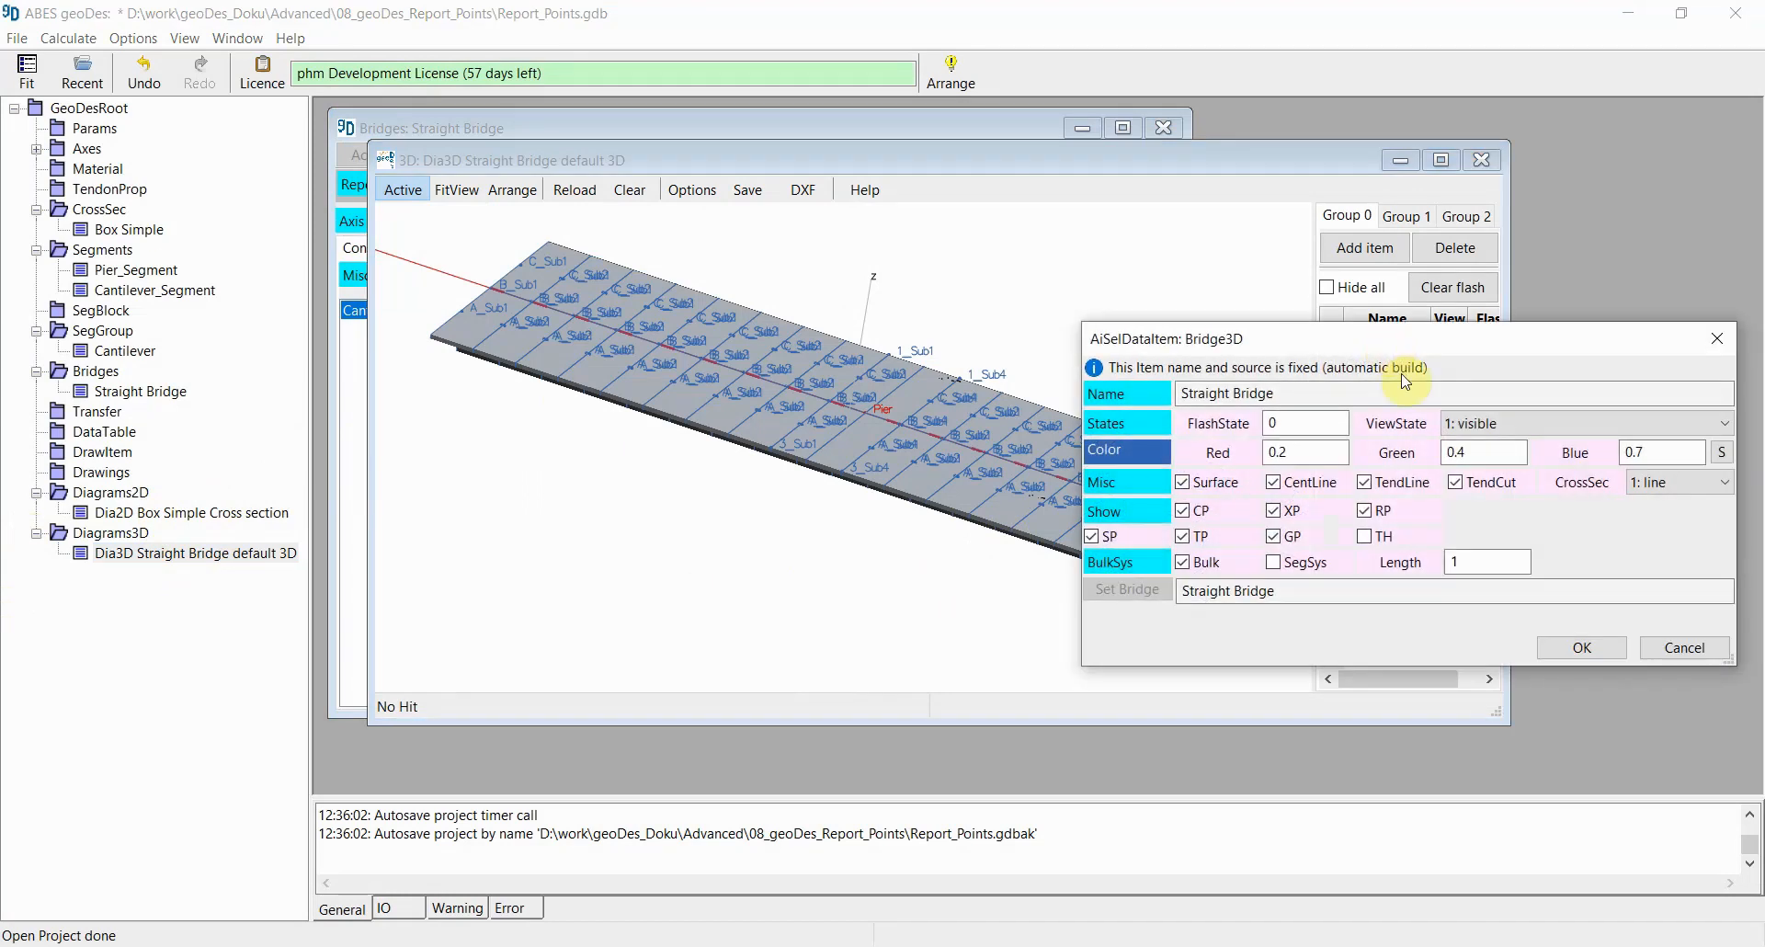
drag(1430, 333, 1089, 261)
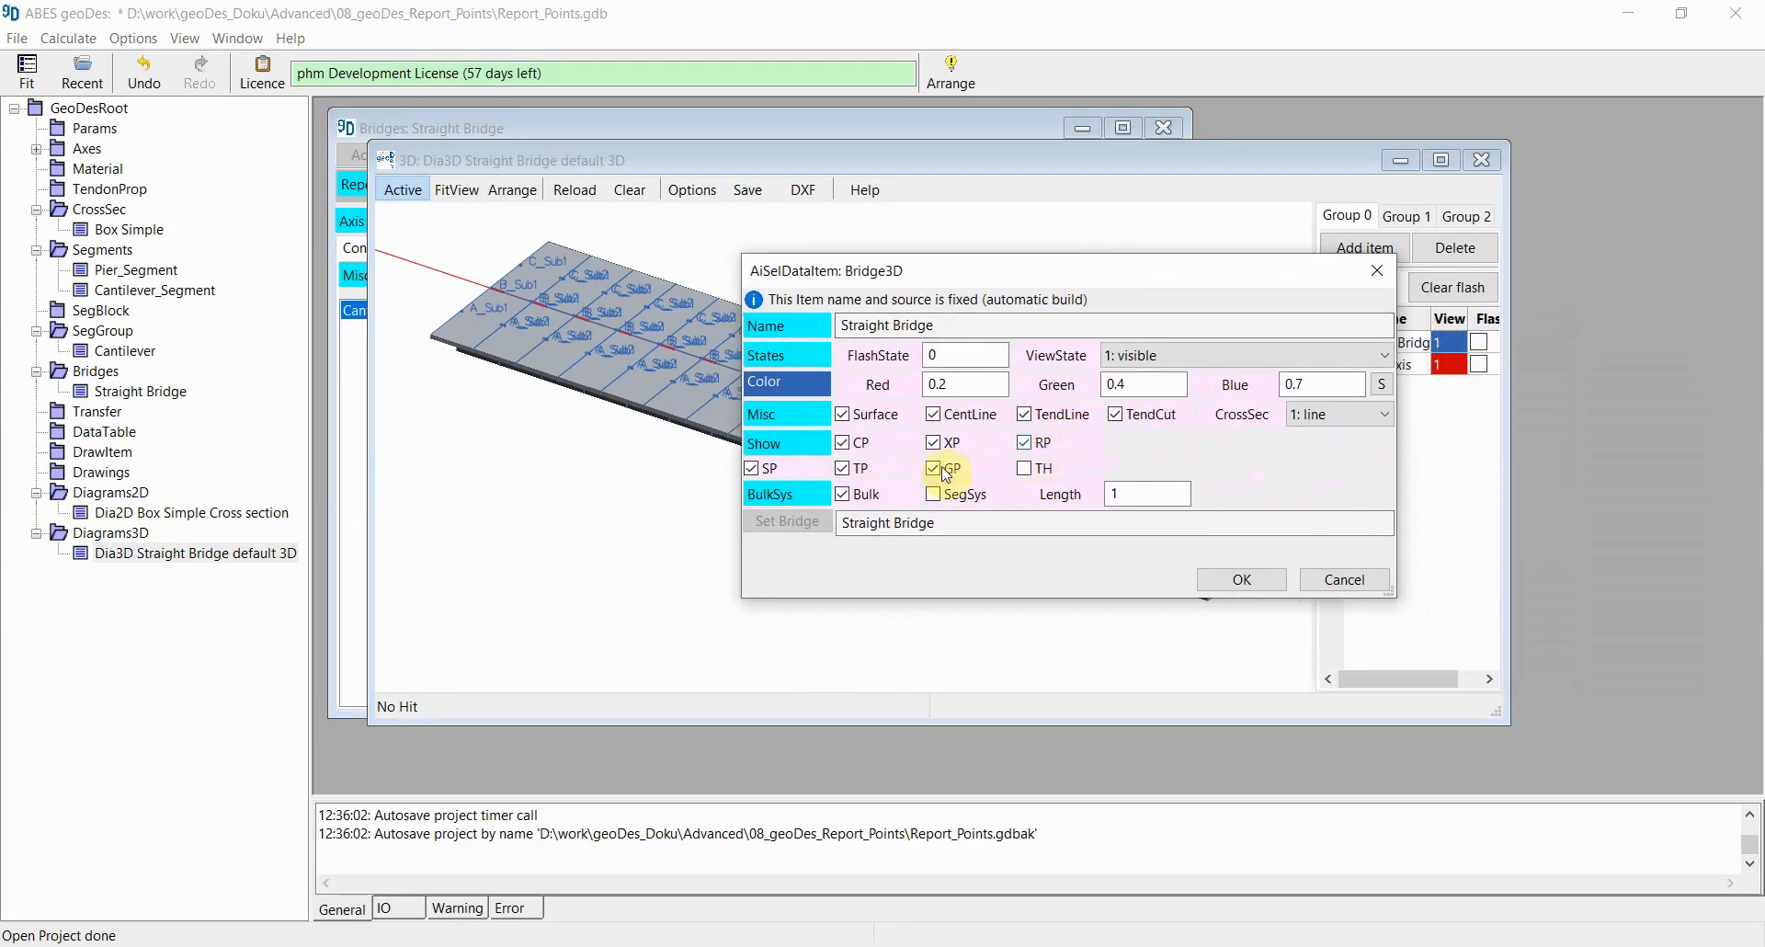
click(935, 469)
click(937, 444)
click(852, 444)
click(847, 469)
click(776, 474)
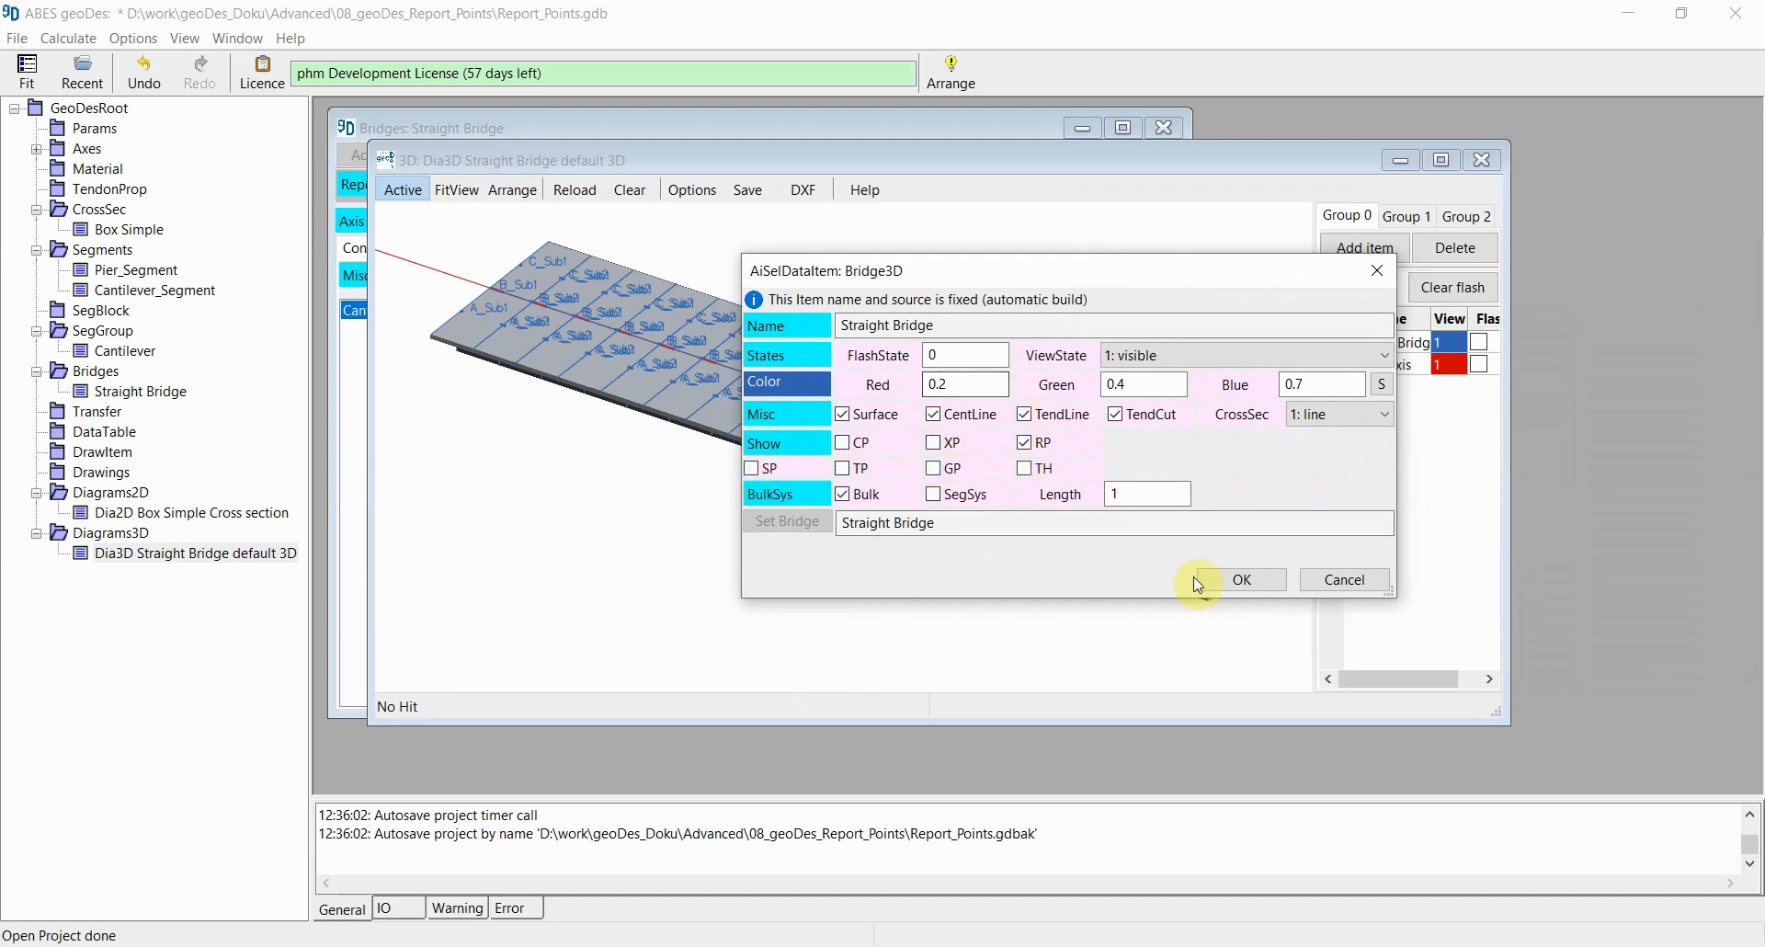
click(1266, 585)
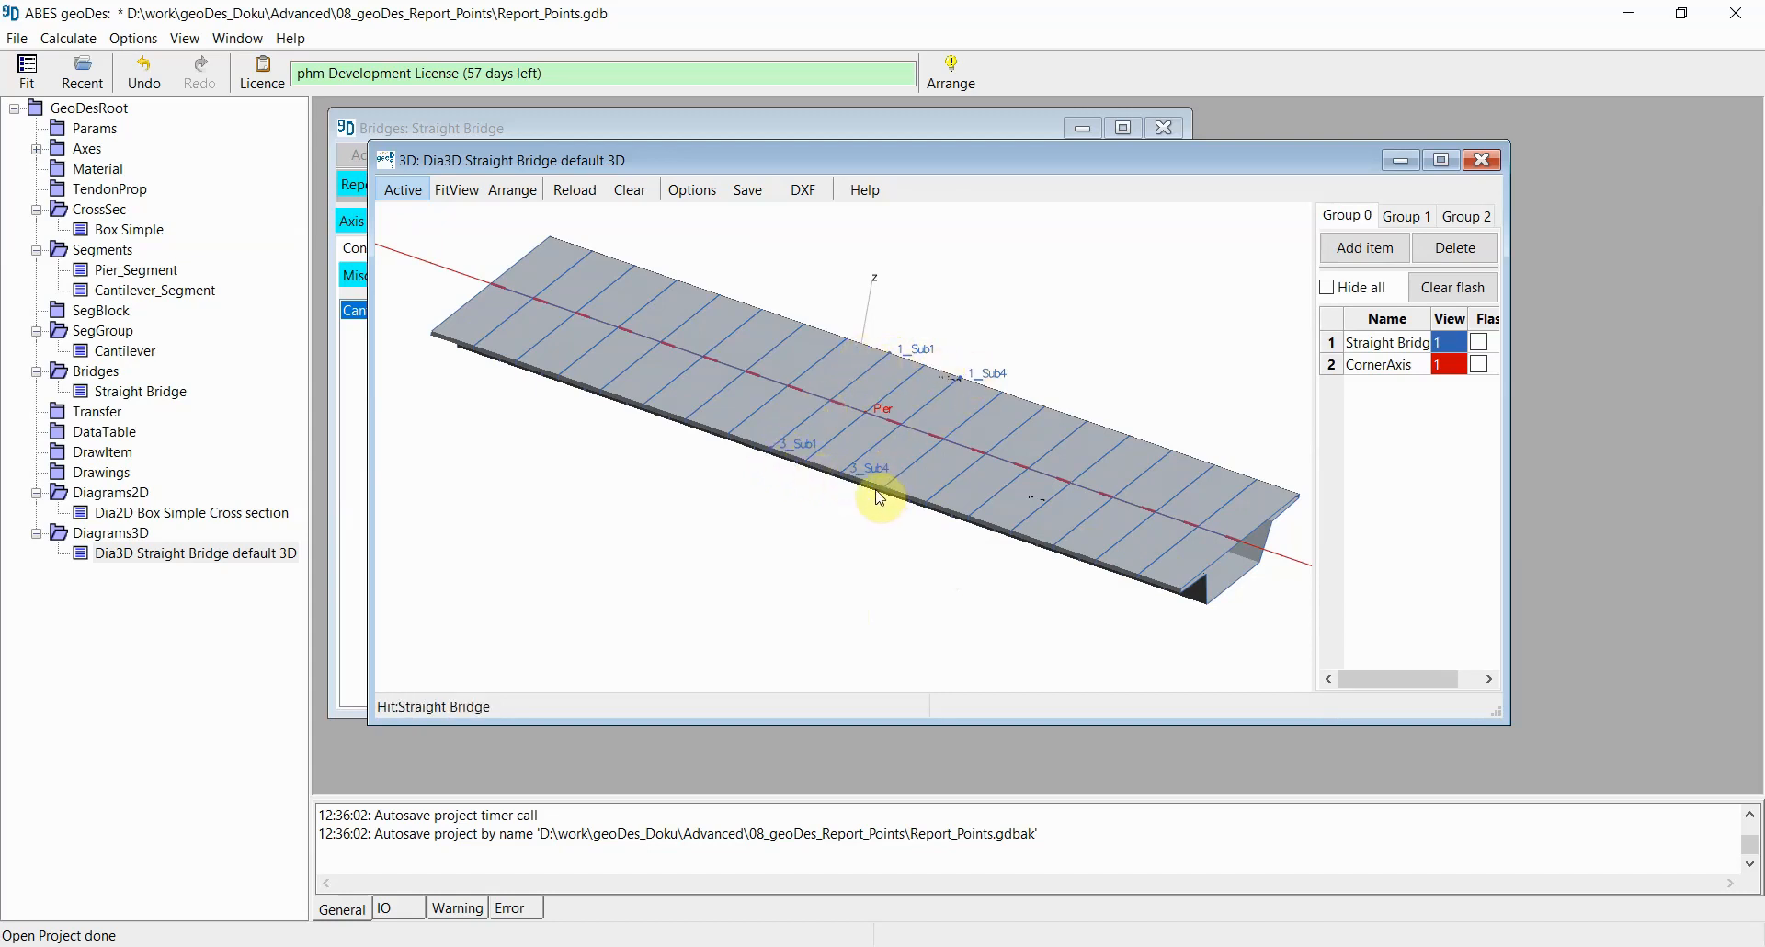
Step: Examine the report point labels on the bridge in the 3D view from several angles
drag(880, 497, 937, 399)
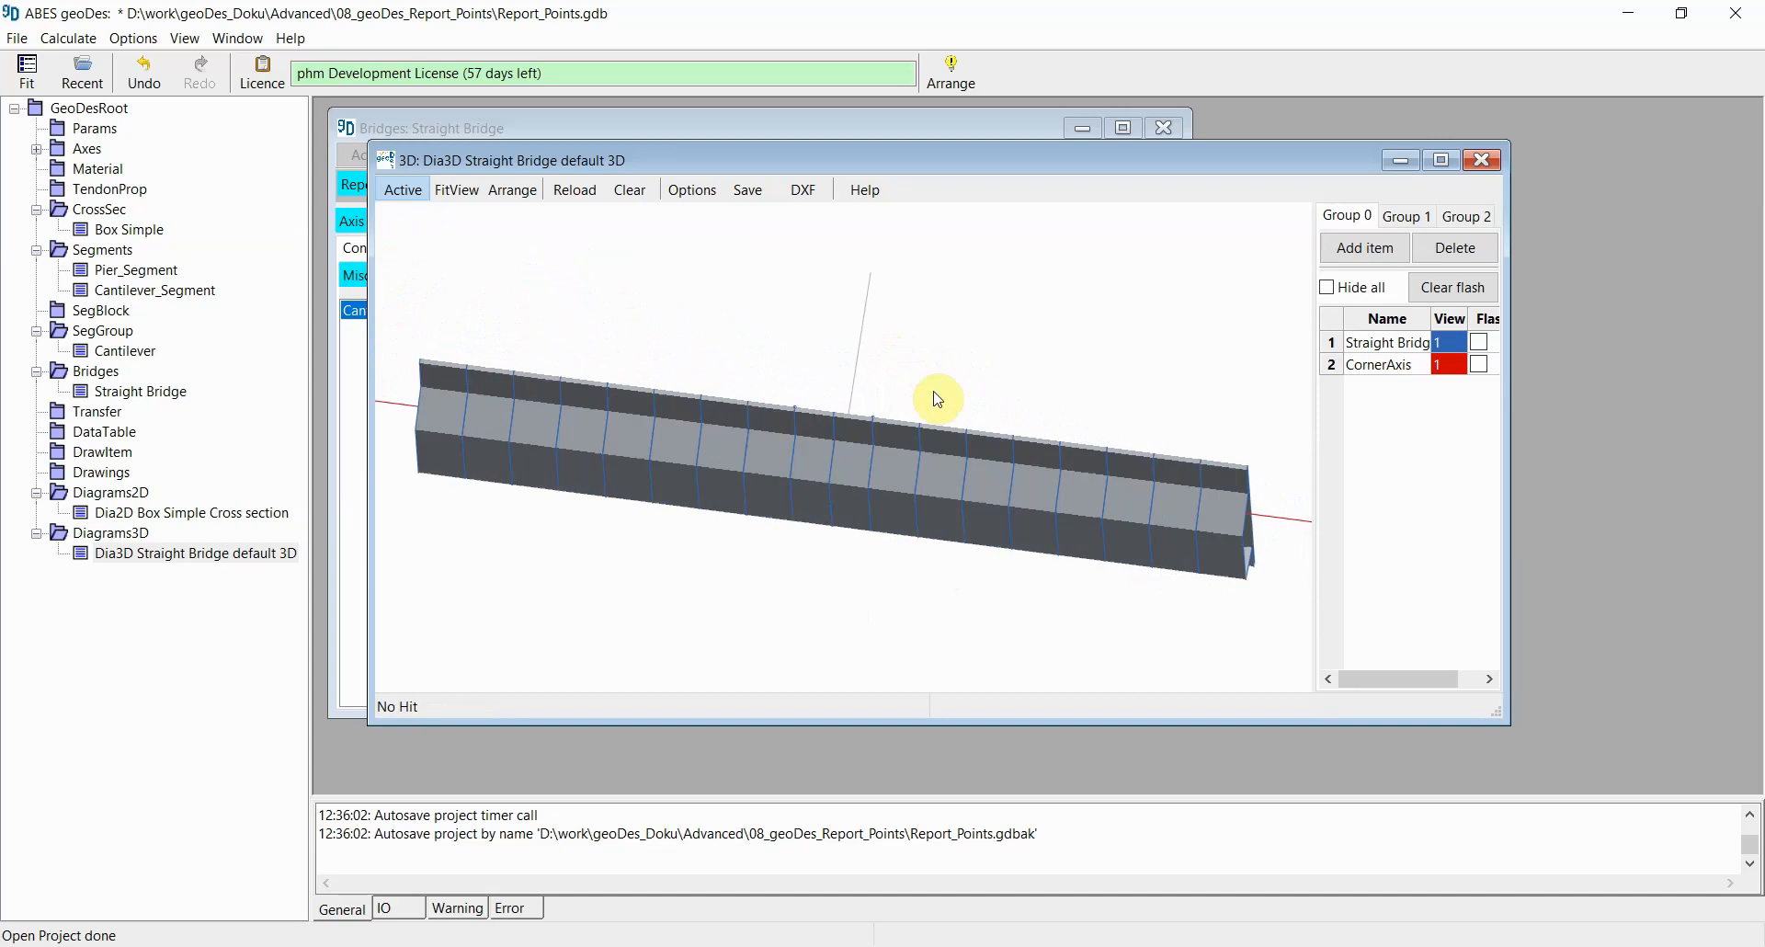
scroll(831, 510, up, 3)
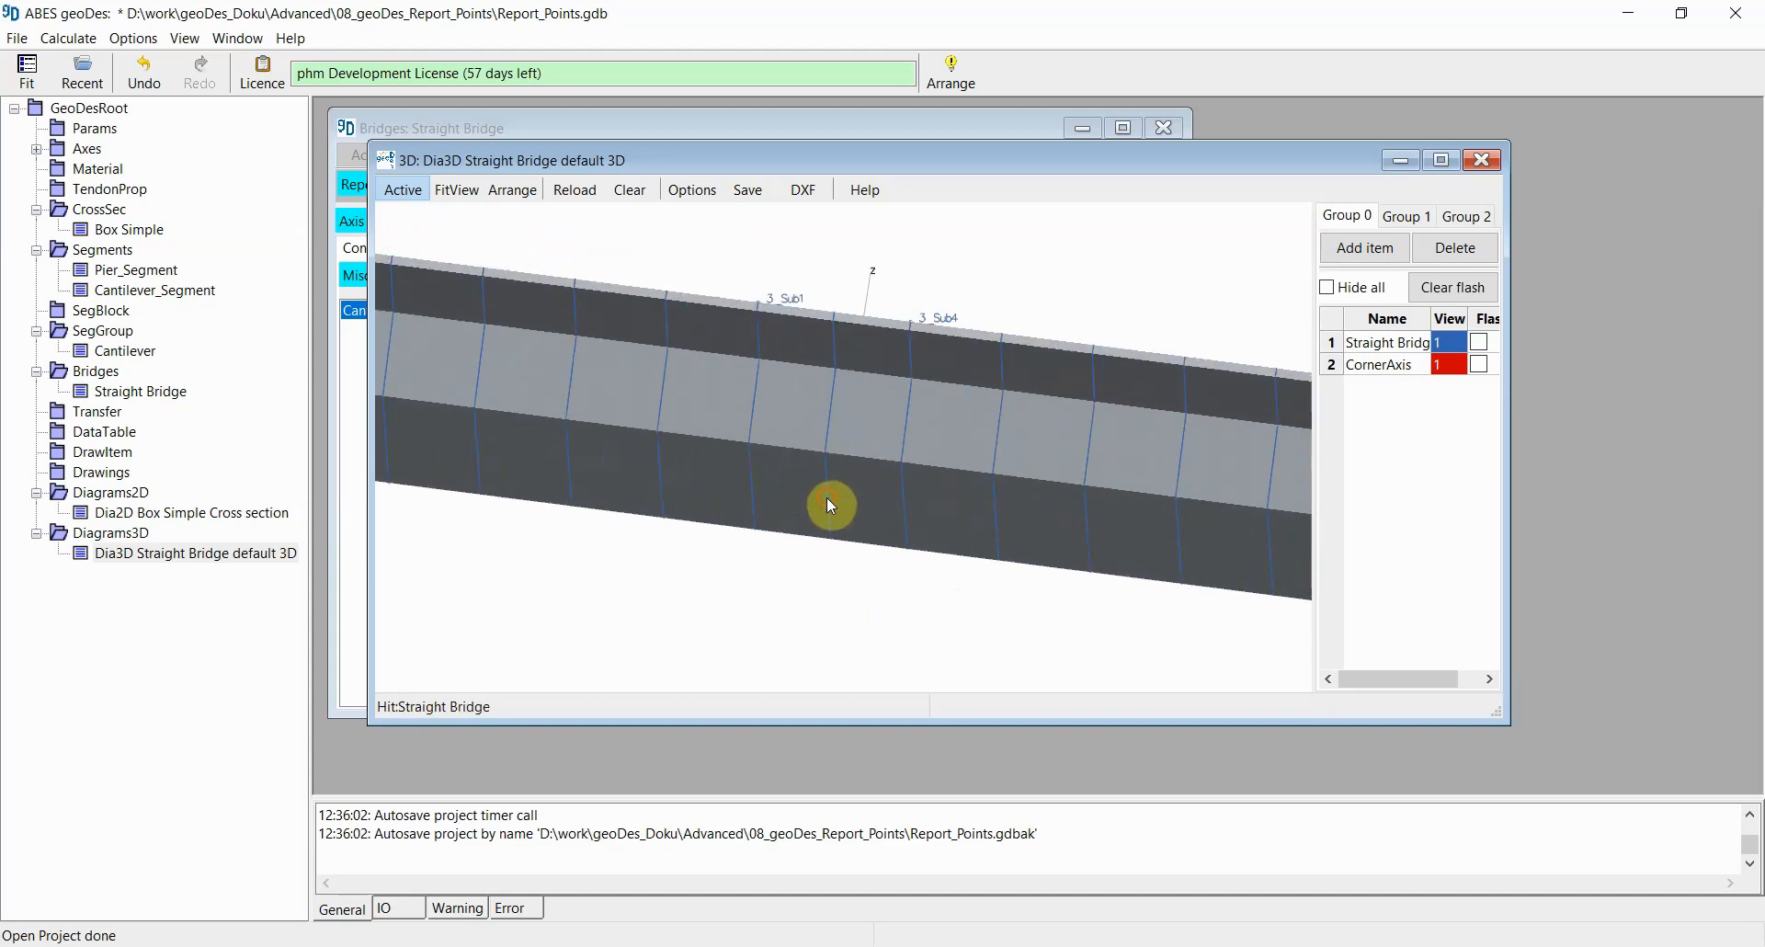
scroll(834, 510, up, 2)
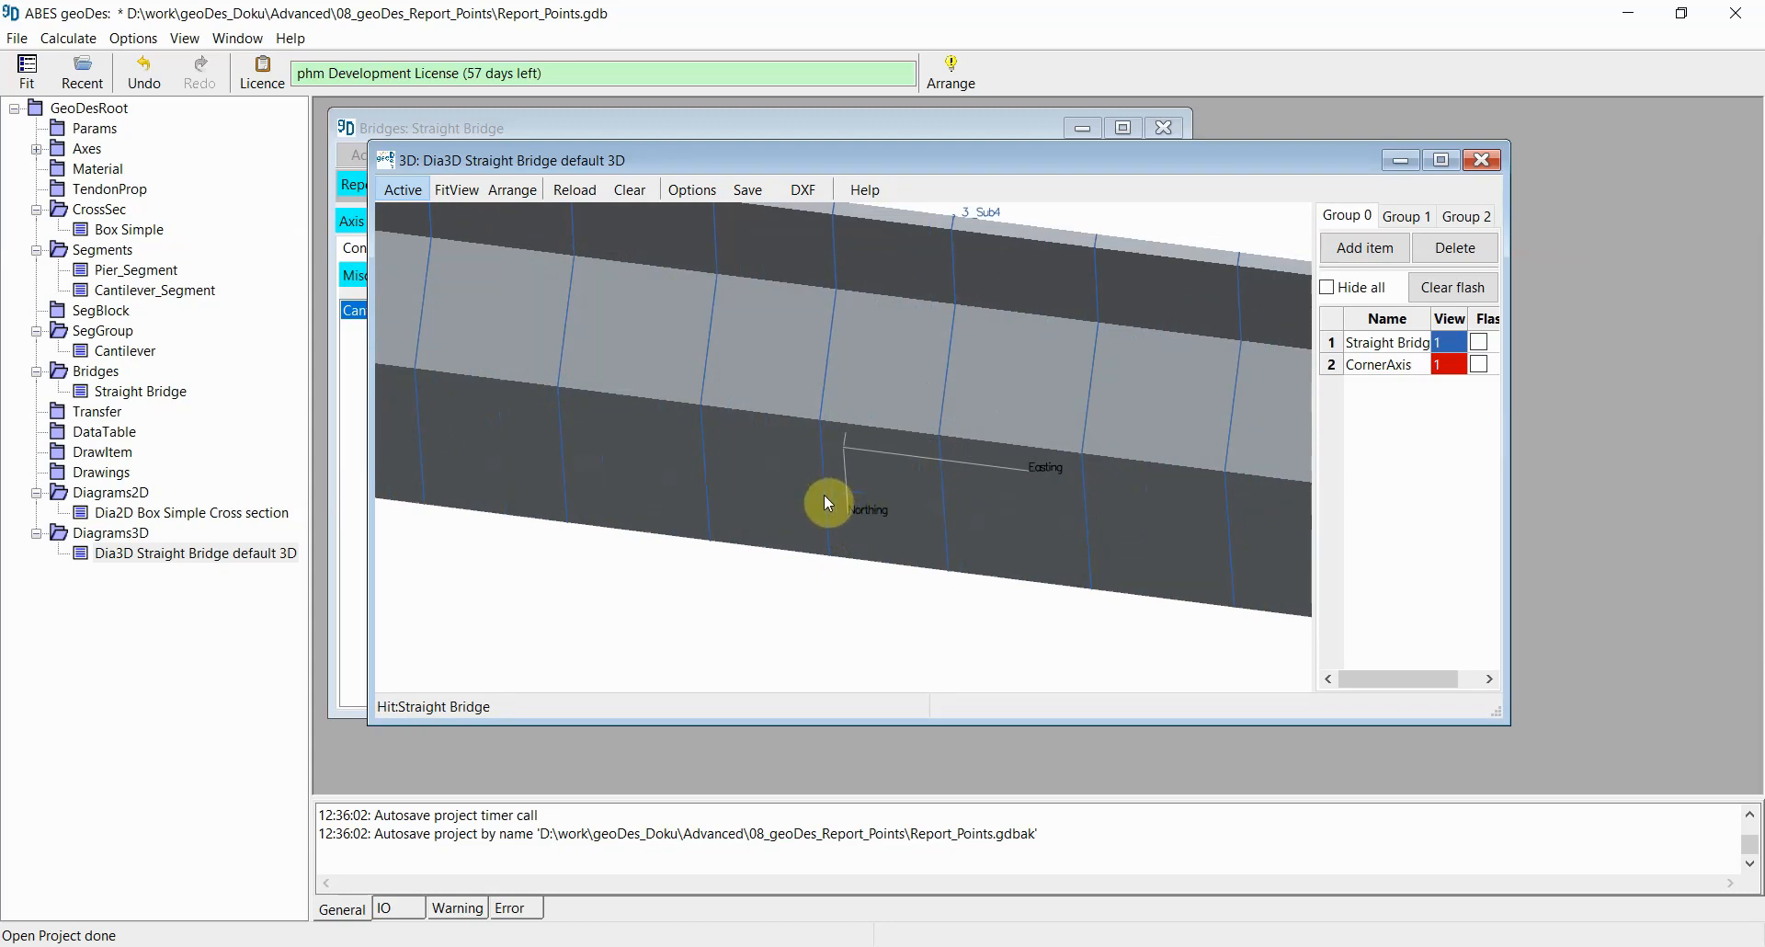
middle_drag(836, 386, 821, 483)
scroll(856, 446, down, 3)
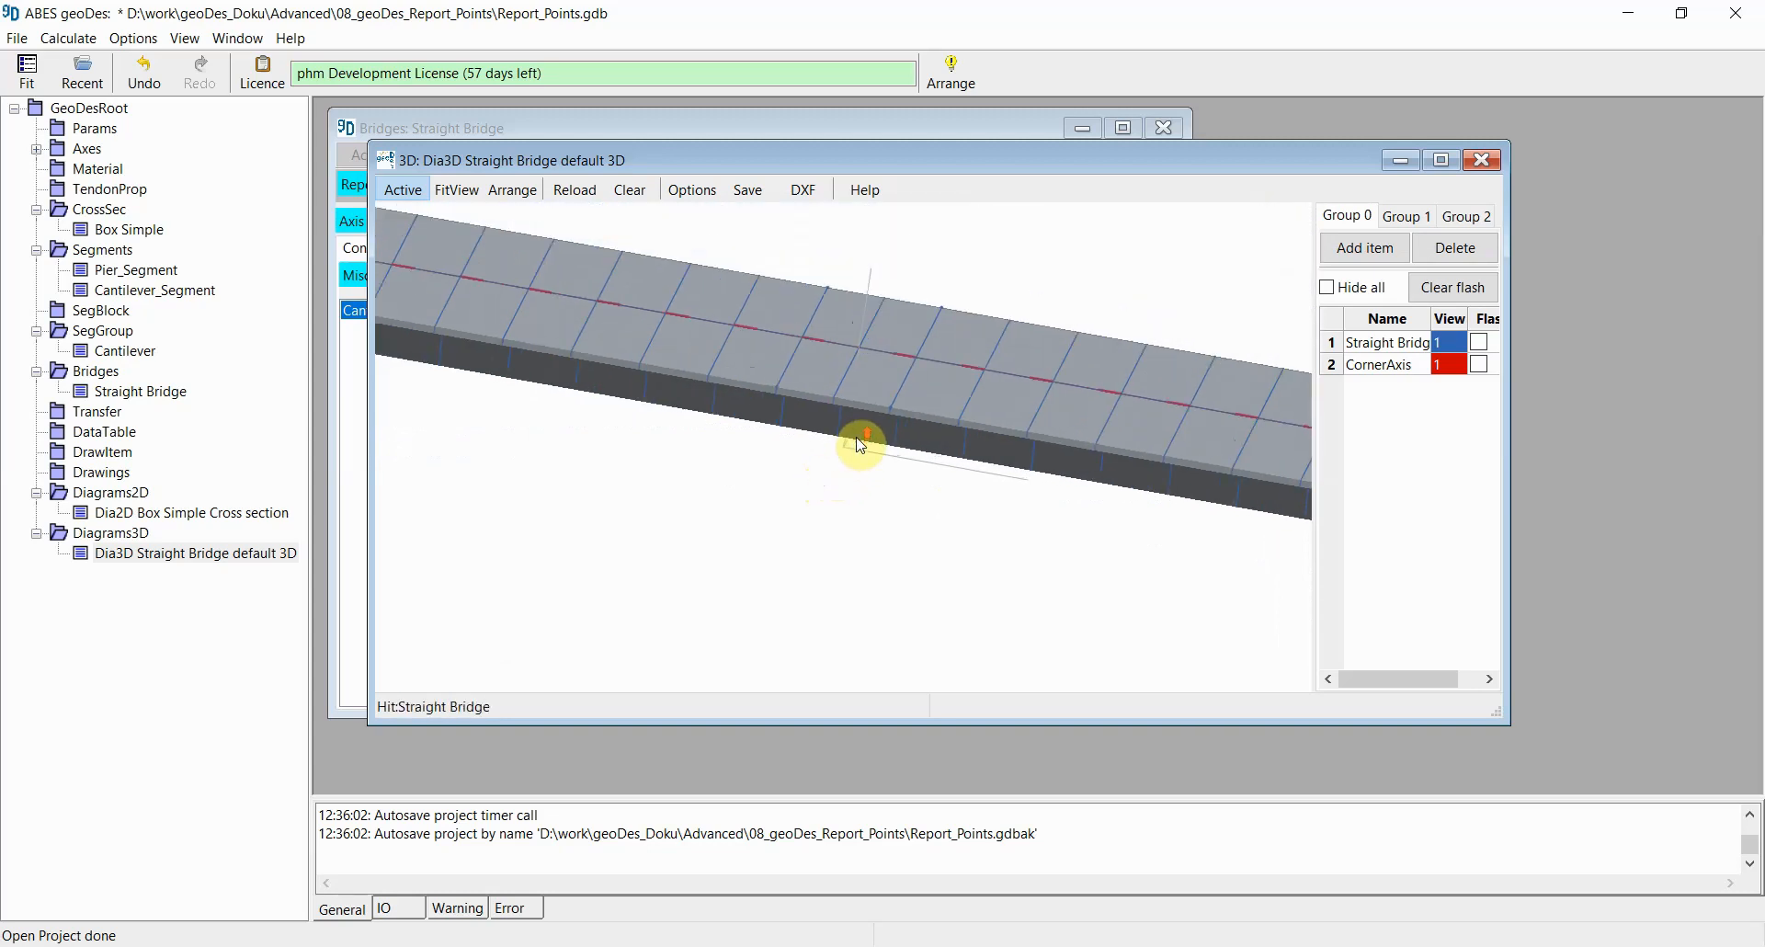
scroll(1252, 504, down, 3)
middle_drag(1212, 537, 1187, 534)
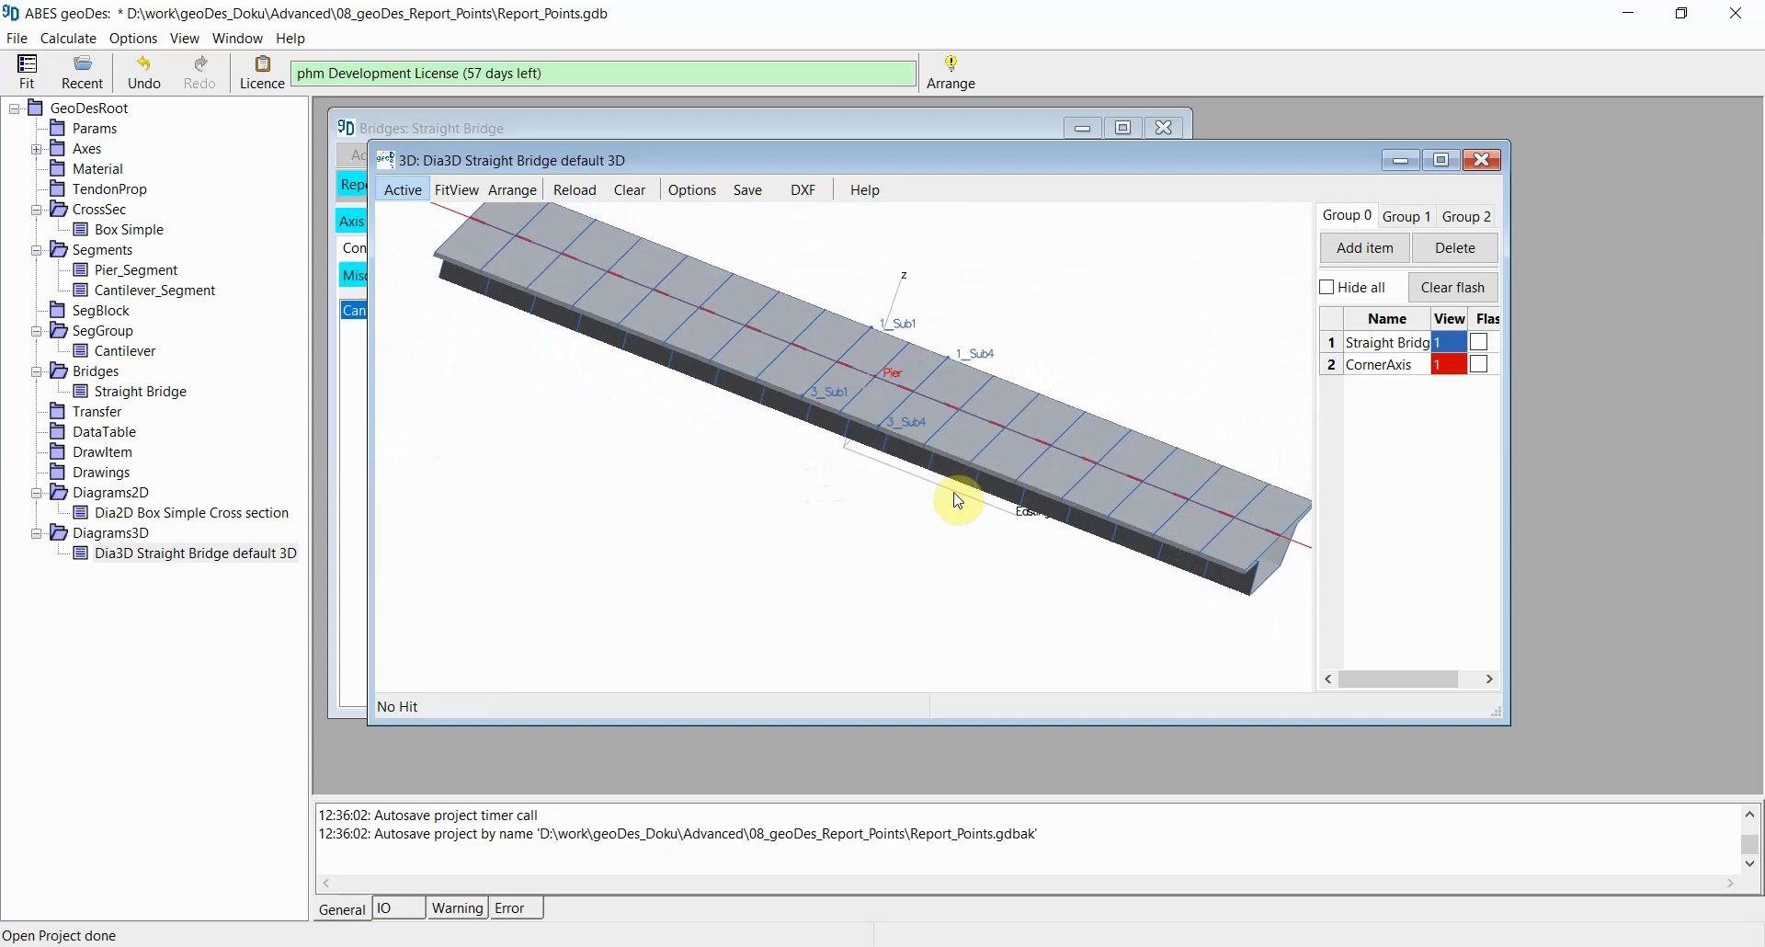
Step: Close the 3D diagram and open the Straight Bridge's tabular report preview, enlarging and scrolling it to the end
click(1481, 162)
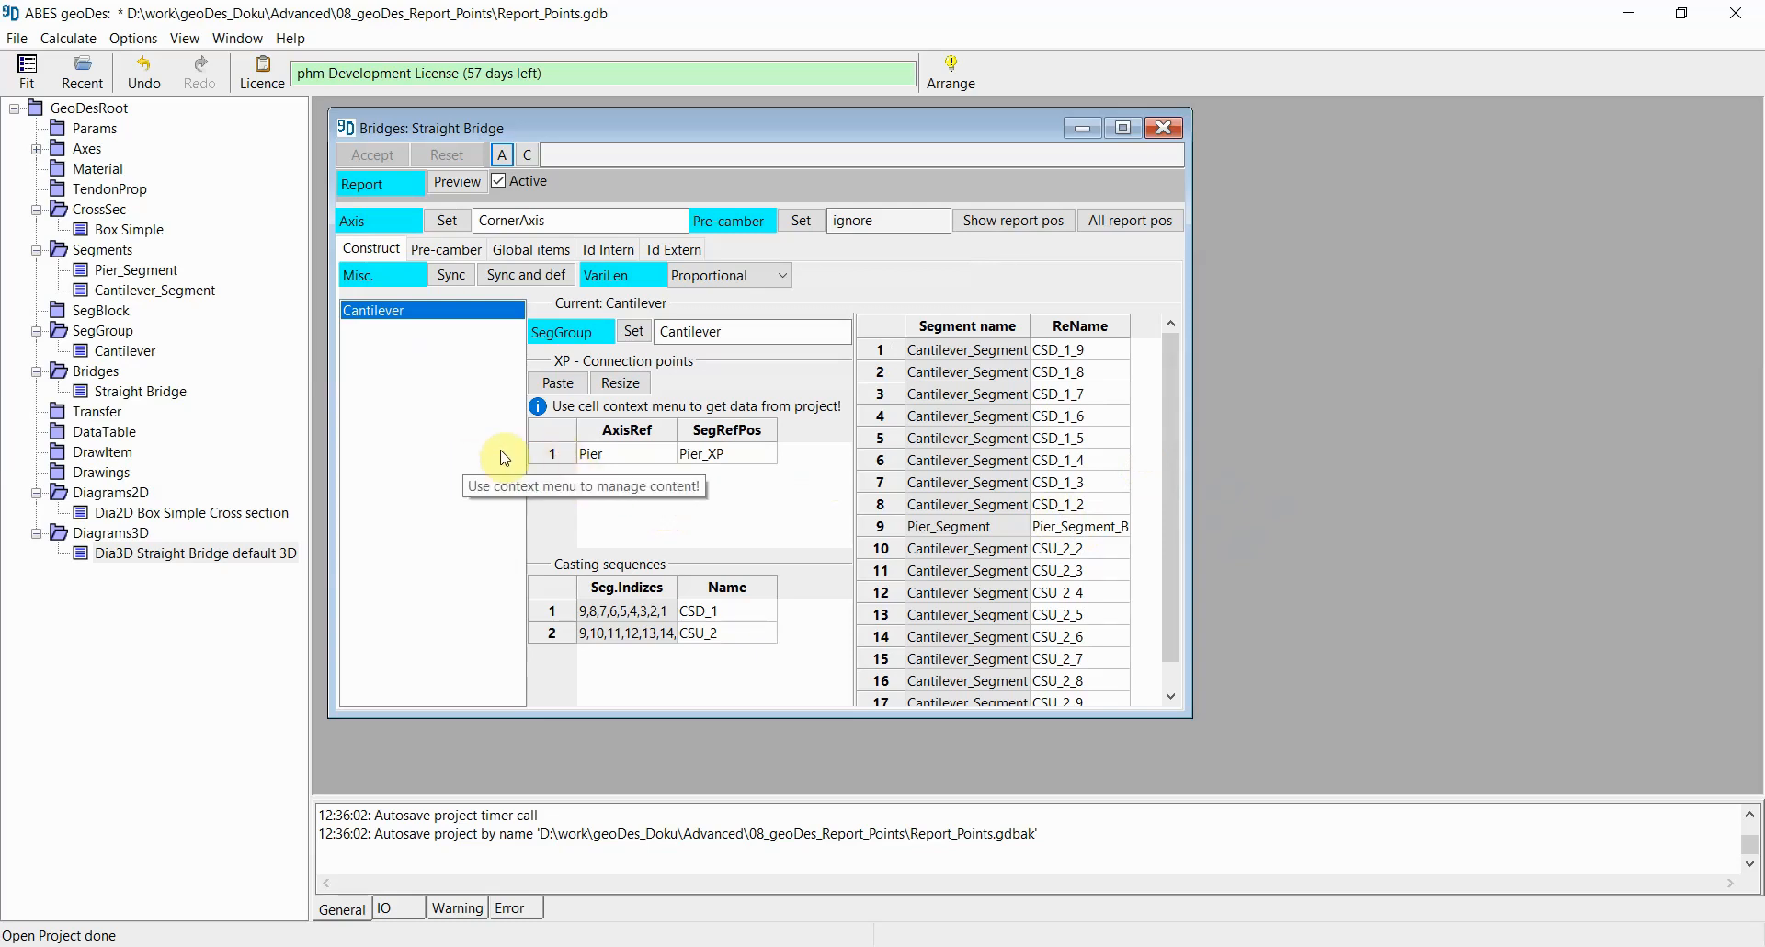
click(460, 183)
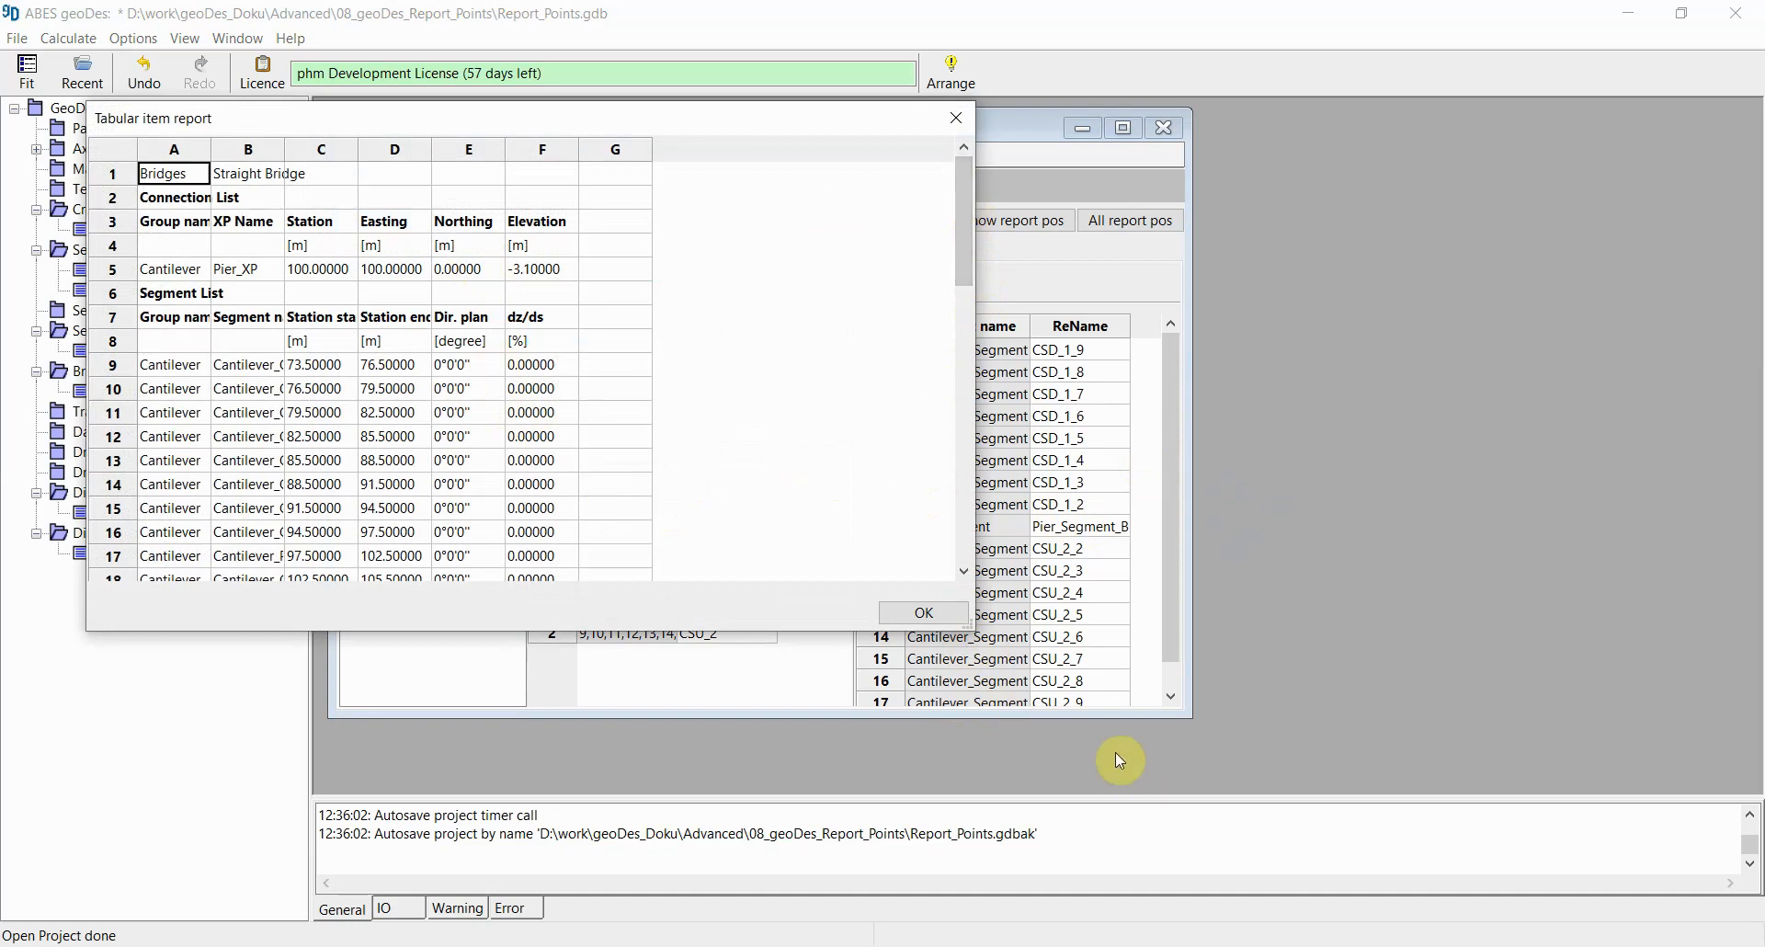
drag(969, 629, 1233, 737)
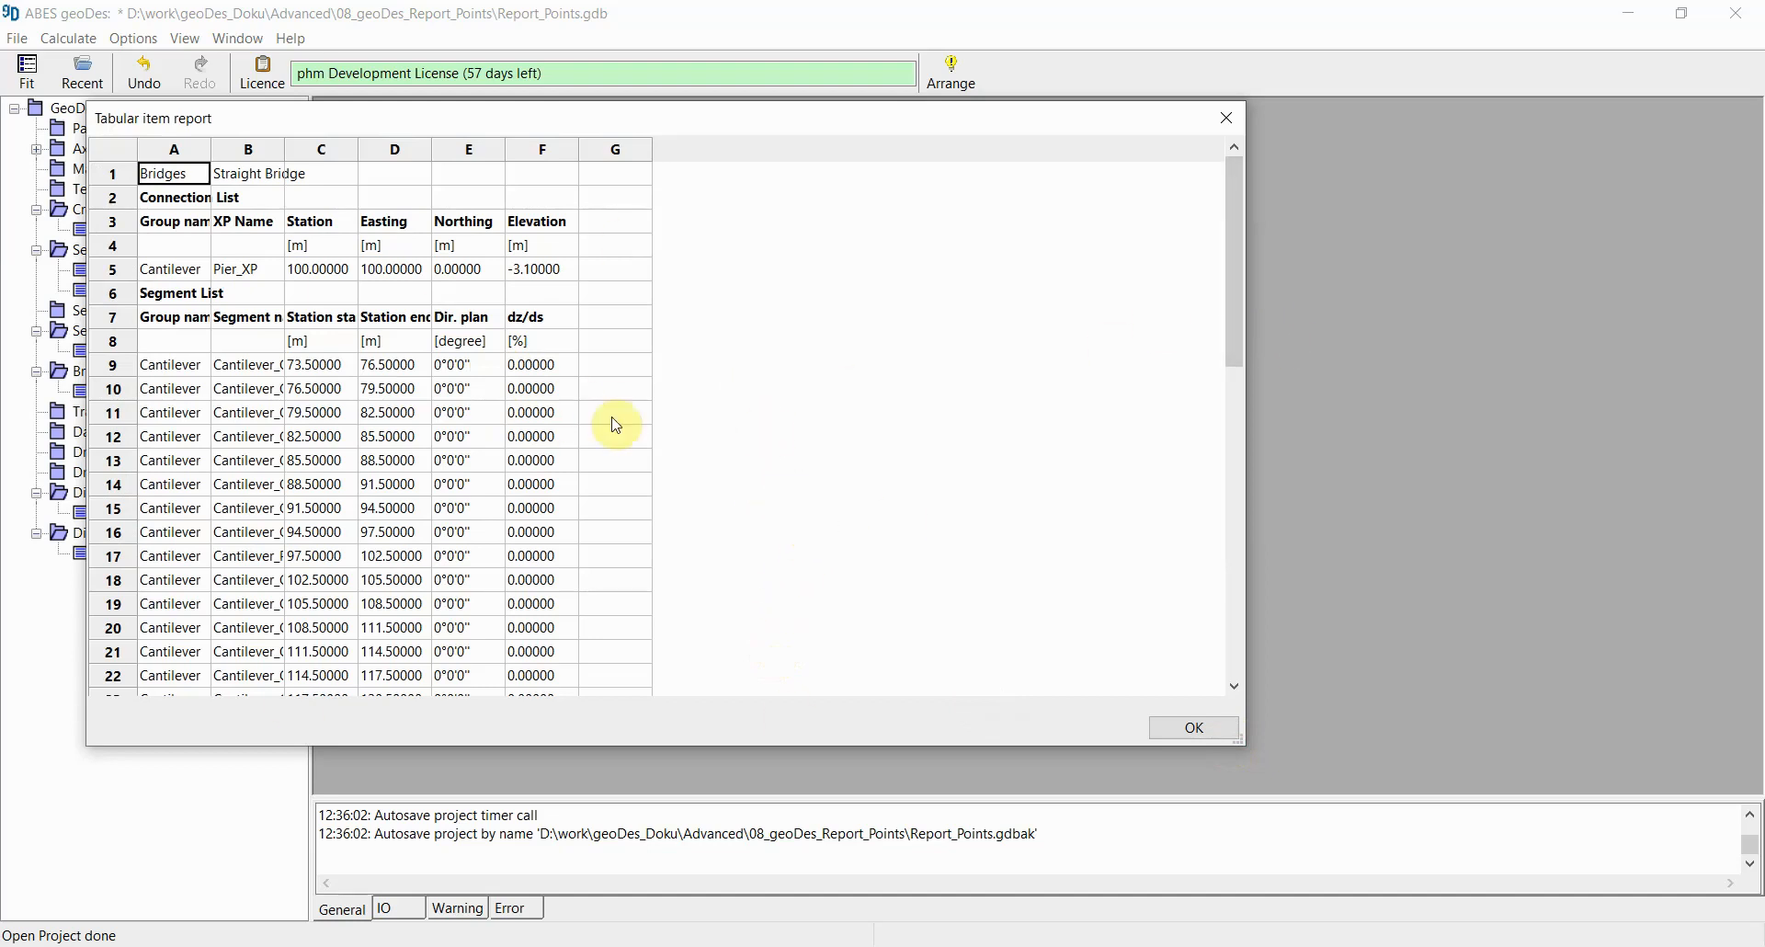
drag(1233, 208, 1243, 519)
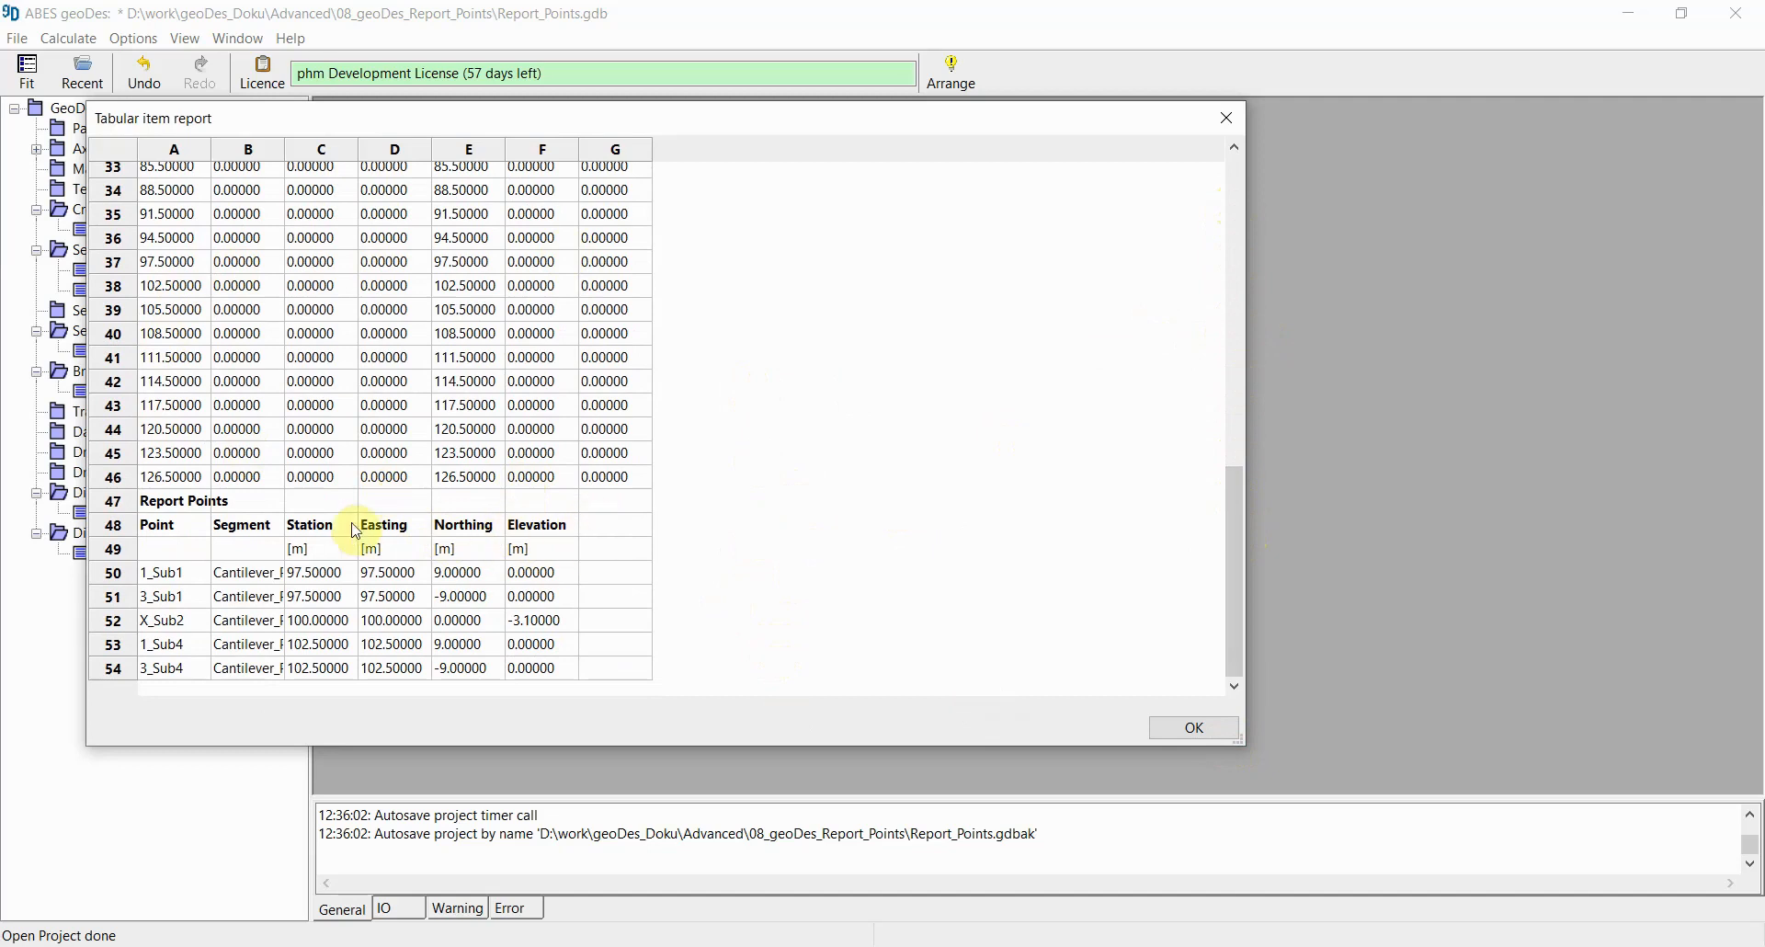
Step: Examine the Report Points section of the tabular report, comparing the points' segments, stations, coordinates and elevations, then close it
drag(173, 505, 641, 684)
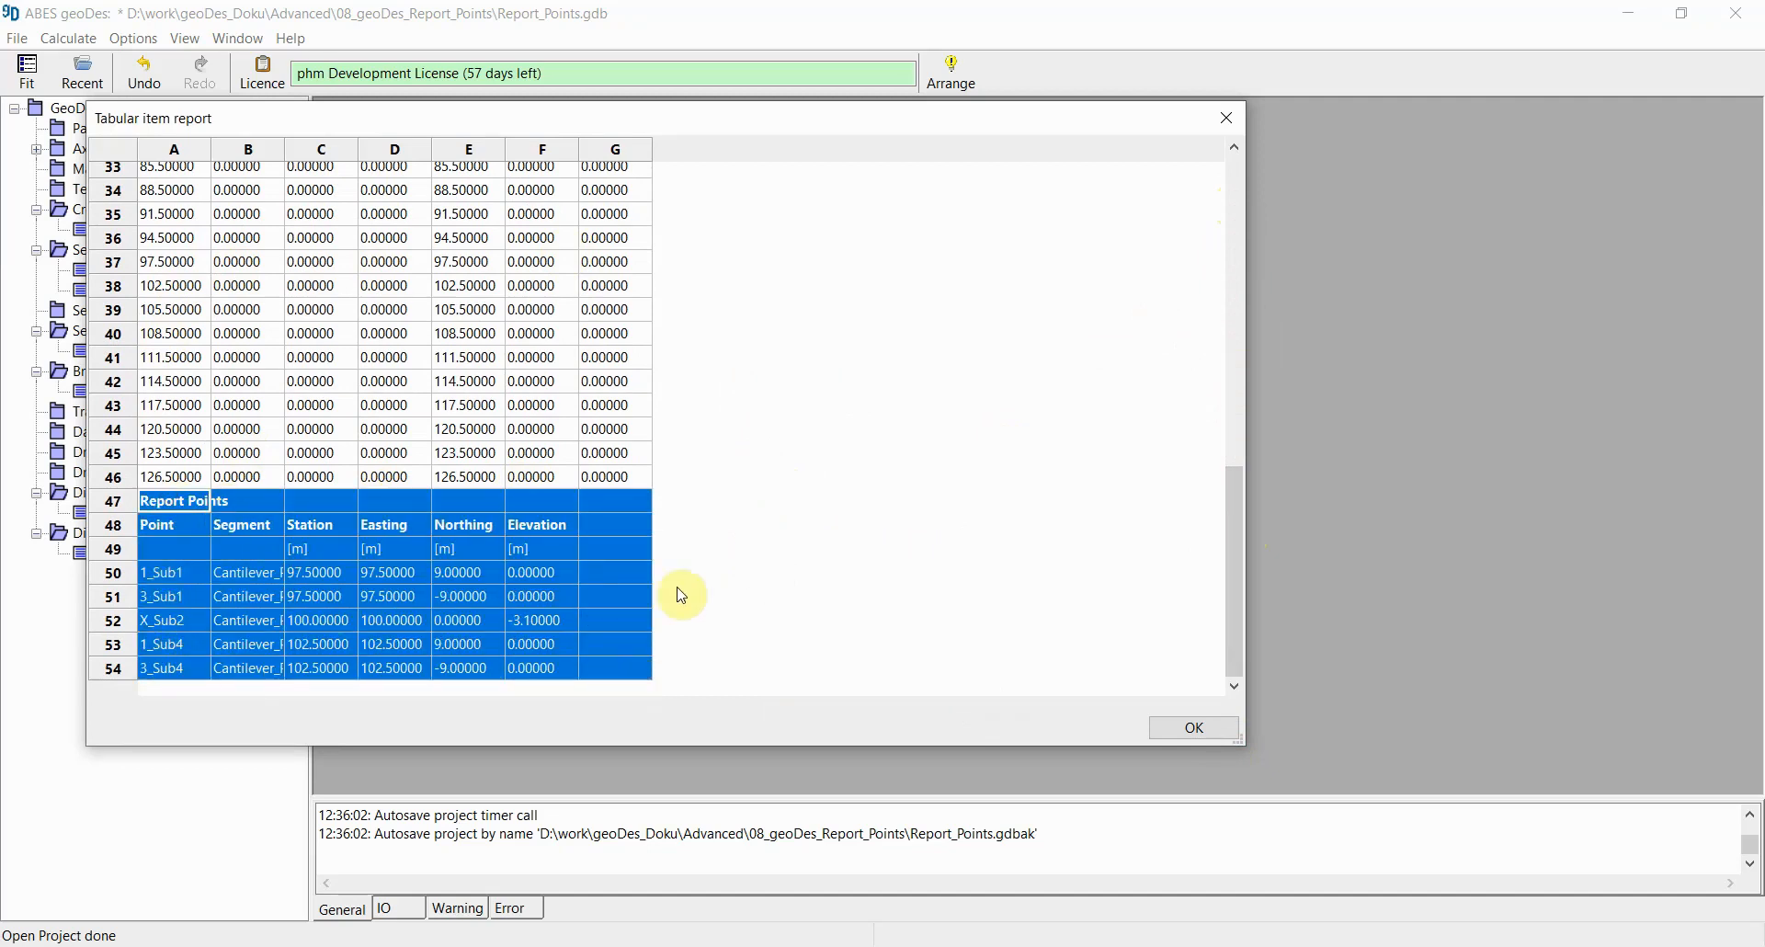
click(542, 595)
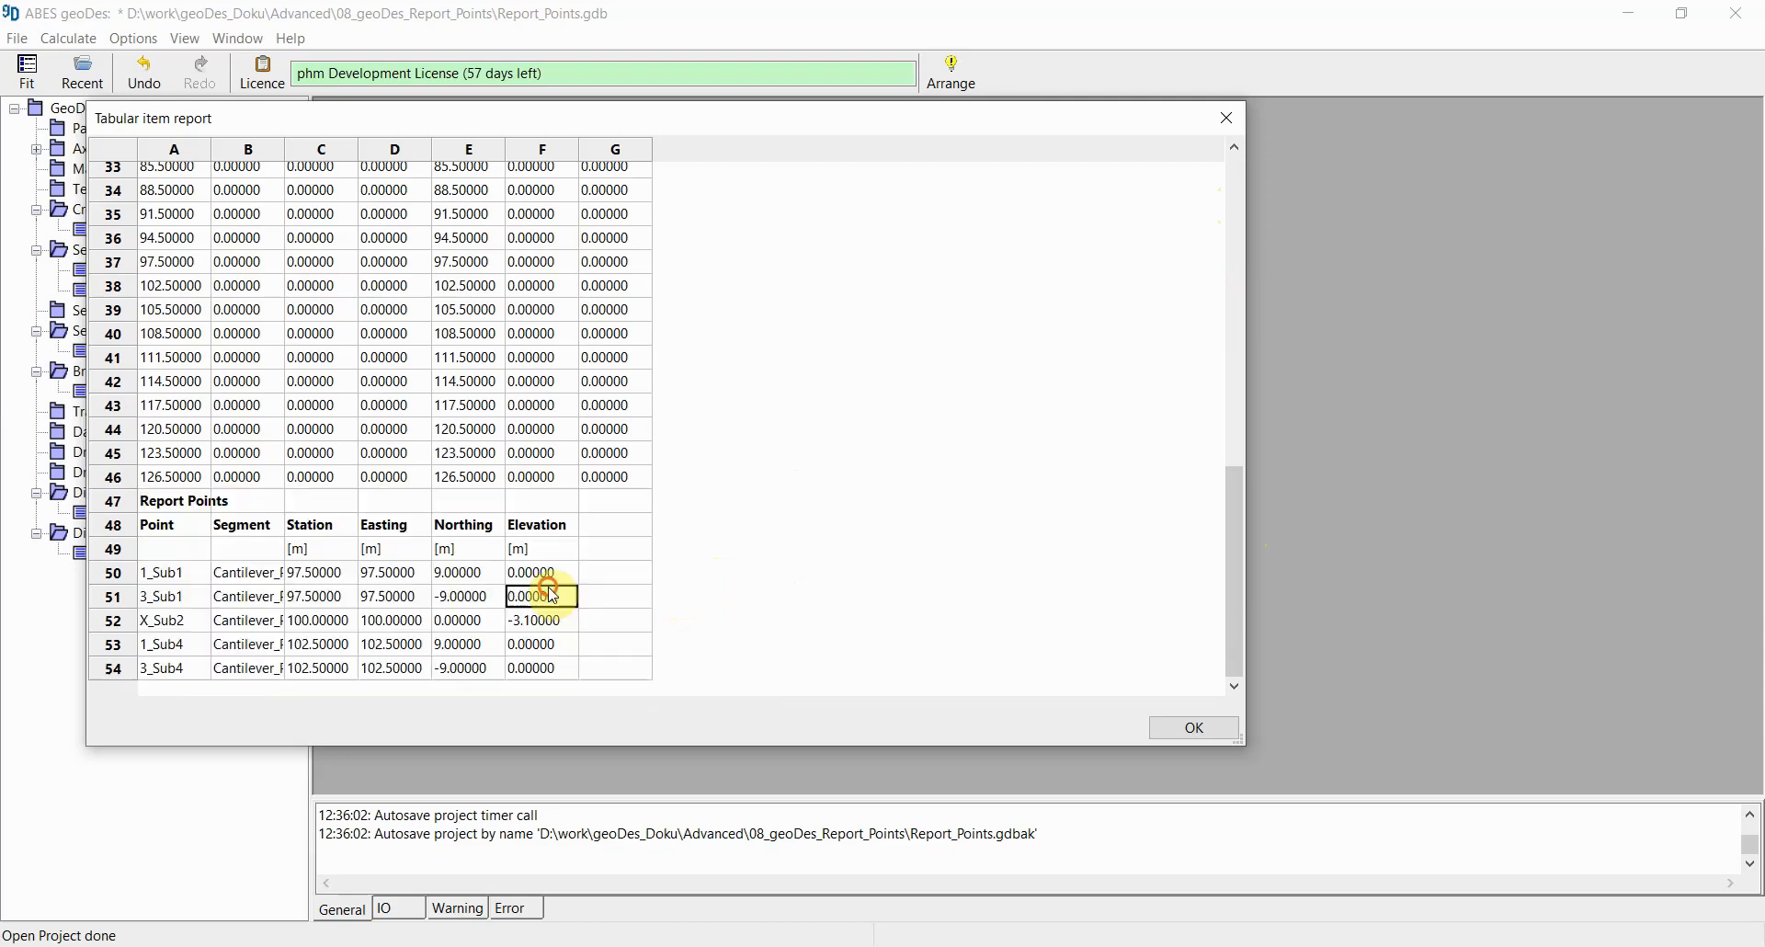
drag(159, 578, 162, 600)
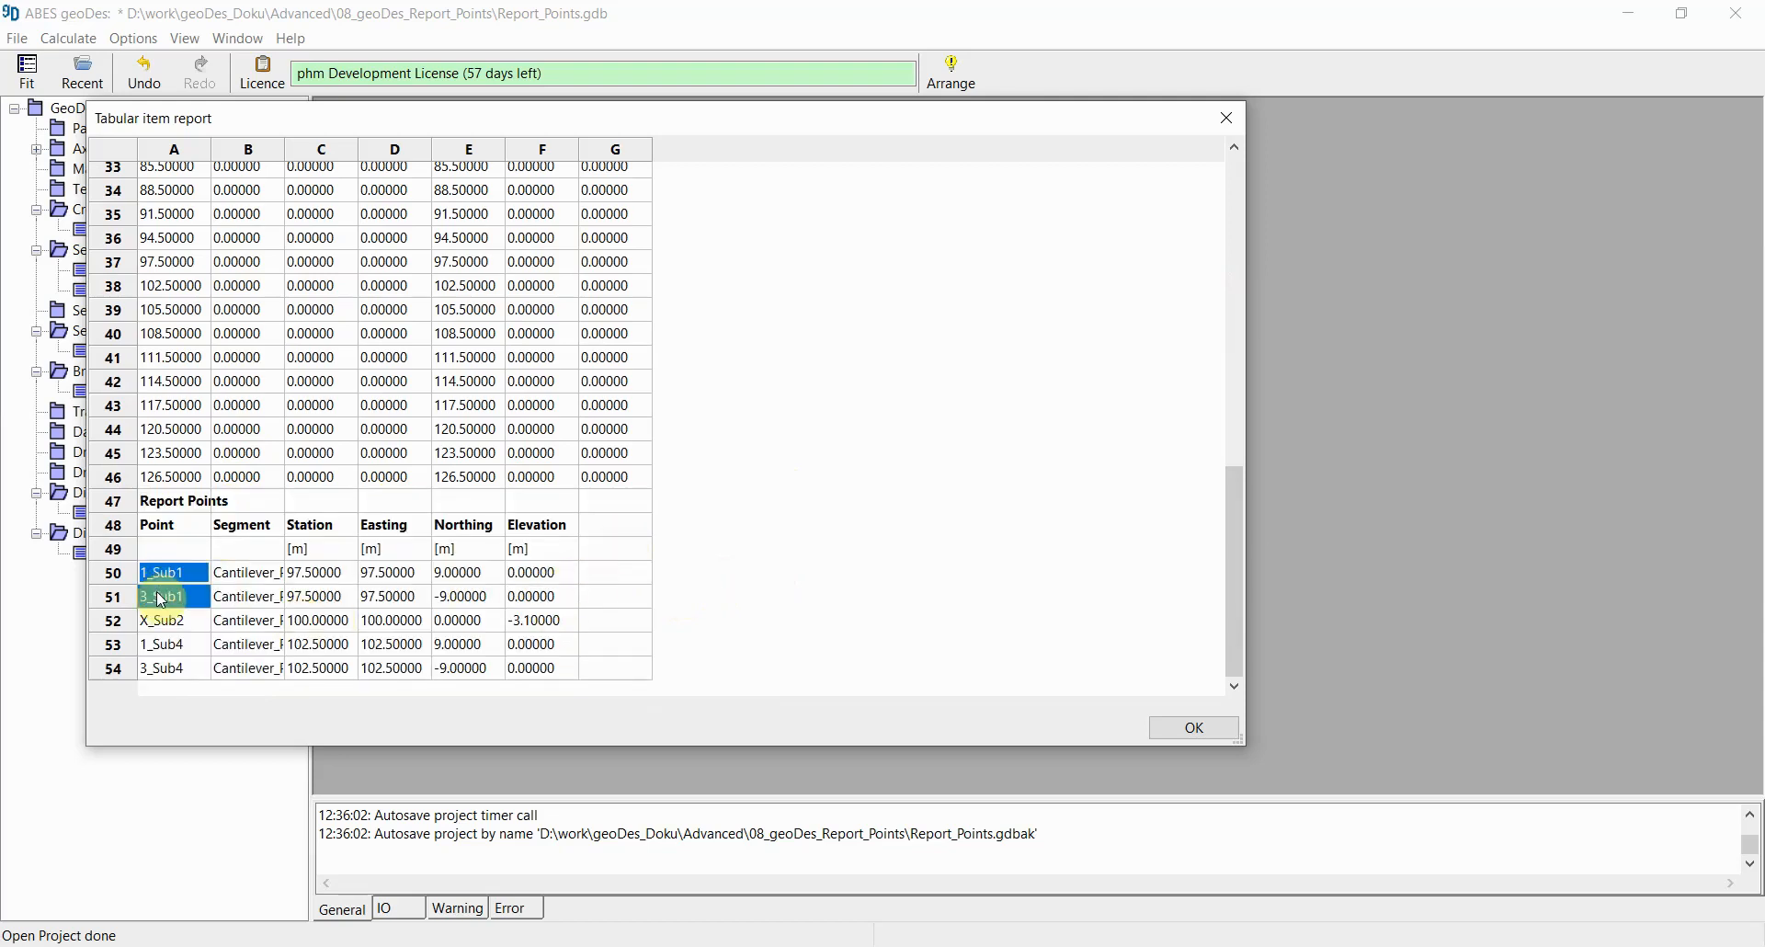
click(325, 573)
drag(326, 584, 328, 596)
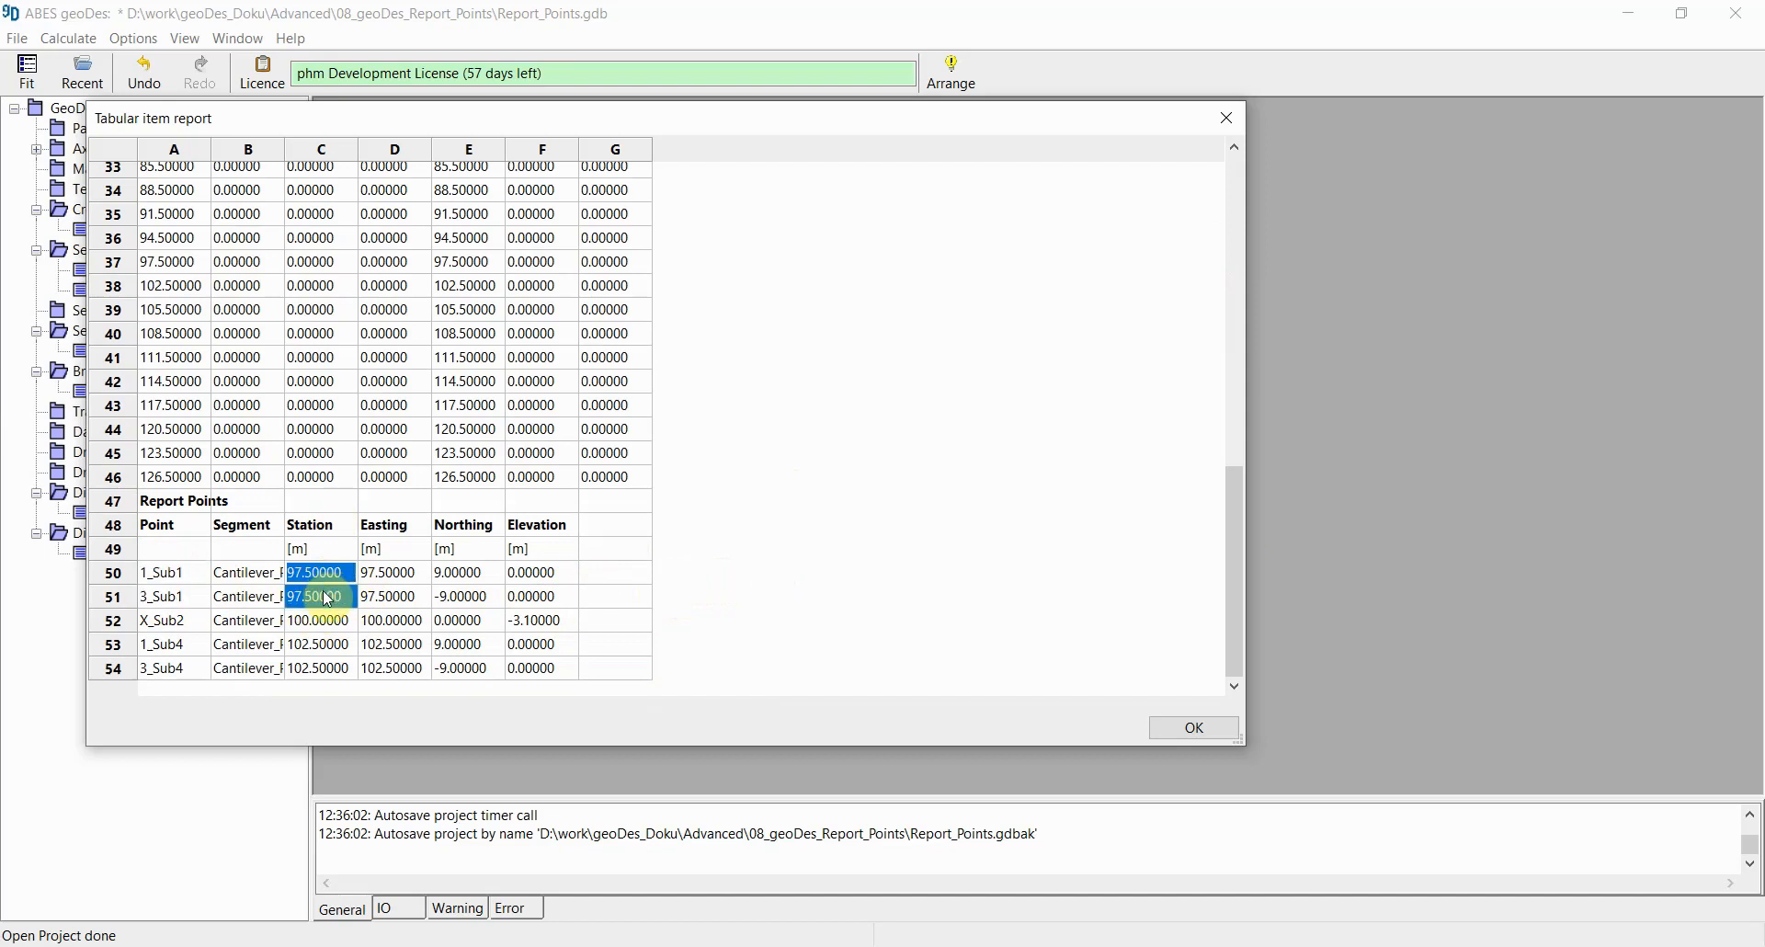
drag(327, 598, 547, 581)
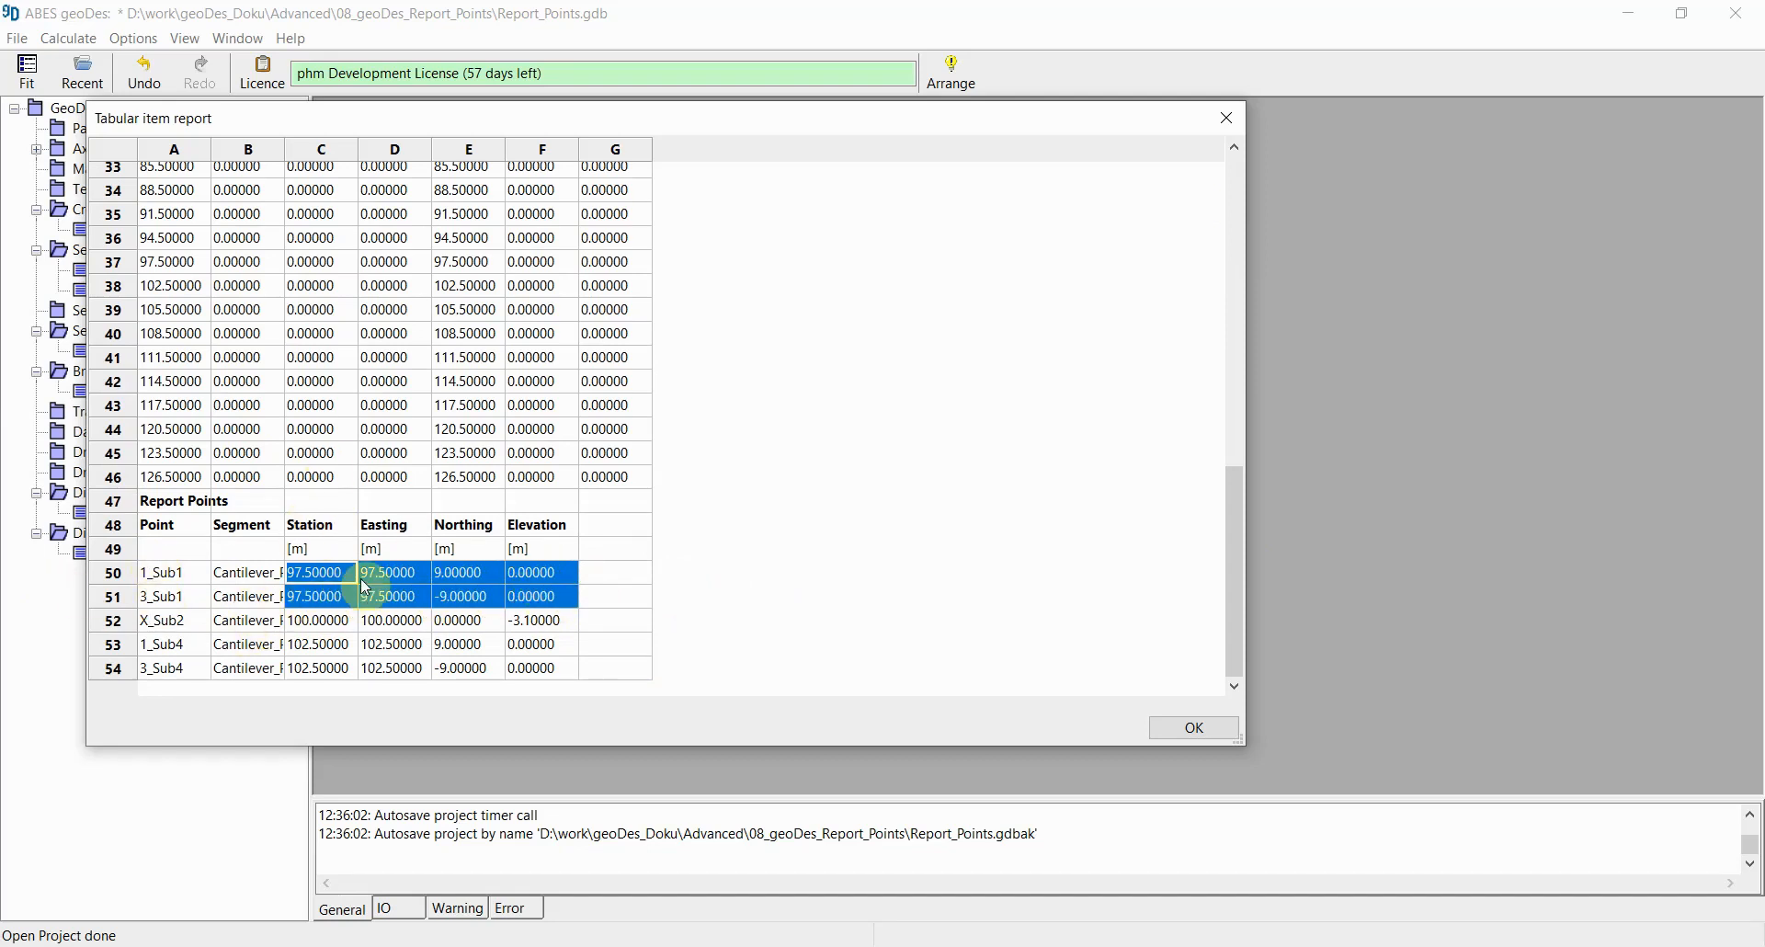
drag(379, 575, 518, 604)
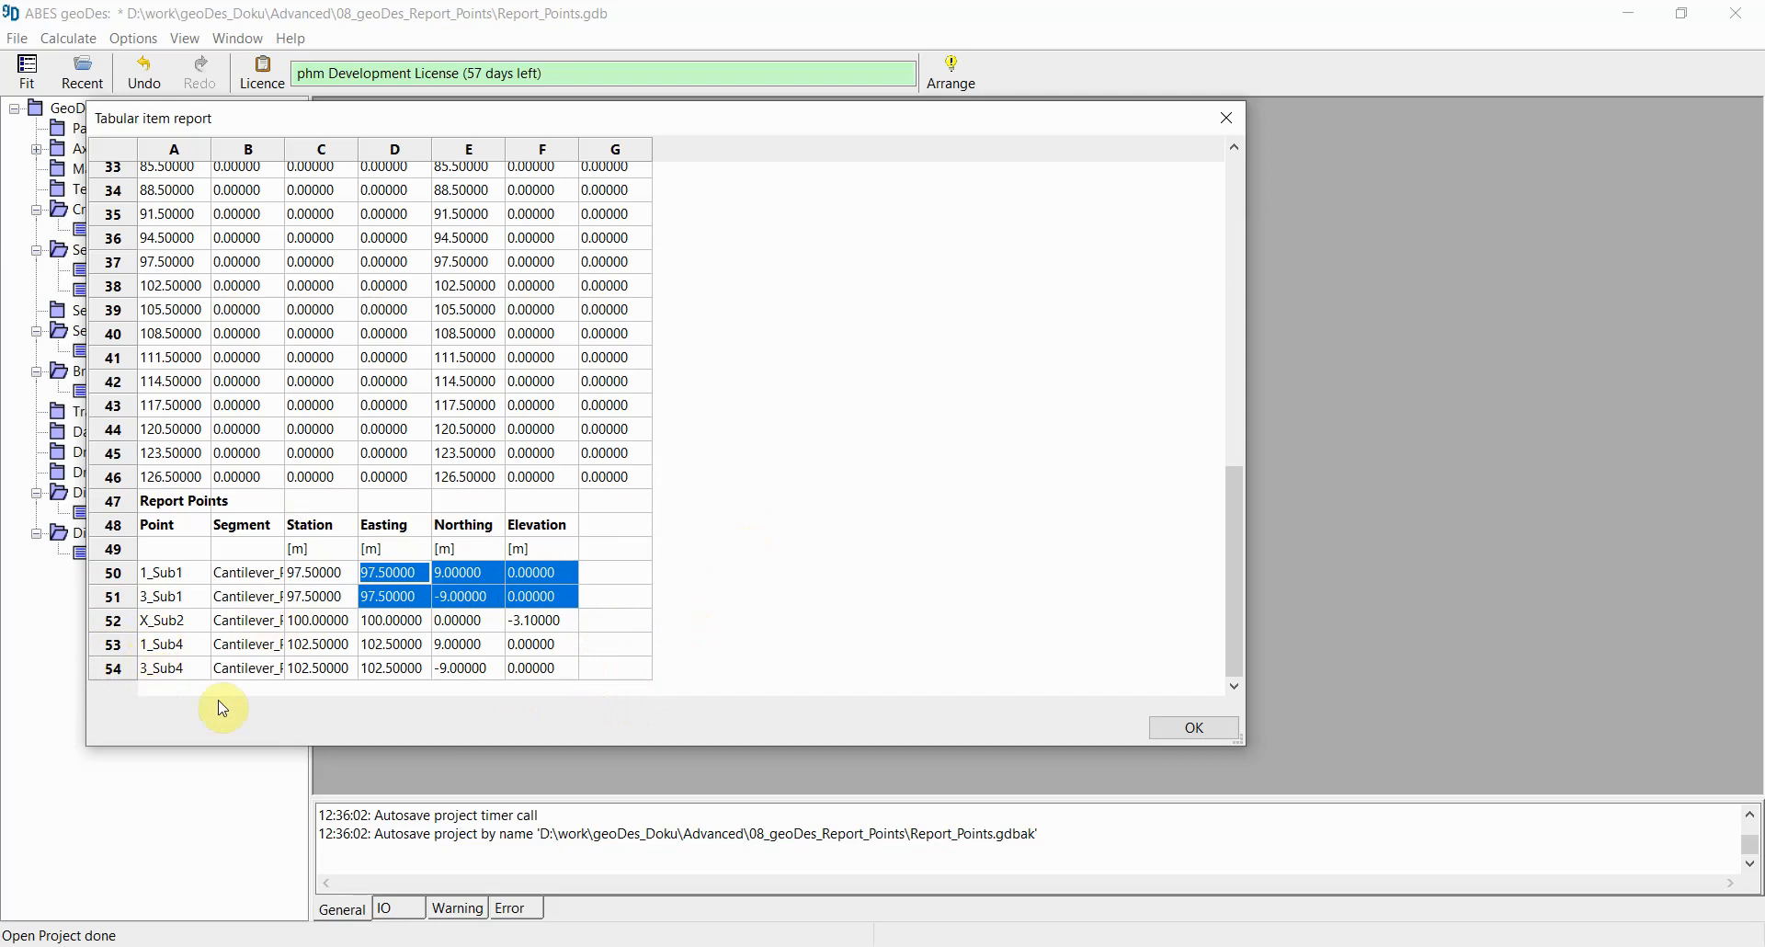
drag(184, 645, 191, 676)
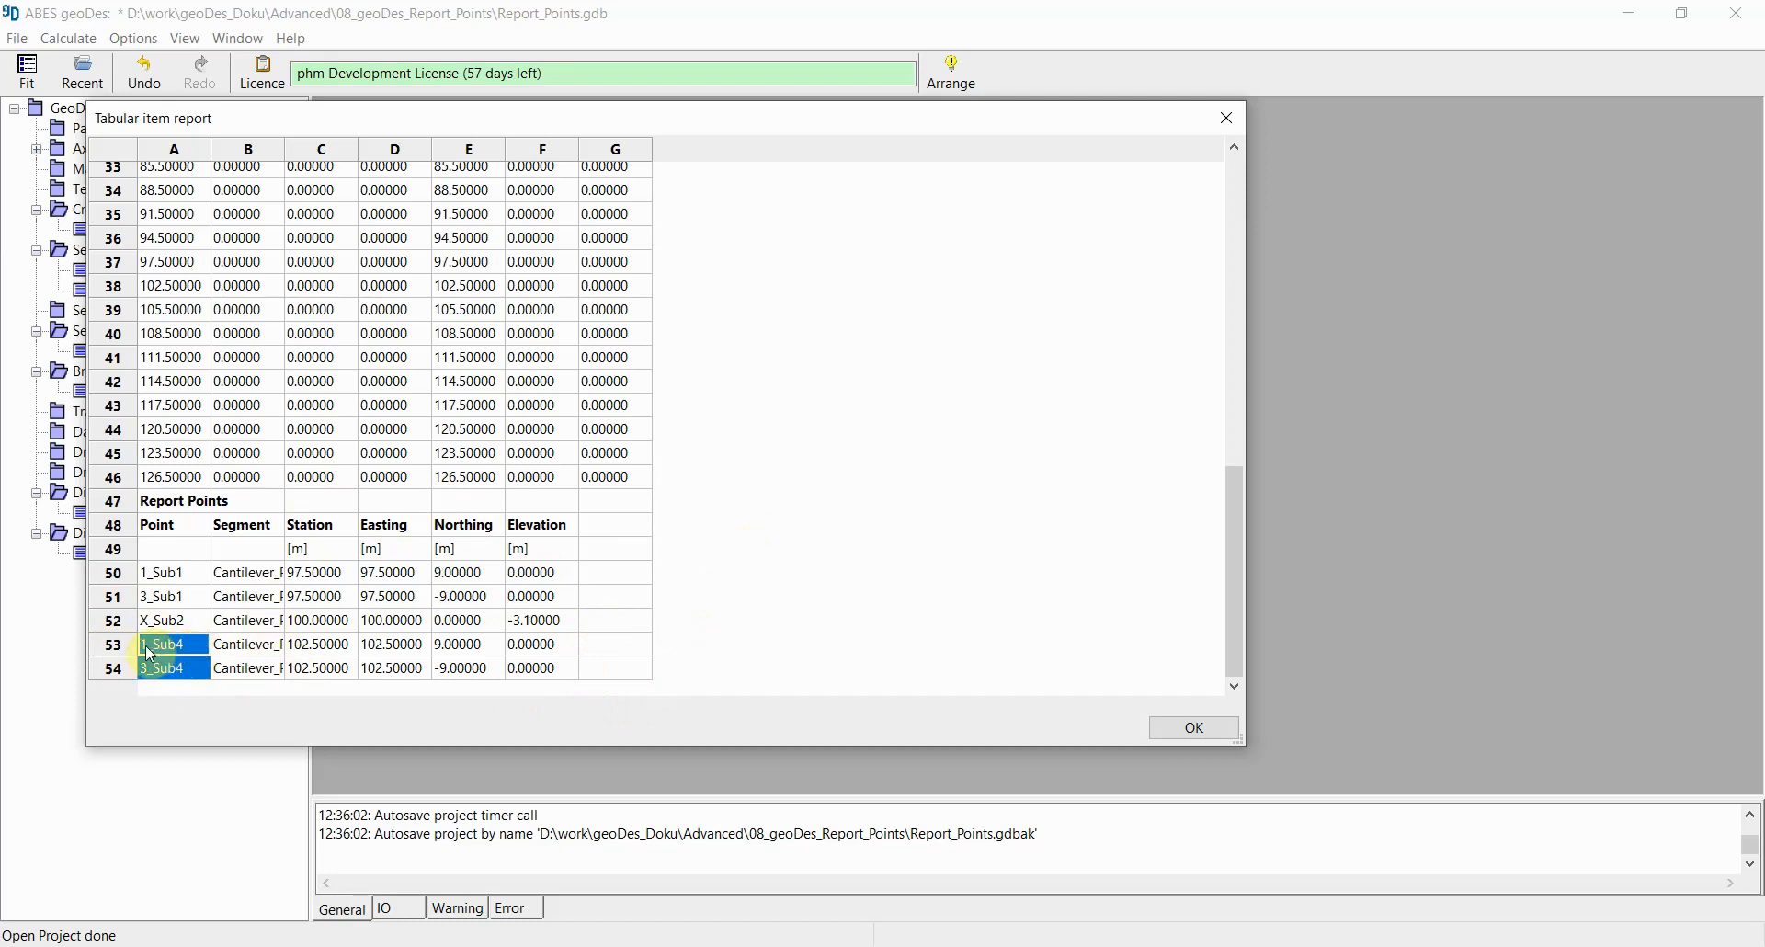
click(393, 651)
drag(312, 645, 317, 669)
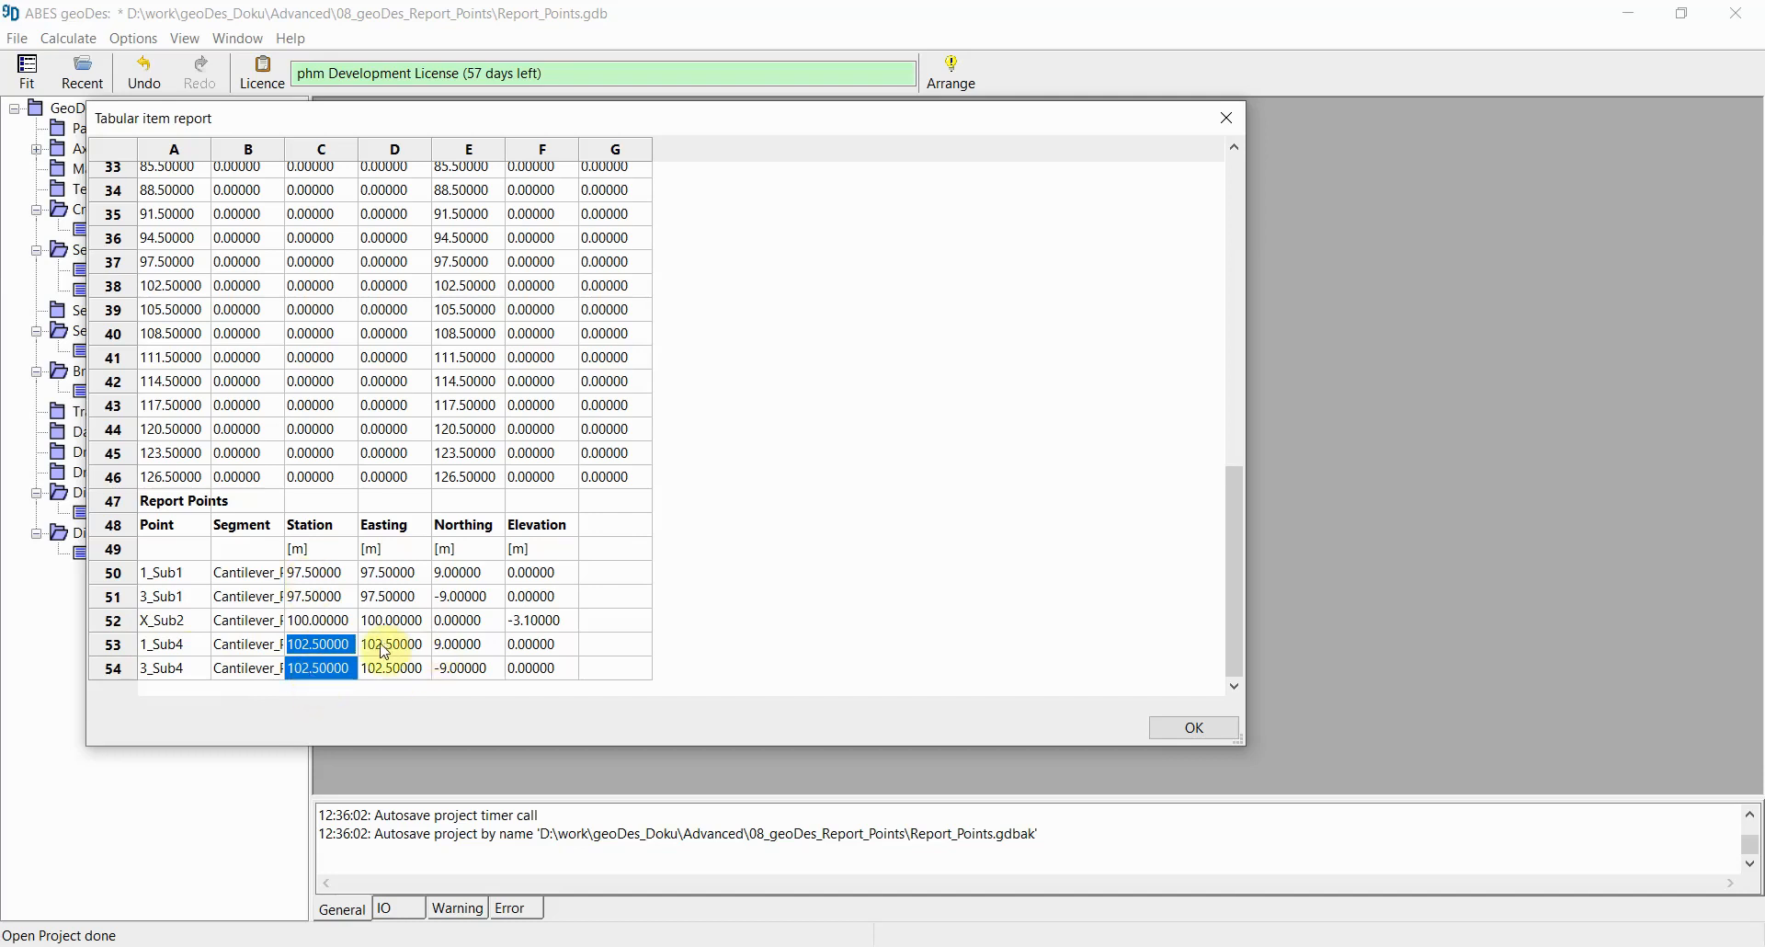
drag(389, 648, 551, 667)
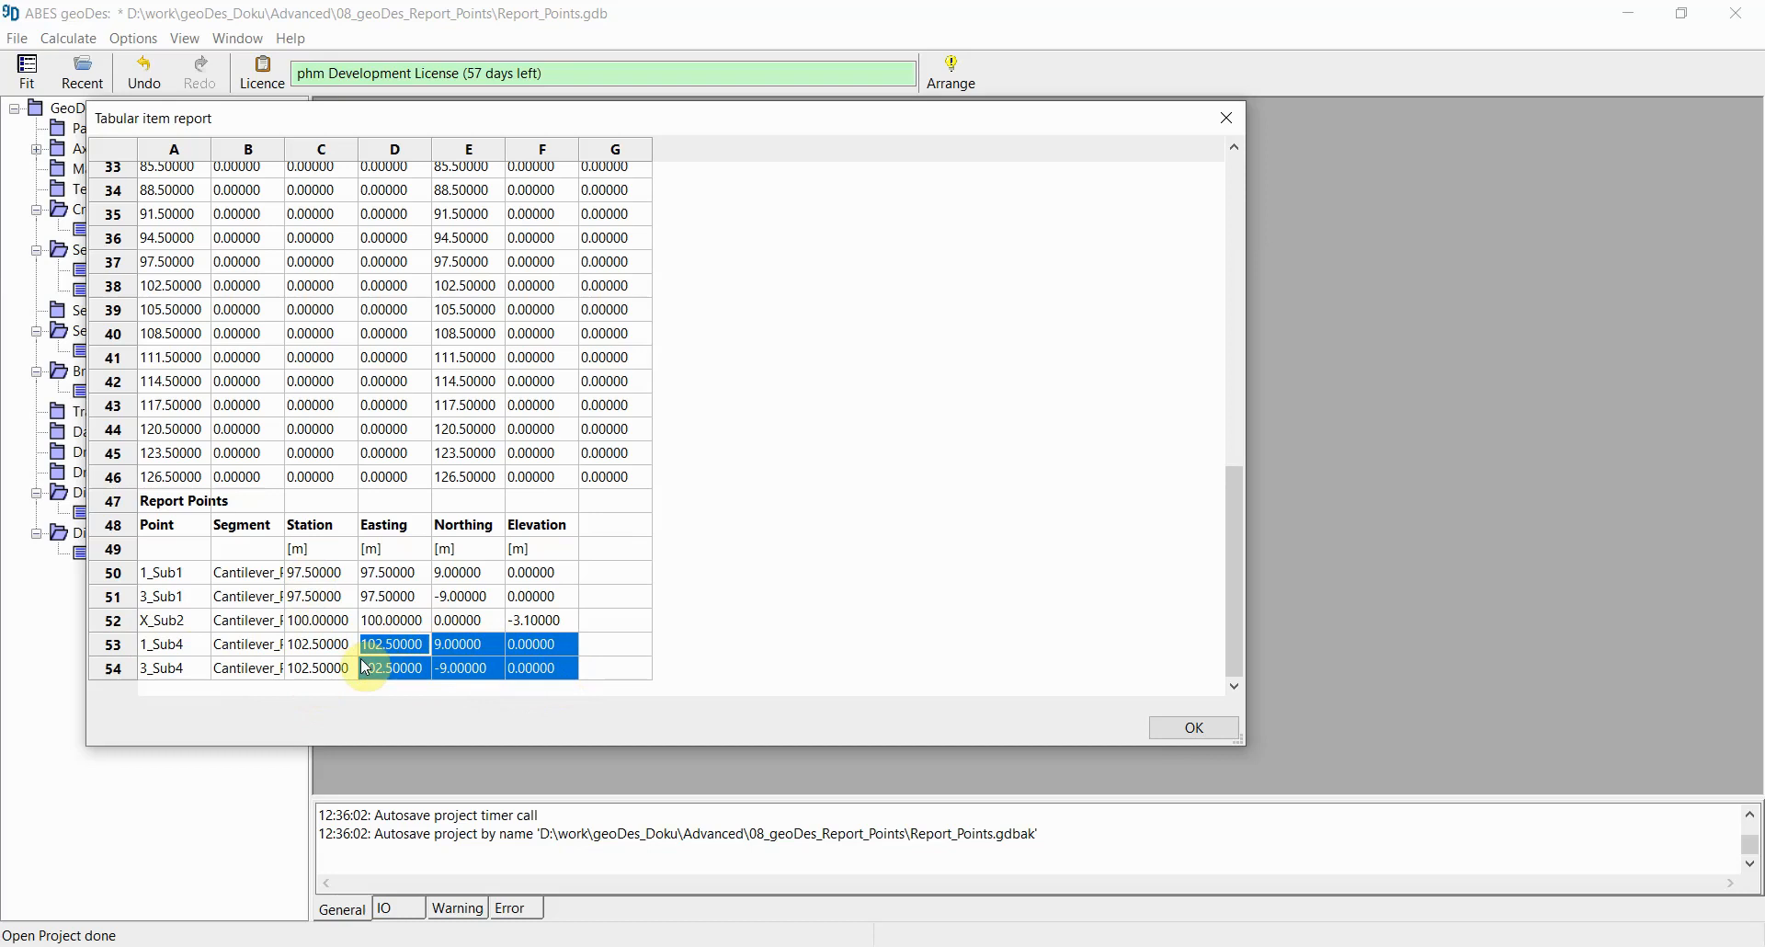
click(113, 621)
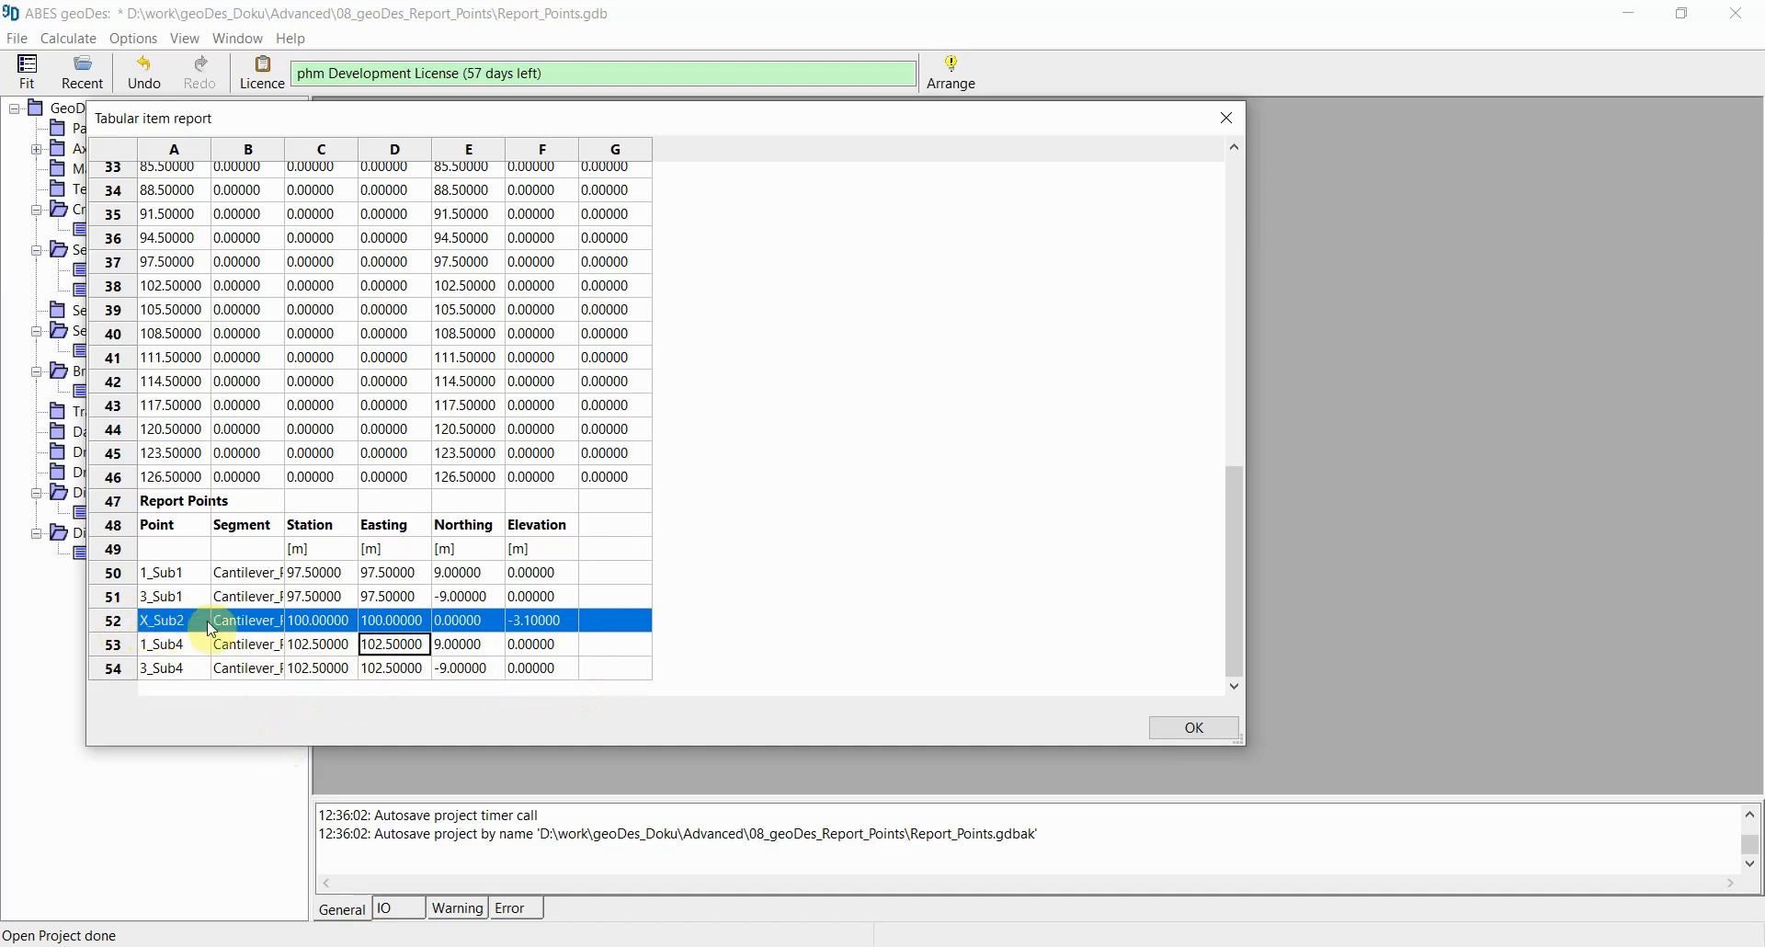
click(532, 622)
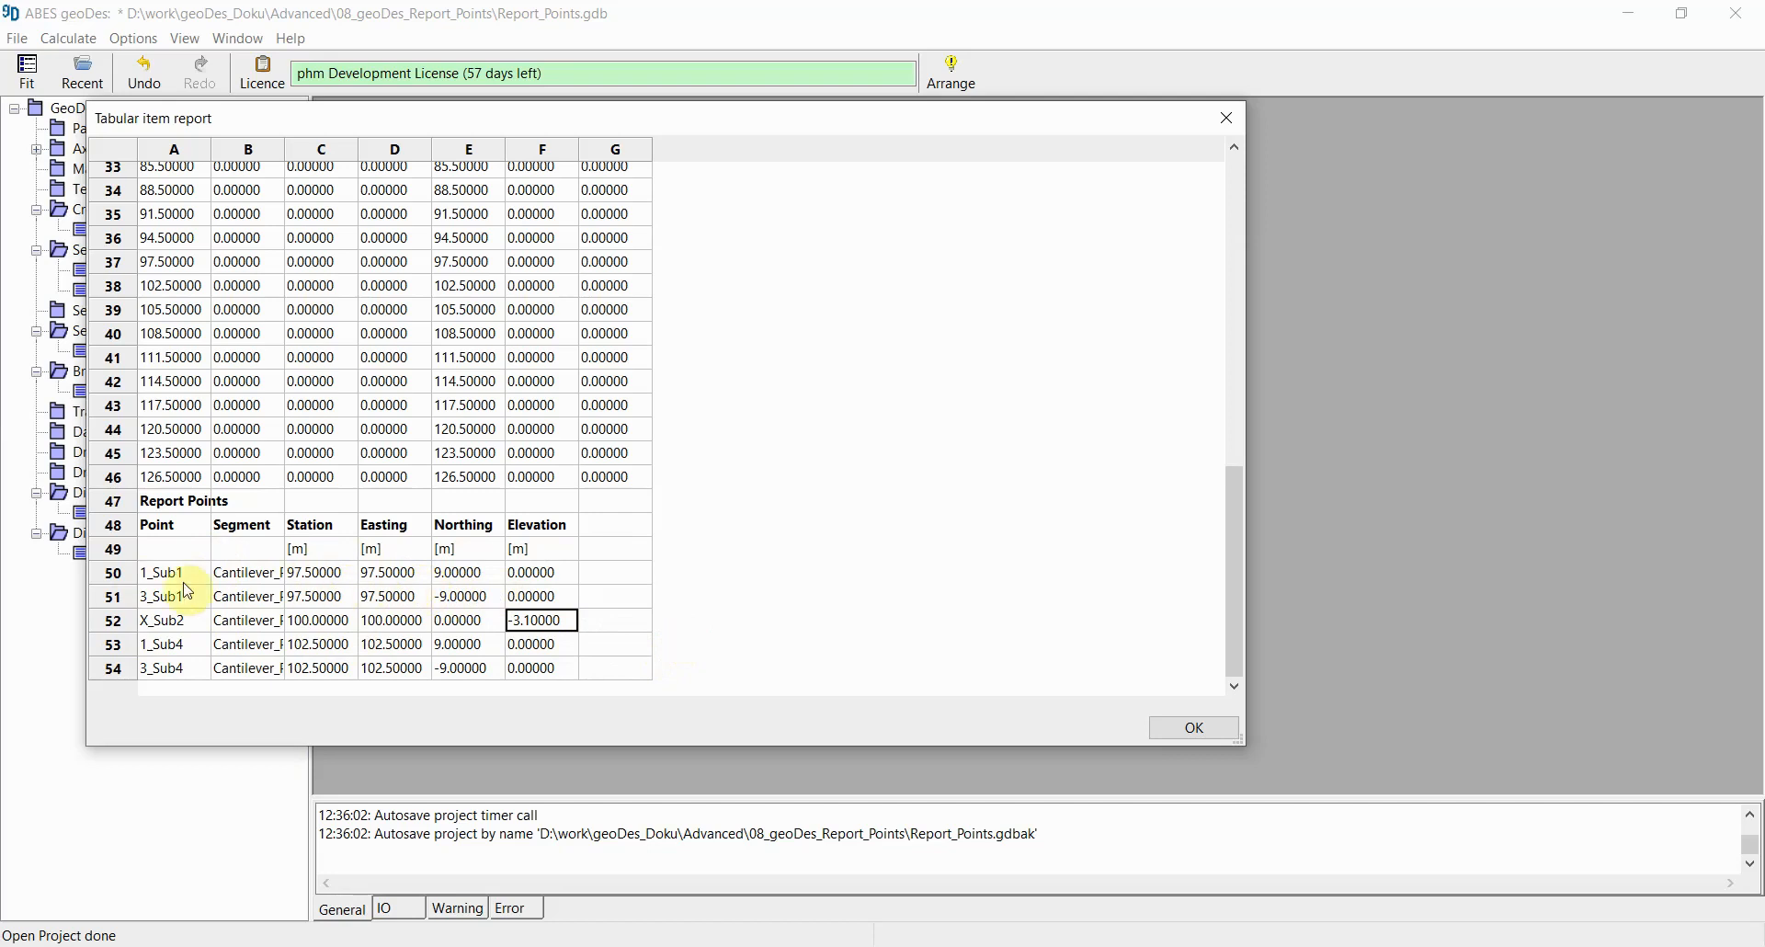
drag(284, 151, 449, 150)
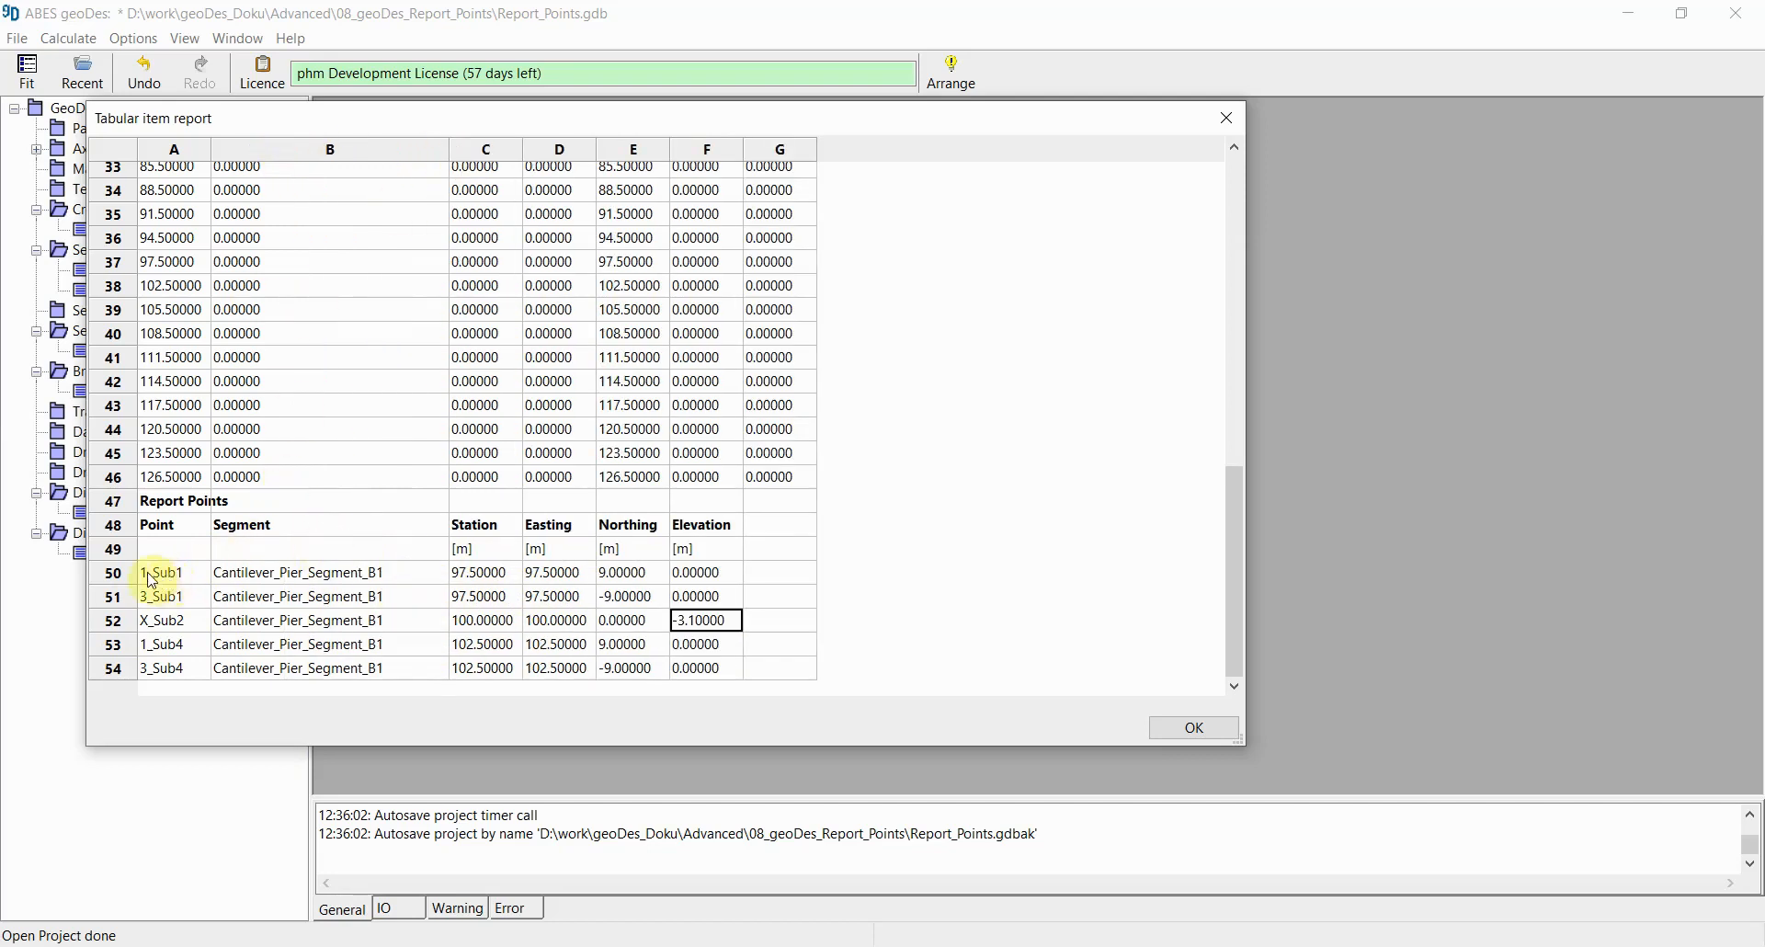
drag(173, 575, 169, 669)
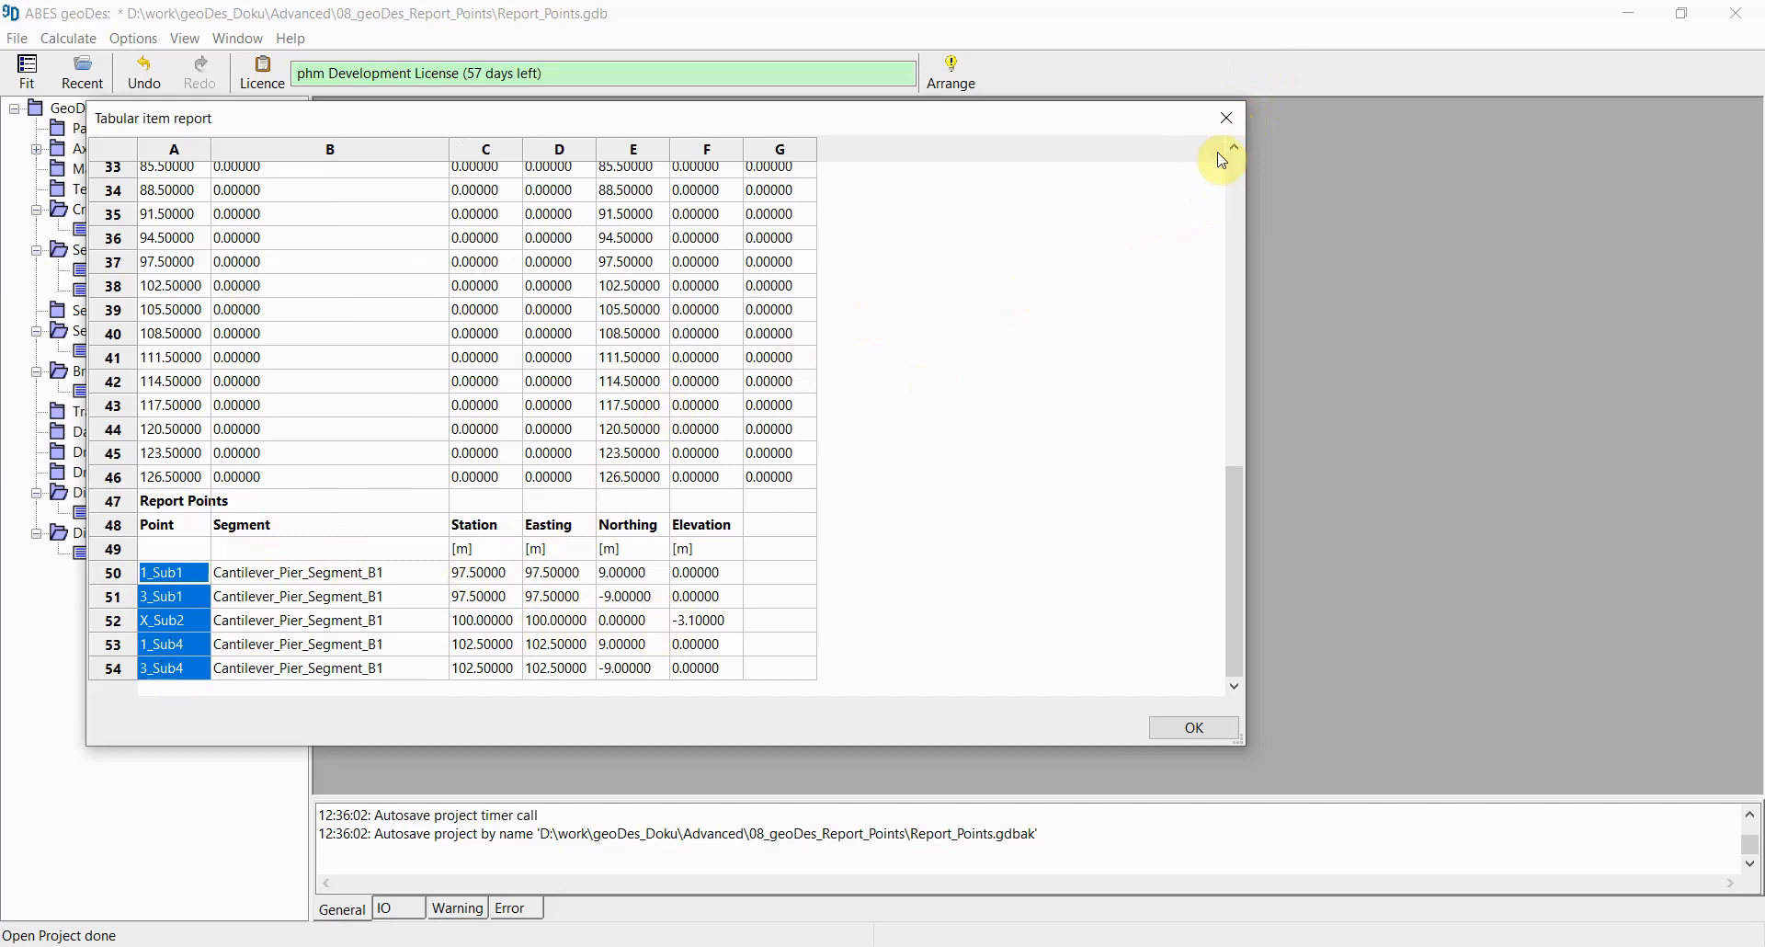
click(1227, 122)
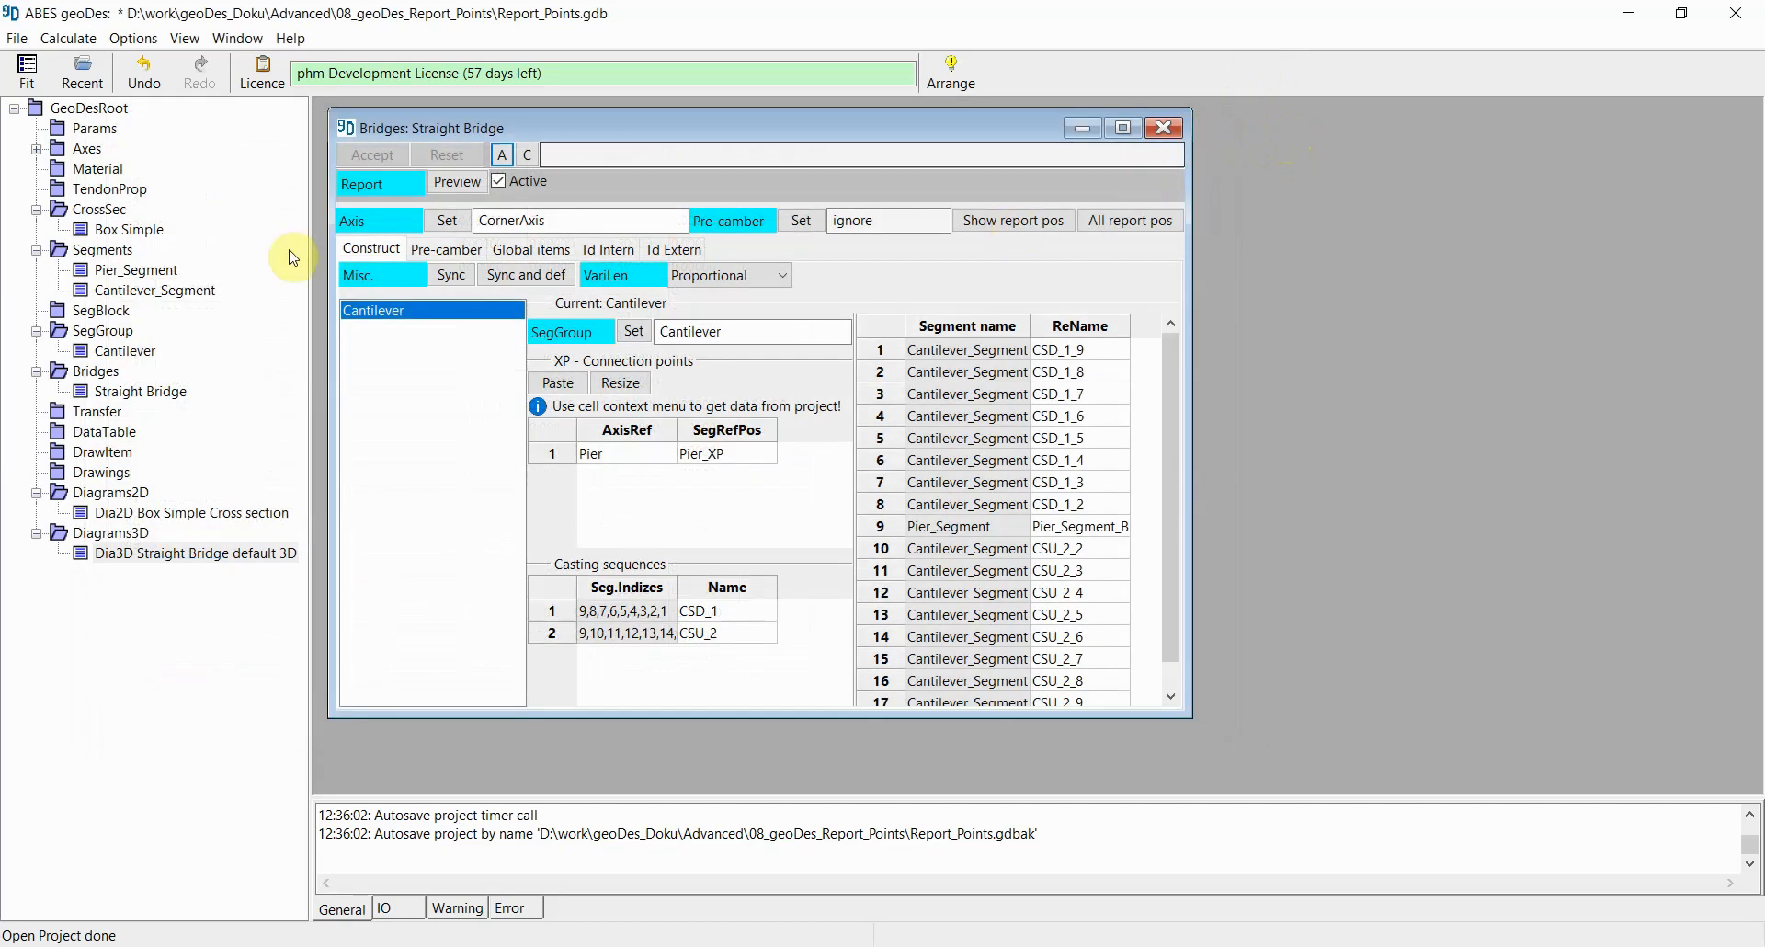
Step: Open the project report preview and examine the Report Points table on its last page, then close it
click(19, 38)
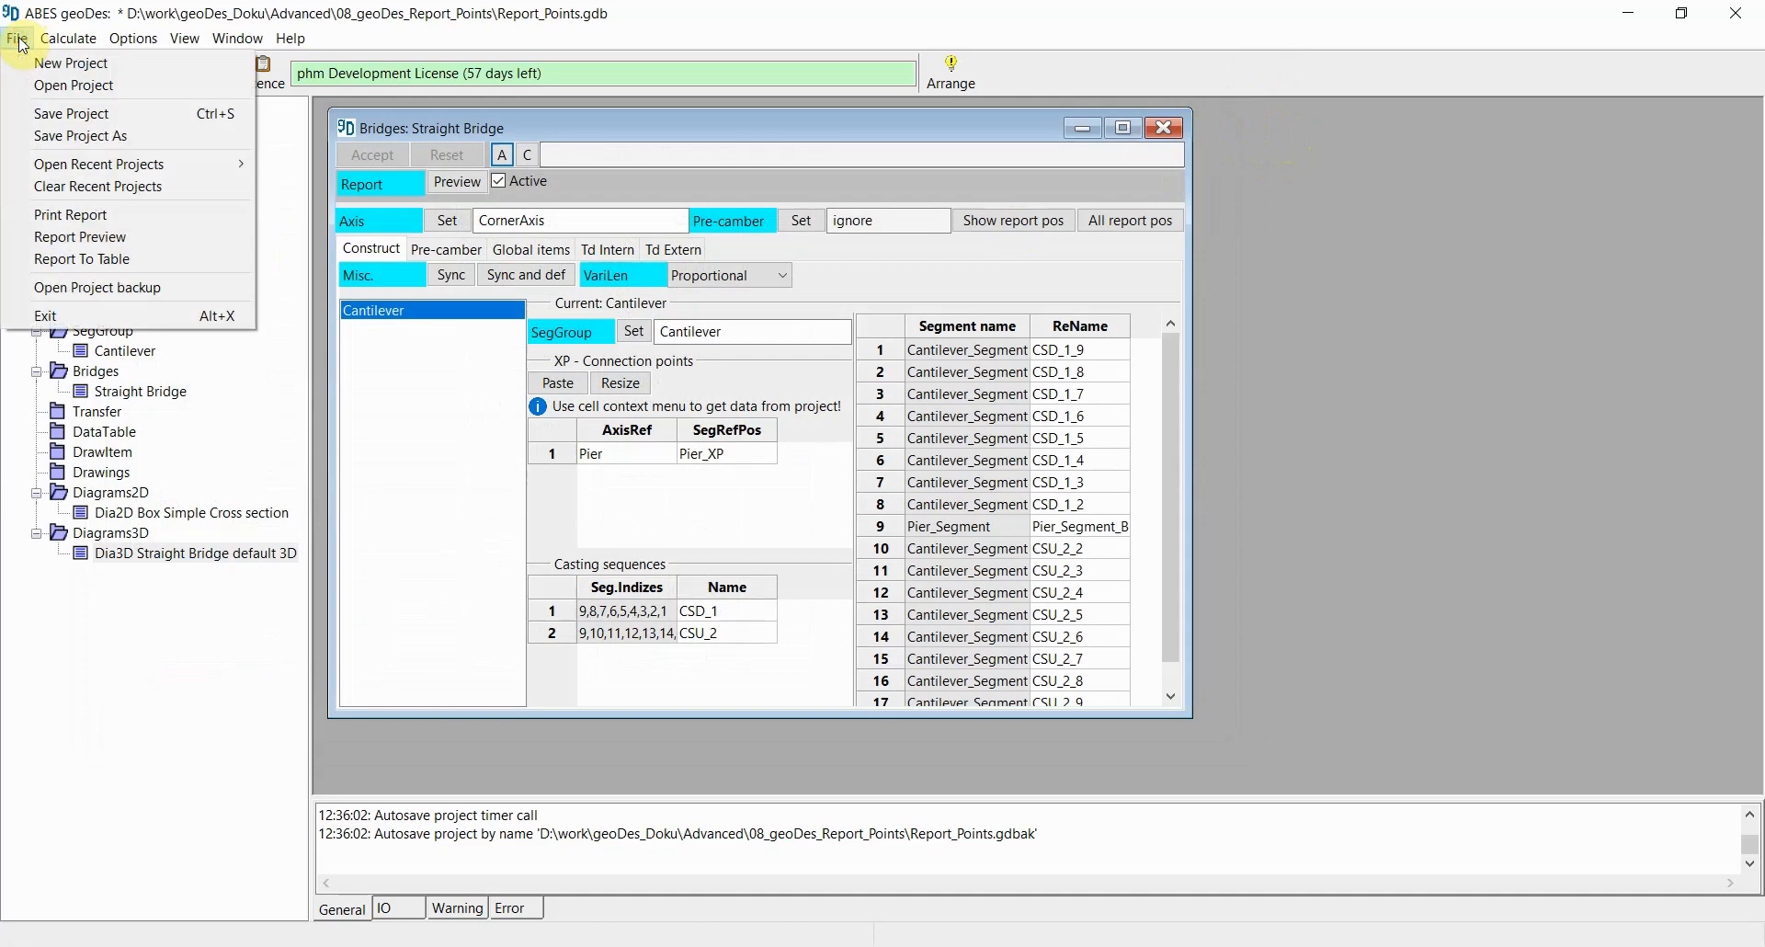
click(136, 236)
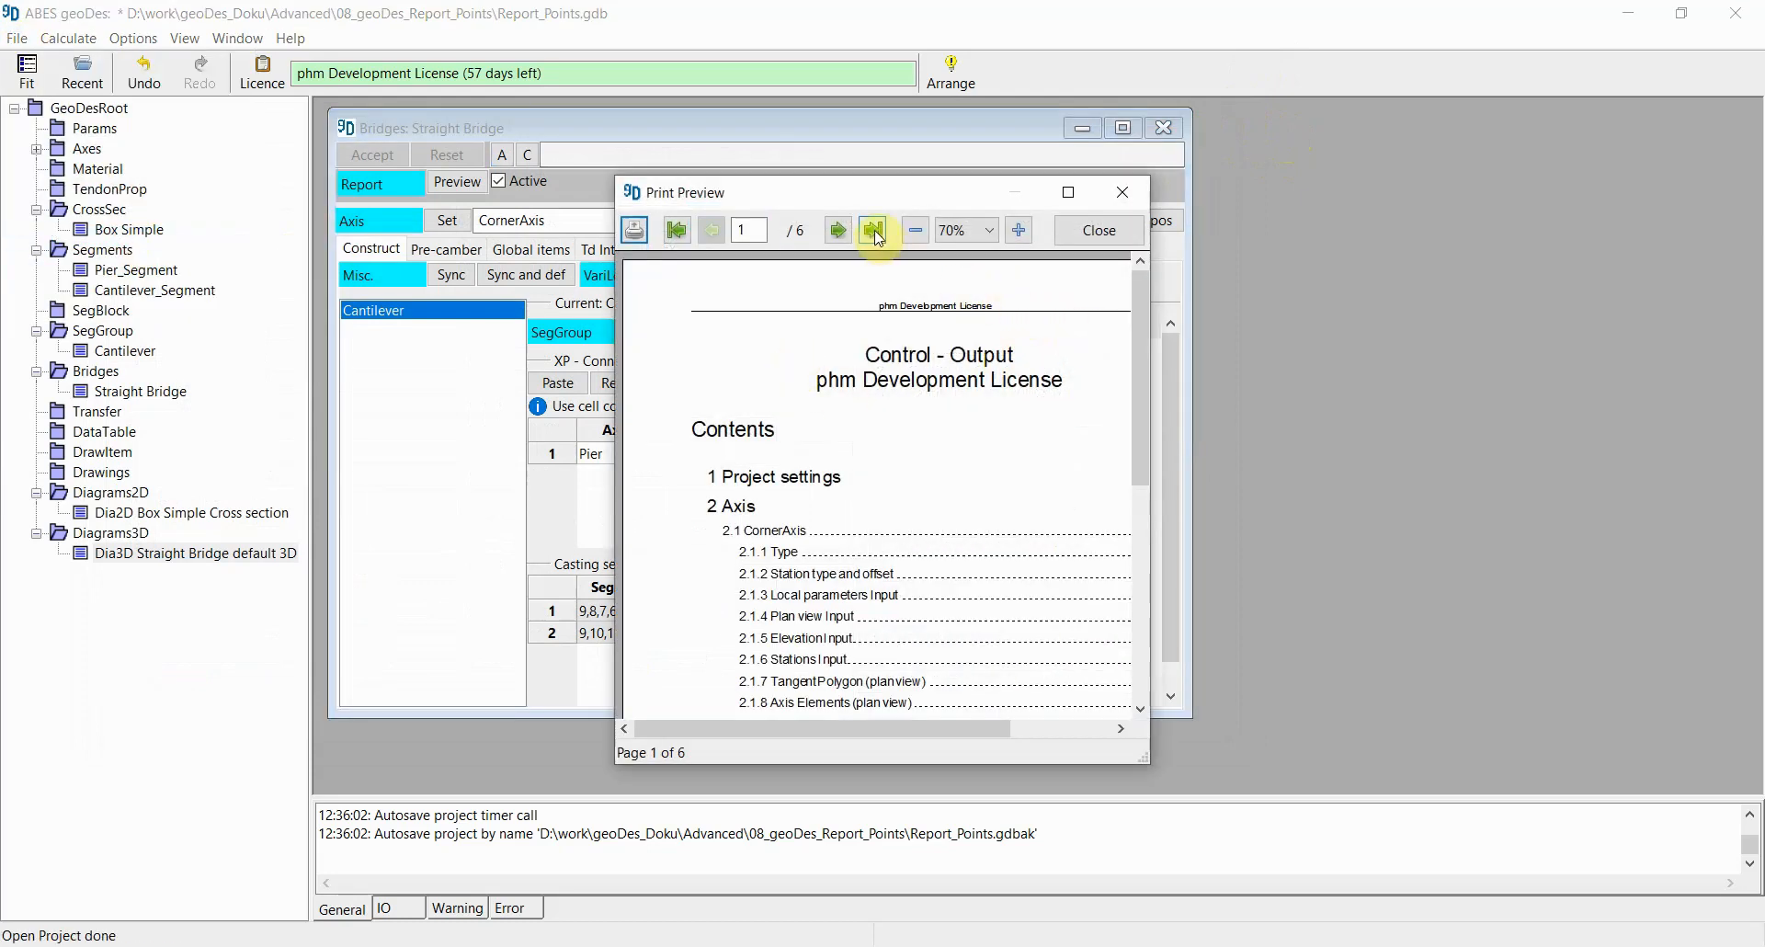
click(874, 231)
drag(1145, 755, 1329, 819)
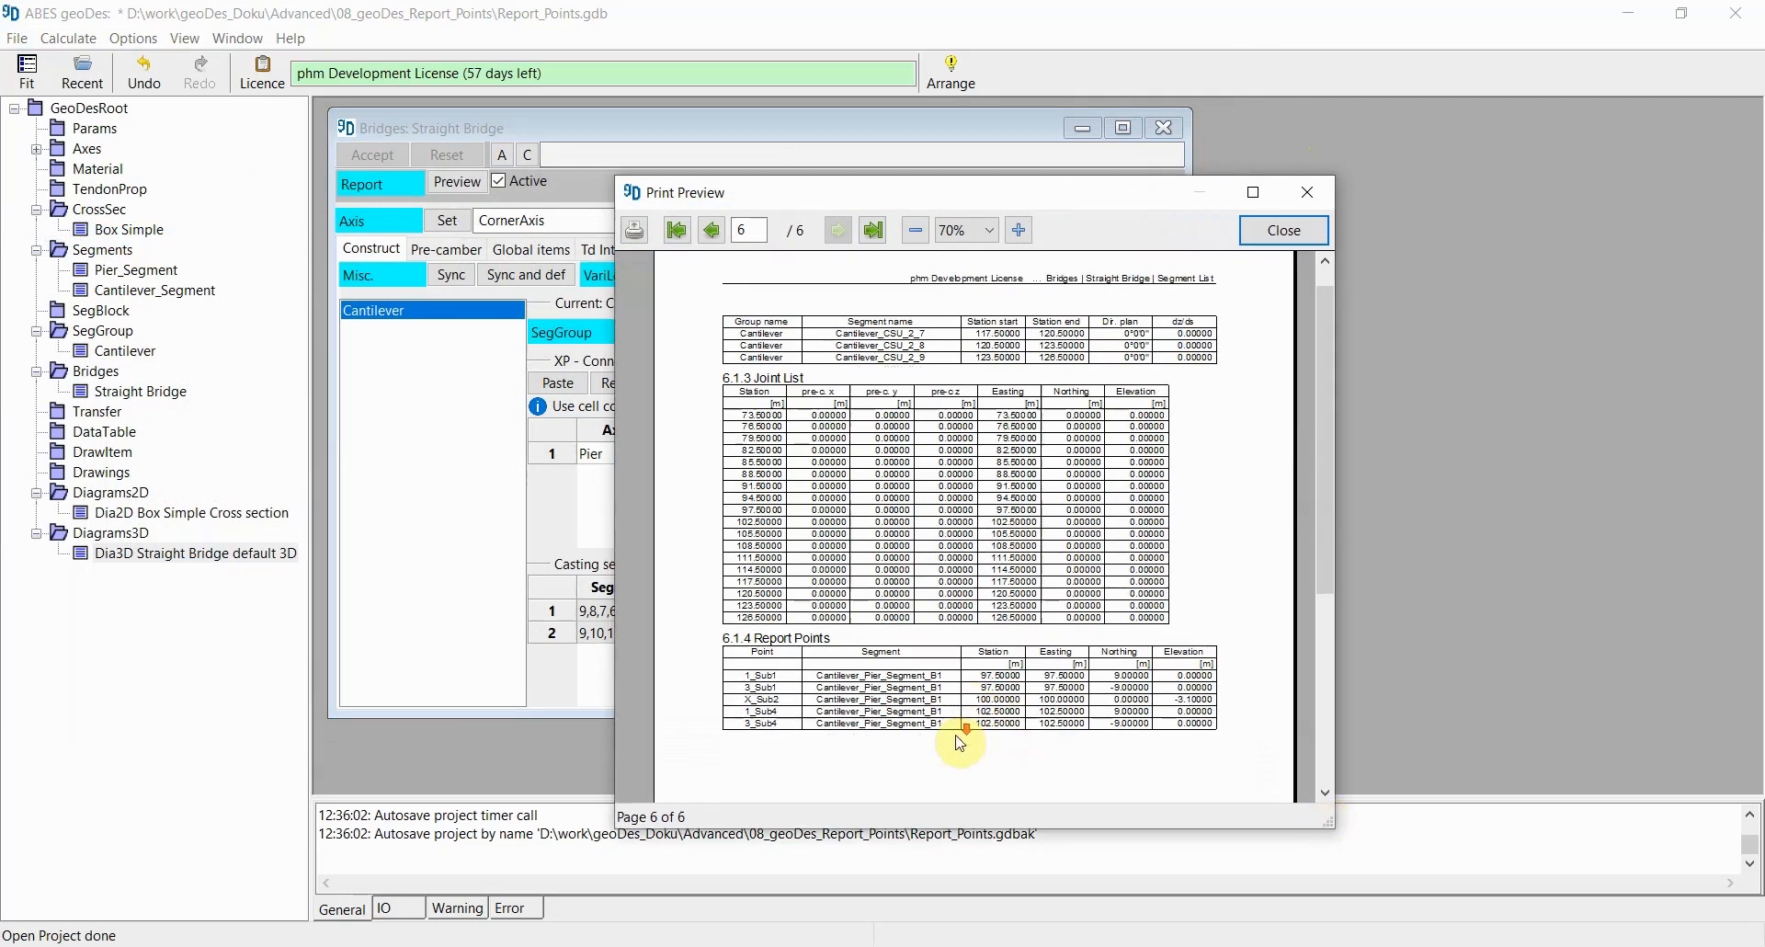
scroll(960, 743, down, 2)
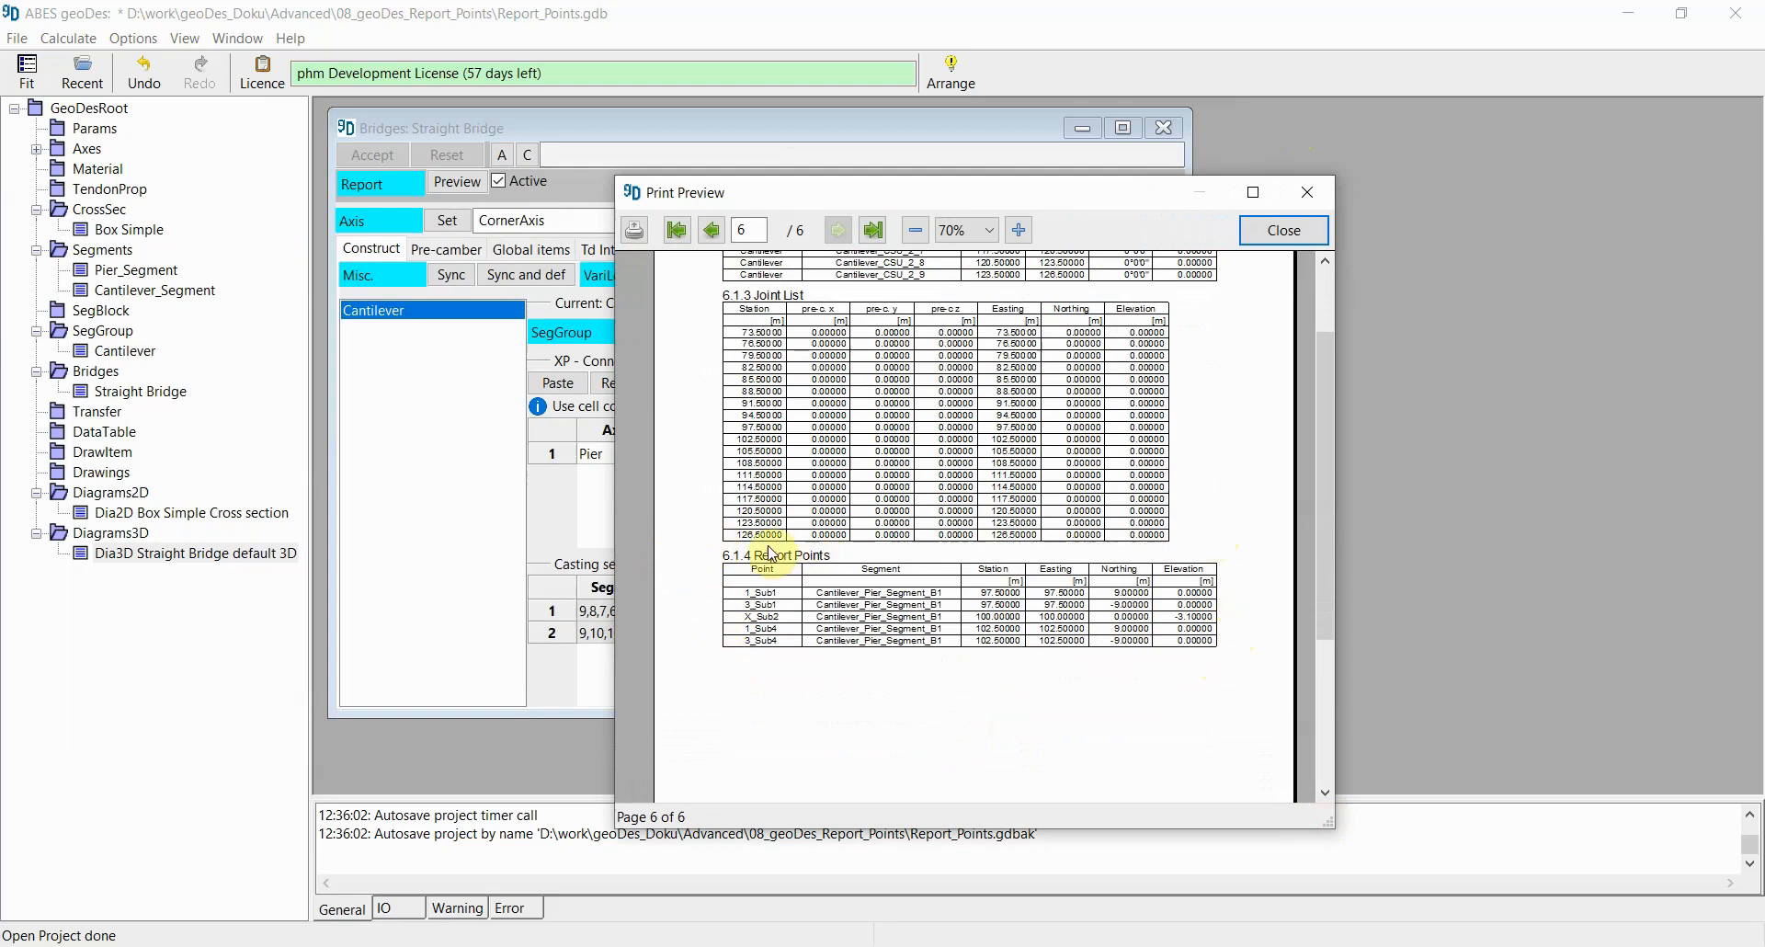
click(1313, 192)
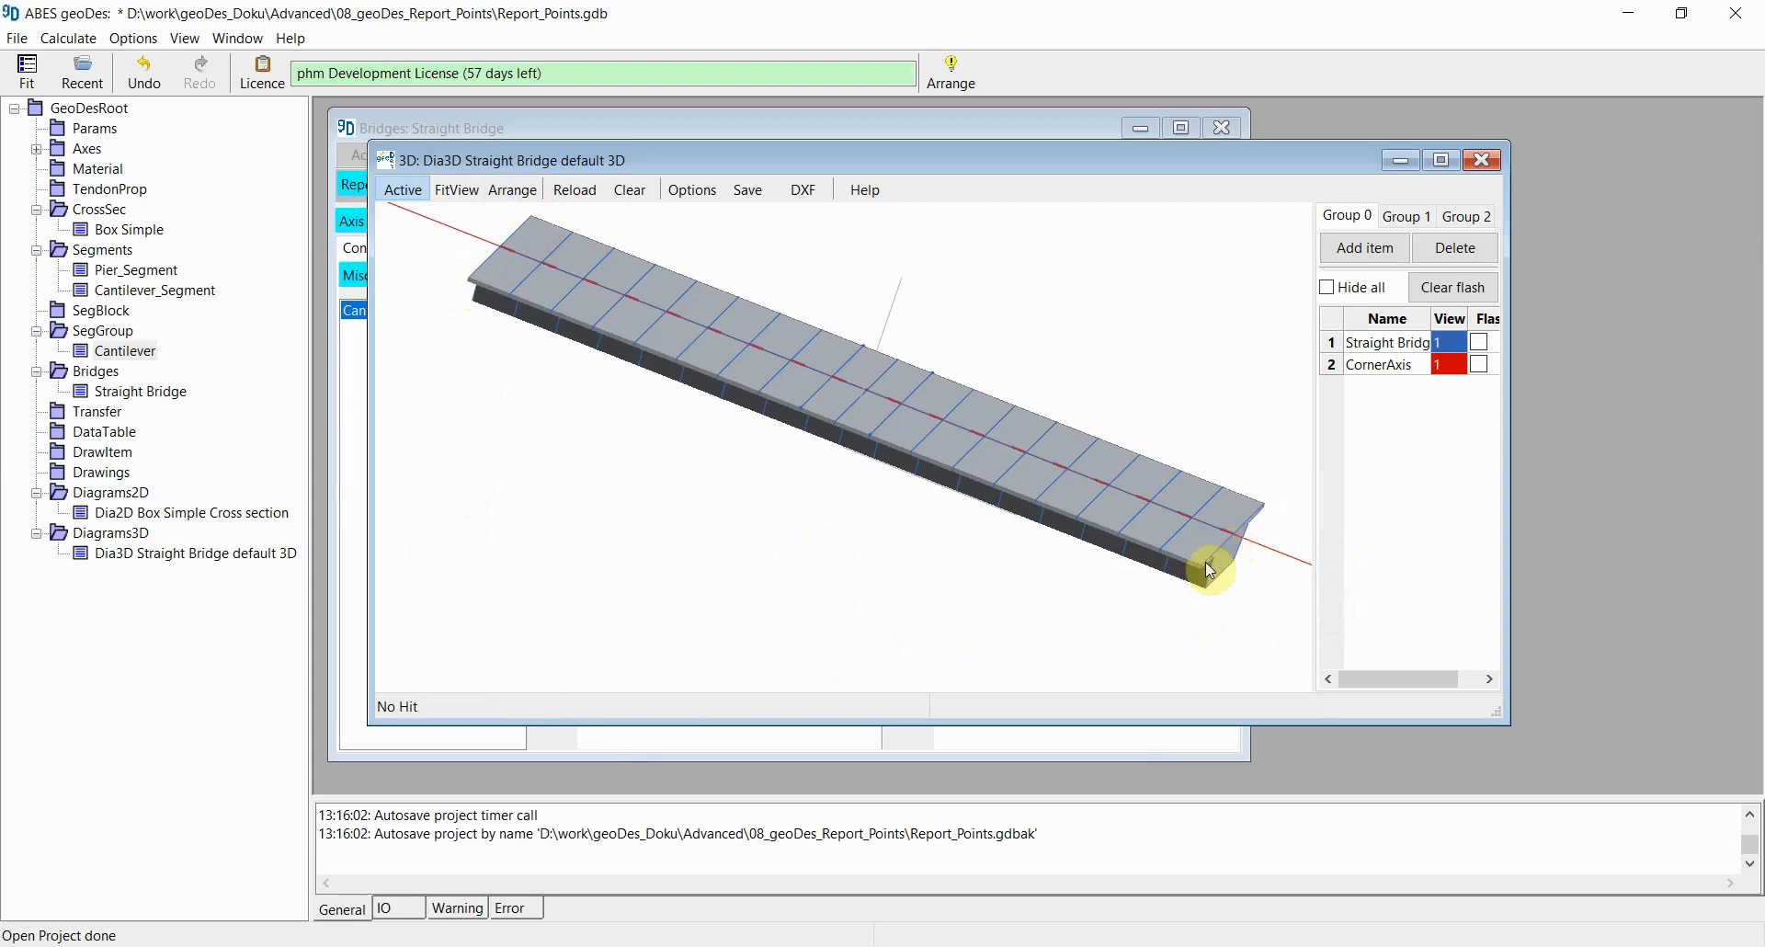
Step: Open Cantilever_Segment's report points, mark points 1 and 3 as used at start and end, name them, and accept
click(824, 498)
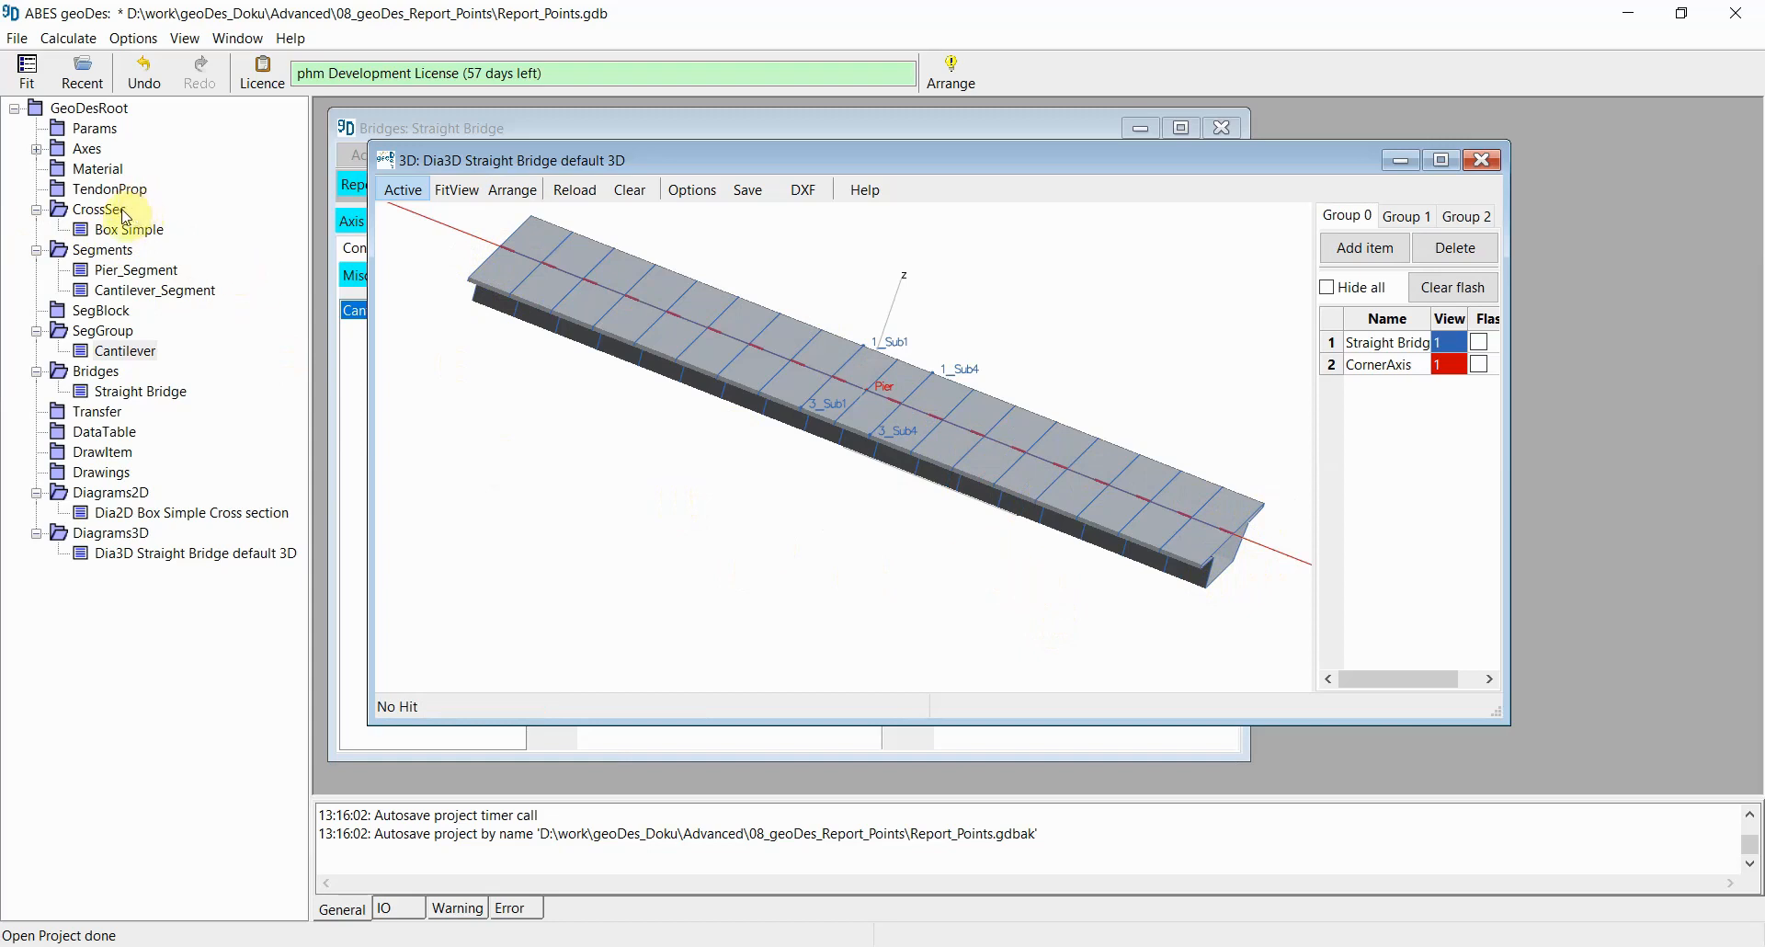
double_click(127, 292)
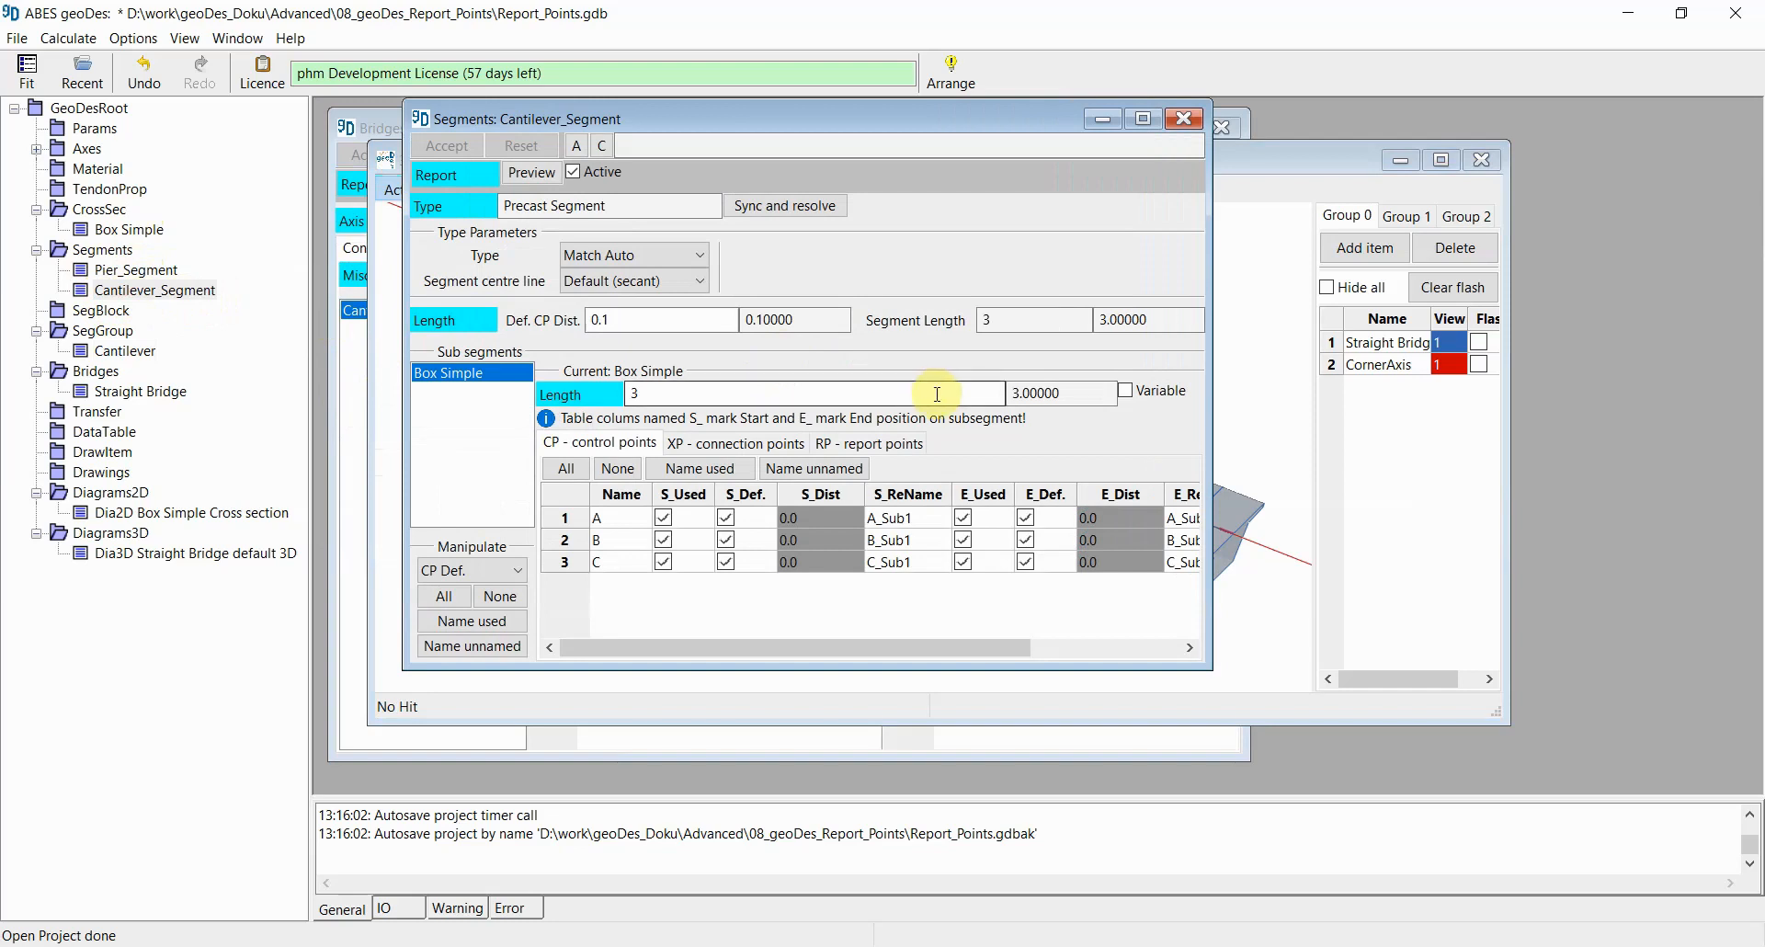
click(869, 445)
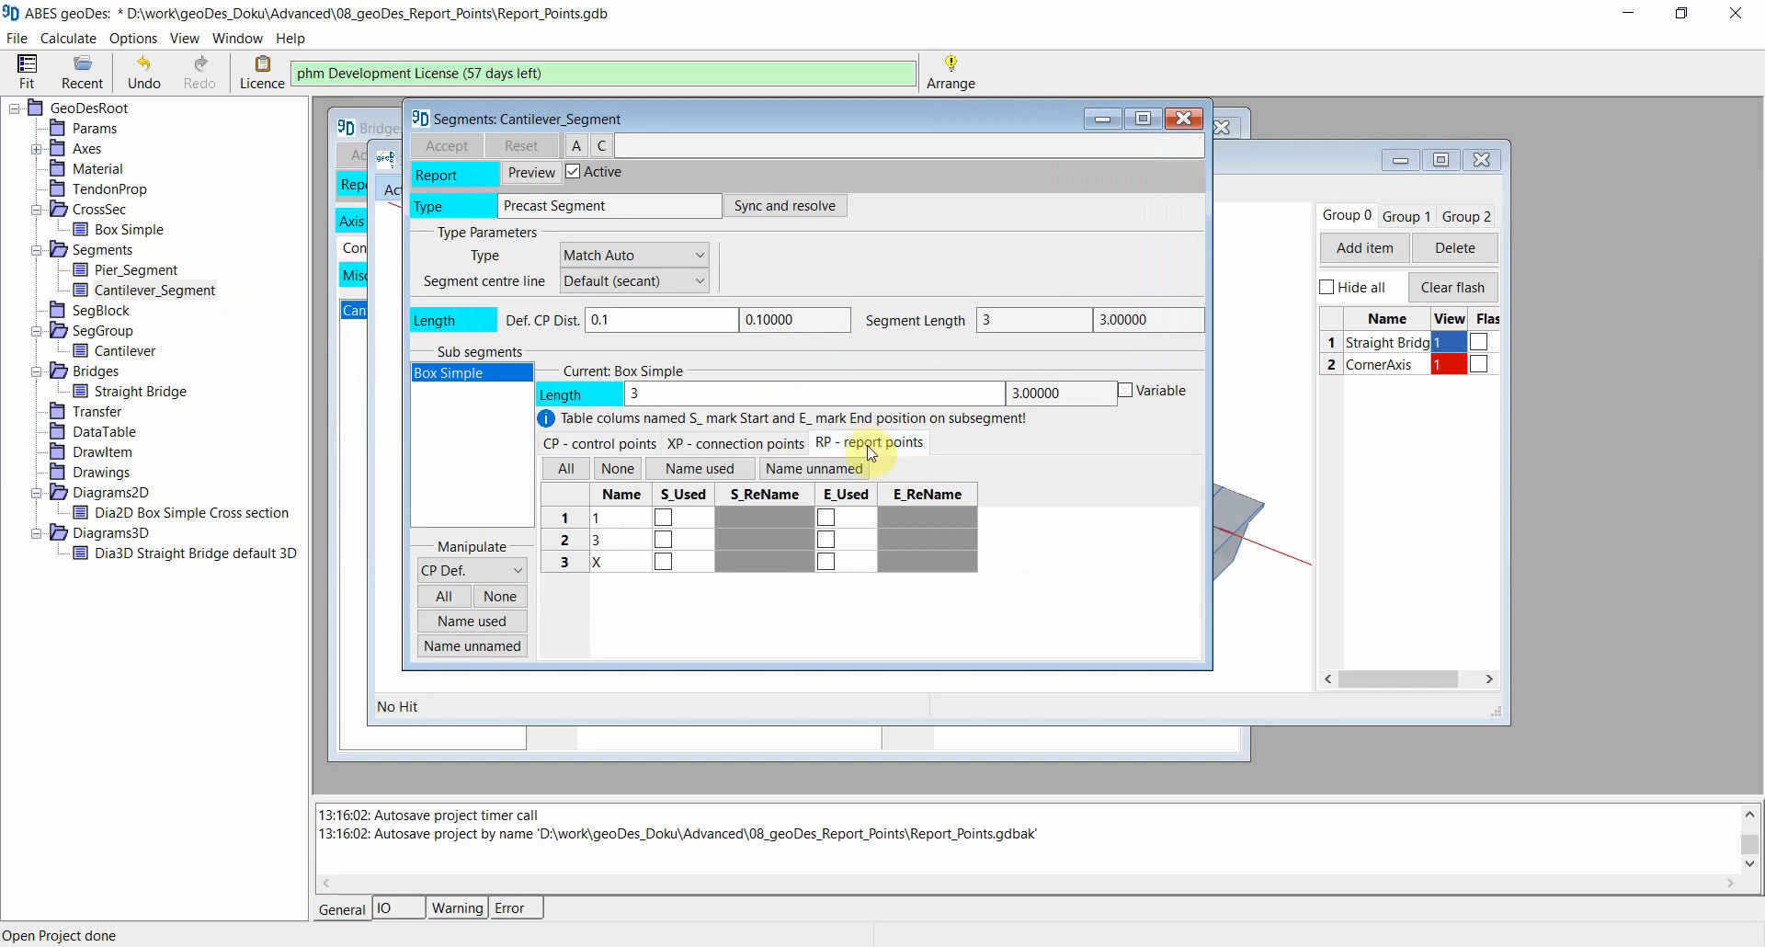
click(663, 520)
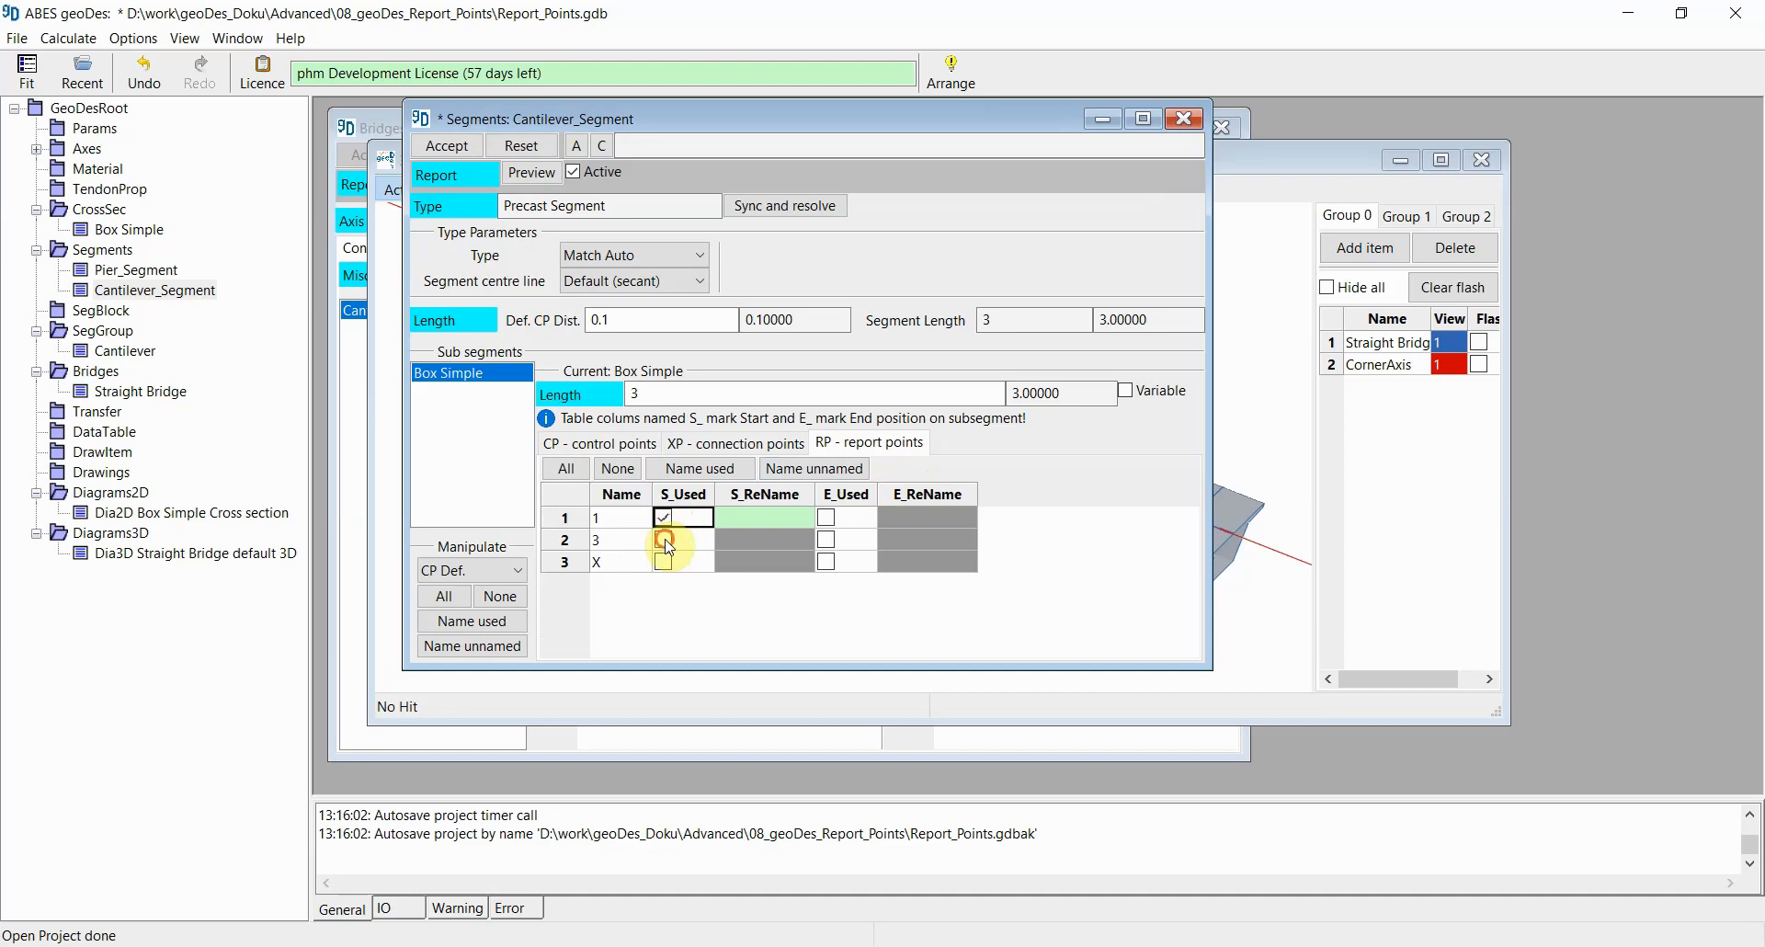
click(664, 540)
click(827, 518)
click(827, 540)
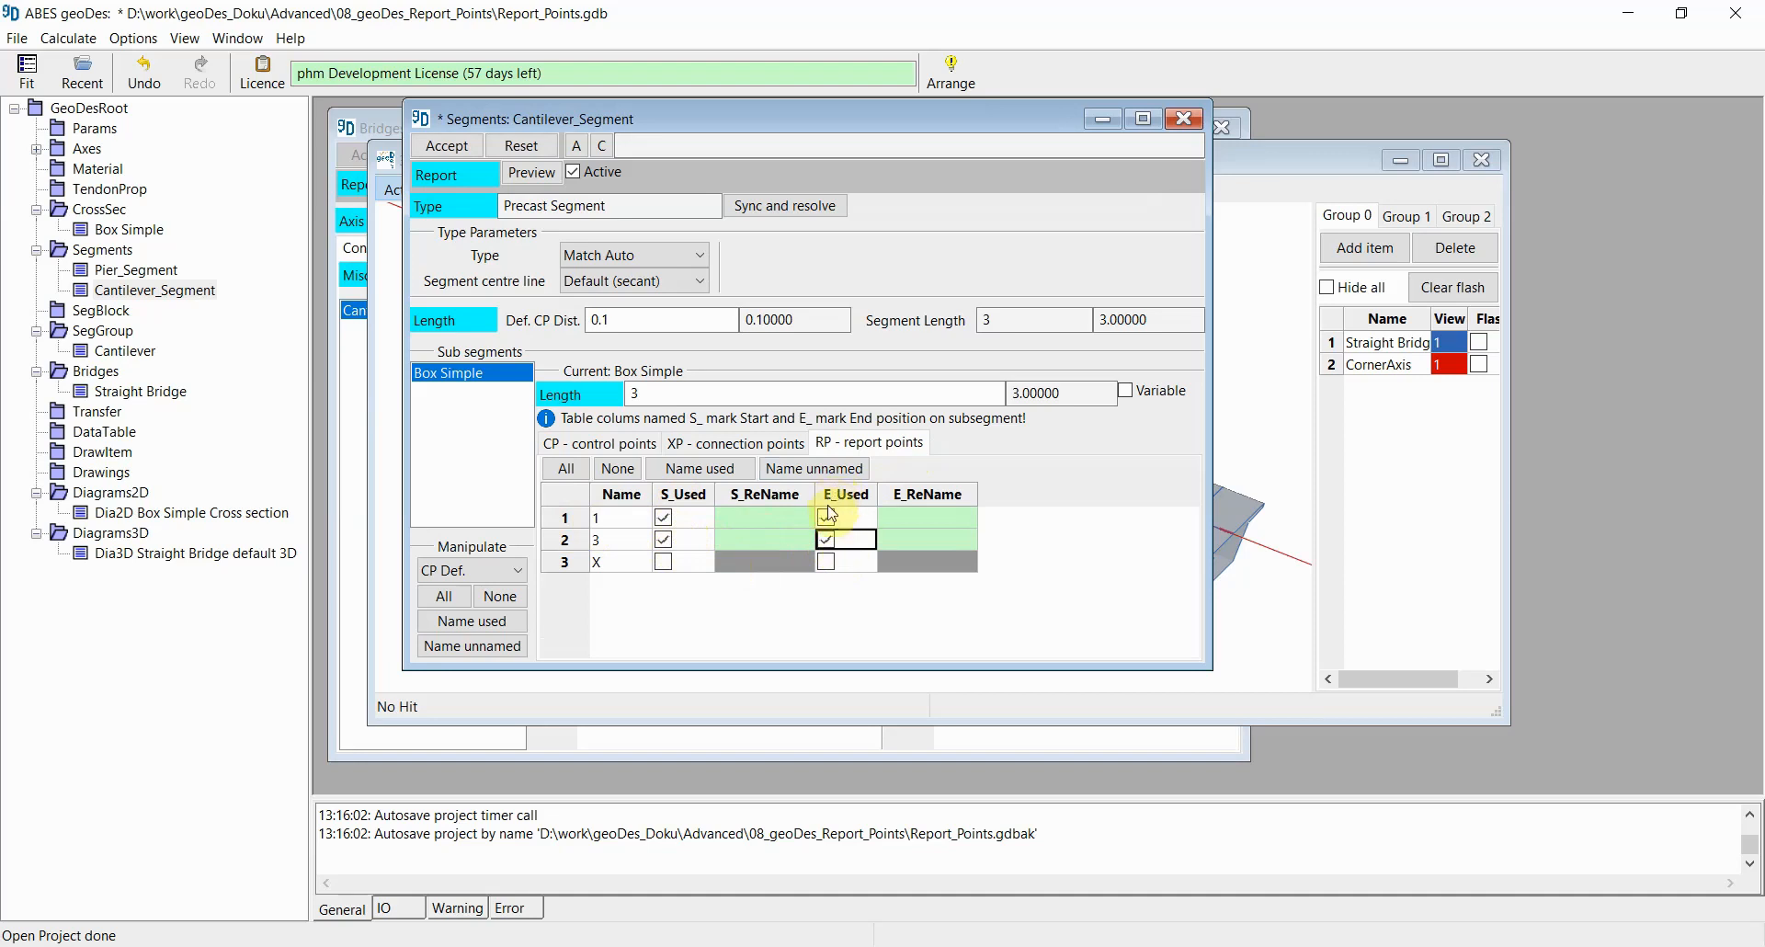
click(713, 477)
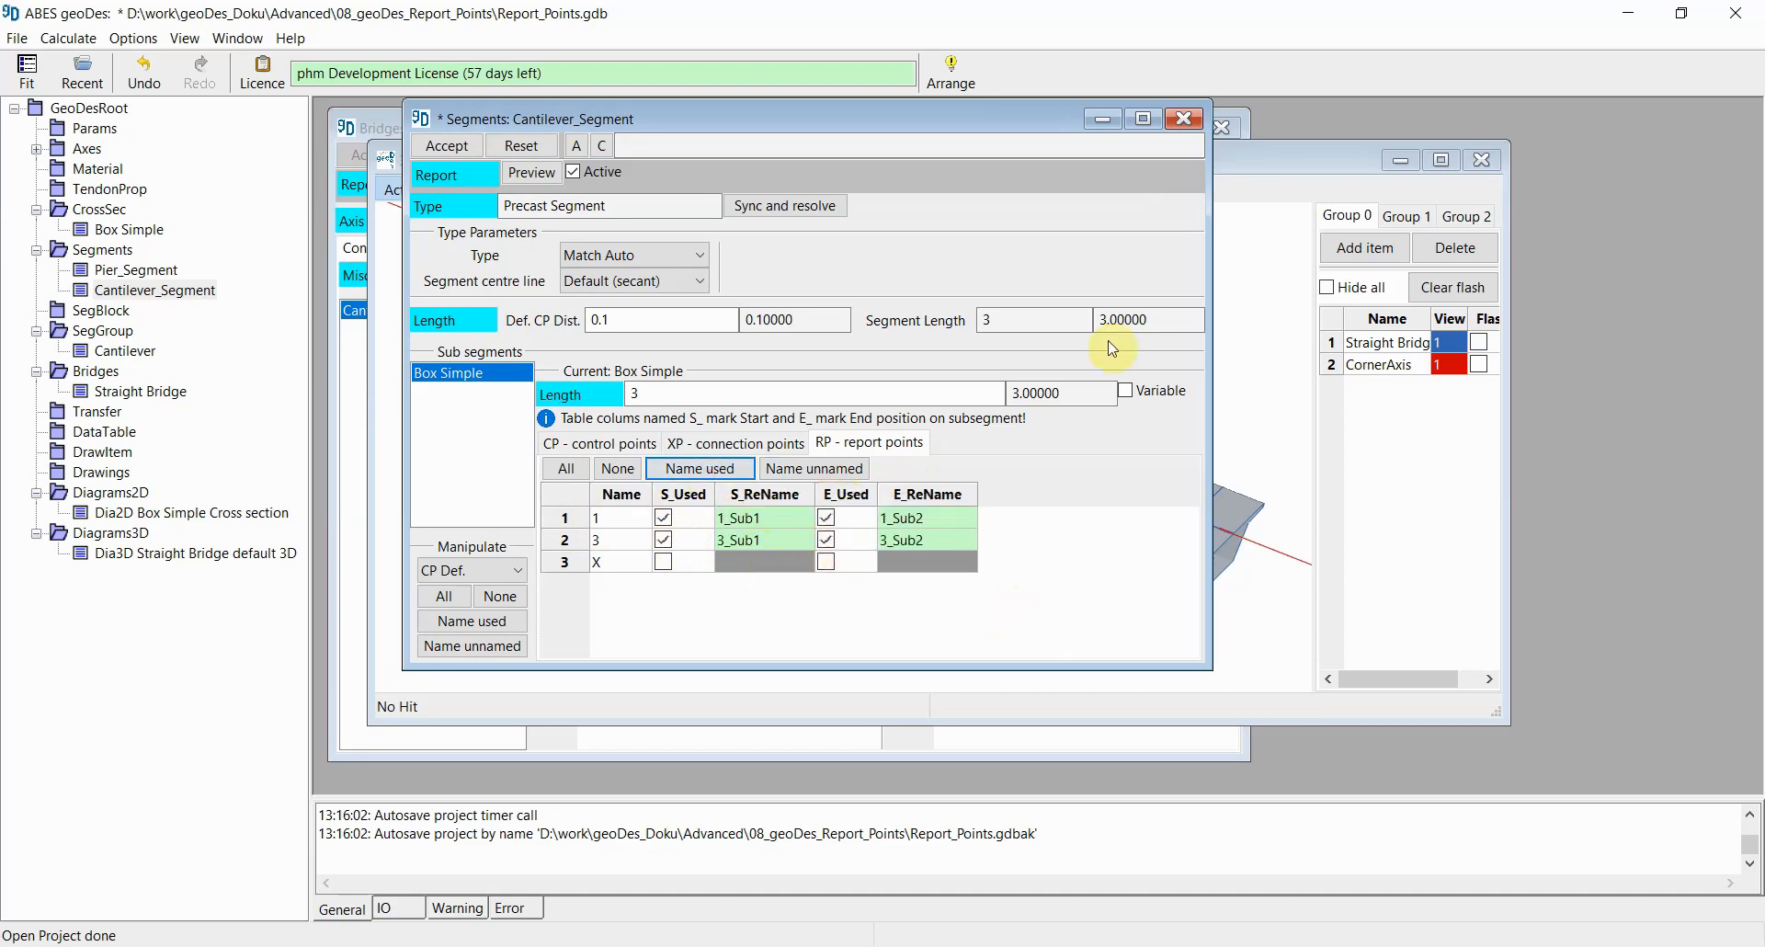
click(444, 149)
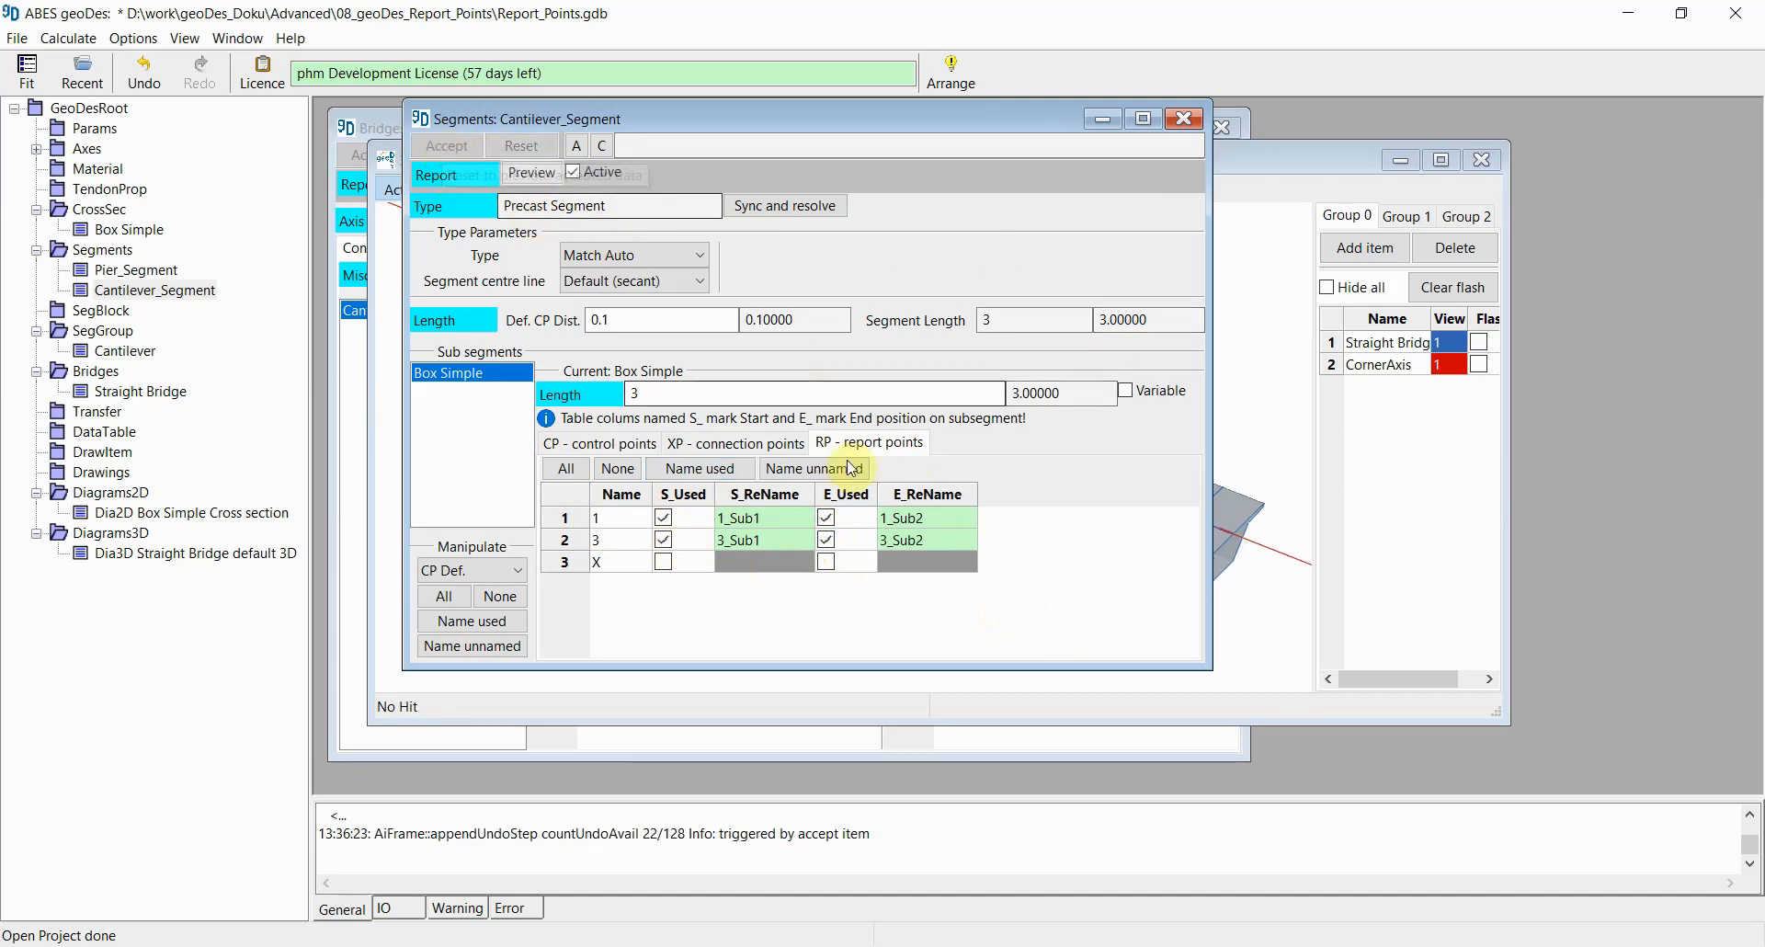
click(1184, 120)
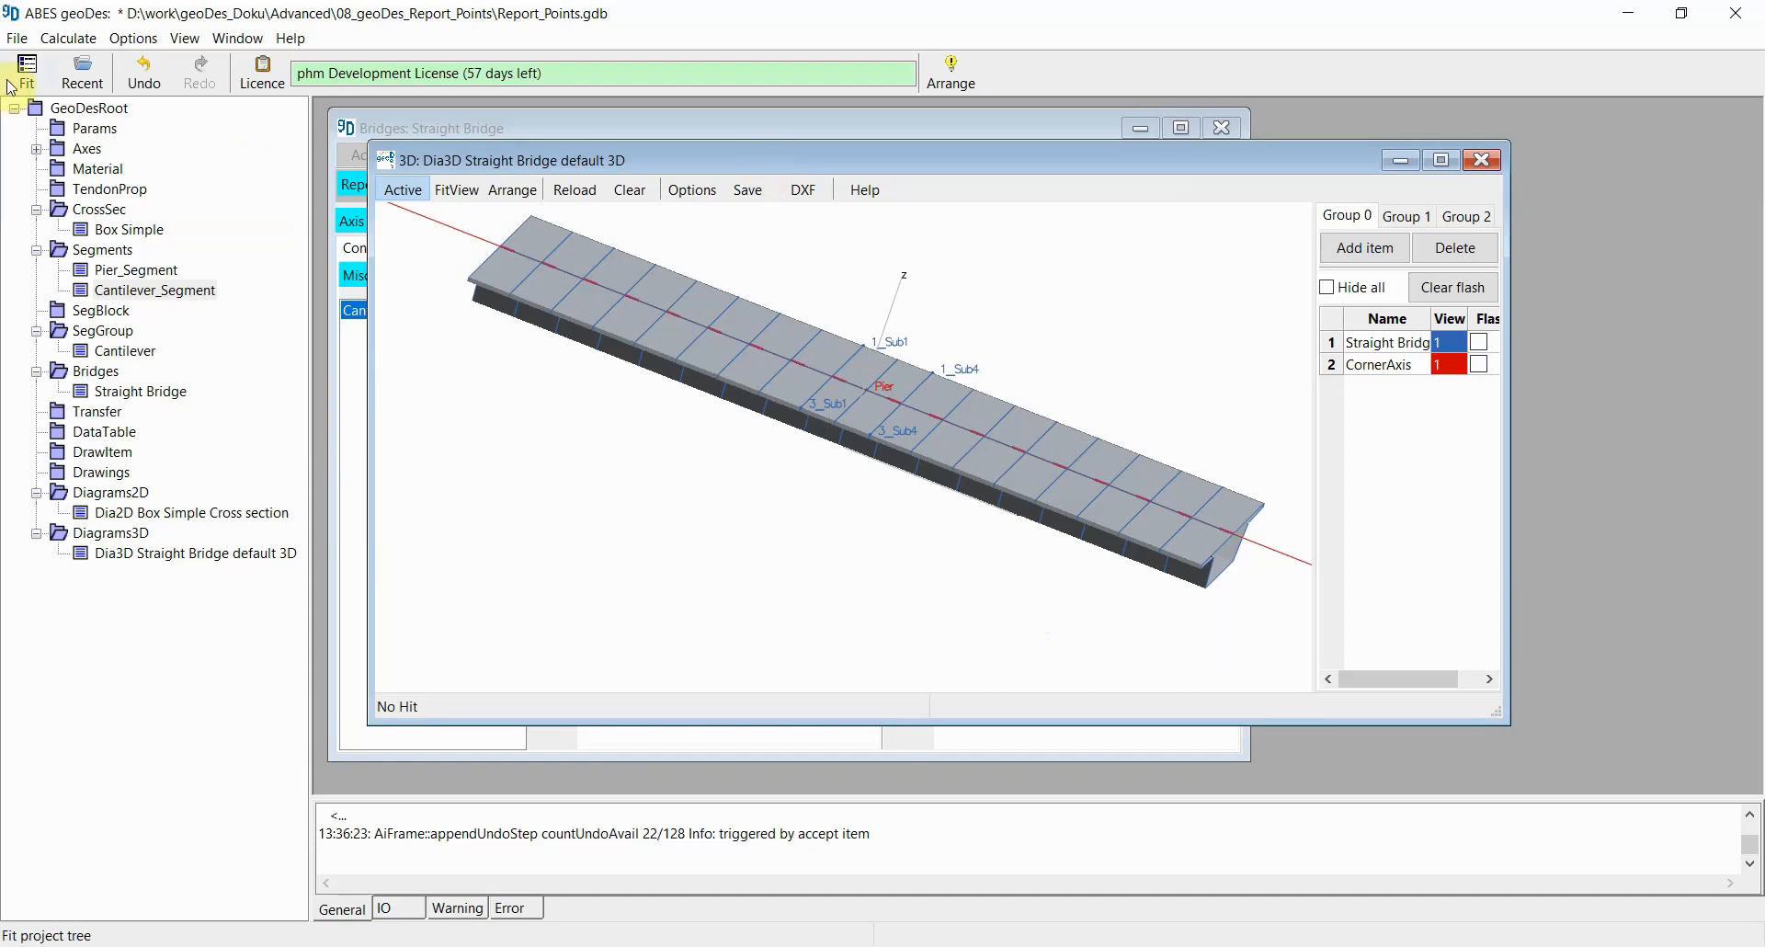
Step: Recalculate the whole project
click(70, 40)
click(92, 68)
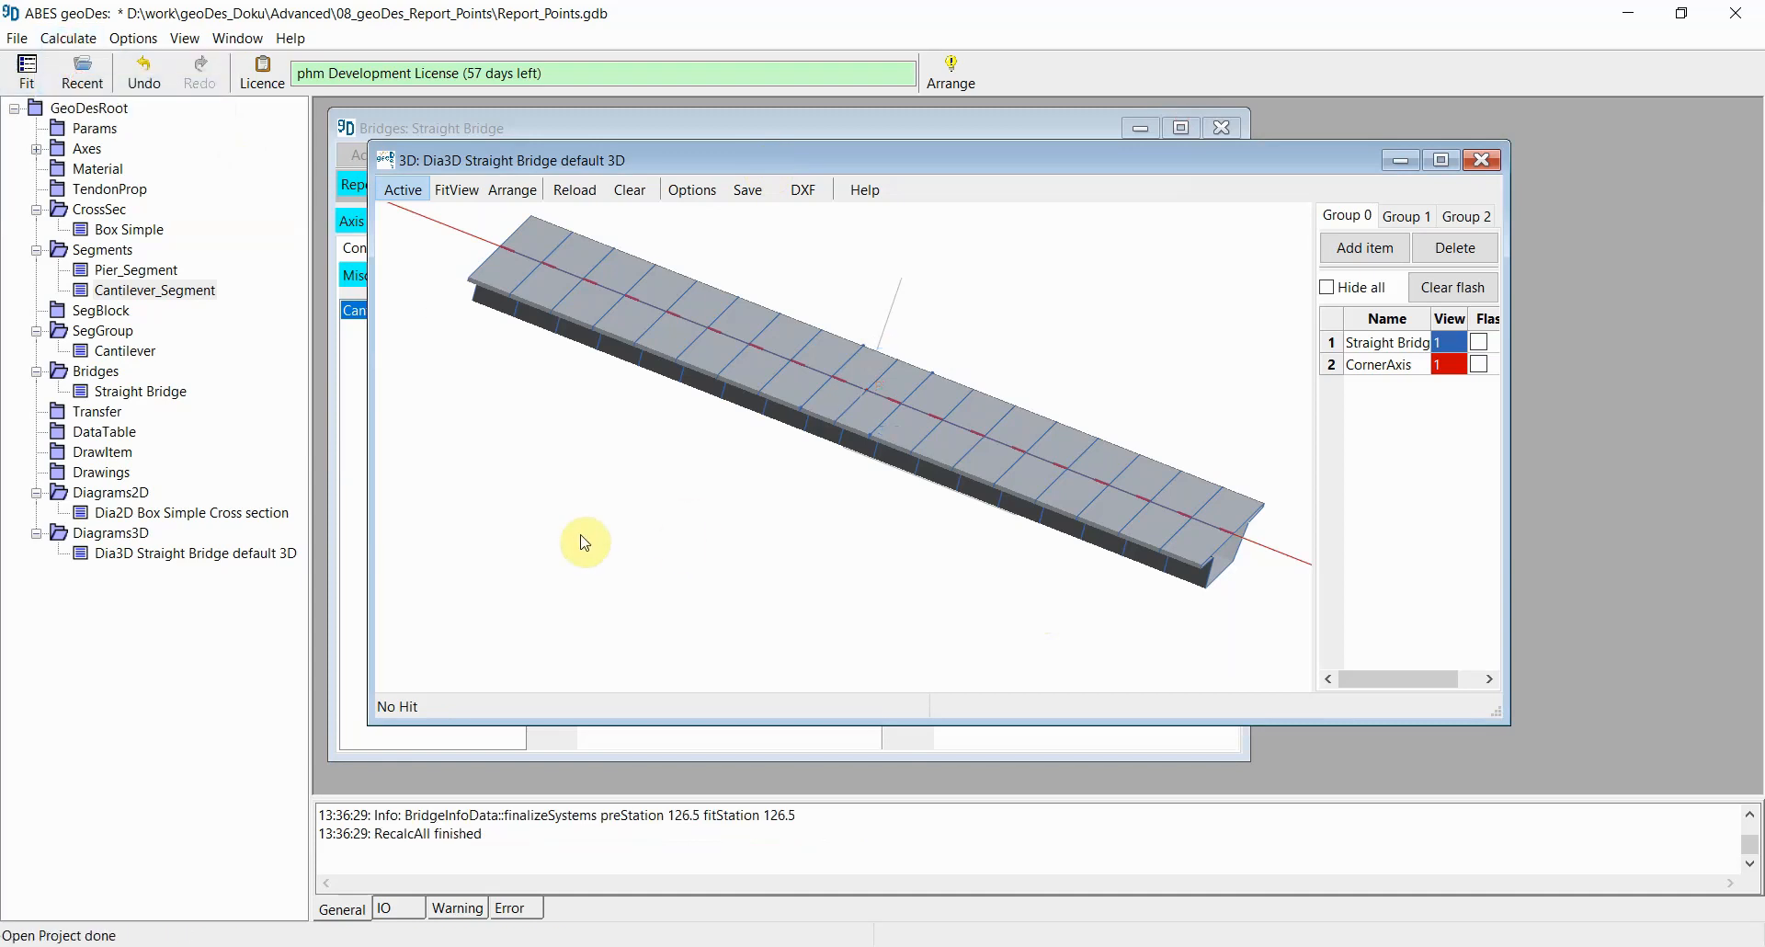
Step: Open the Cantilever segment group and, for its first segment, mark report points 1_Sub1 and 3_Sub1 as used and name them
double_click(125, 353)
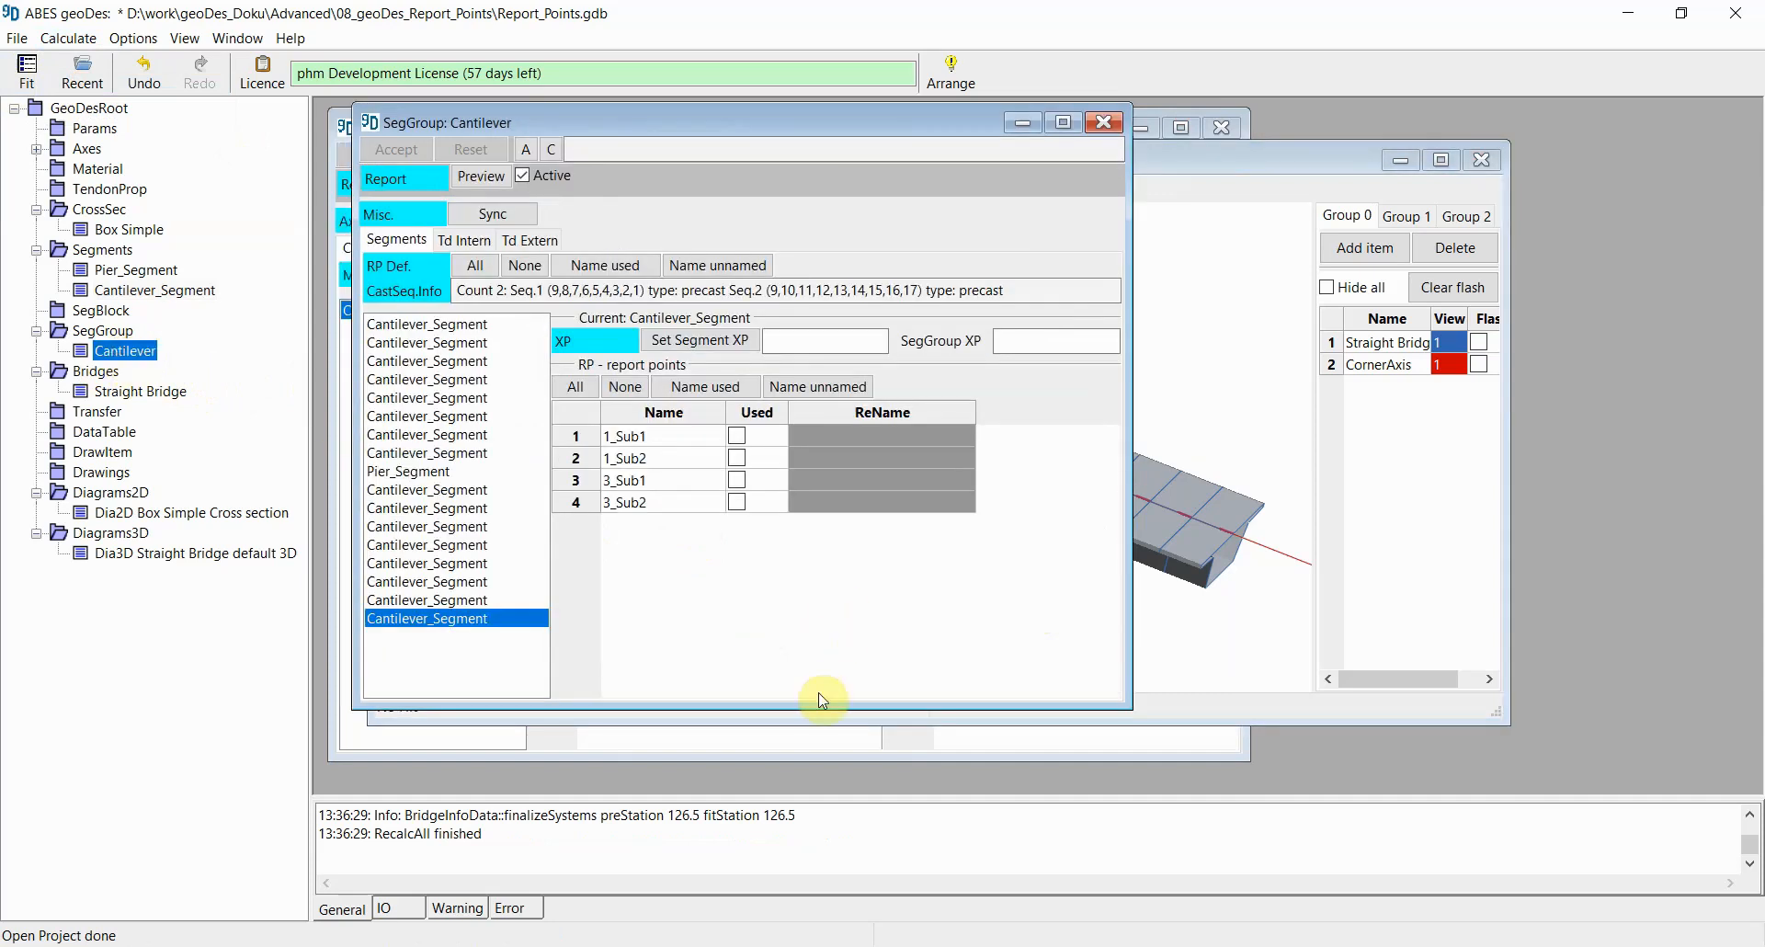
click(404, 325)
drag(402, 326, 412, 492)
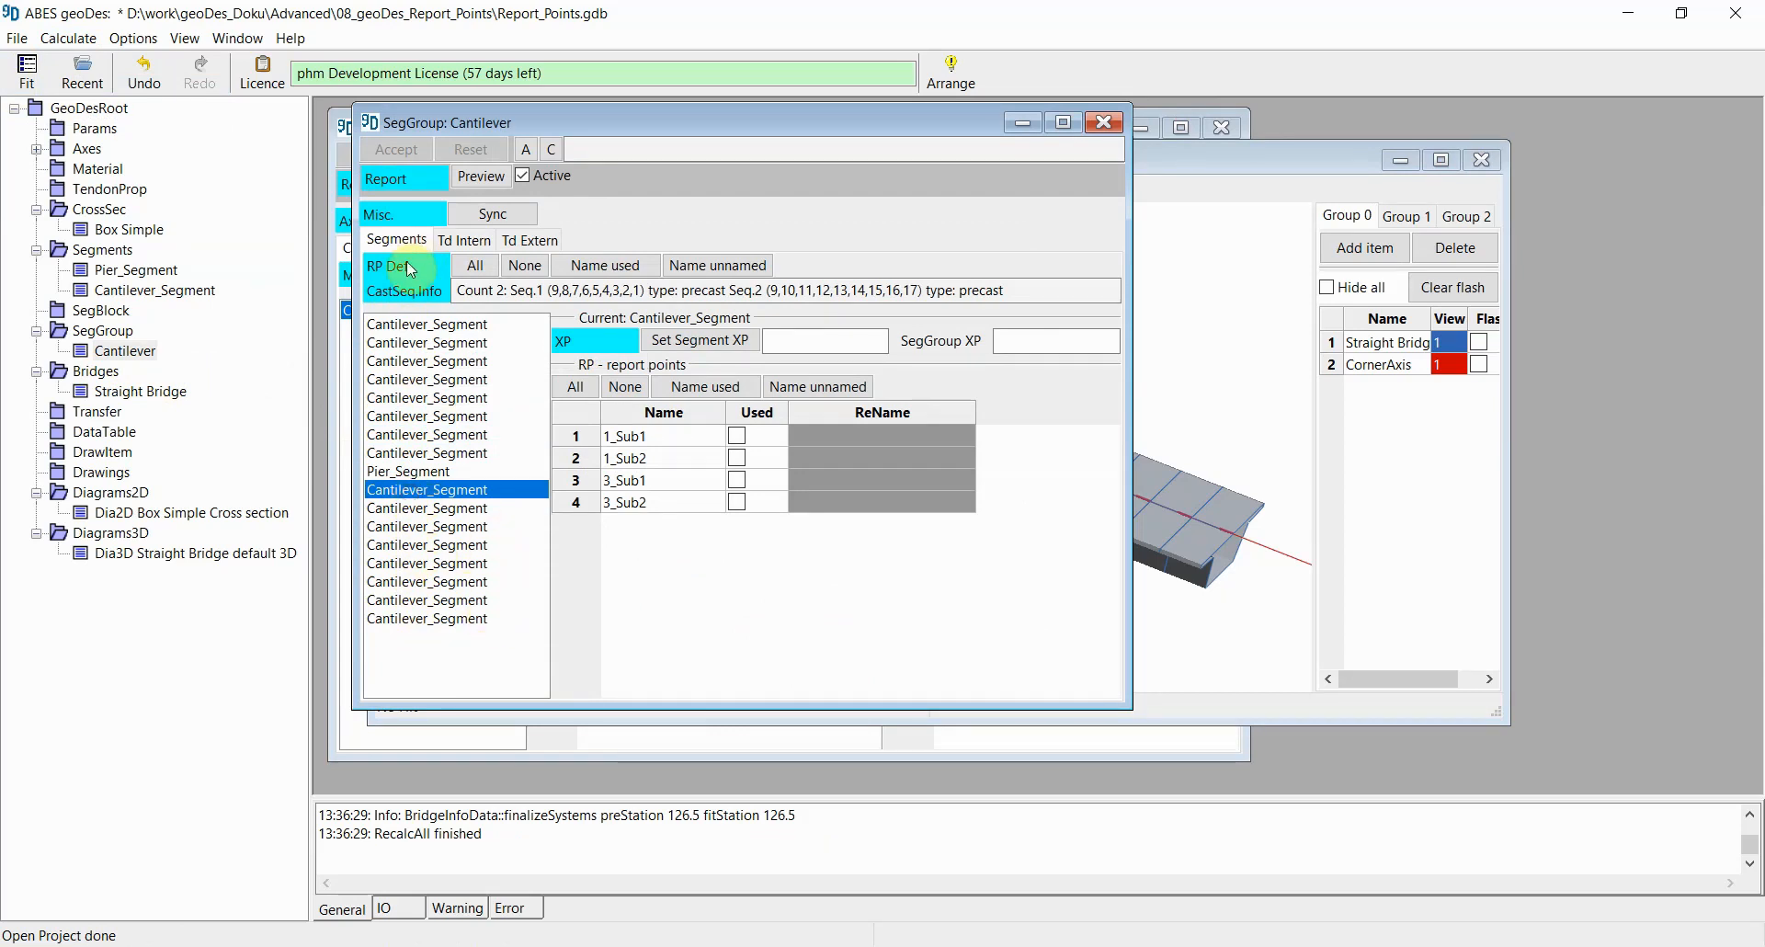
click(385, 328)
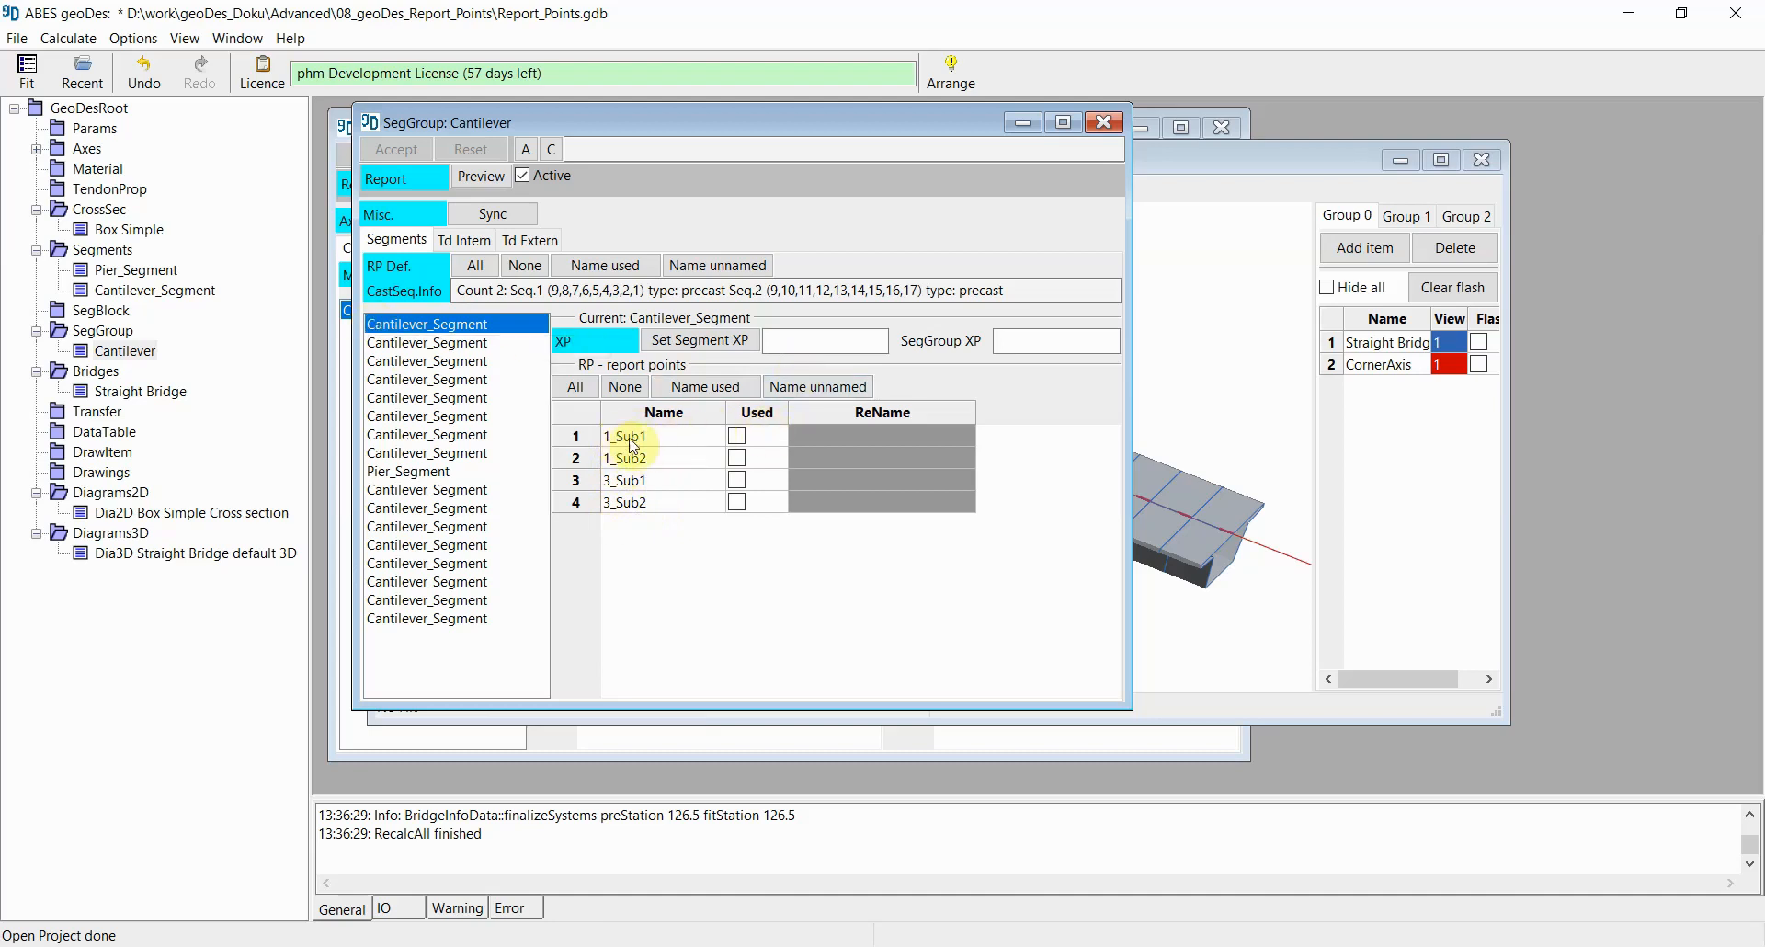
click(736, 435)
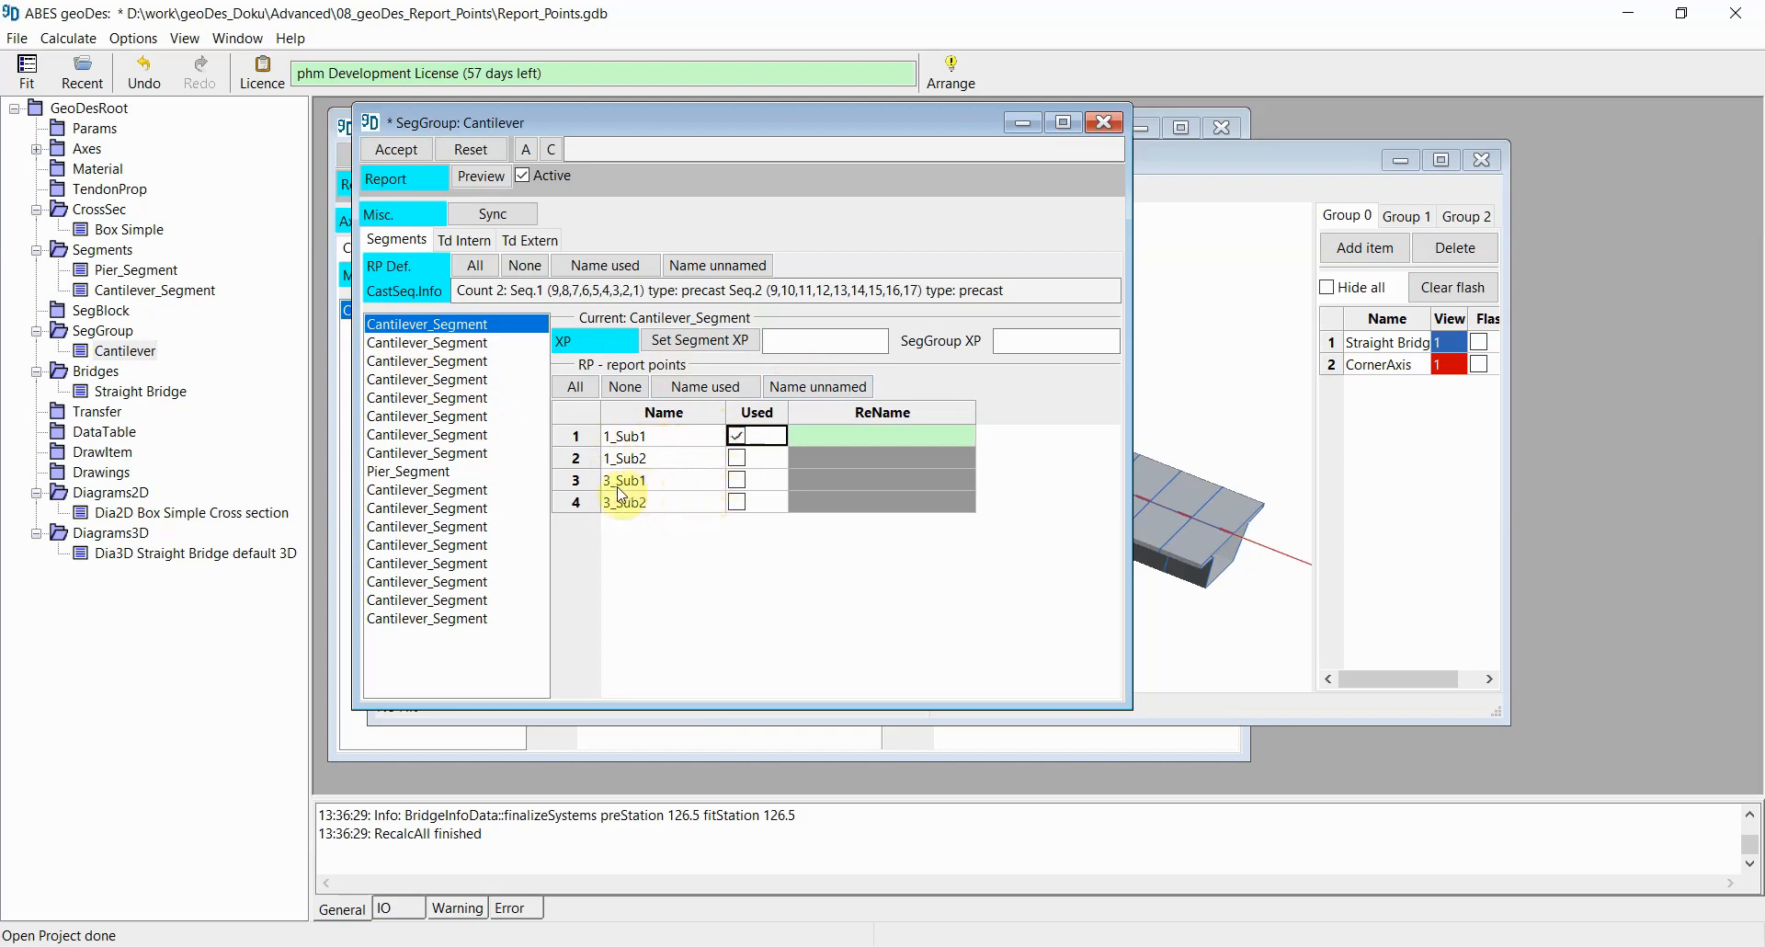
click(736, 480)
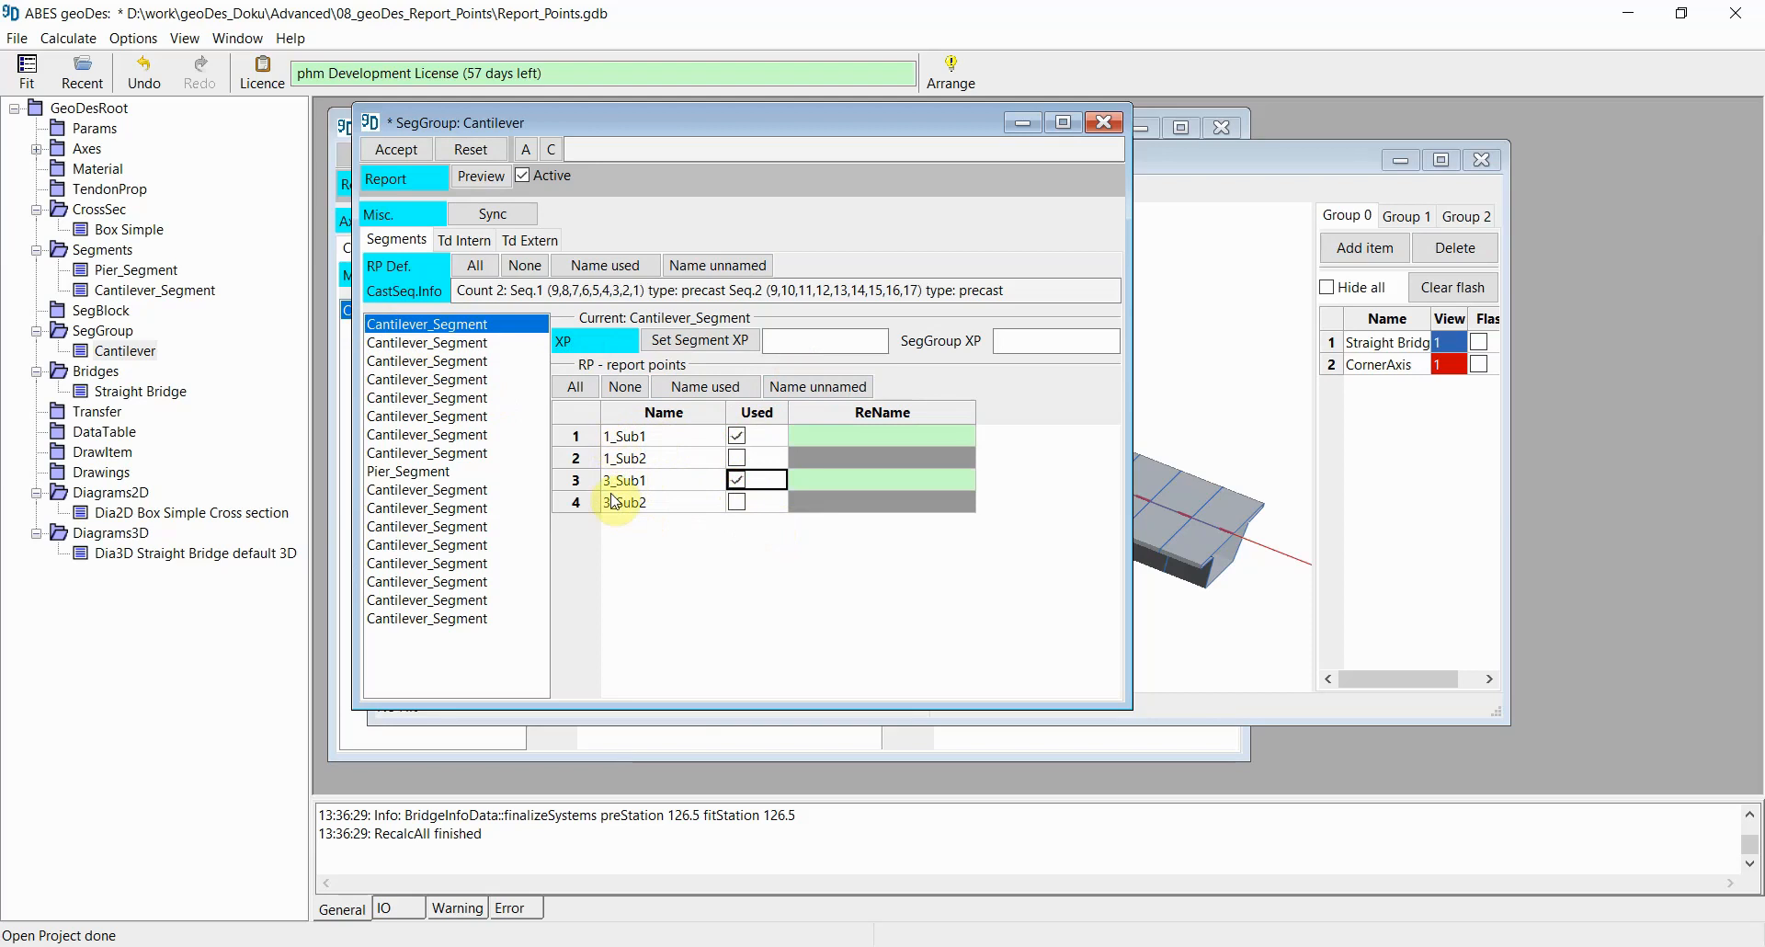
click(707, 390)
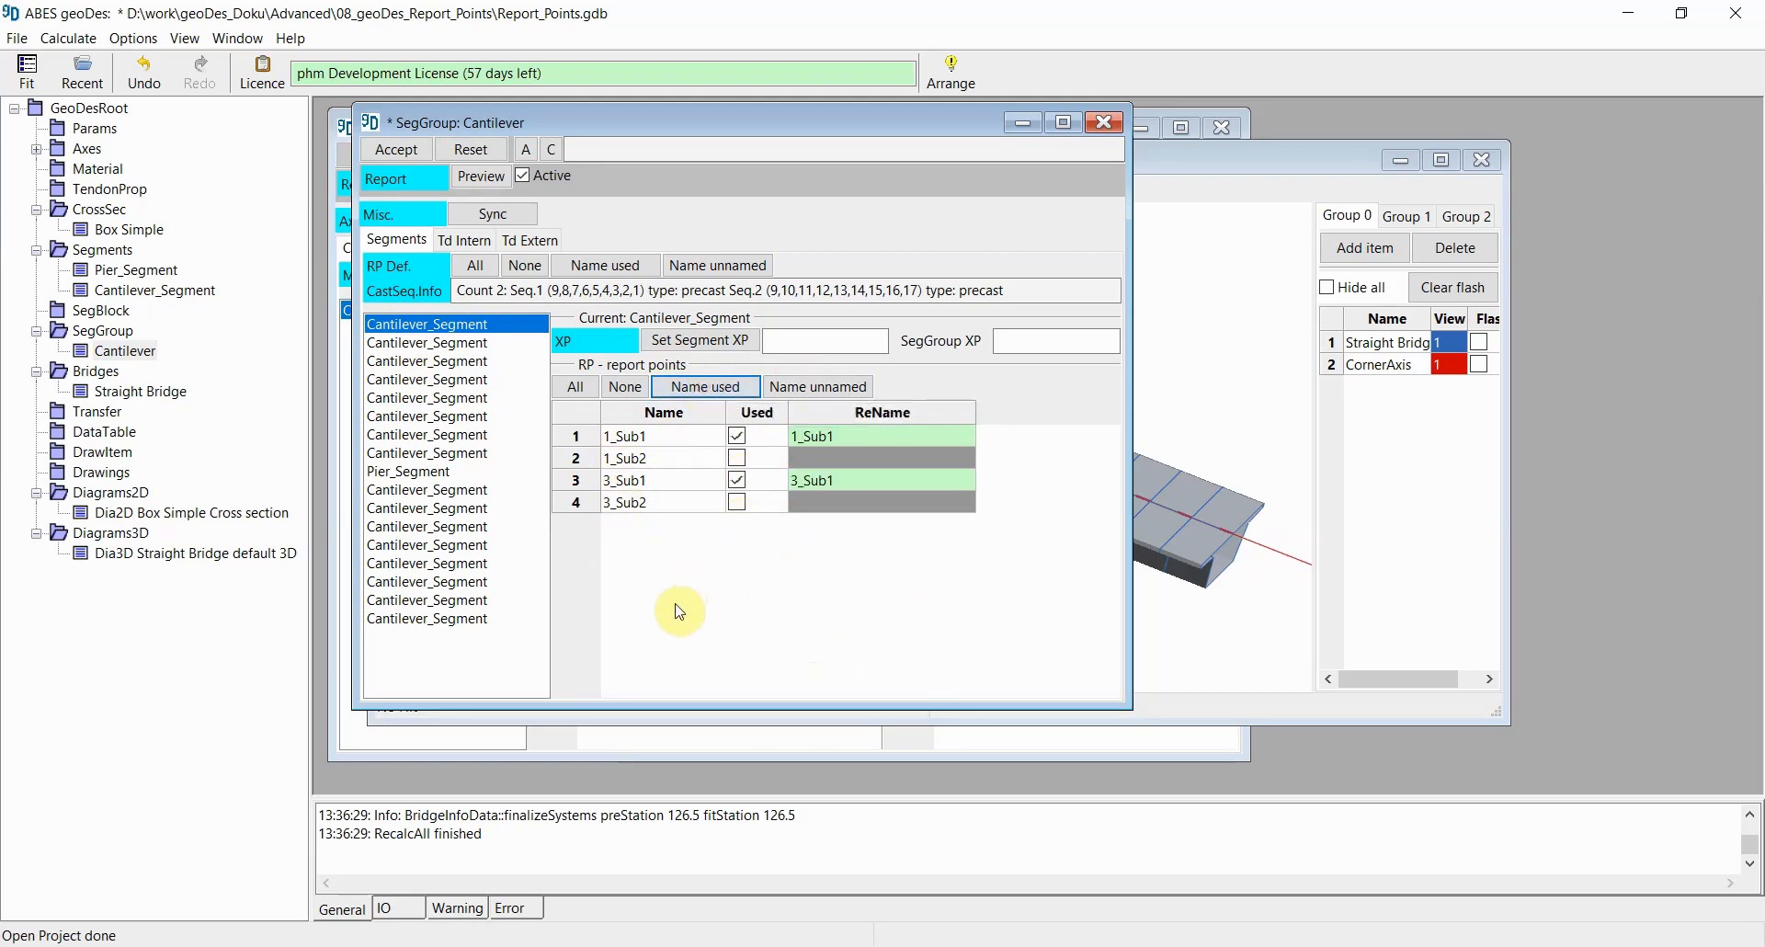
Step: For the group's last segment, mark report points 1_Sub2 and 3_Sub2 as used, name them, and accept
click(392, 622)
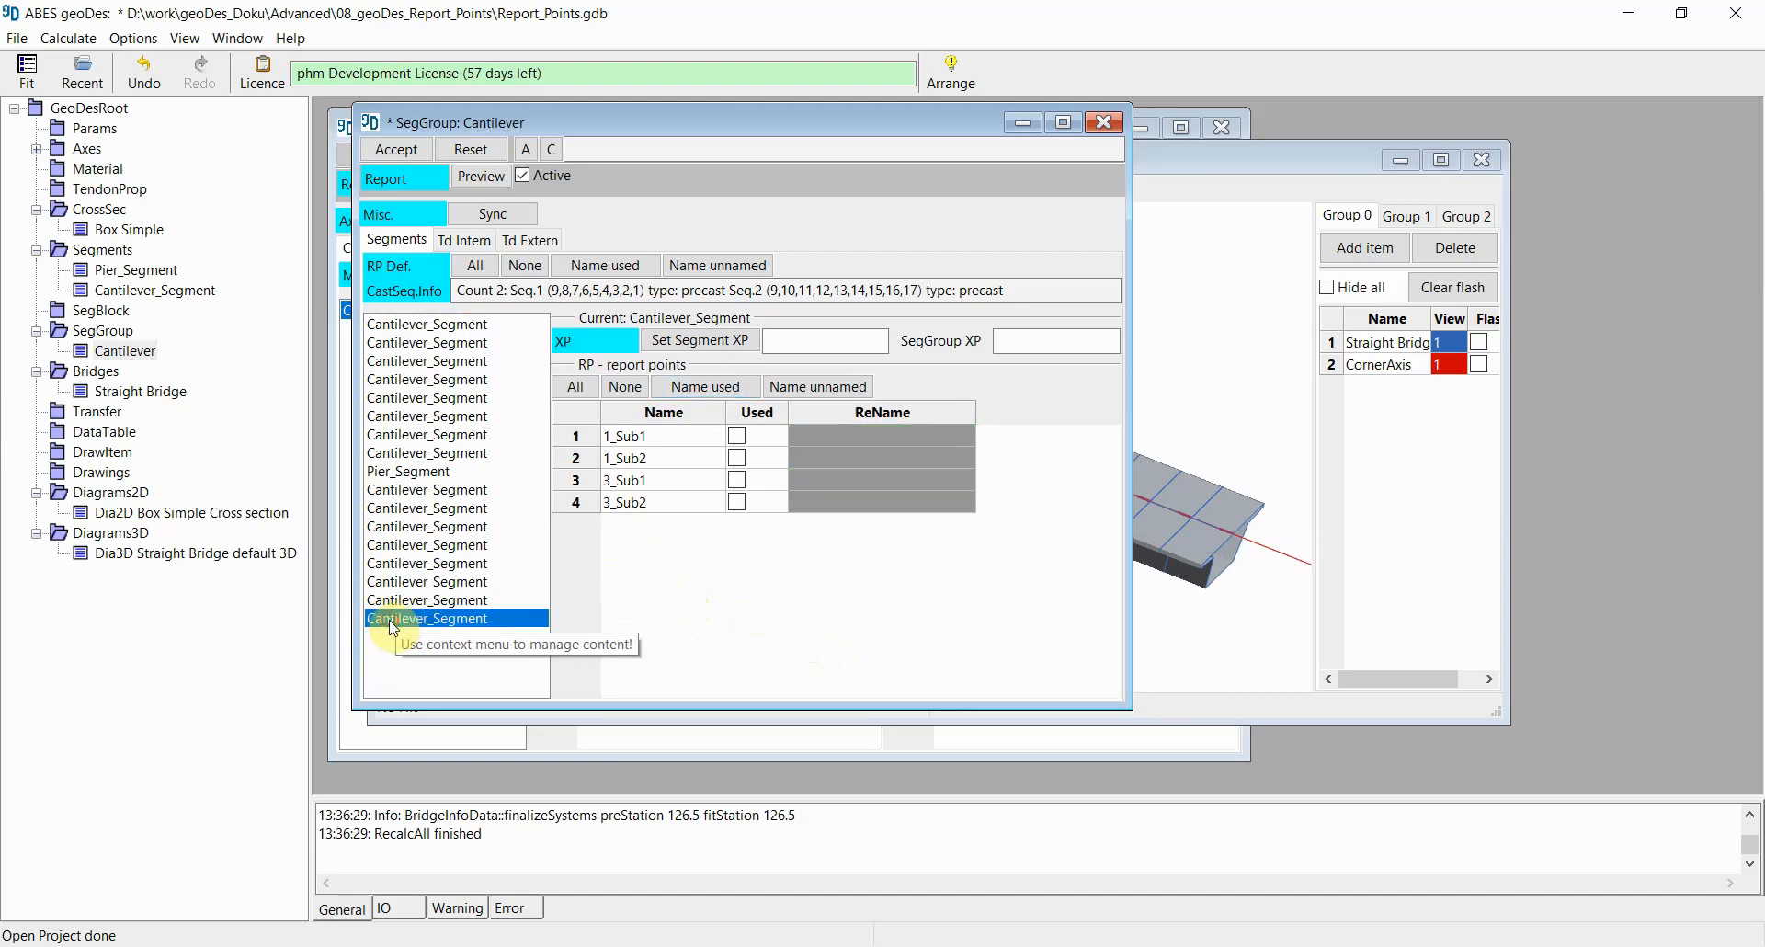
click(737, 458)
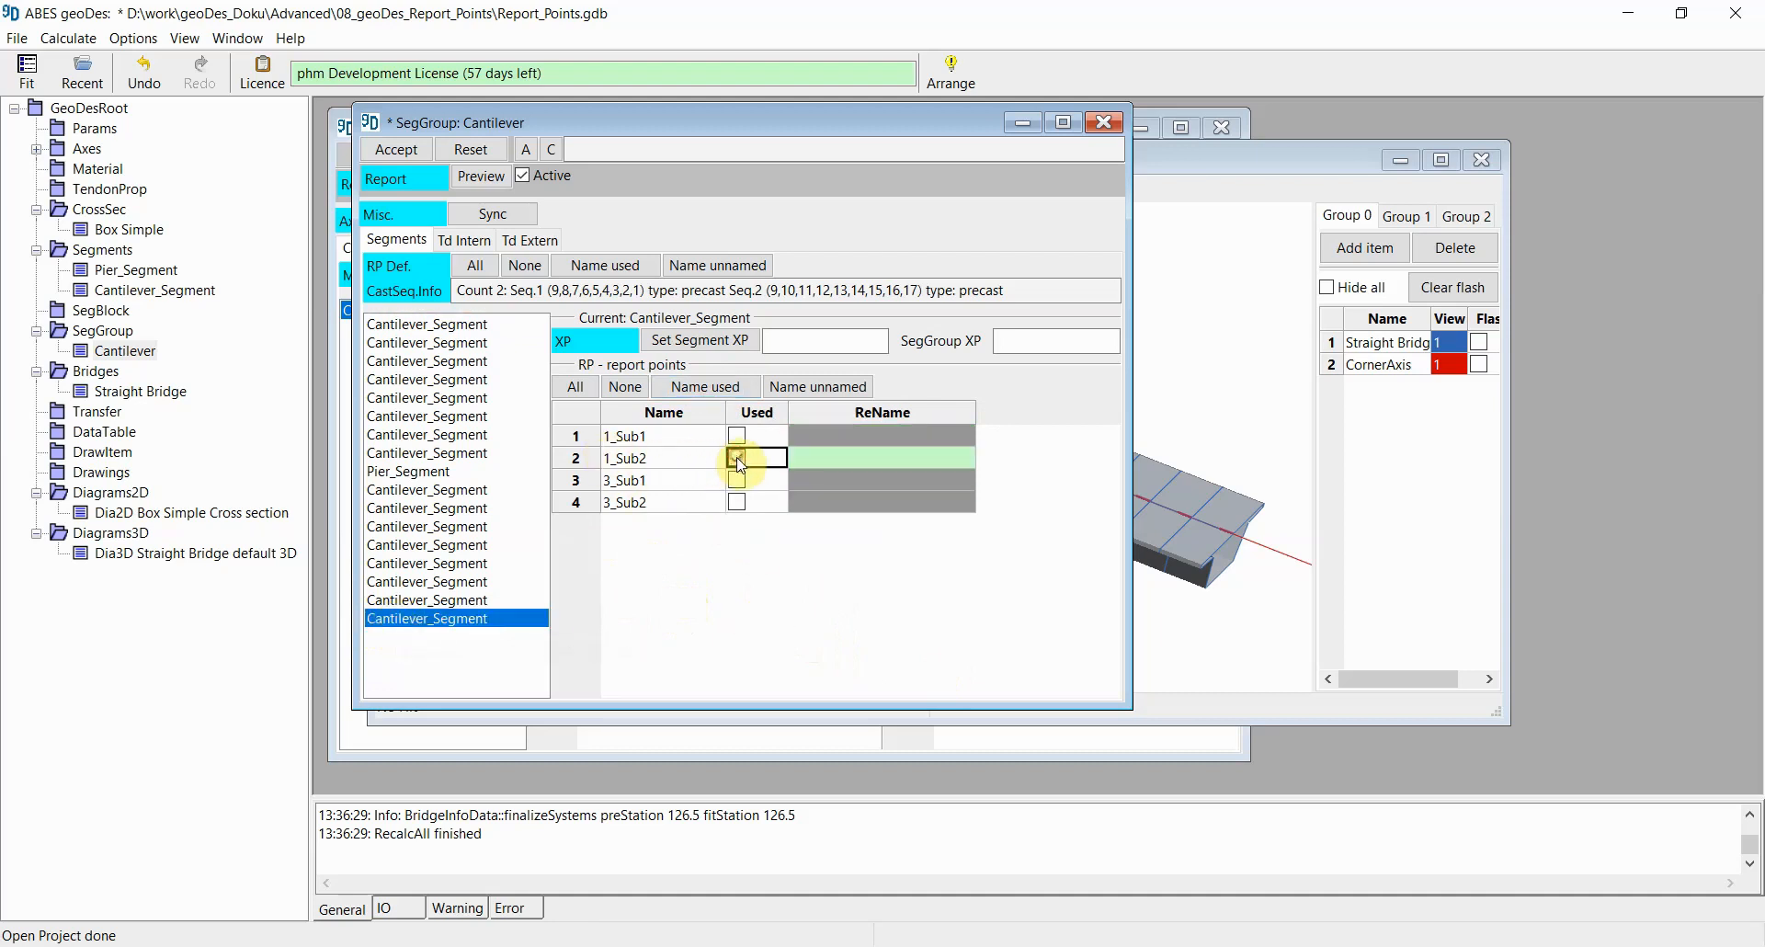
click(737, 502)
click(721, 390)
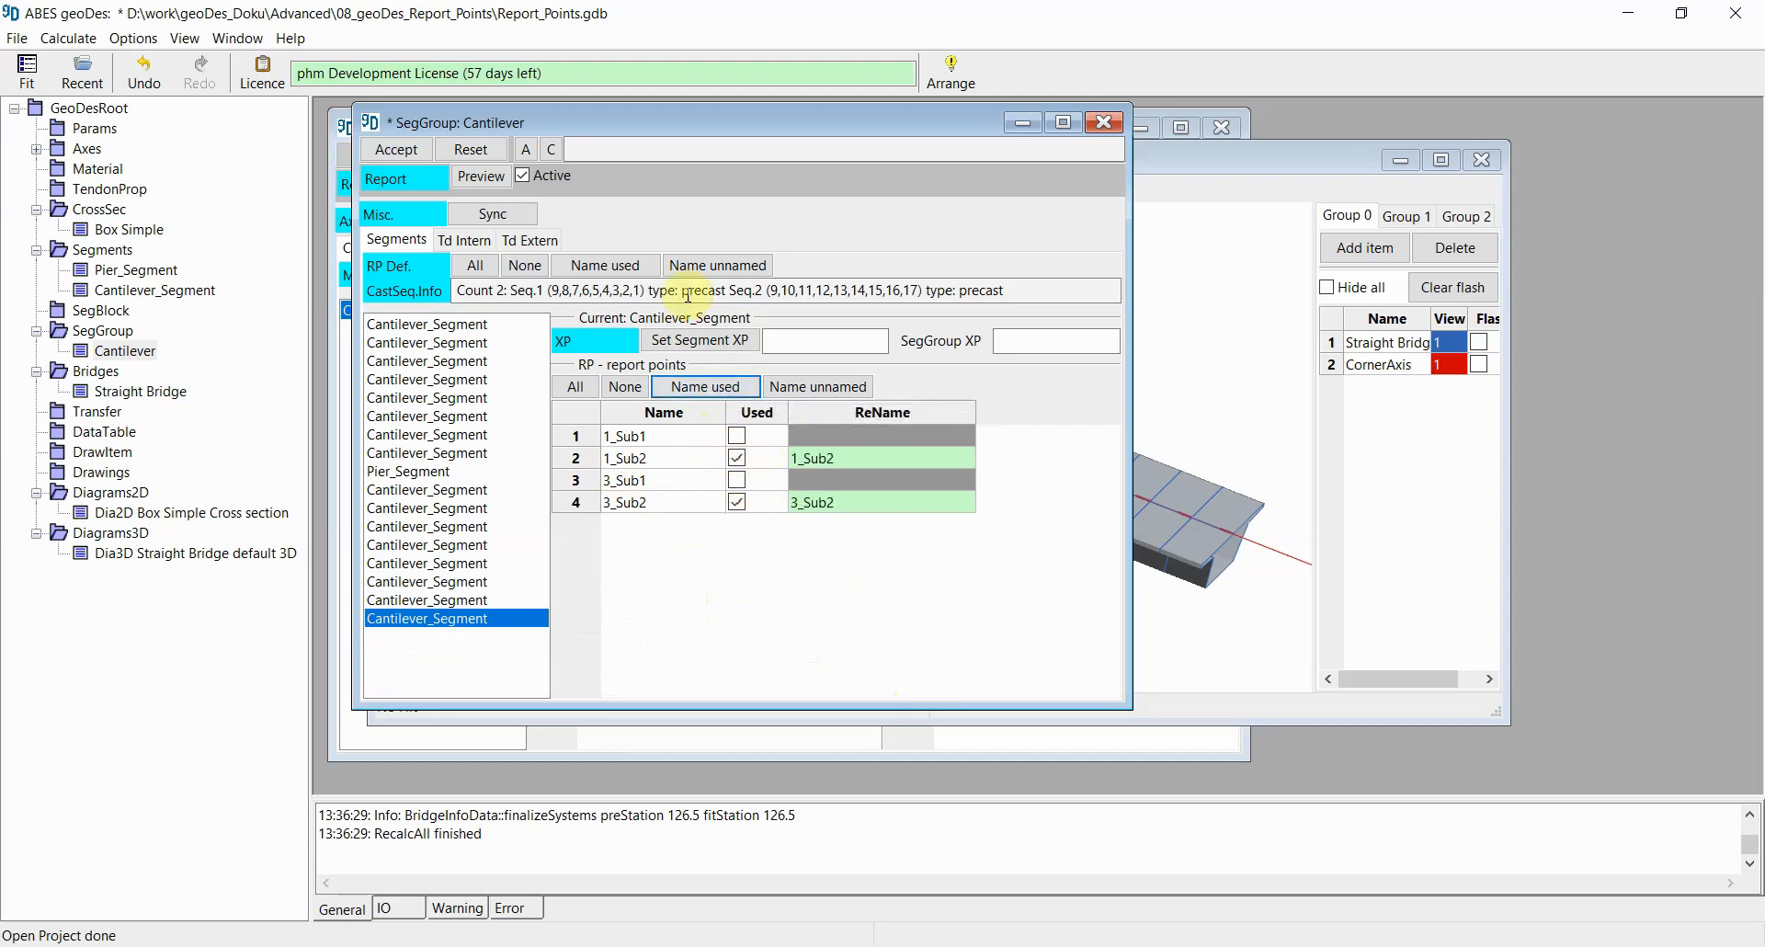
click(396, 149)
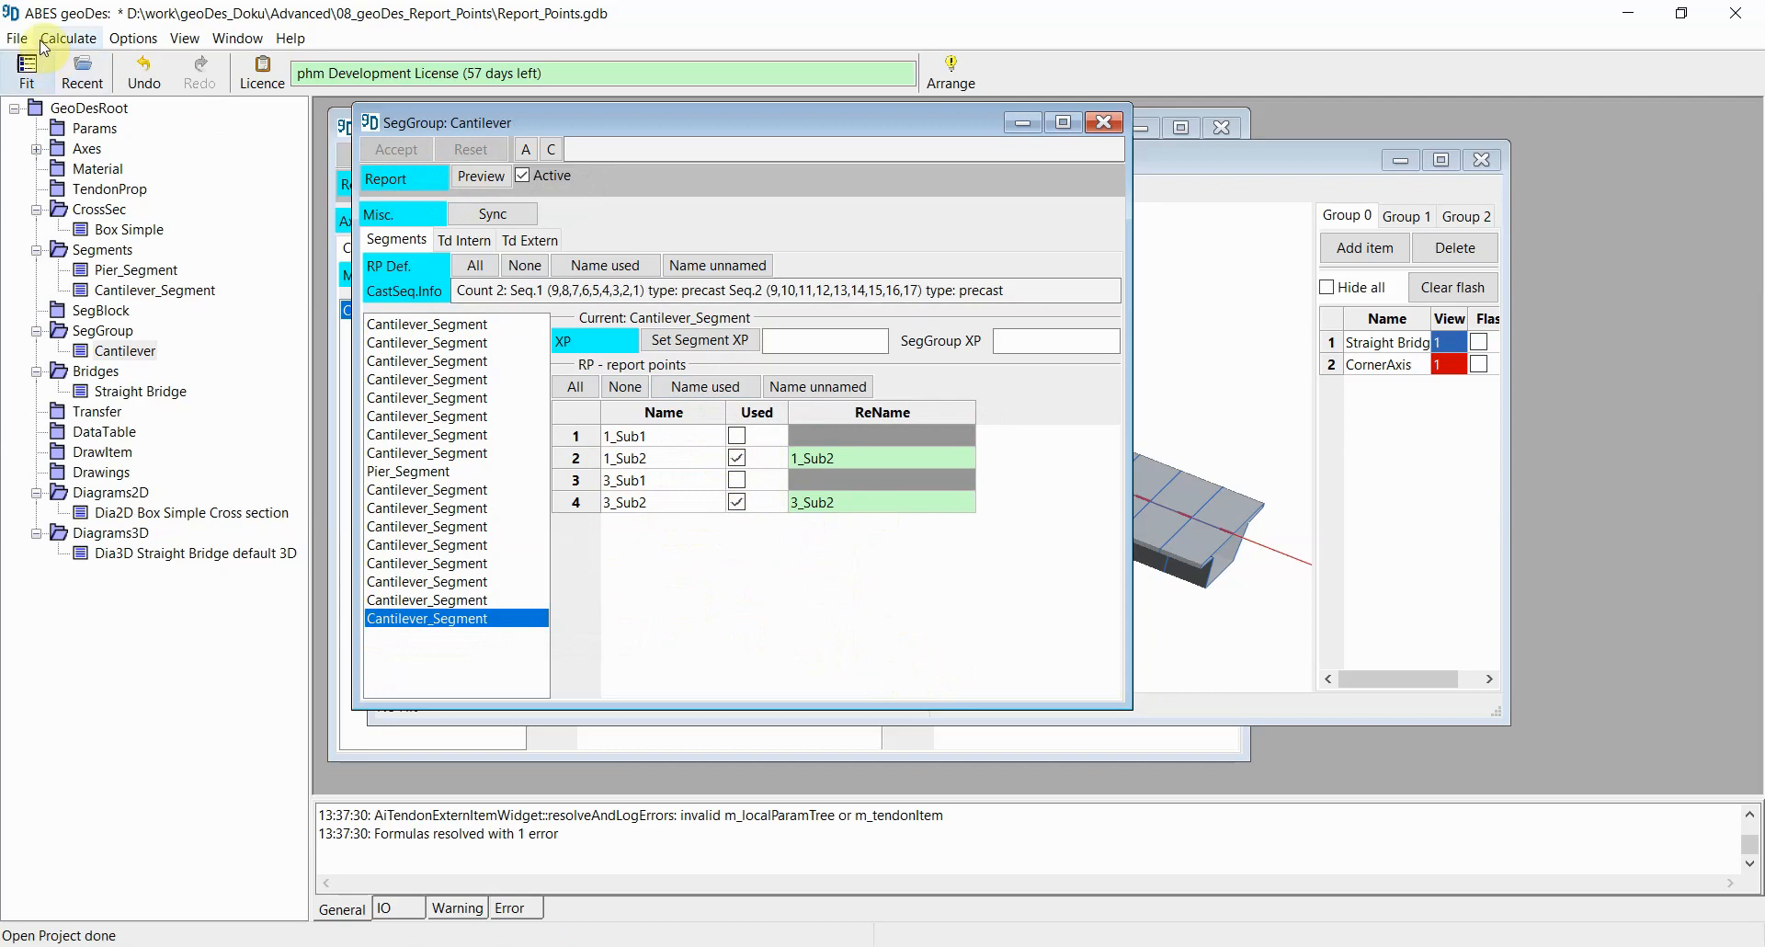
Step: Recalculate the whole project and close the Cantilever segment group dialog
click(68, 38)
click(73, 80)
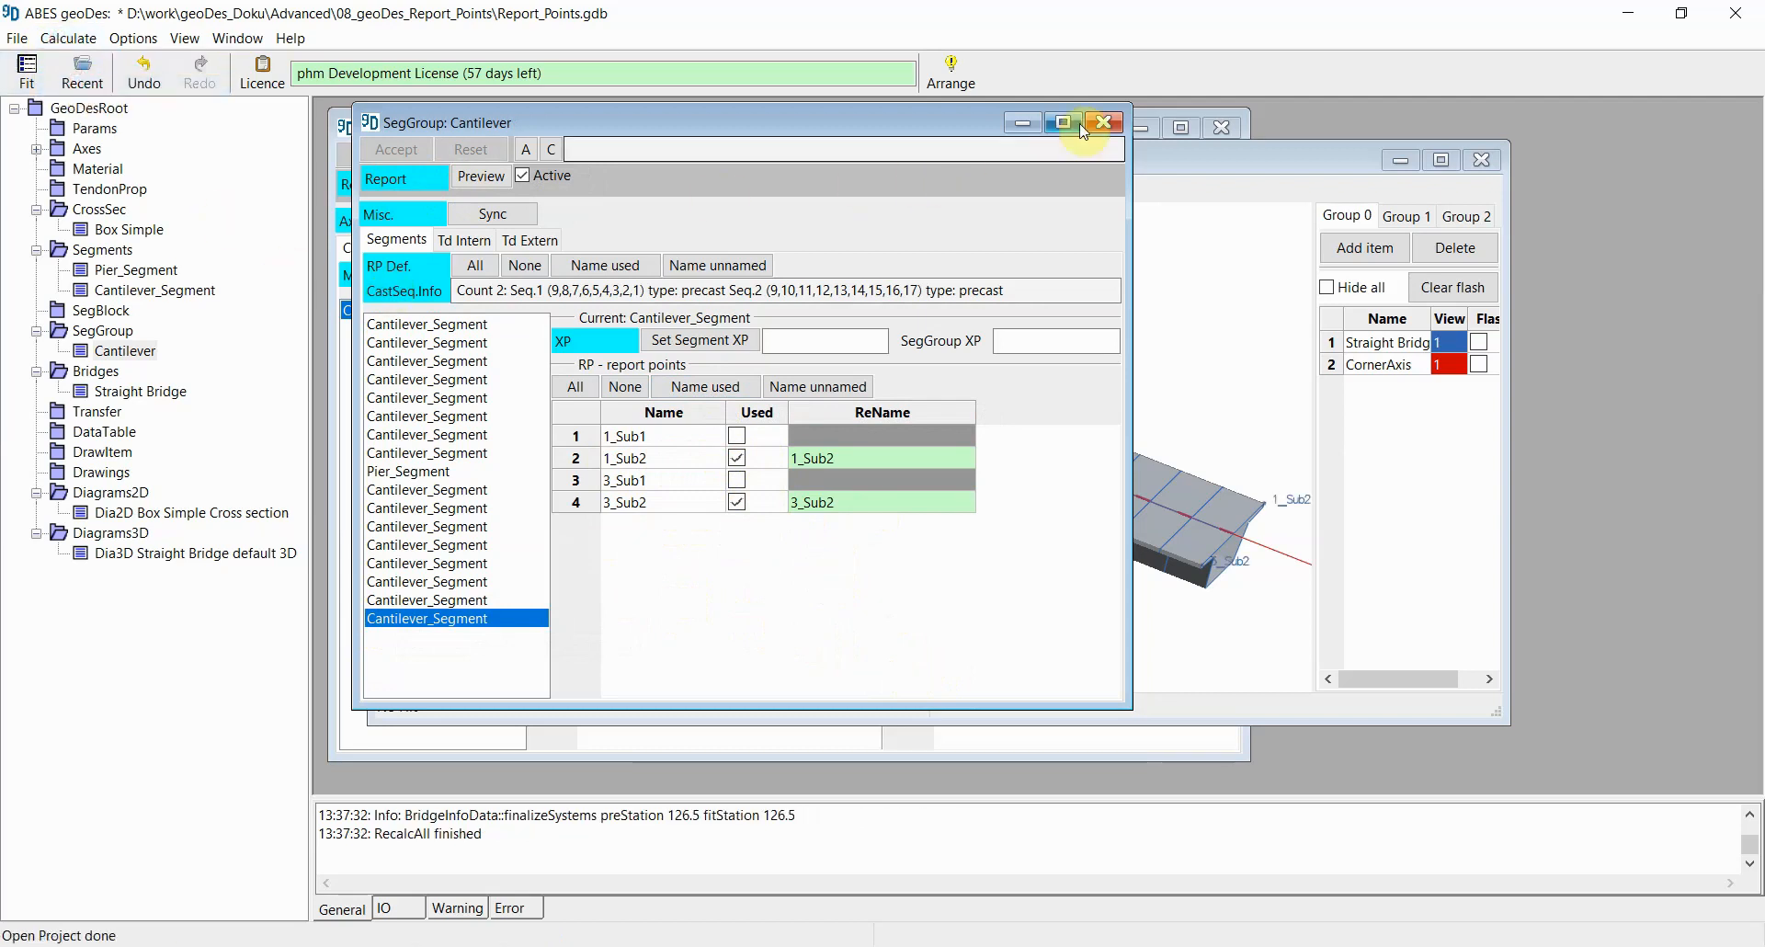
click(1105, 121)
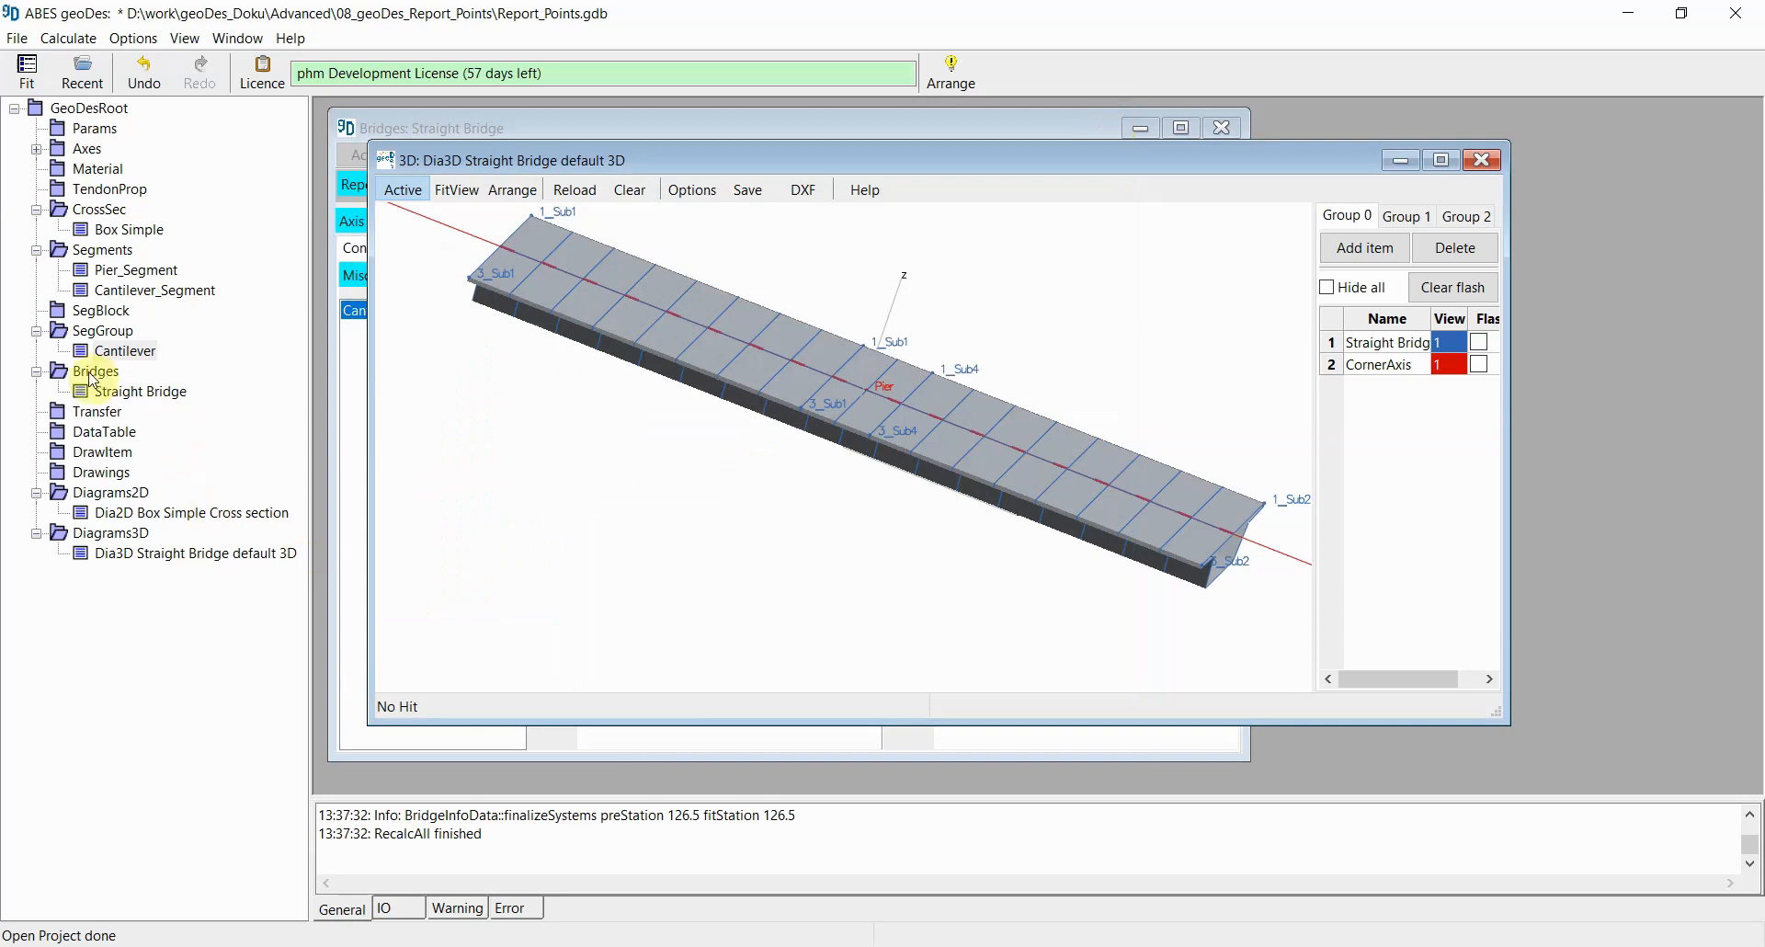
Step: Open the Straight Bridge's tabular report preview and compare the first and last segments' rows in its Report Points section, then close it
click(119, 393)
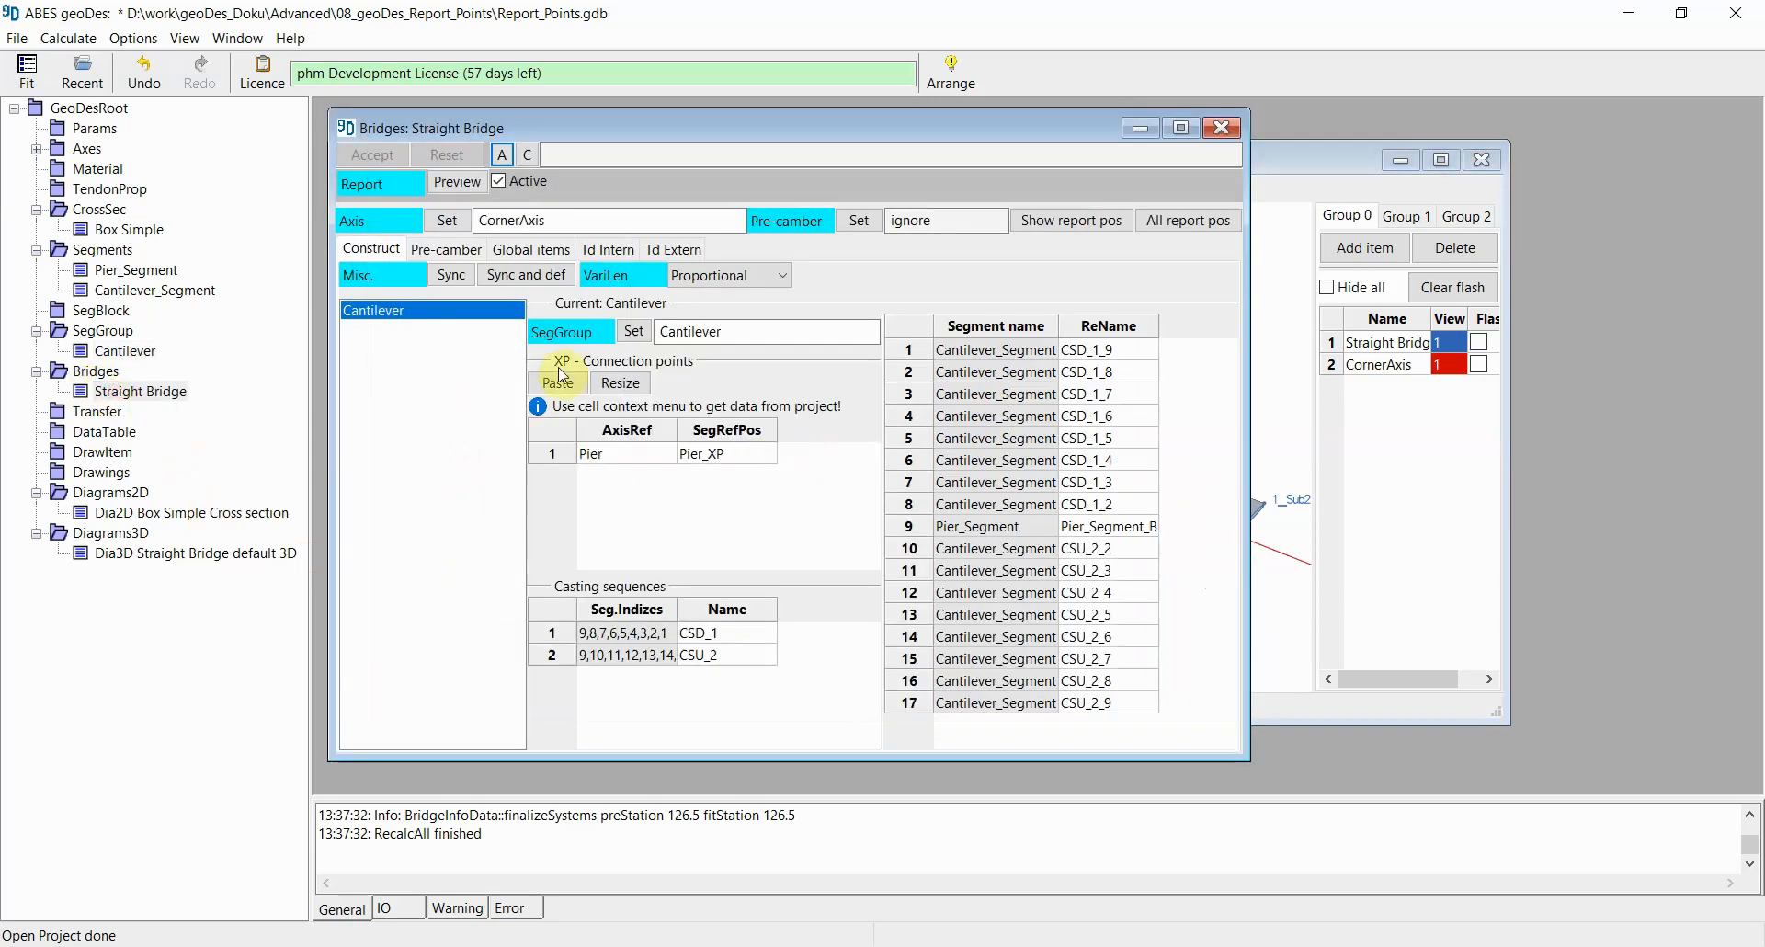
click(457, 183)
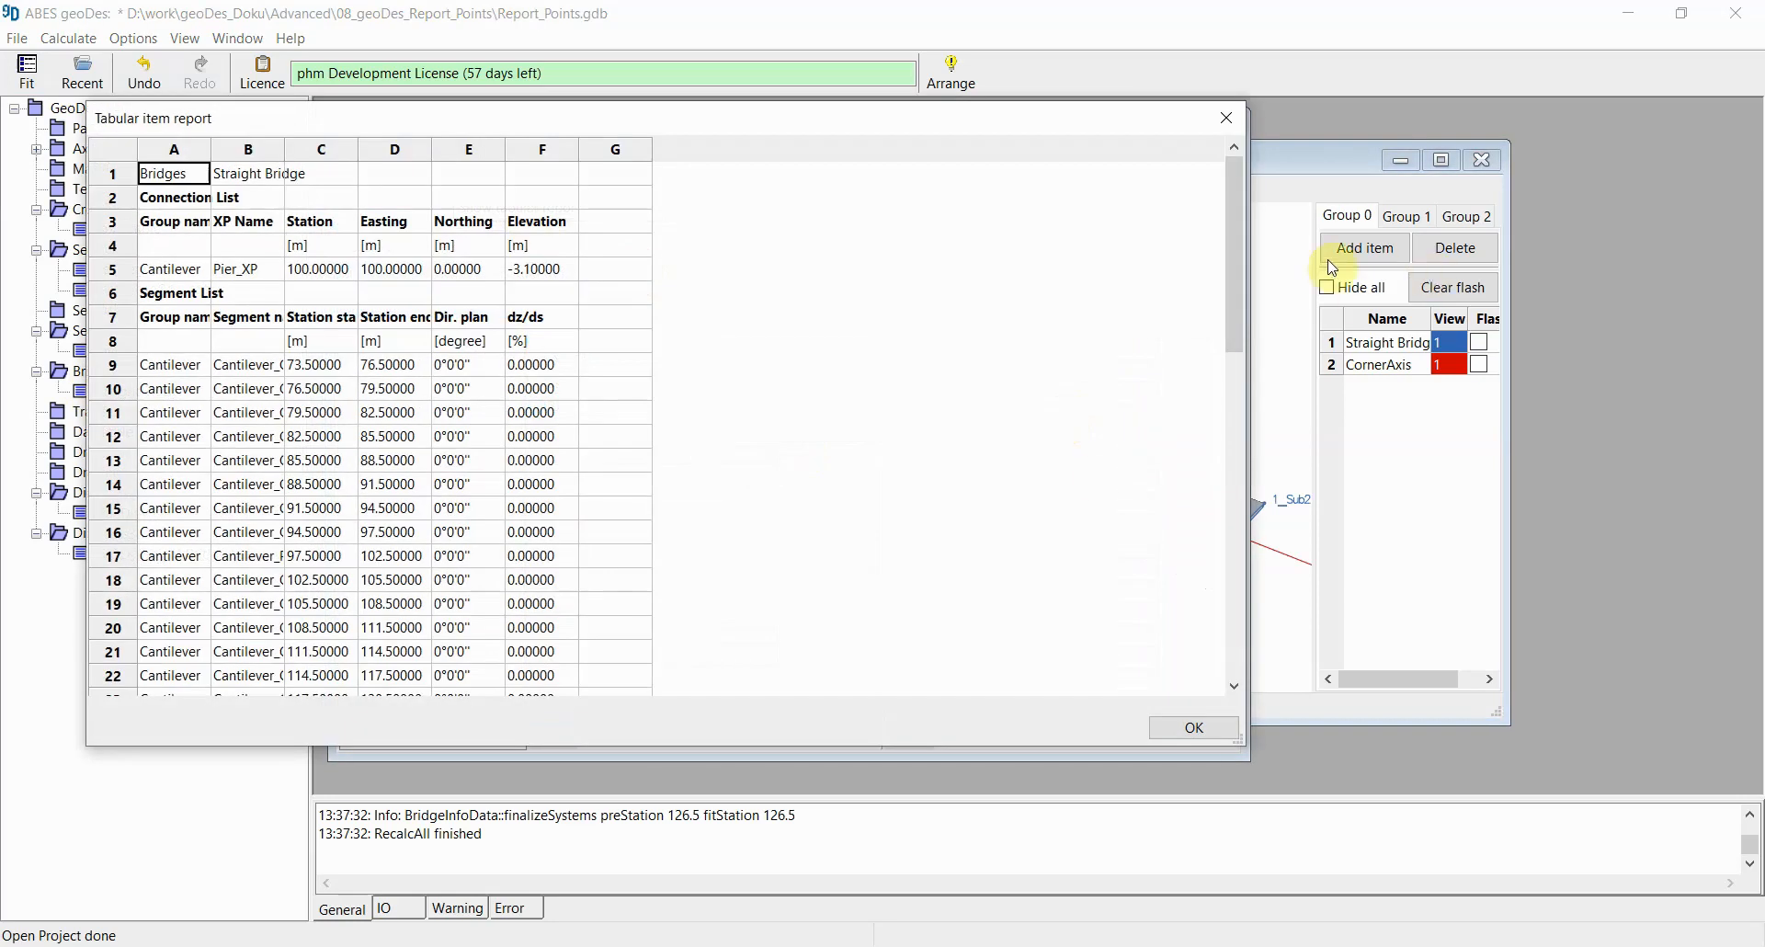
drag(1234, 185, 1238, 565)
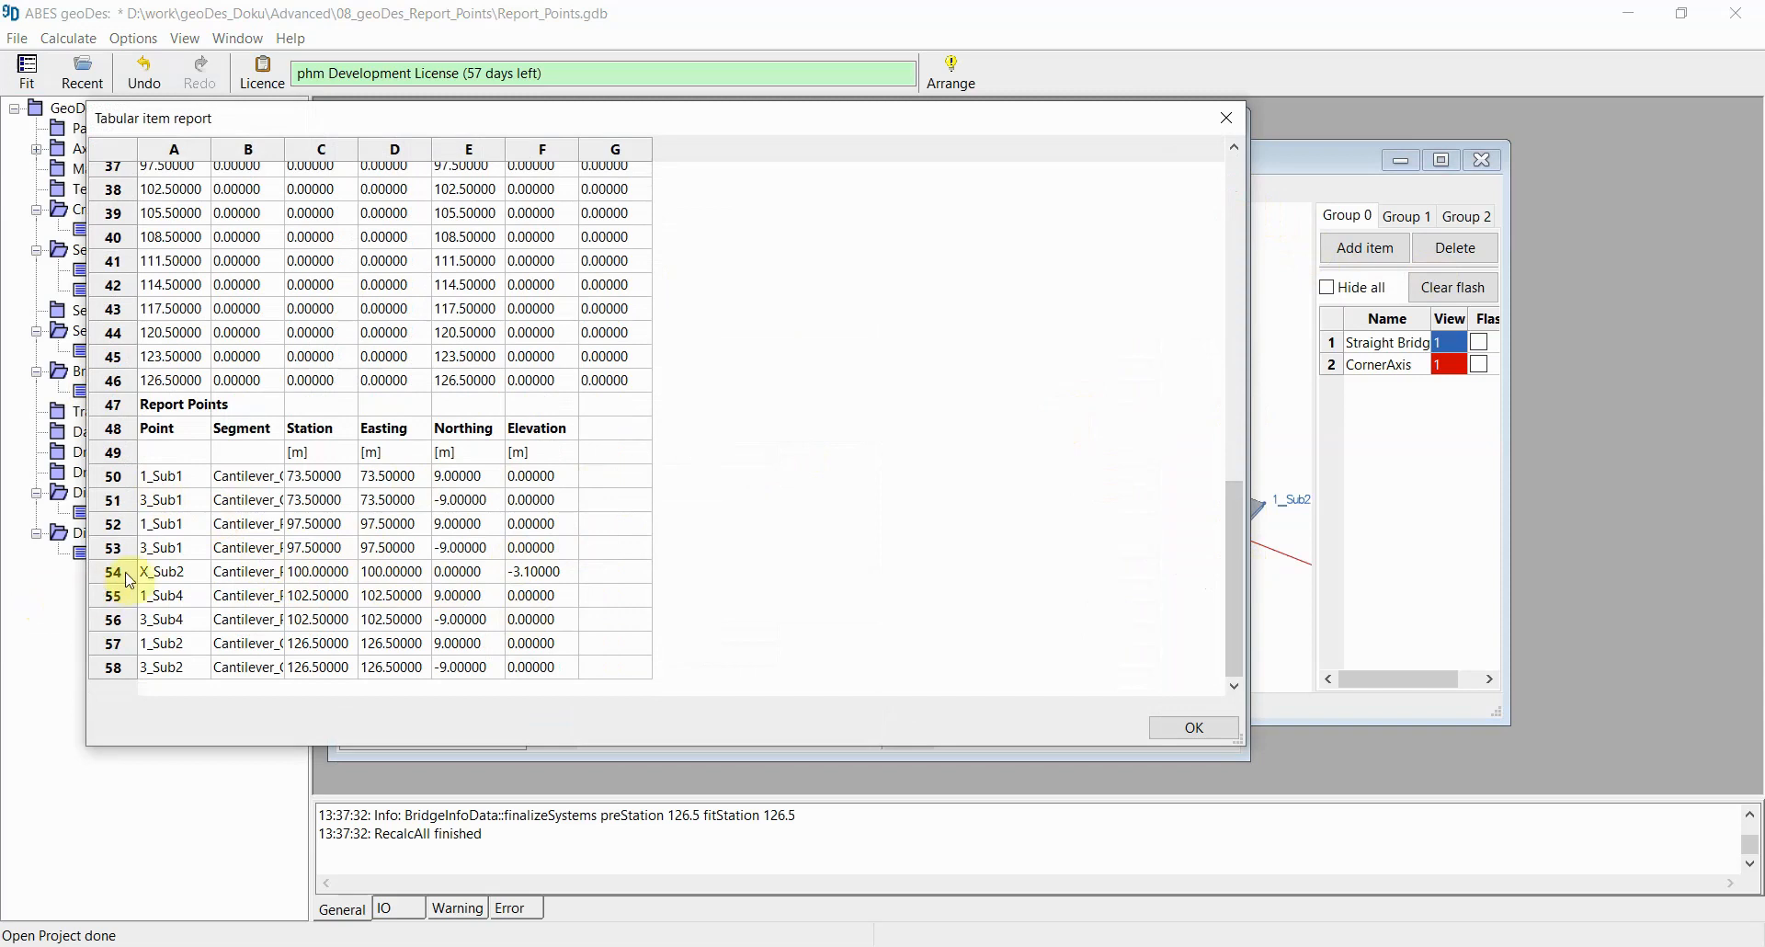
click(156, 481)
drag(159, 488, 547, 505)
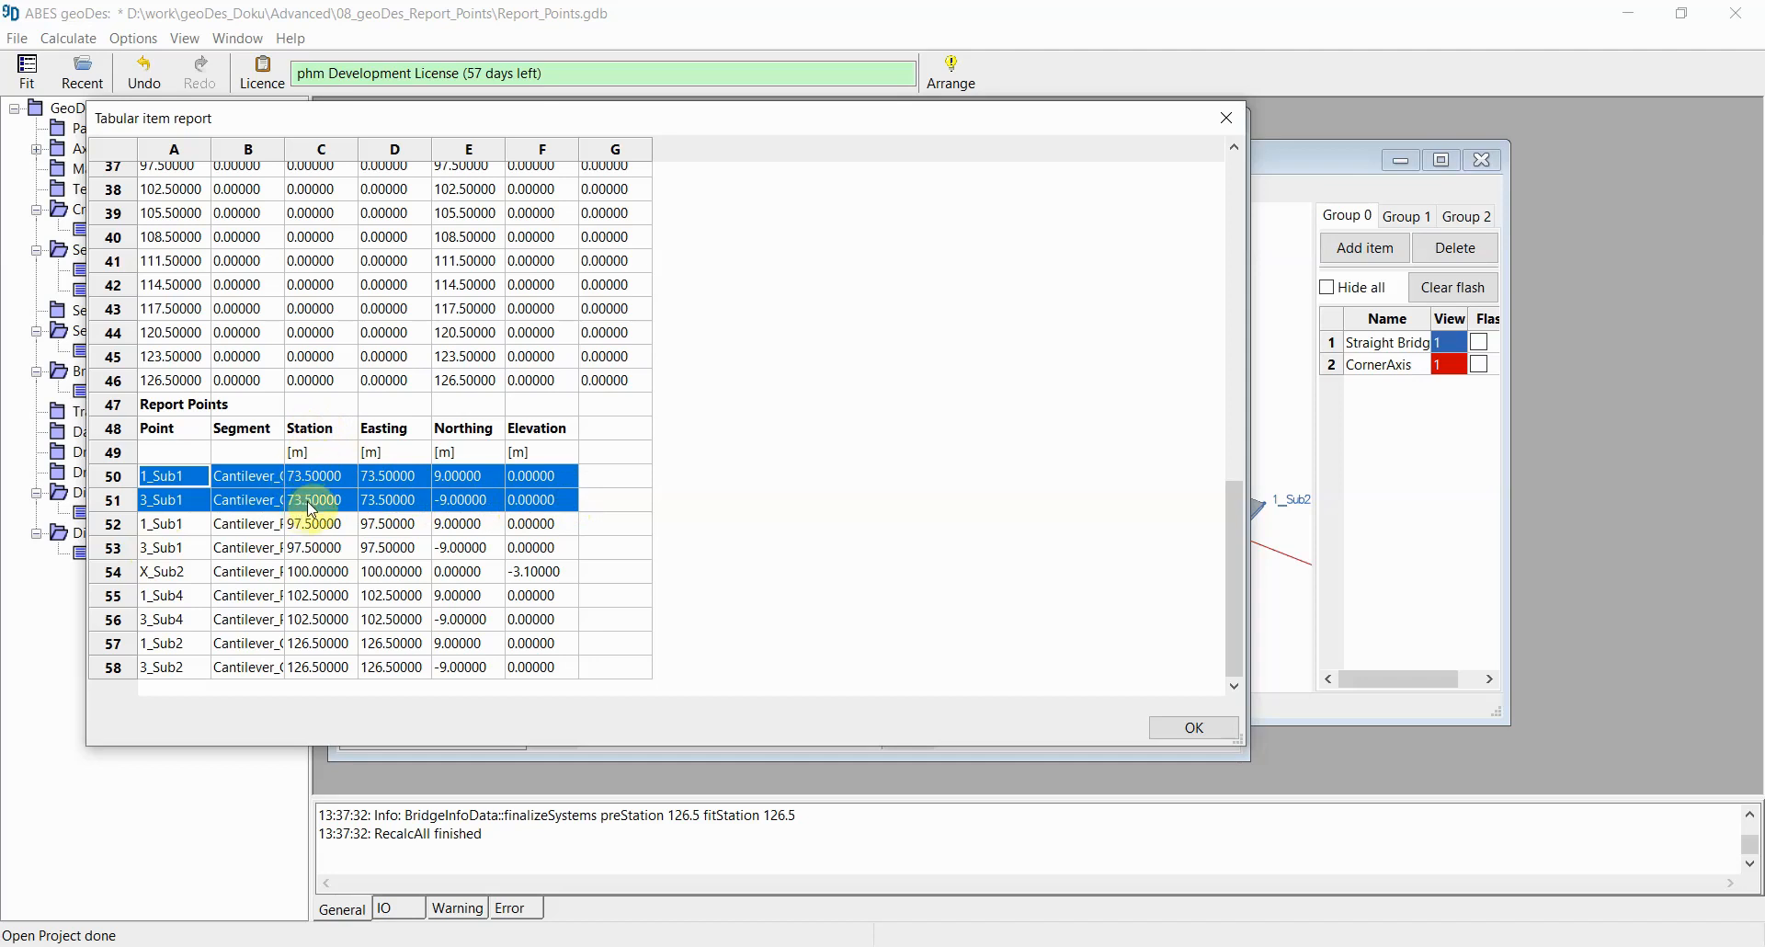
drag(156, 643, 533, 669)
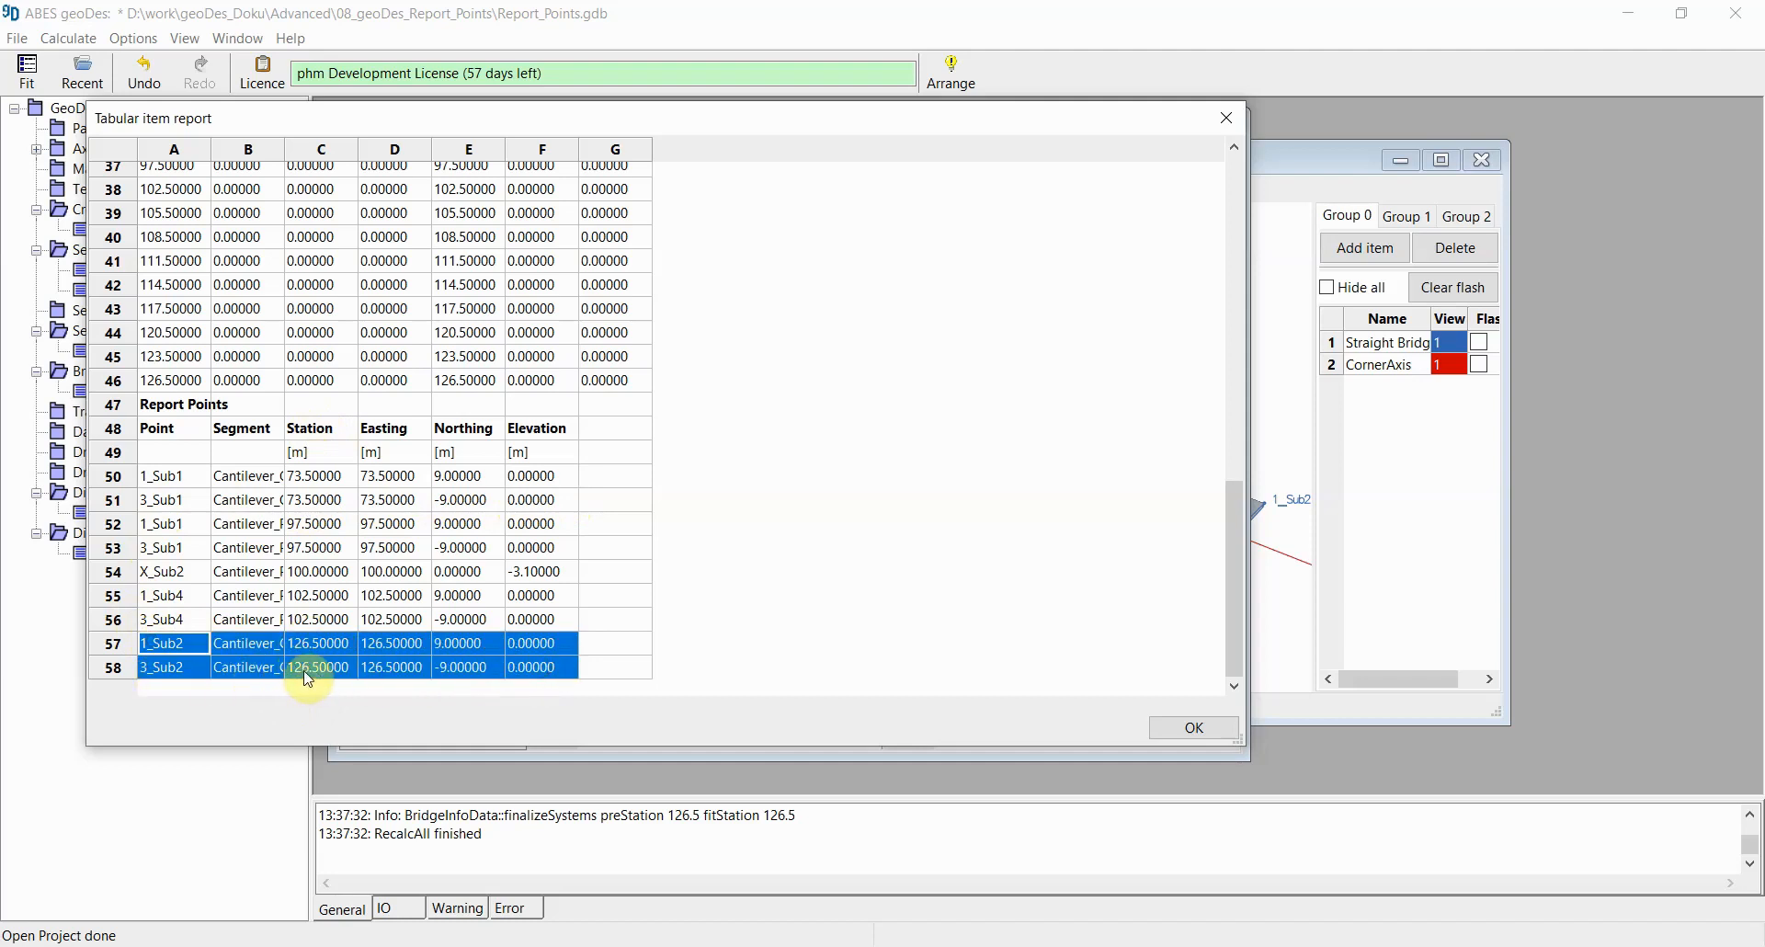
click(1226, 118)
Step: Close the 3D diagram and list the bridge's report positions filtered with the wildcard *1_*
click(1287, 159)
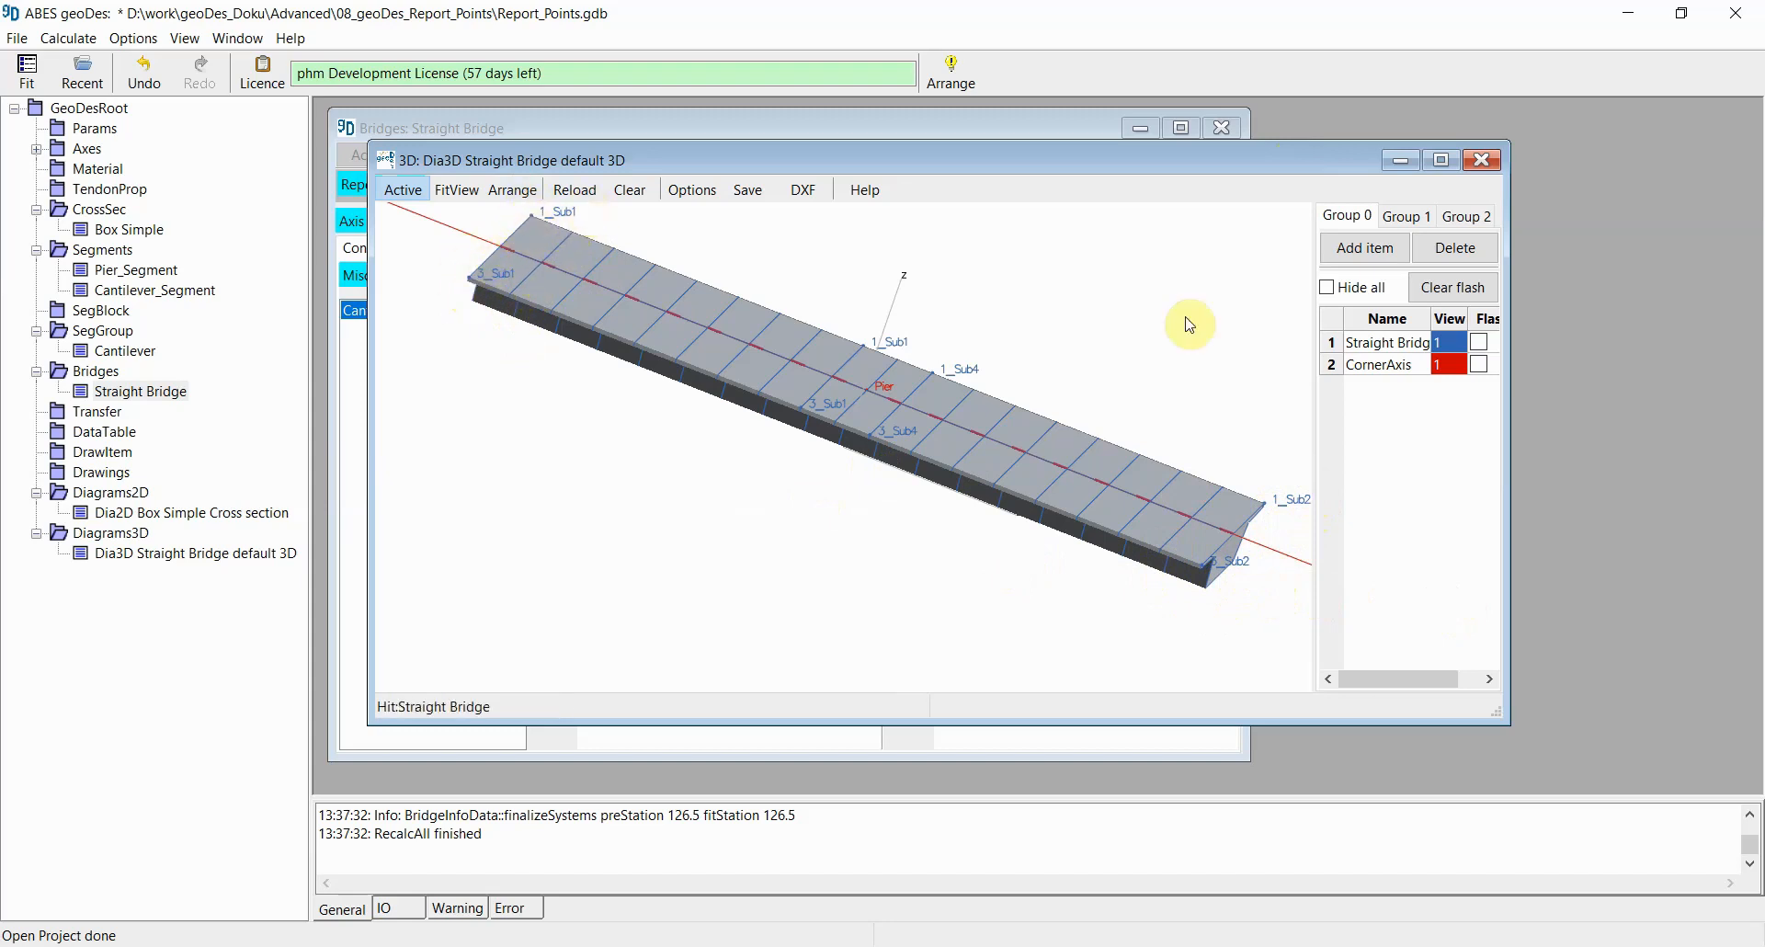
click(1482, 160)
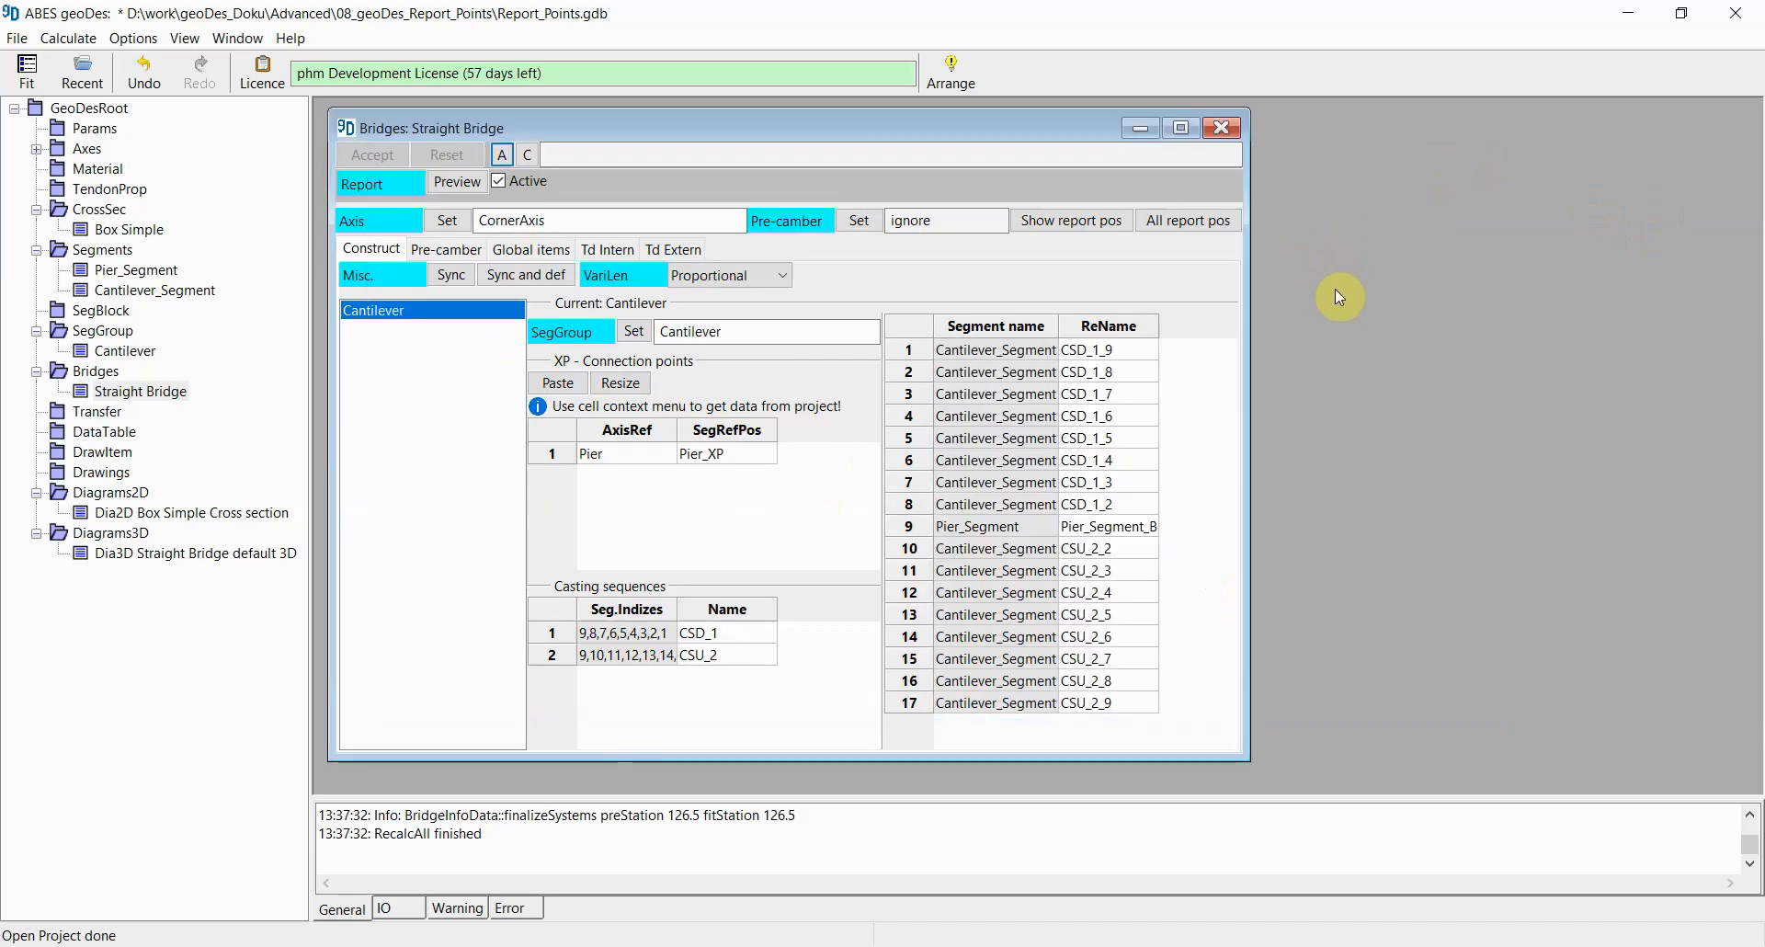
click(1062, 225)
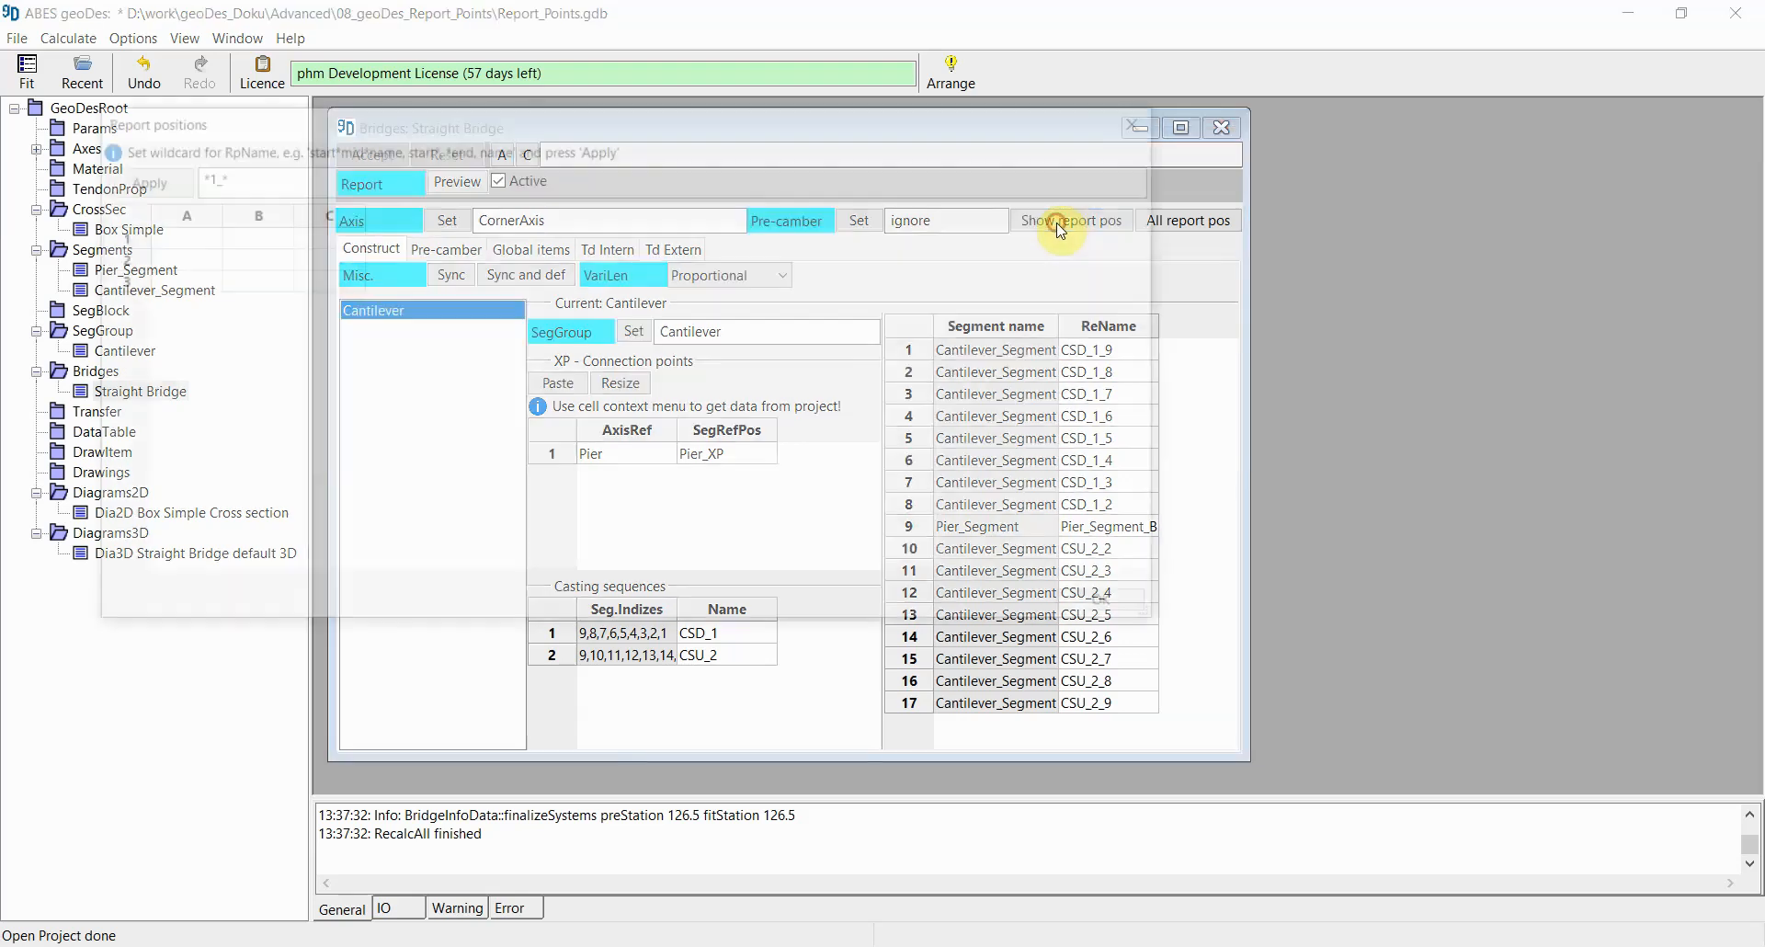
click(264, 179)
double_click(211, 174)
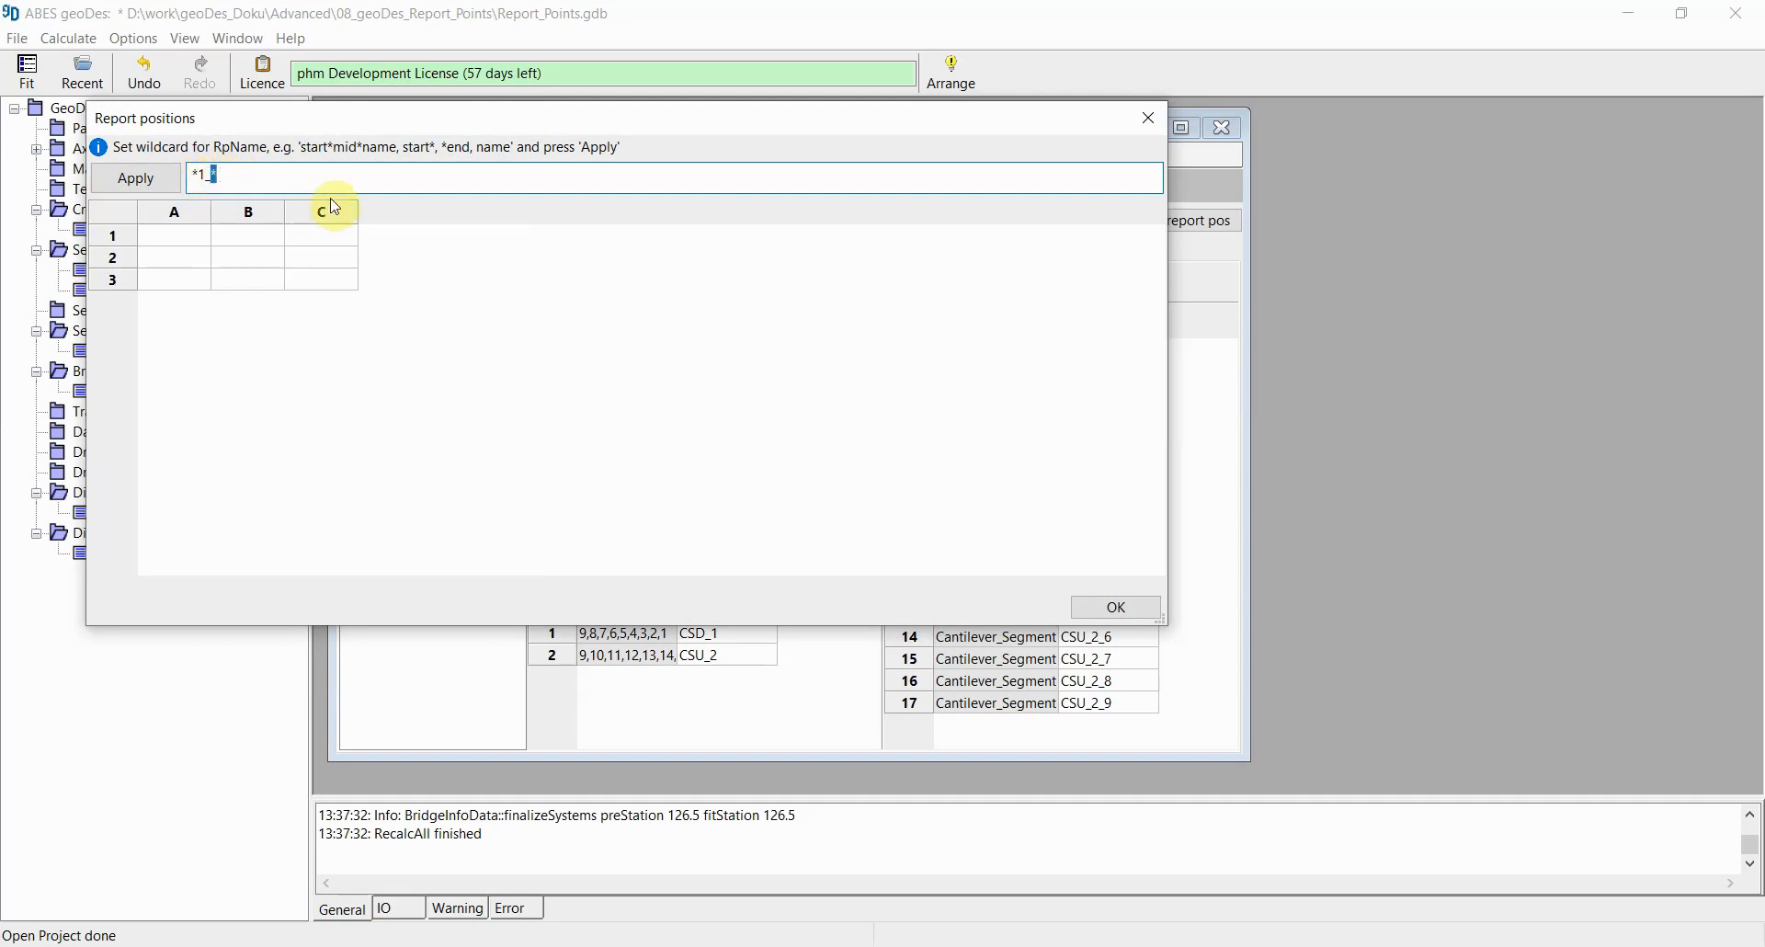
click(252, 174)
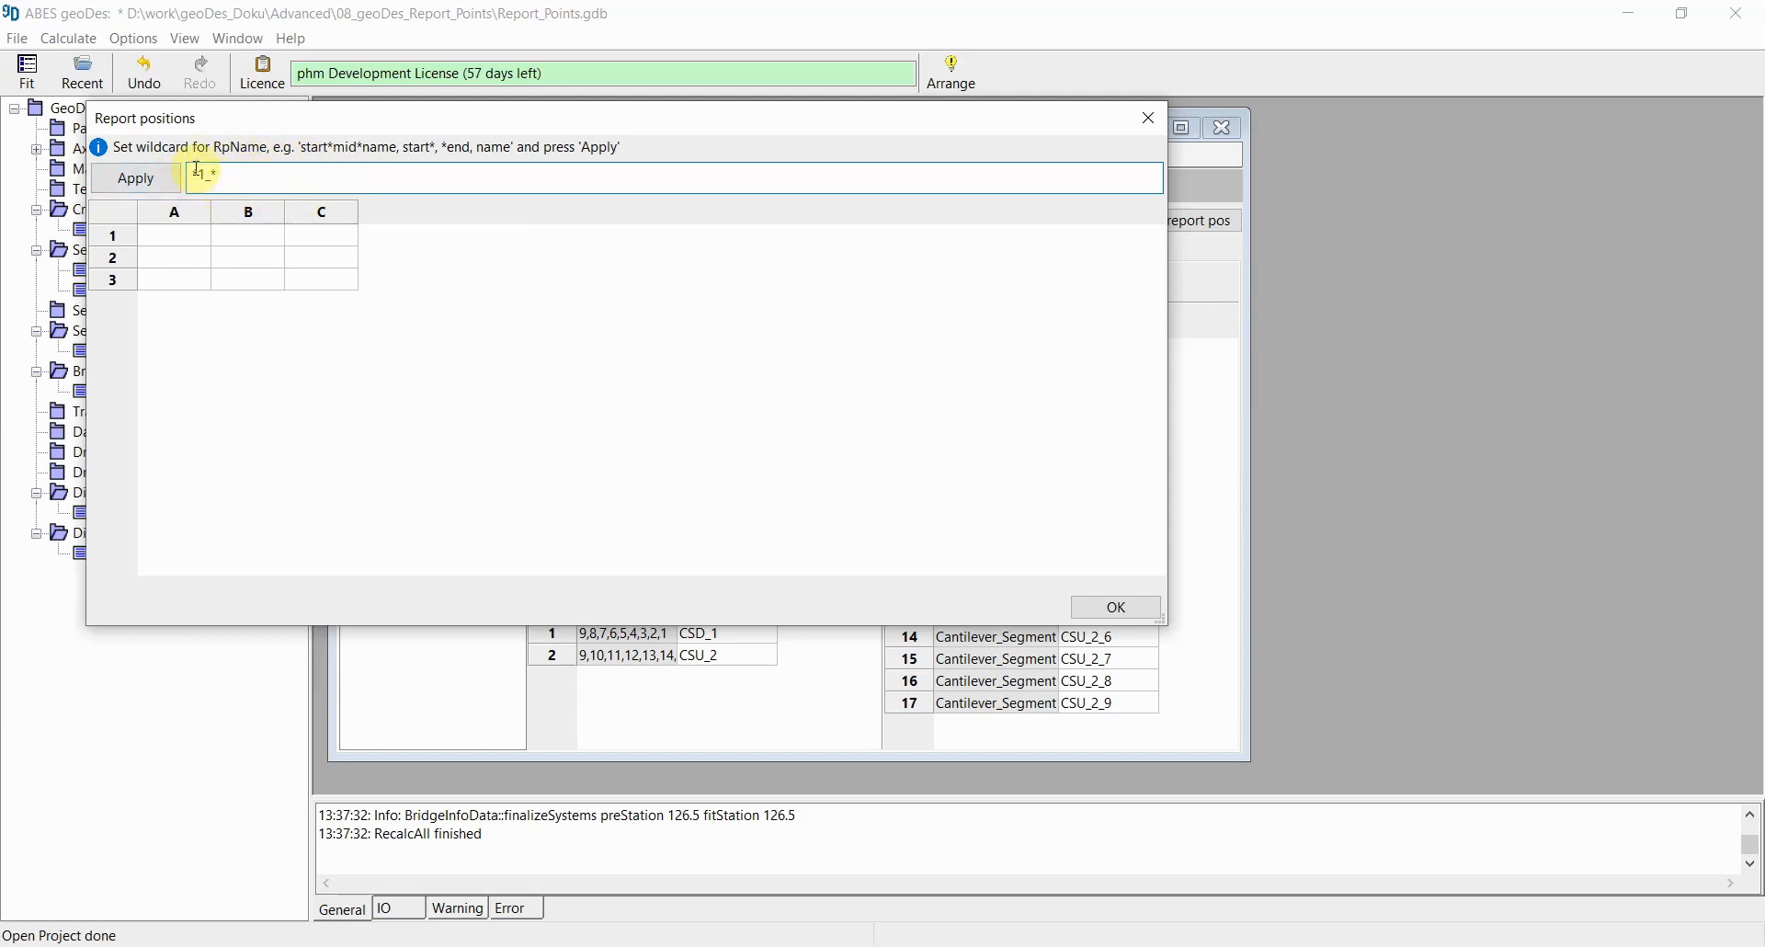
drag(189, 174, 232, 174)
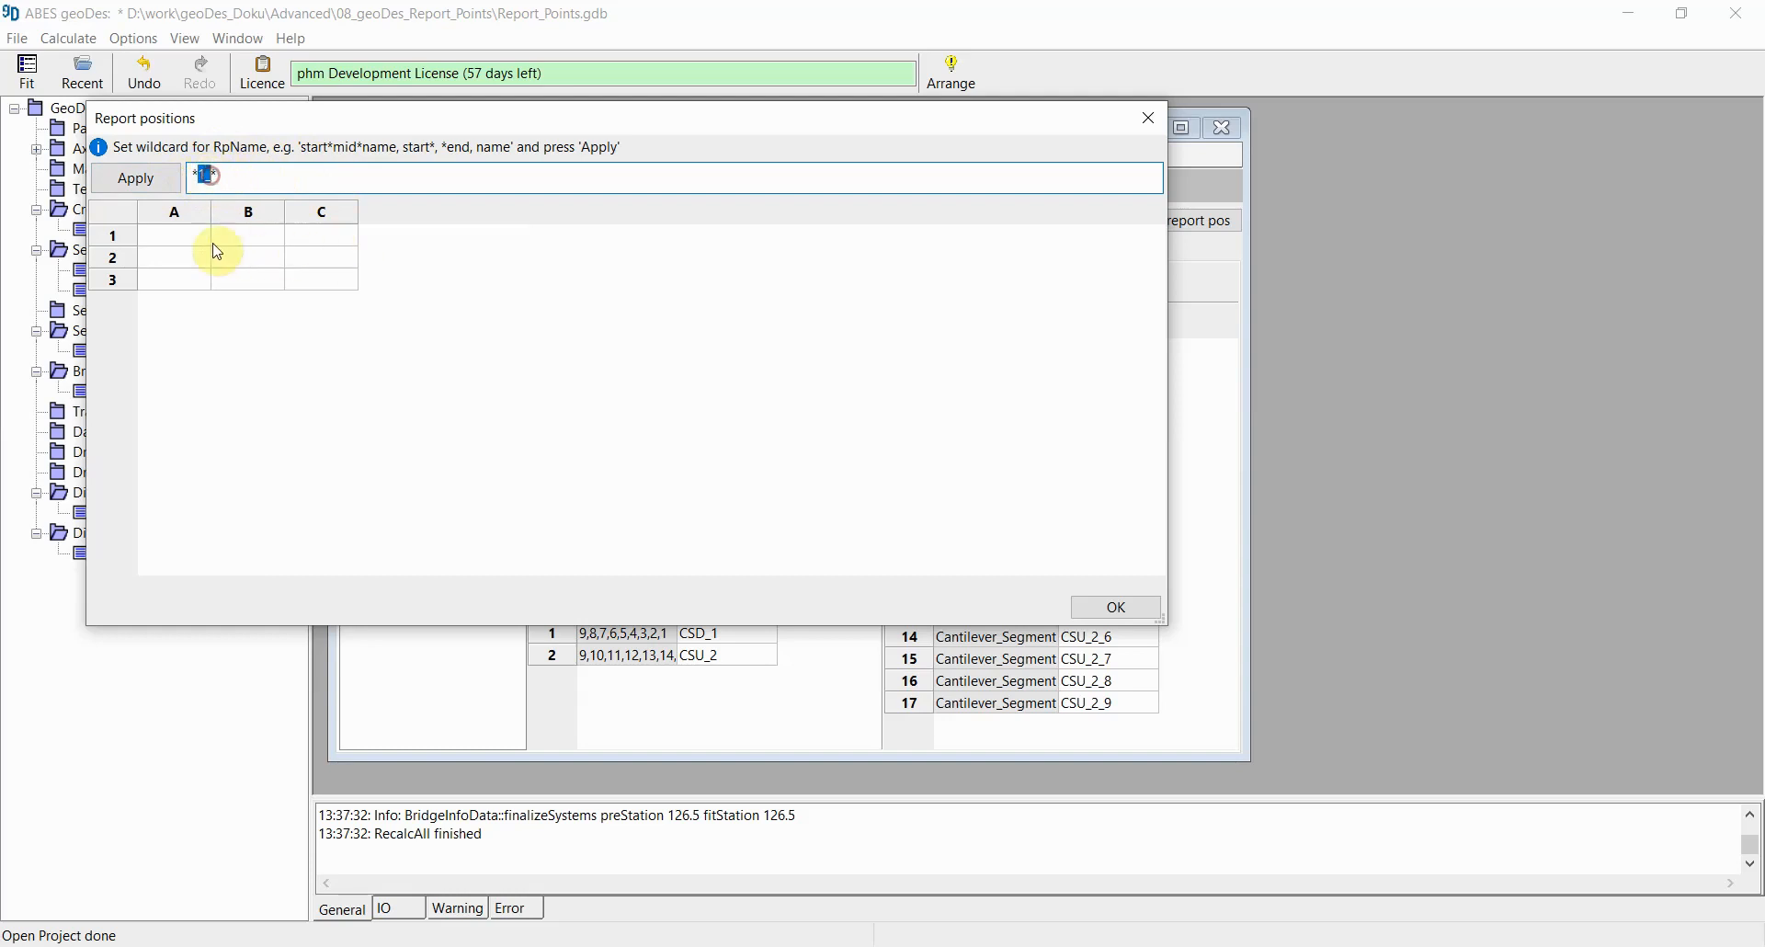
click(136, 177)
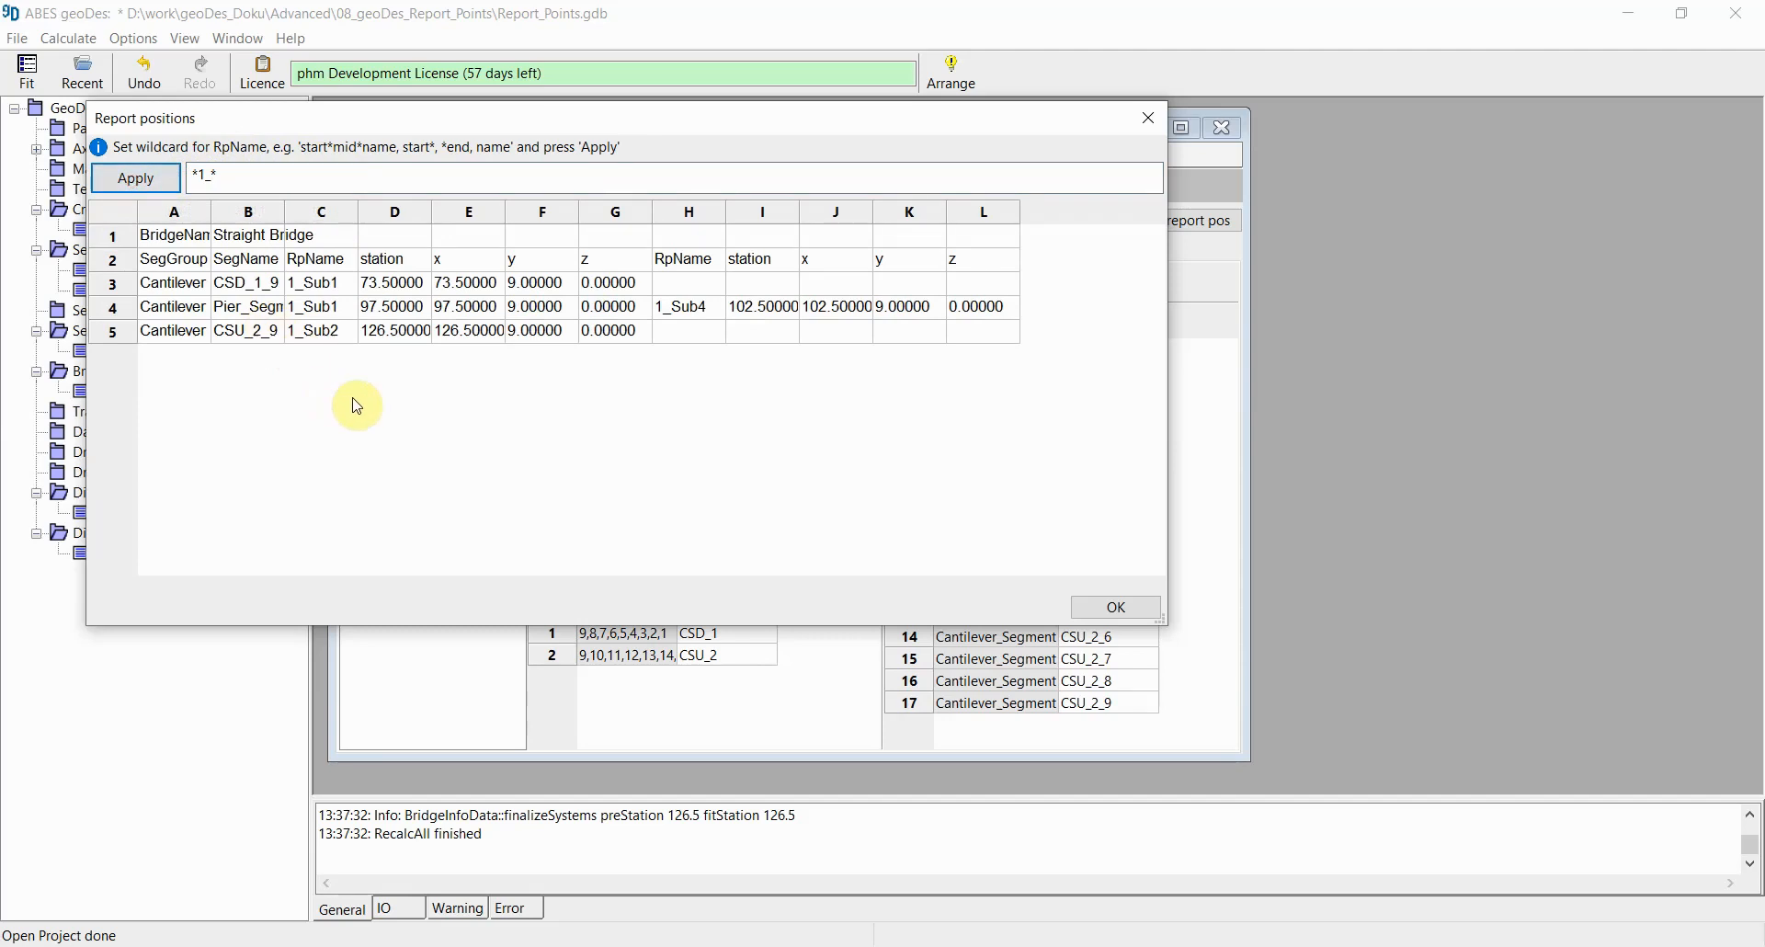
Step: Examine the filtered report positions' segment names, point names and stations row by row, then close the list
click(298, 287)
click(304, 309)
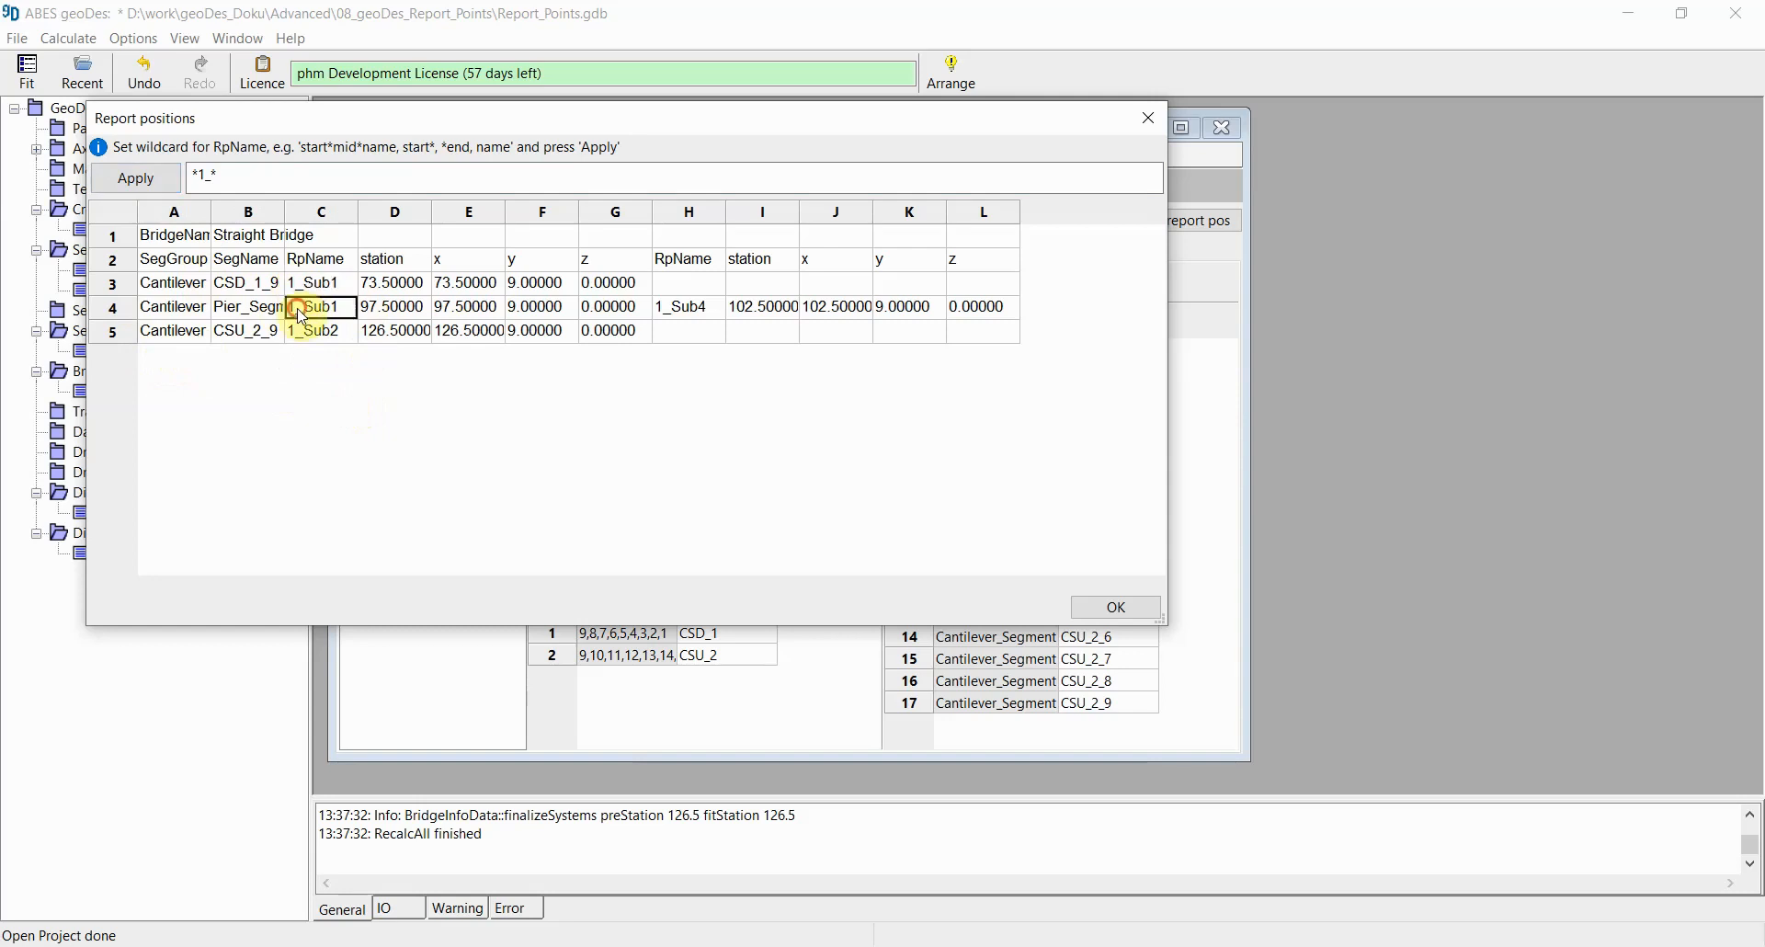
click(305, 333)
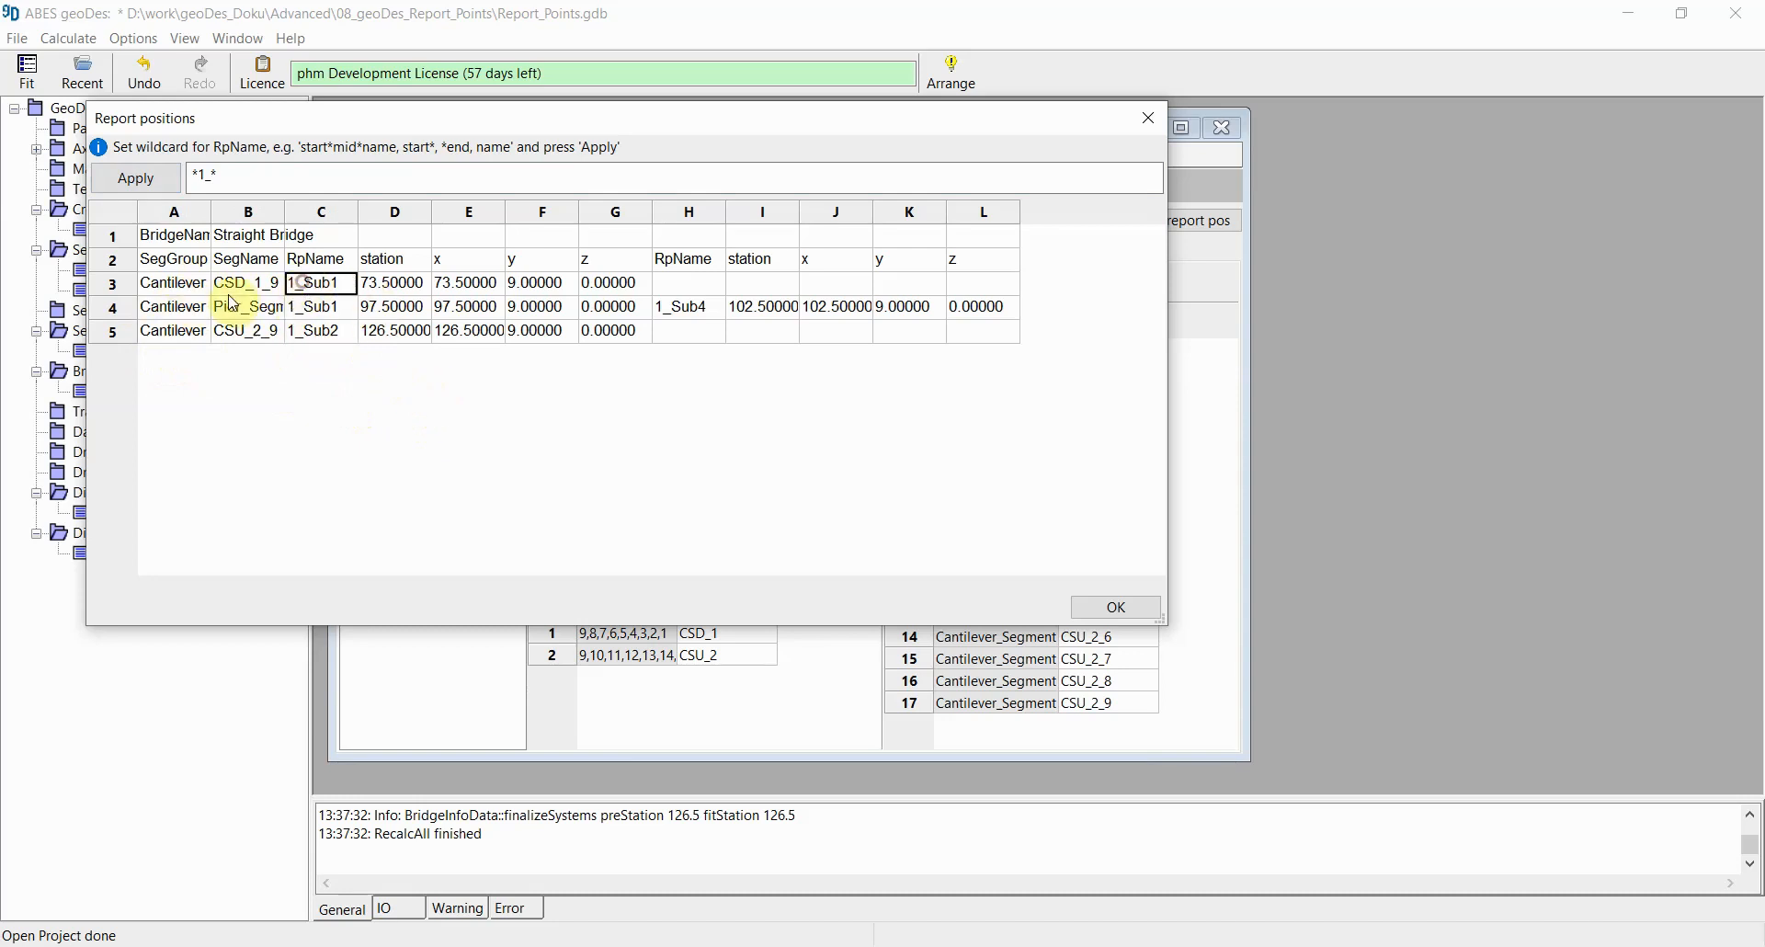
click(121, 285)
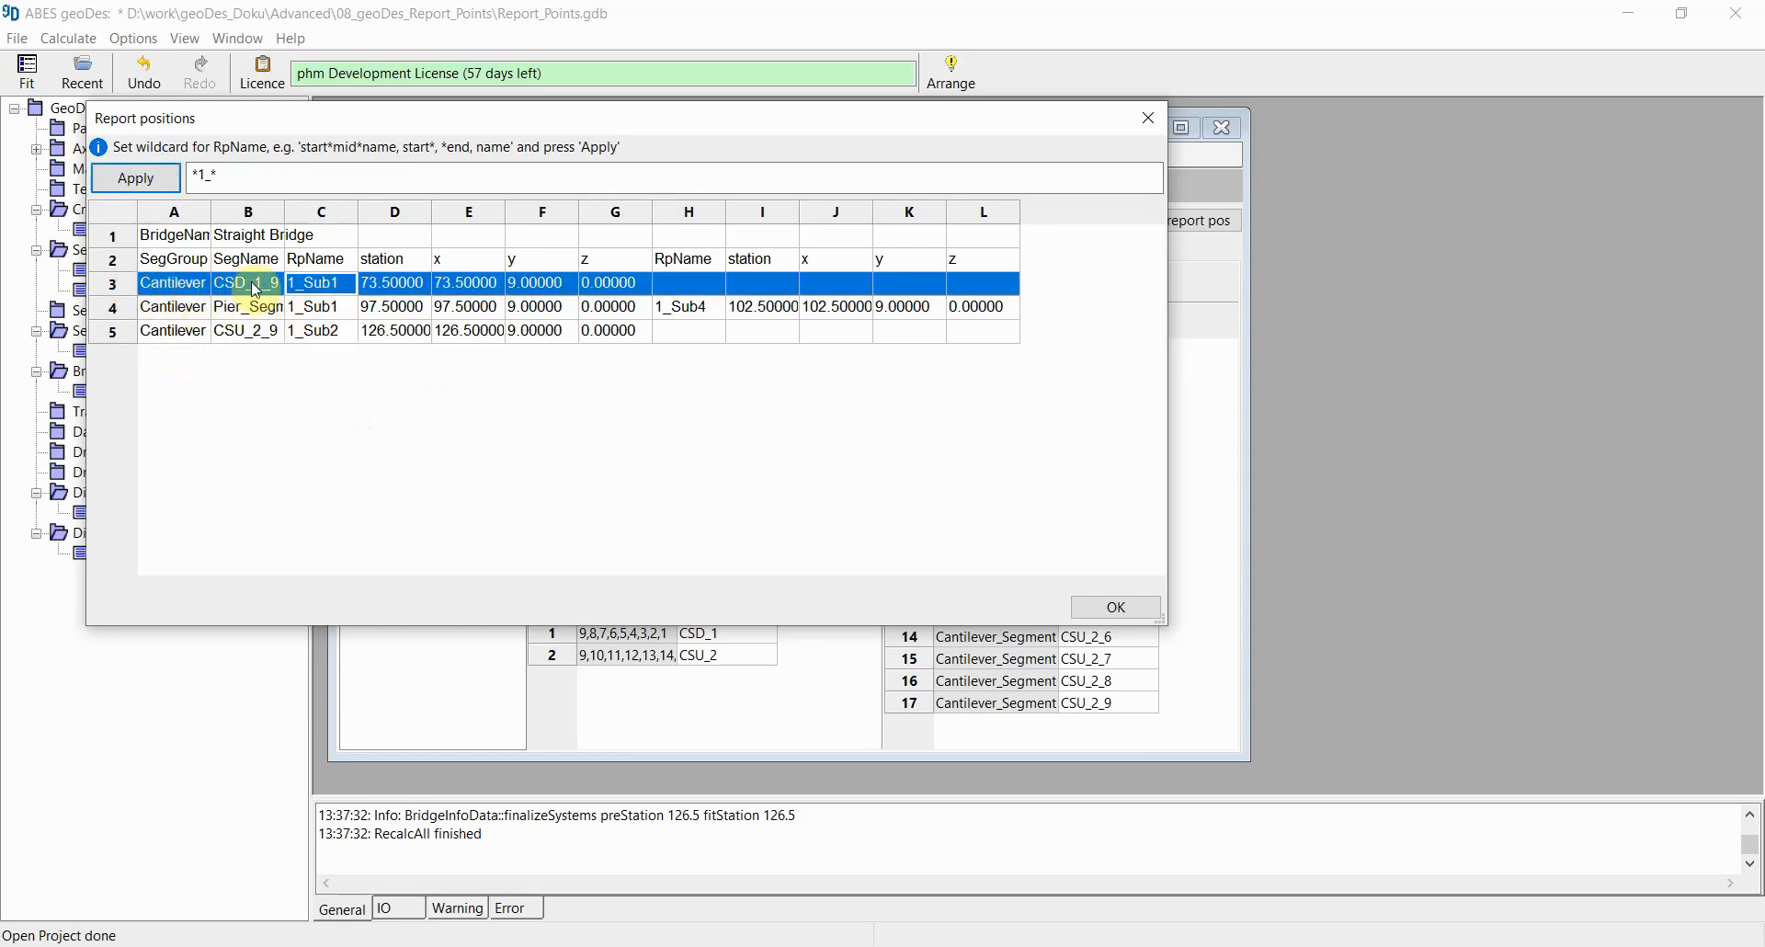
drag(285, 213, 337, 213)
click(116, 309)
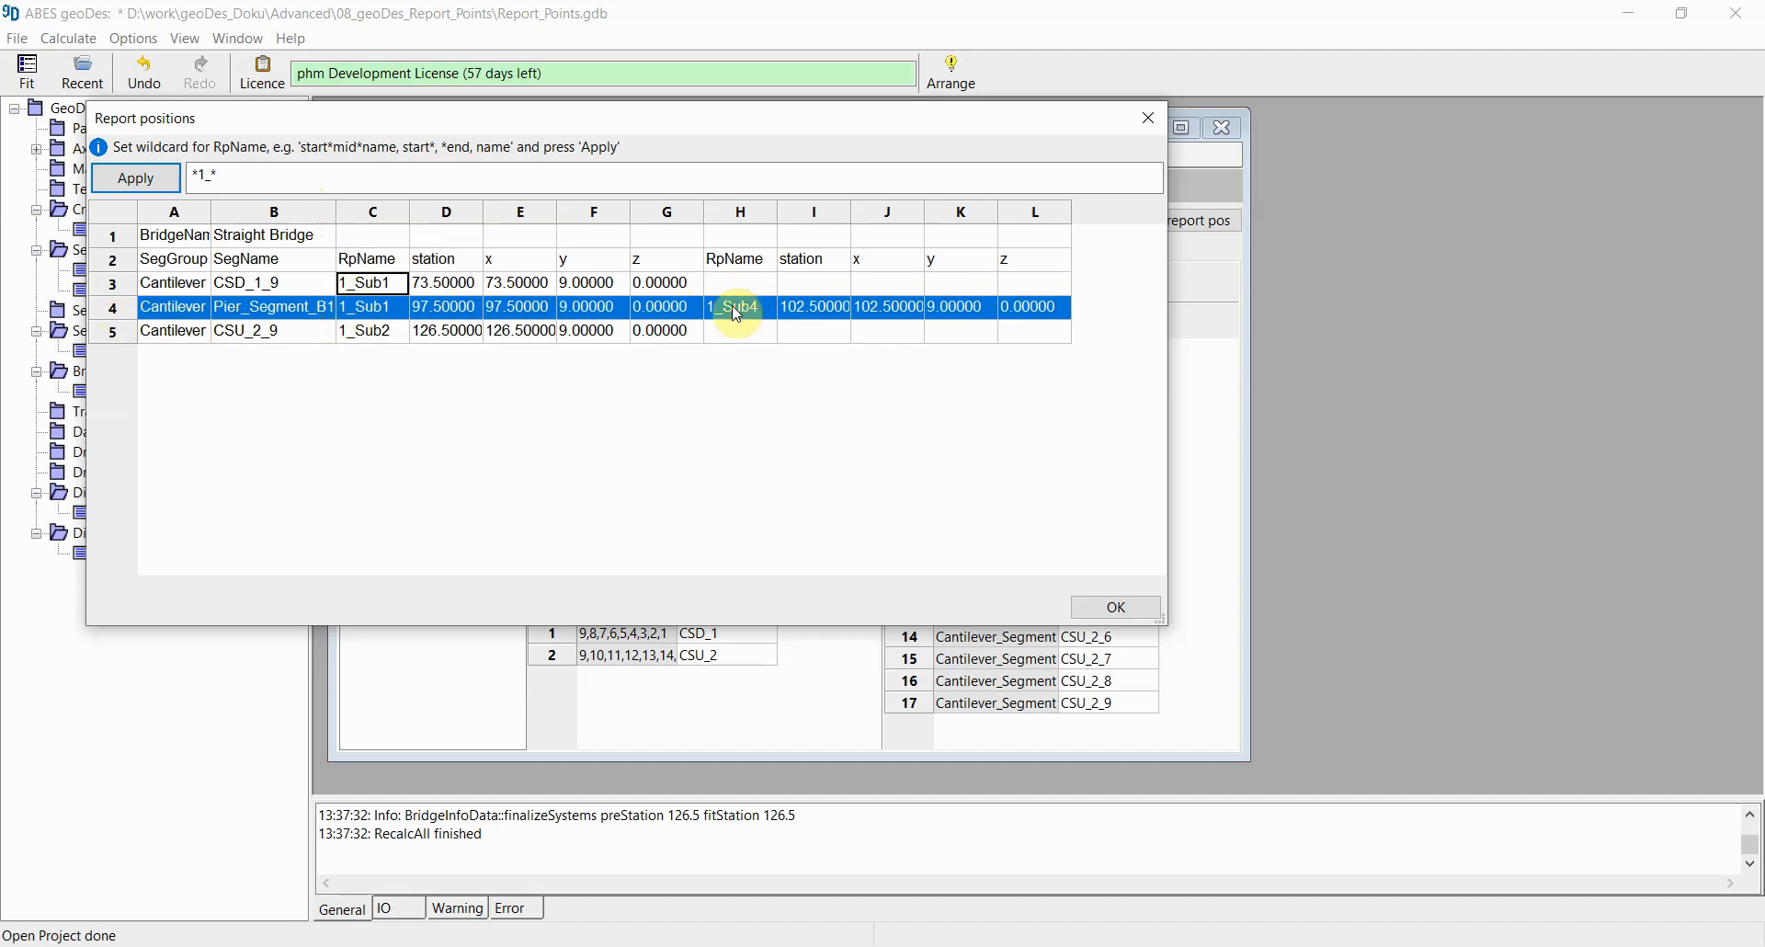
click(111, 330)
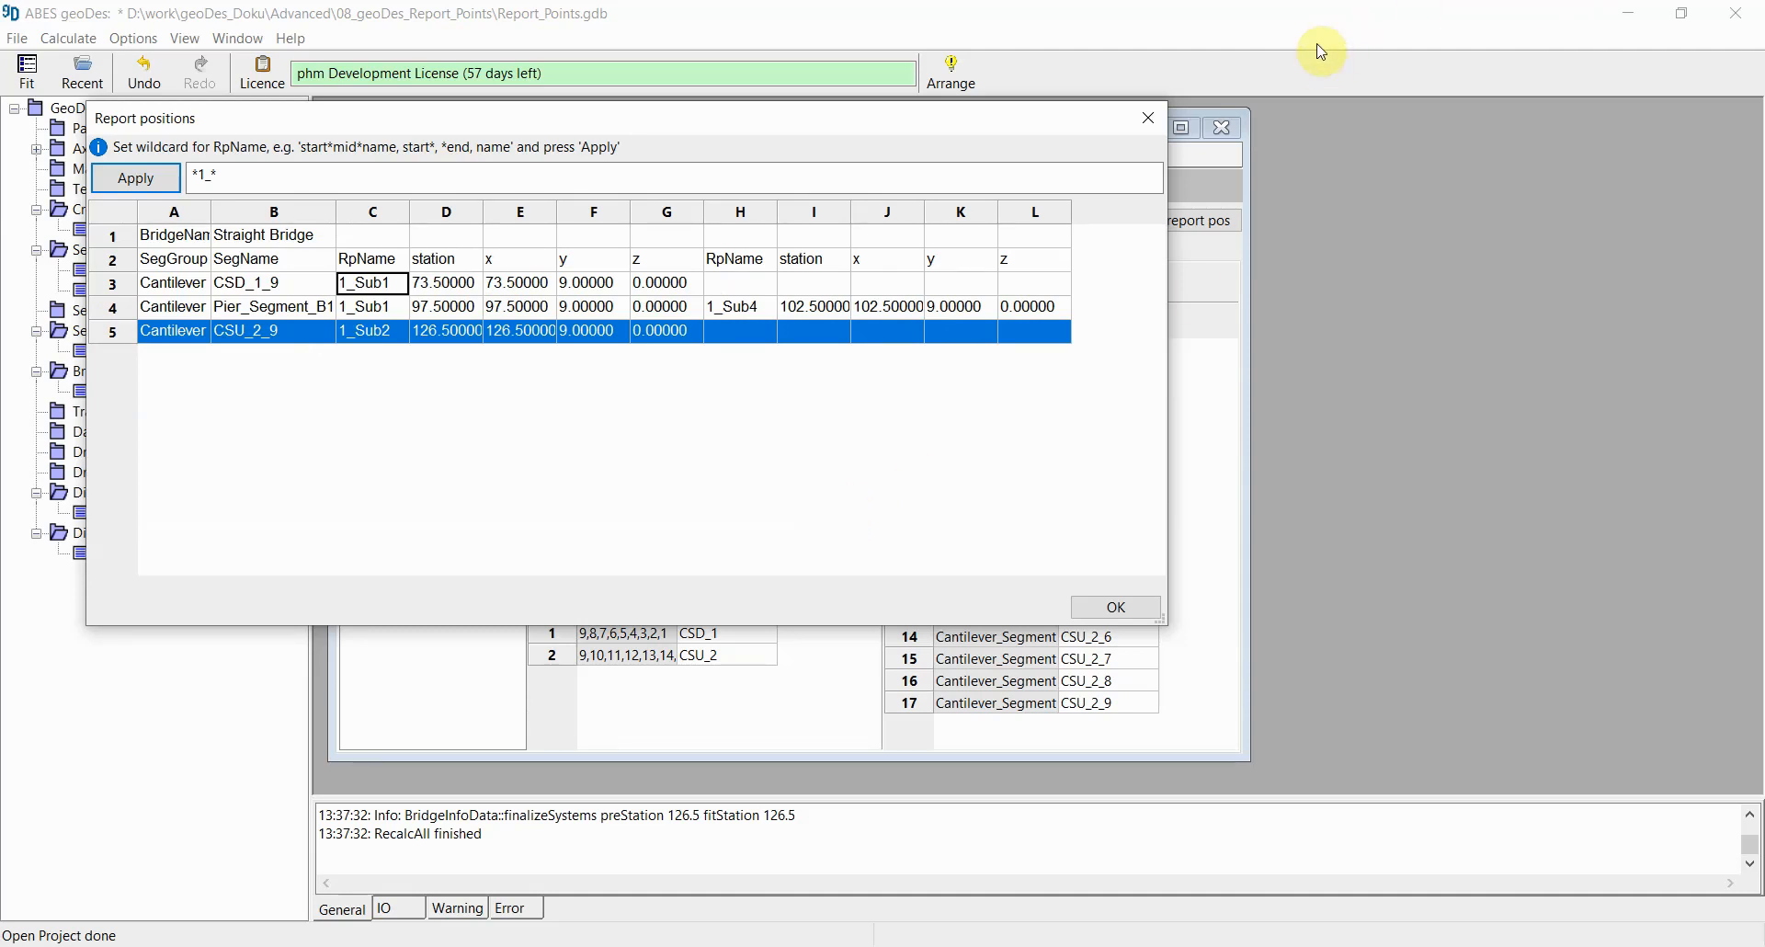
click(1150, 123)
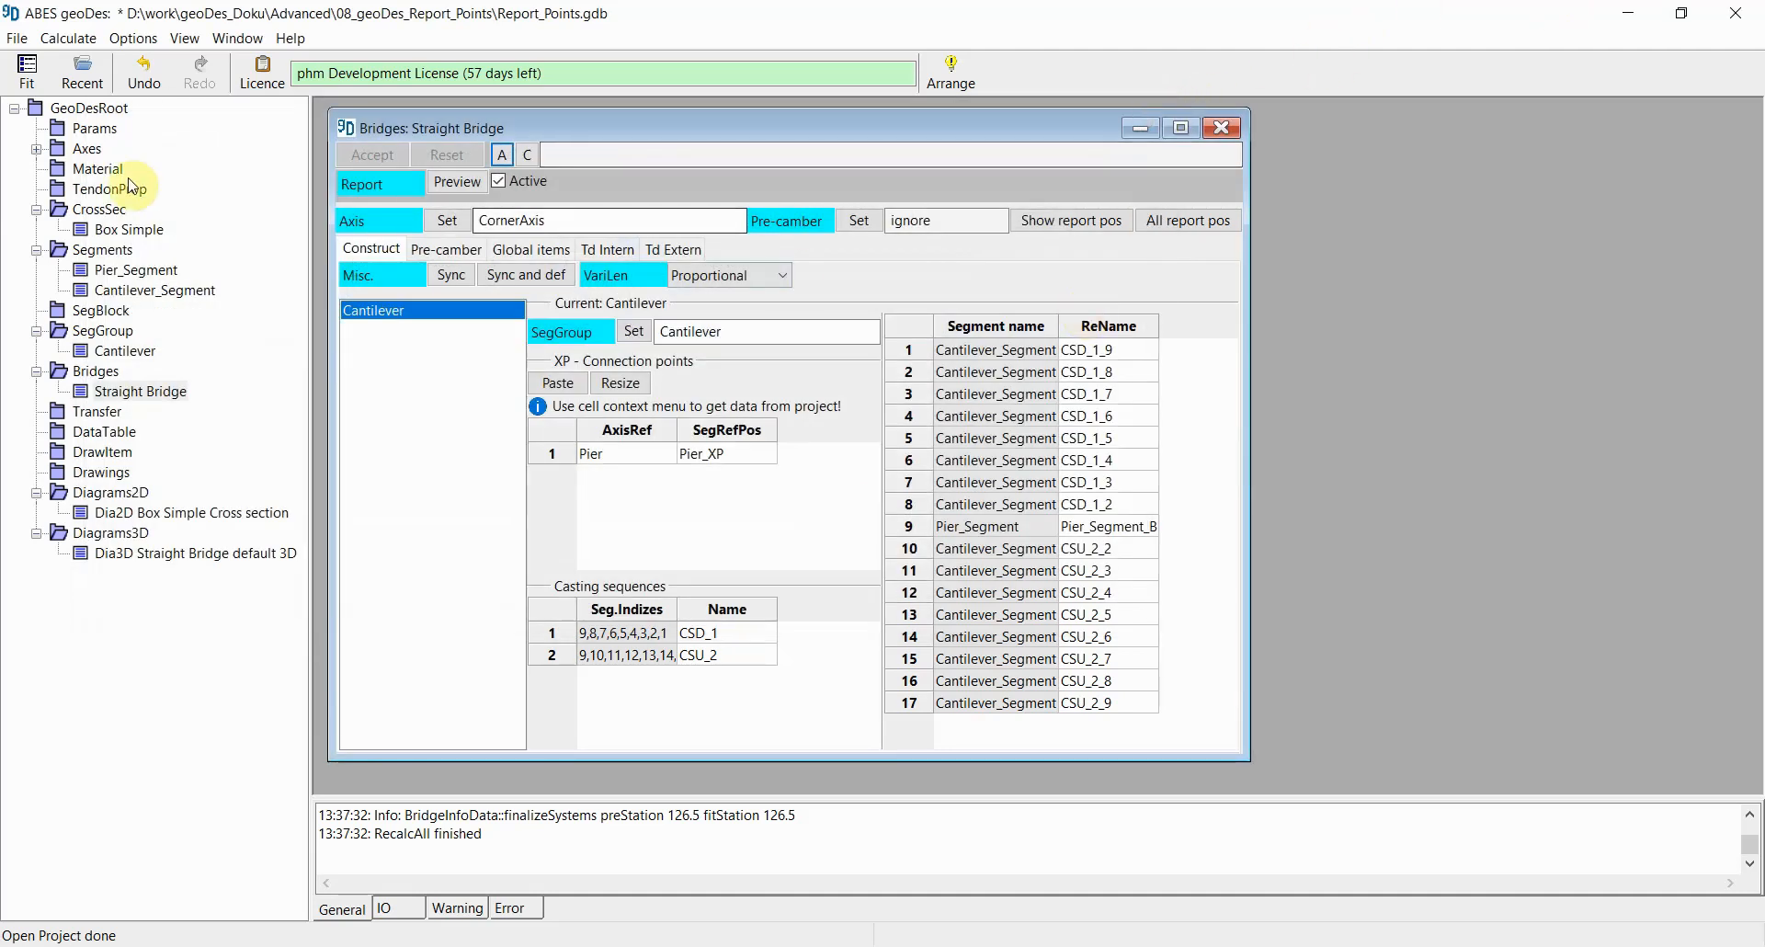
Step: Open the Box Simple cross-section, inspect the name of cross-section point 1, and close it
double_click(118, 229)
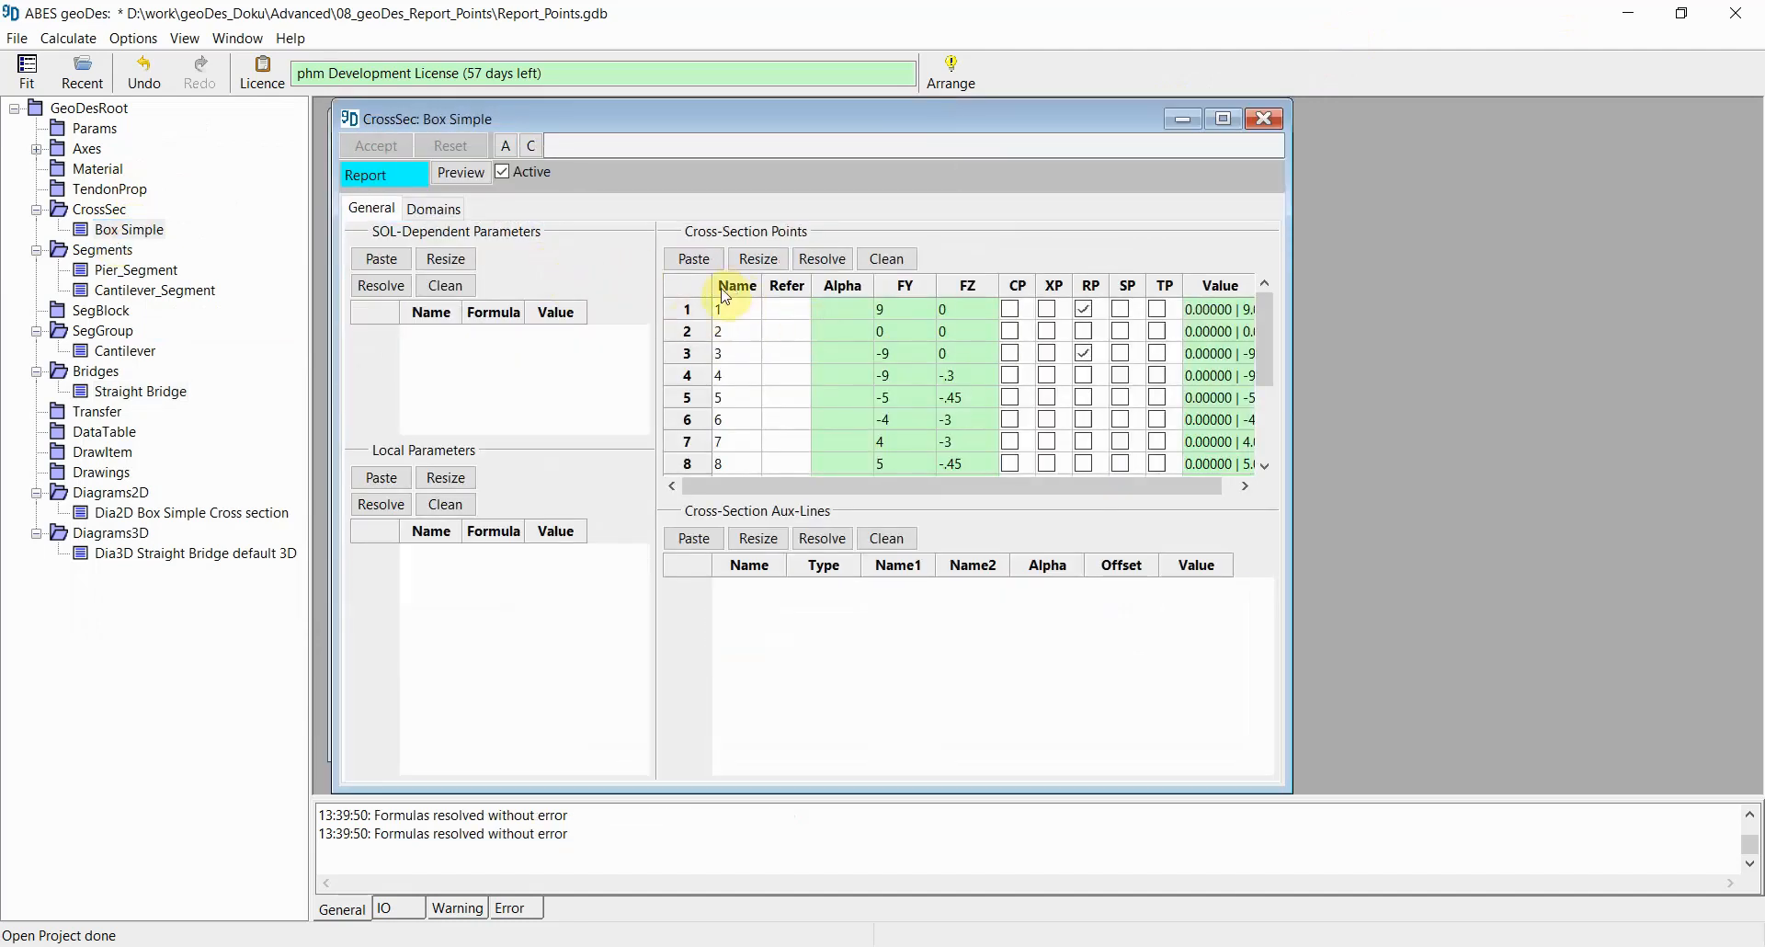
click(722, 310)
click(724, 313)
click(729, 311)
double_click(724, 303)
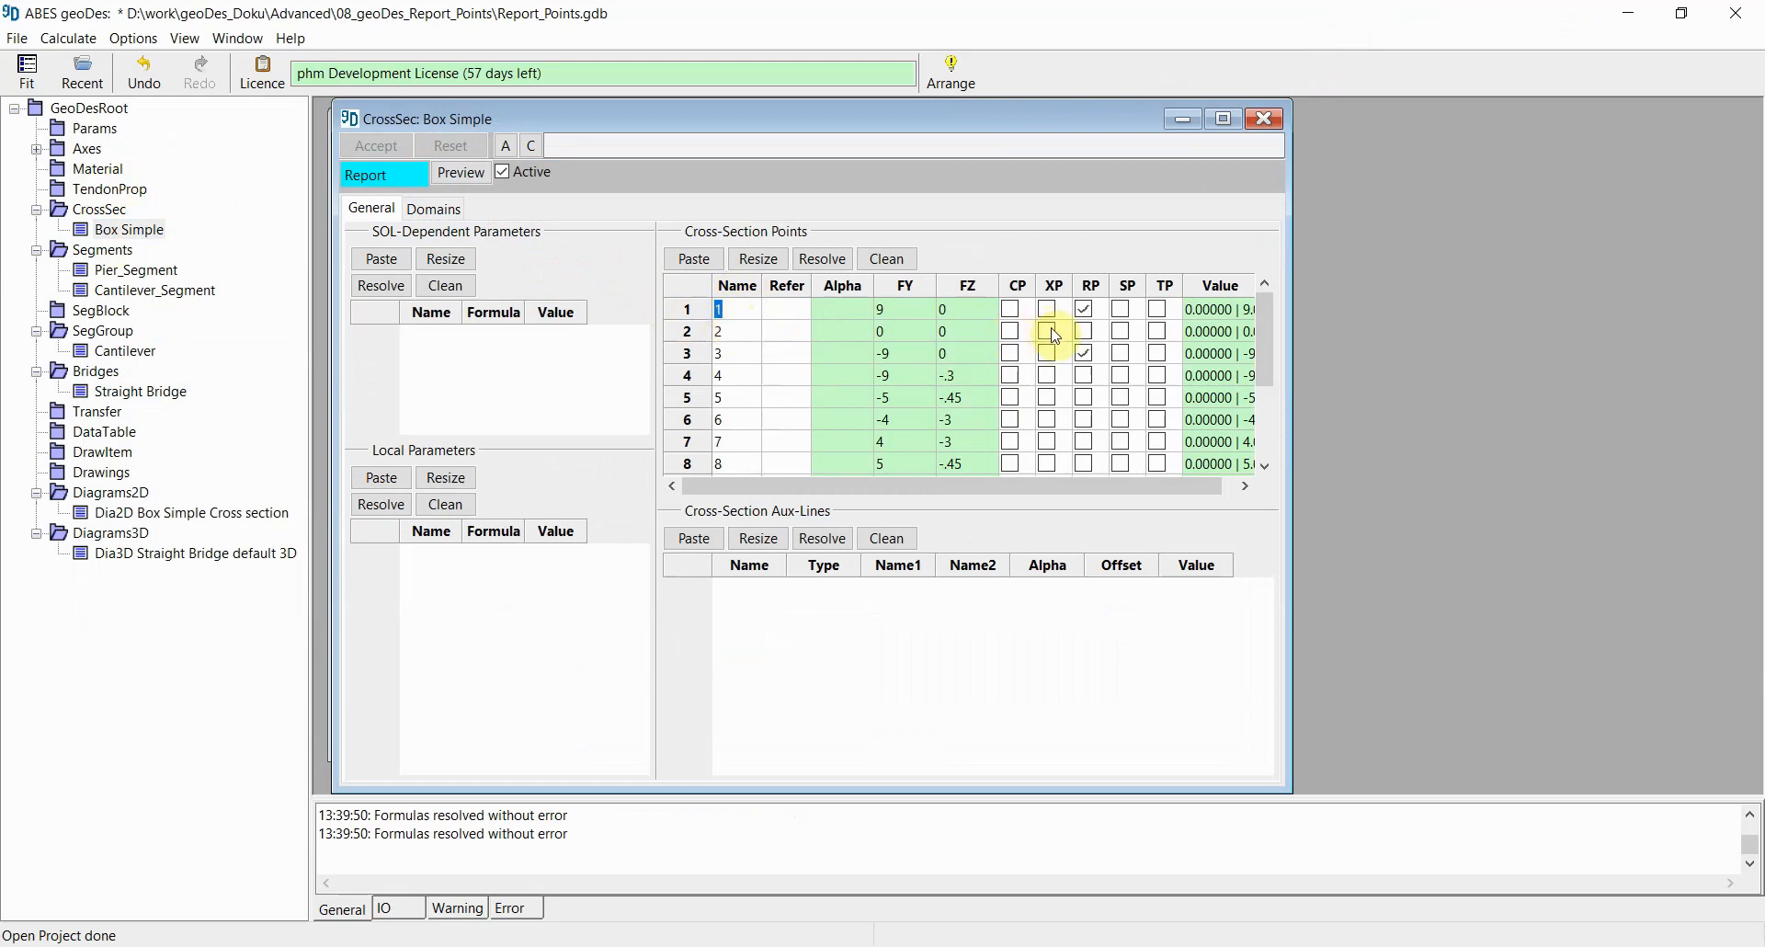
click(1266, 121)
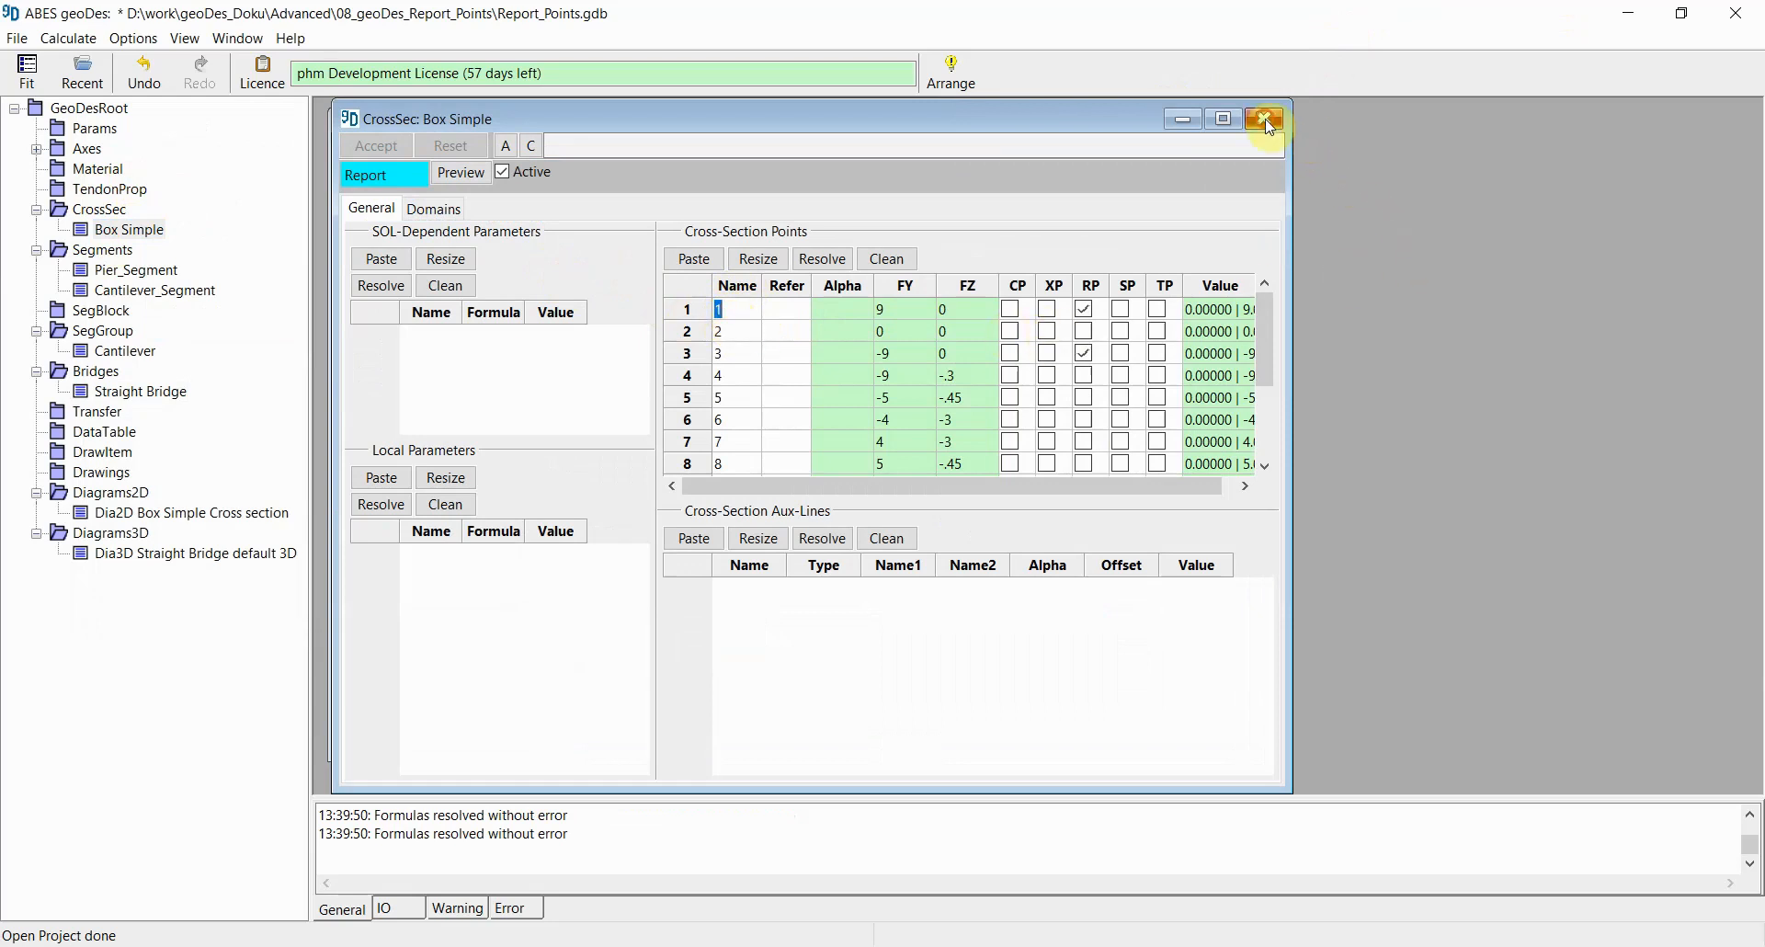